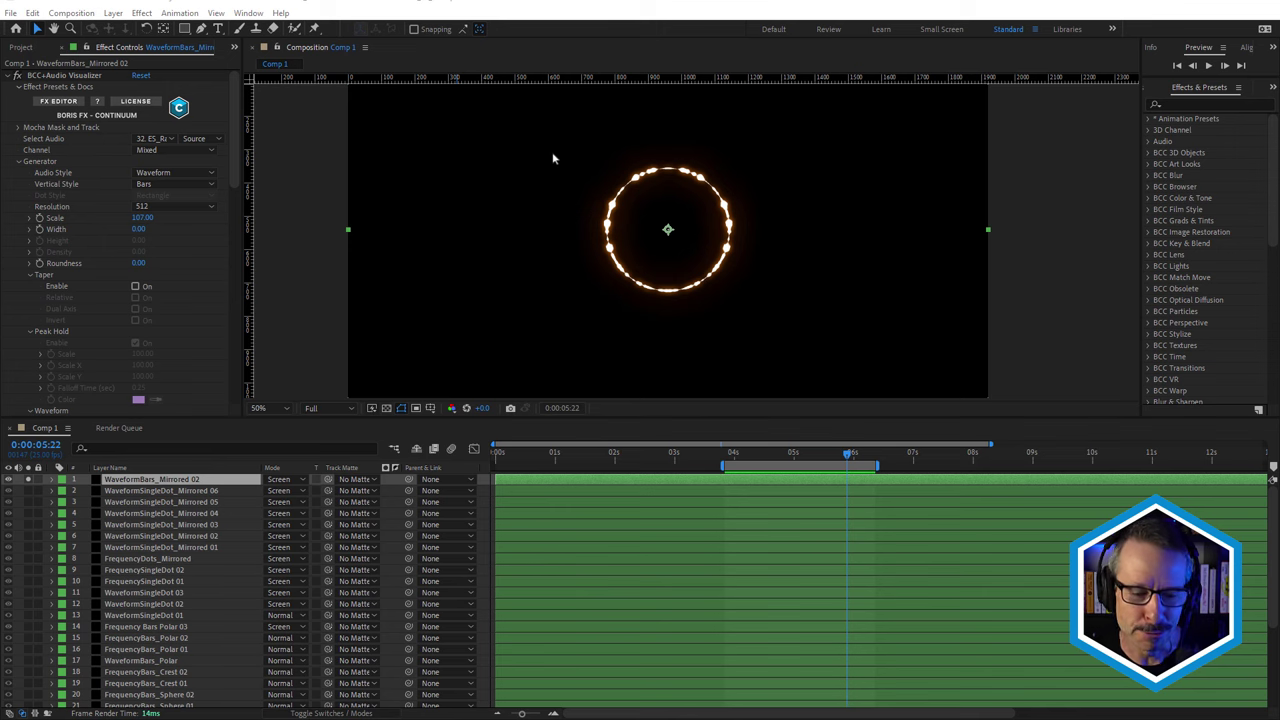
Scroll through the timeline to review the existing audio-visualizer layers
scroll(188, 520, down, 4)
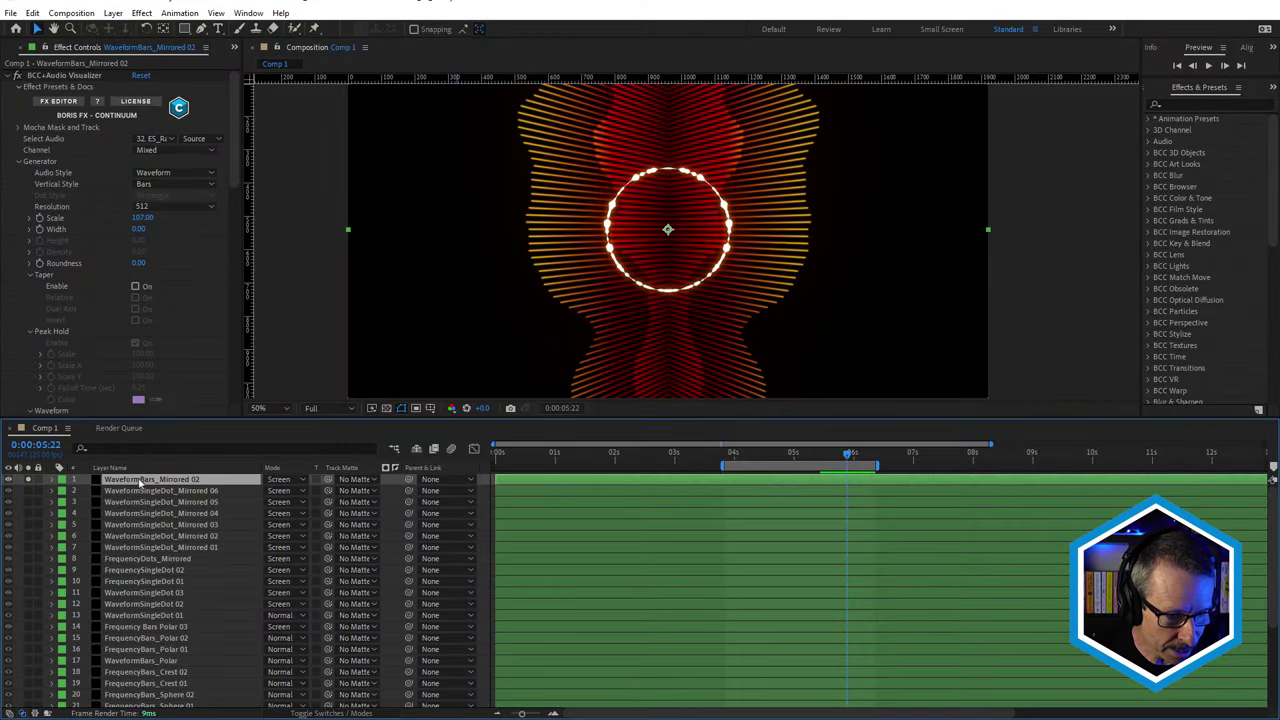
Create a new black solid layer, Black Solid 1, in Comp 1
key(ctrl+y)
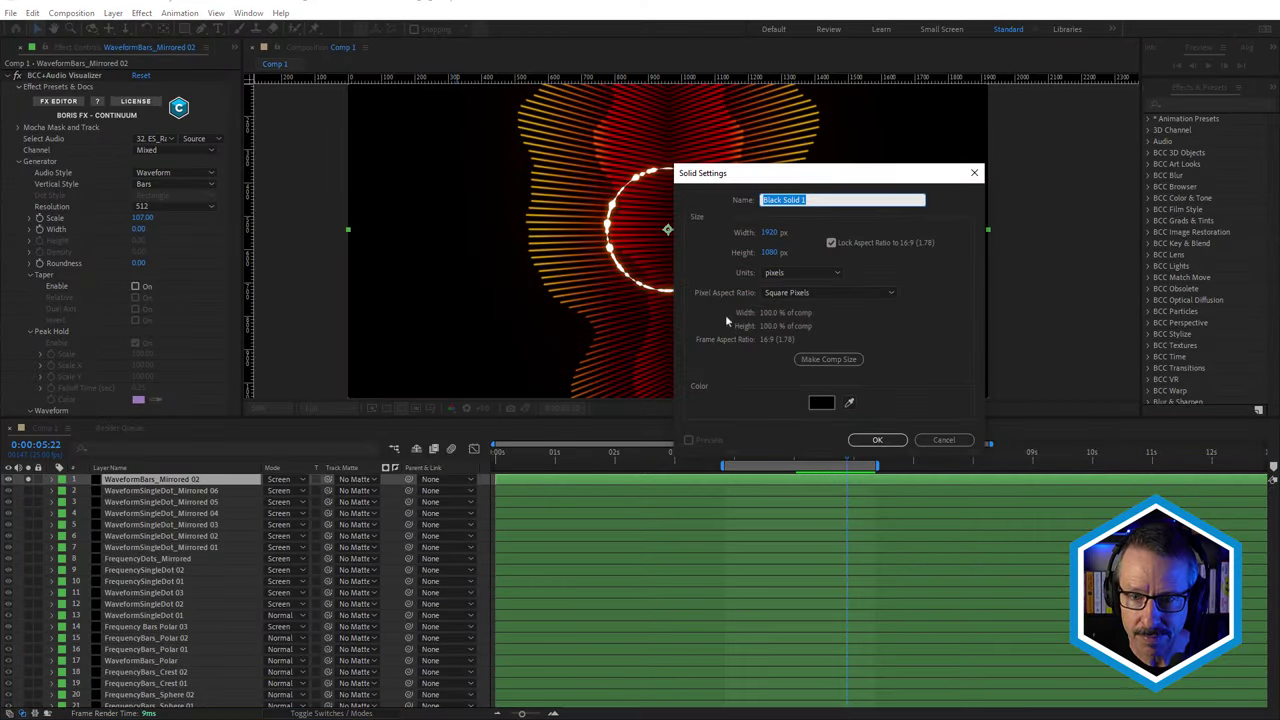
click(877, 440)
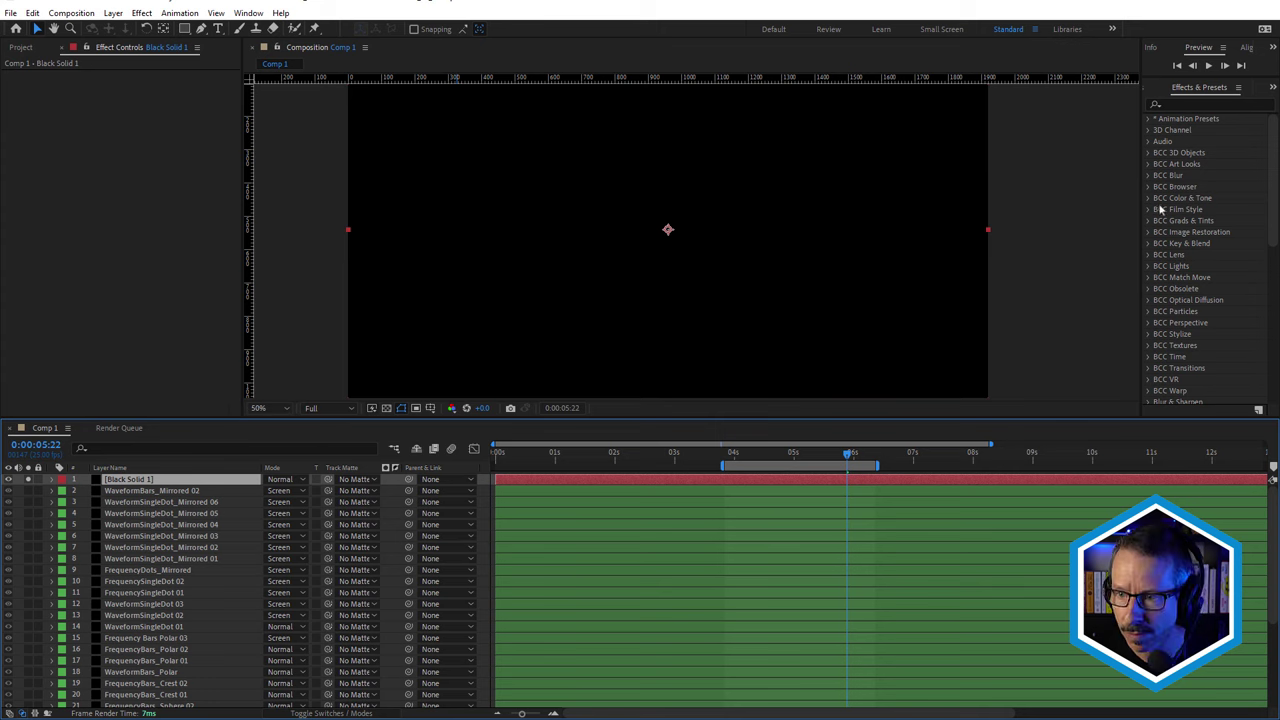
scroll(190, 532, down, 4)
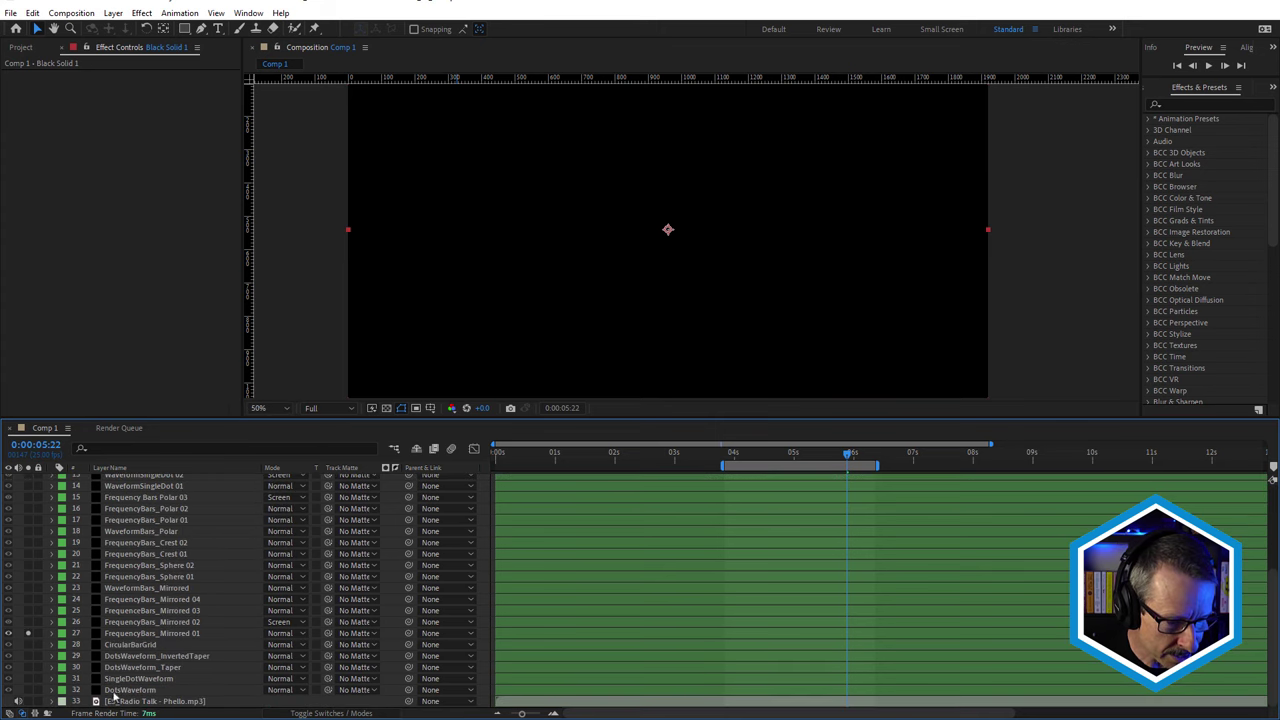
scroll(156, 576, up, 4)
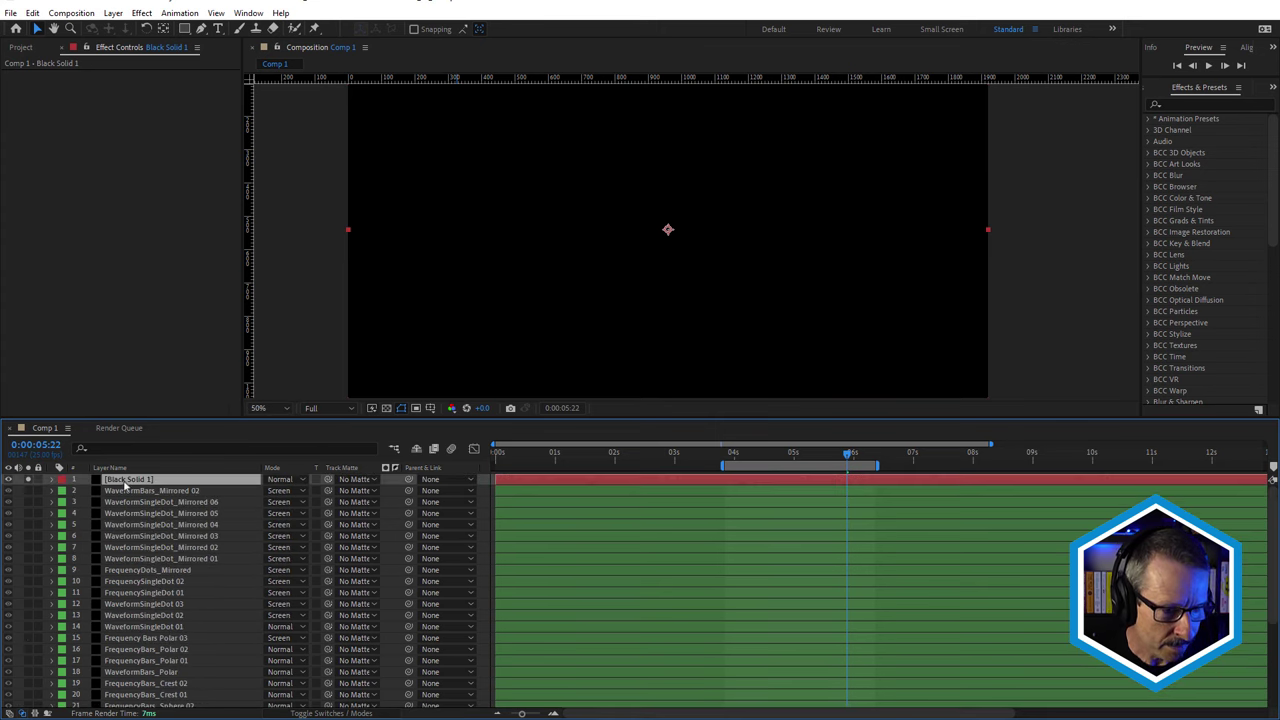
Apply BCC+Audio Visualizer to the solid and set Select Audio to the radio talk layer 33
click(1178, 104)
click(1183, 105)
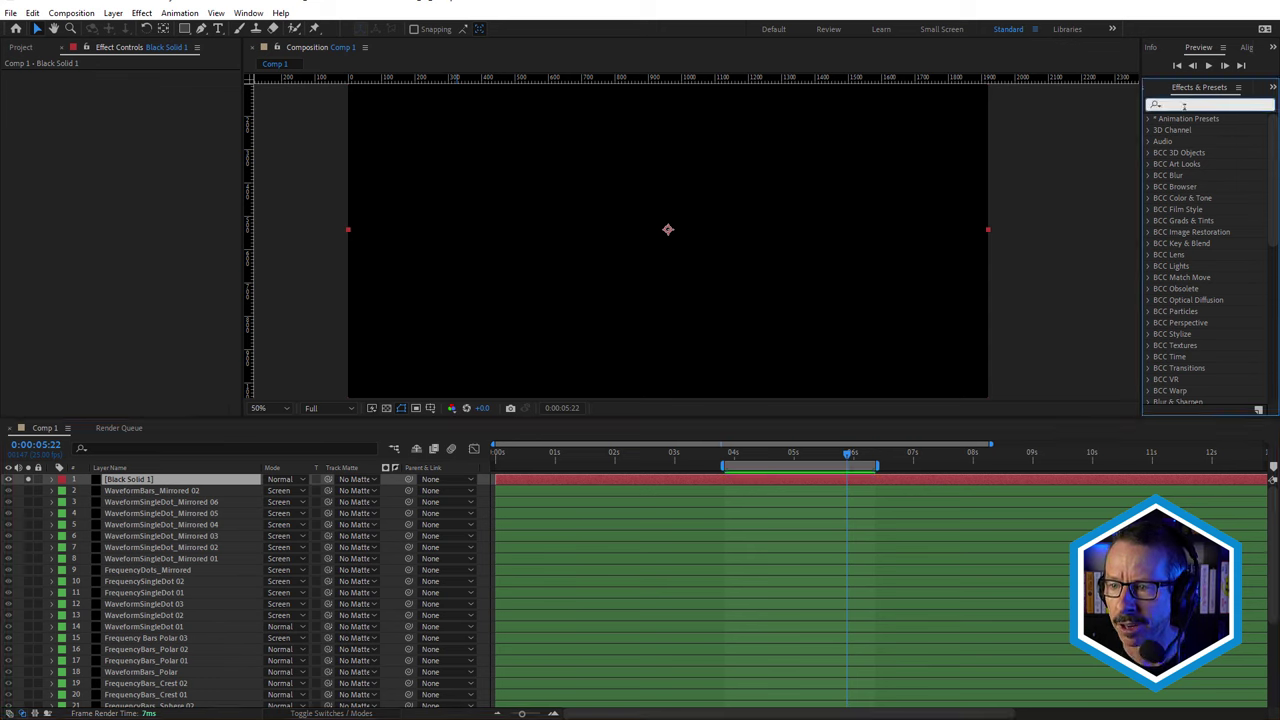
text(audio)
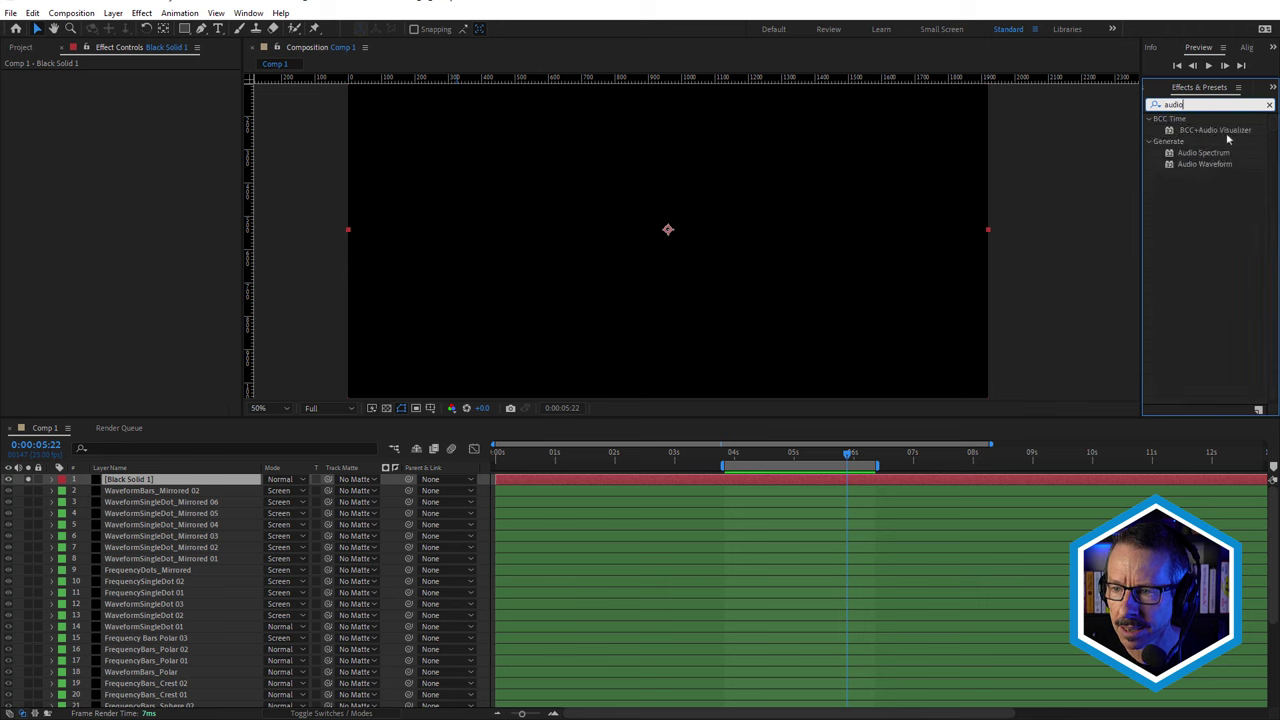
click(1230, 133)
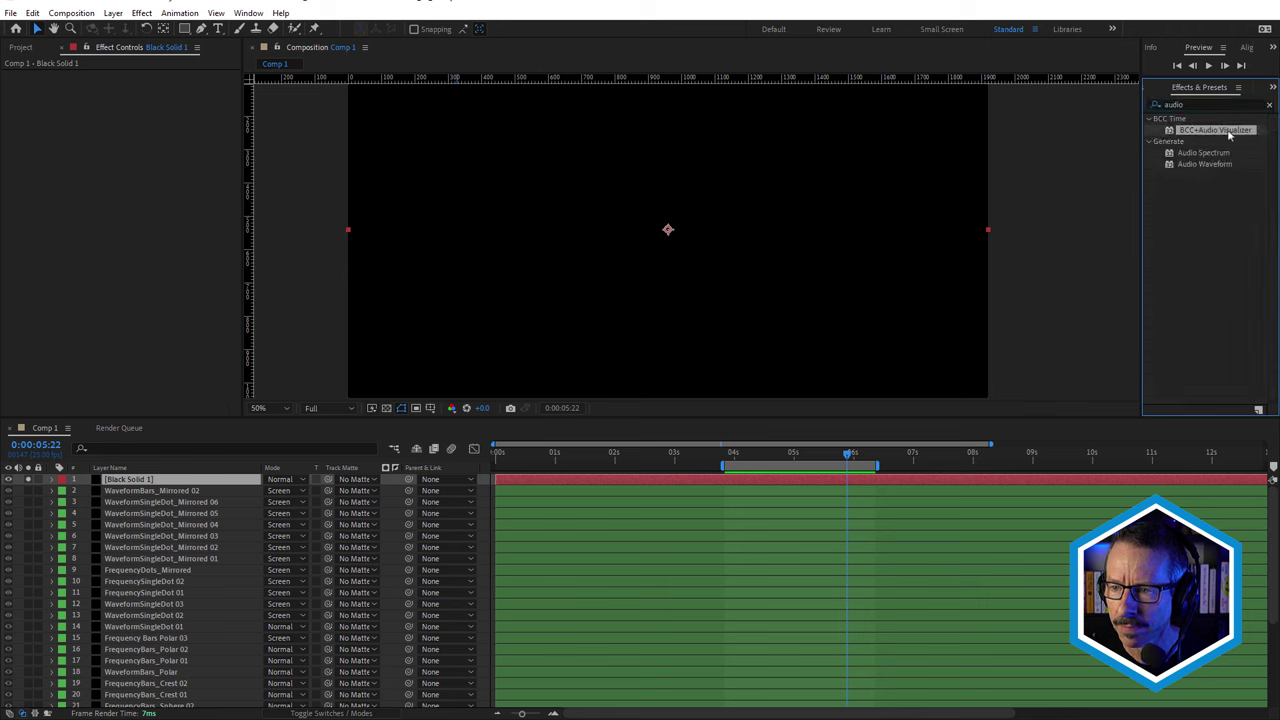
double_click(1226, 135)
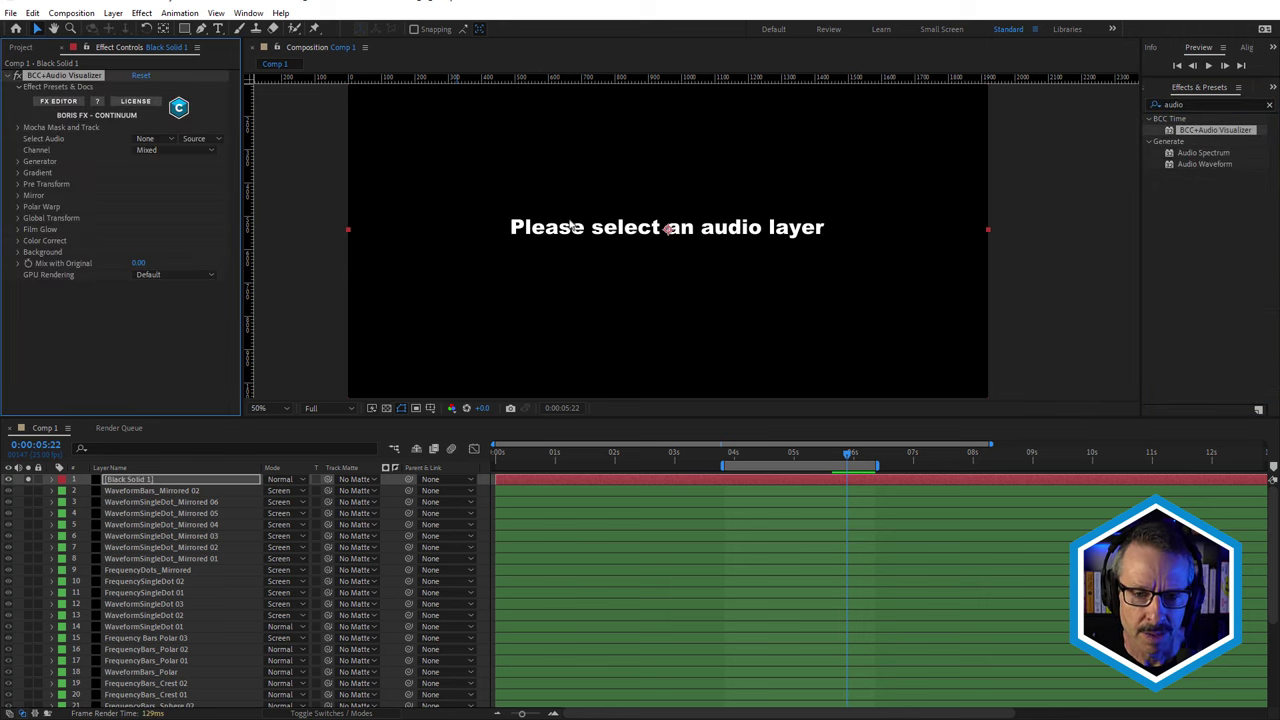
click(160, 140)
click(186, 643)
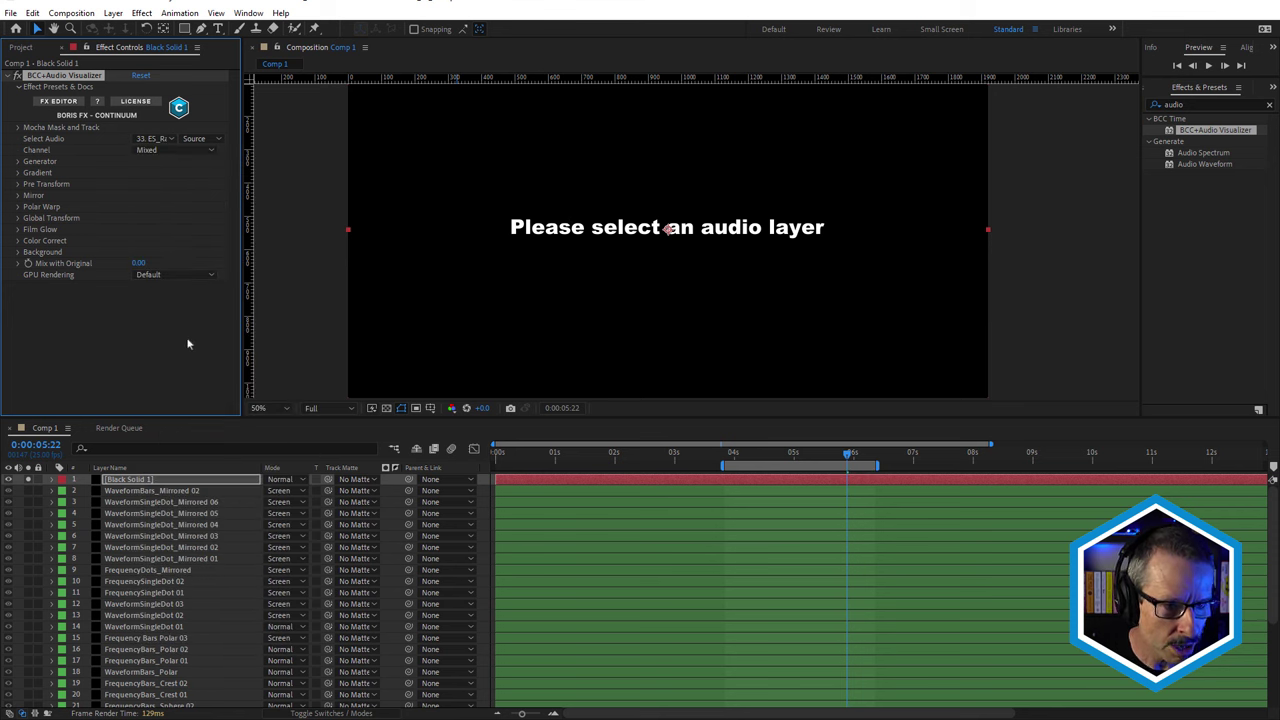
Go to 0:00:04:17, expand the Generator group and set Audio Style to Frequency
drag(633, 468, 775, 468)
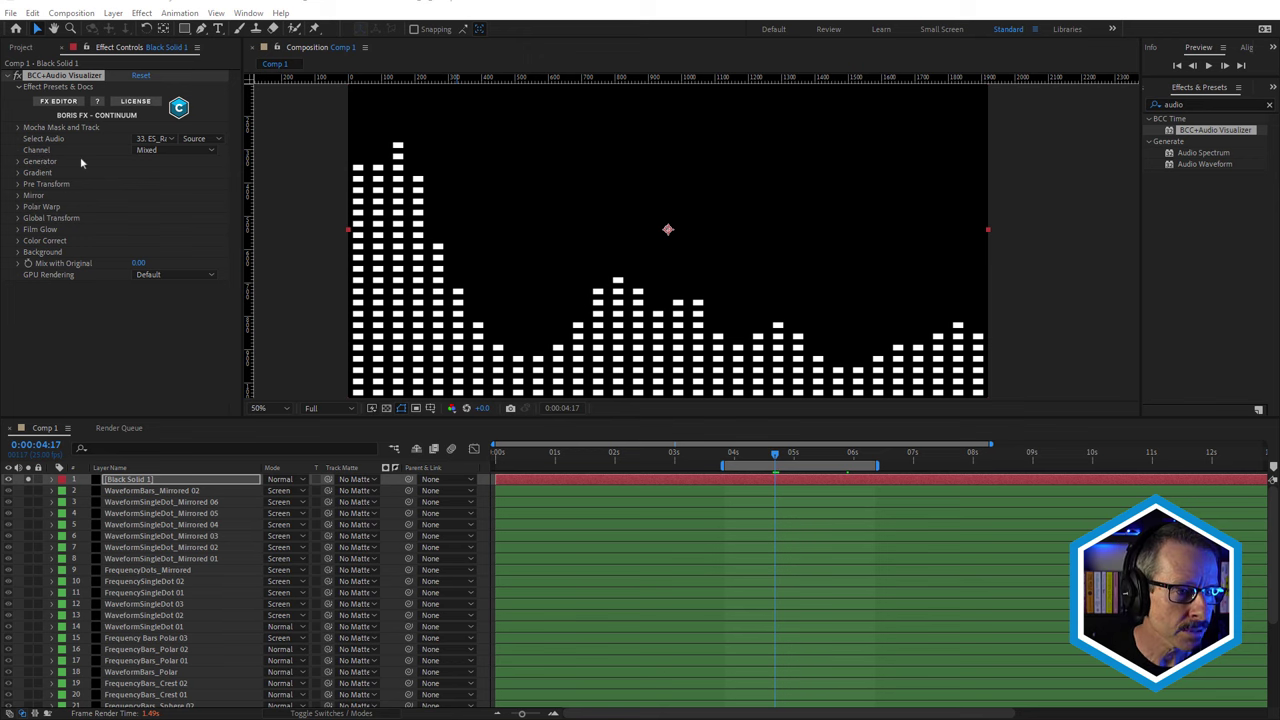
click(18, 162)
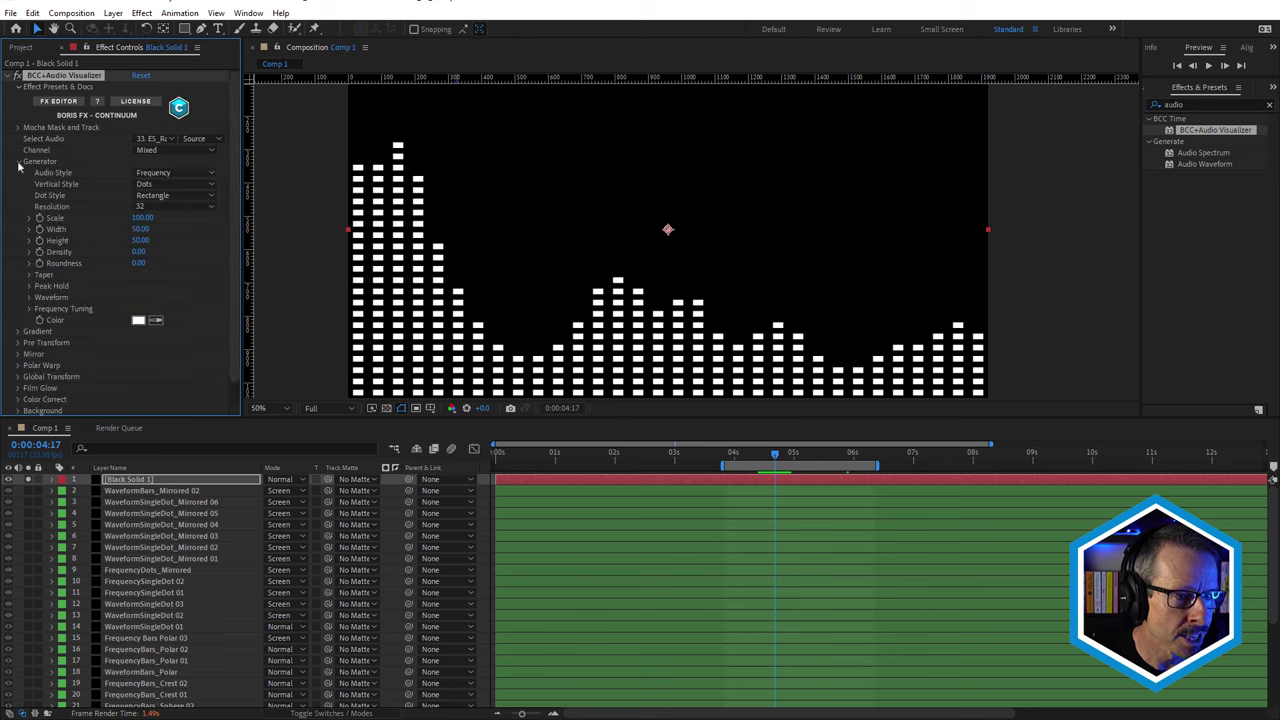
click(162, 174)
click(176, 189)
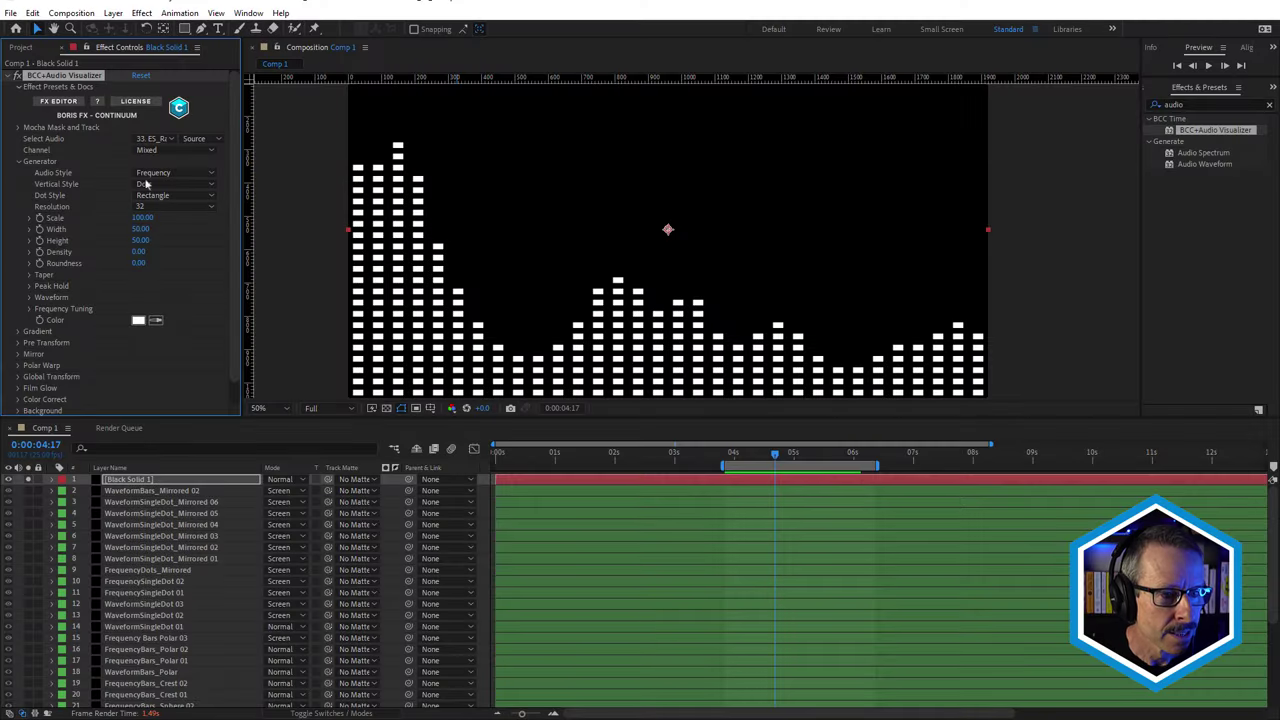
Set Audio Style to Waveform and settle on Bars as the vertical style after trying Dots
click(167, 175)
click(169, 186)
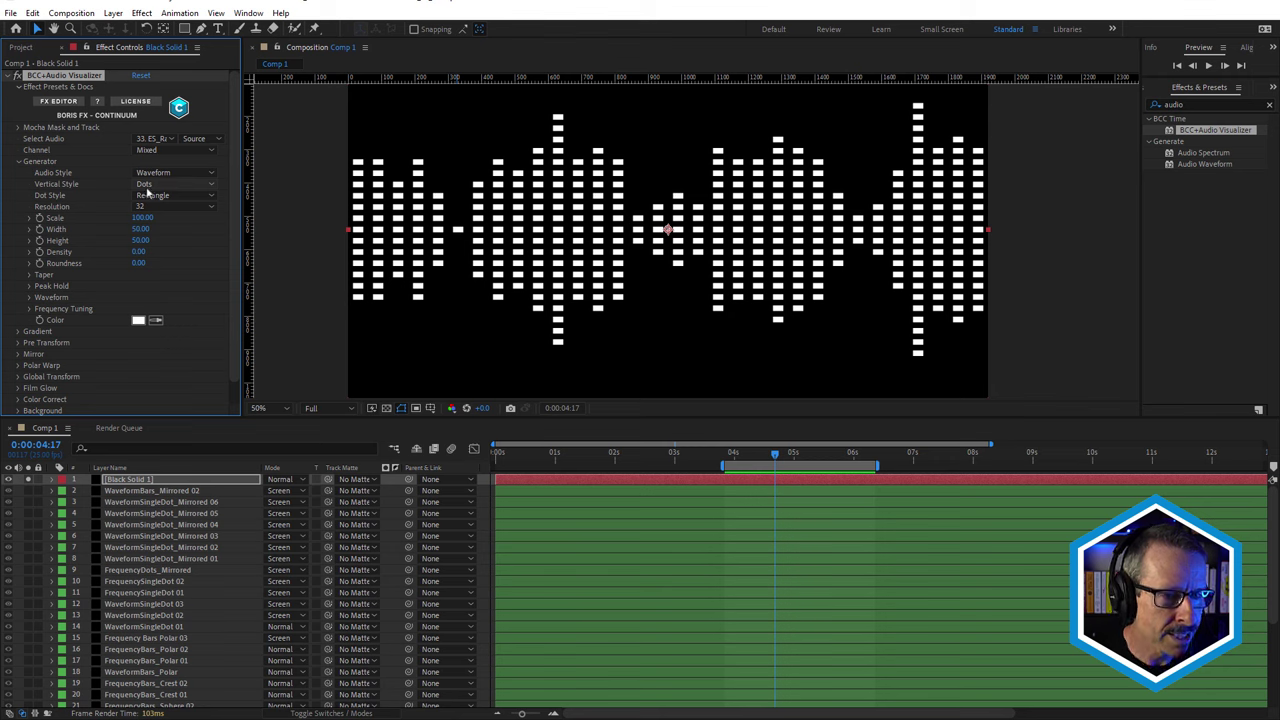
click(158, 185)
click(165, 199)
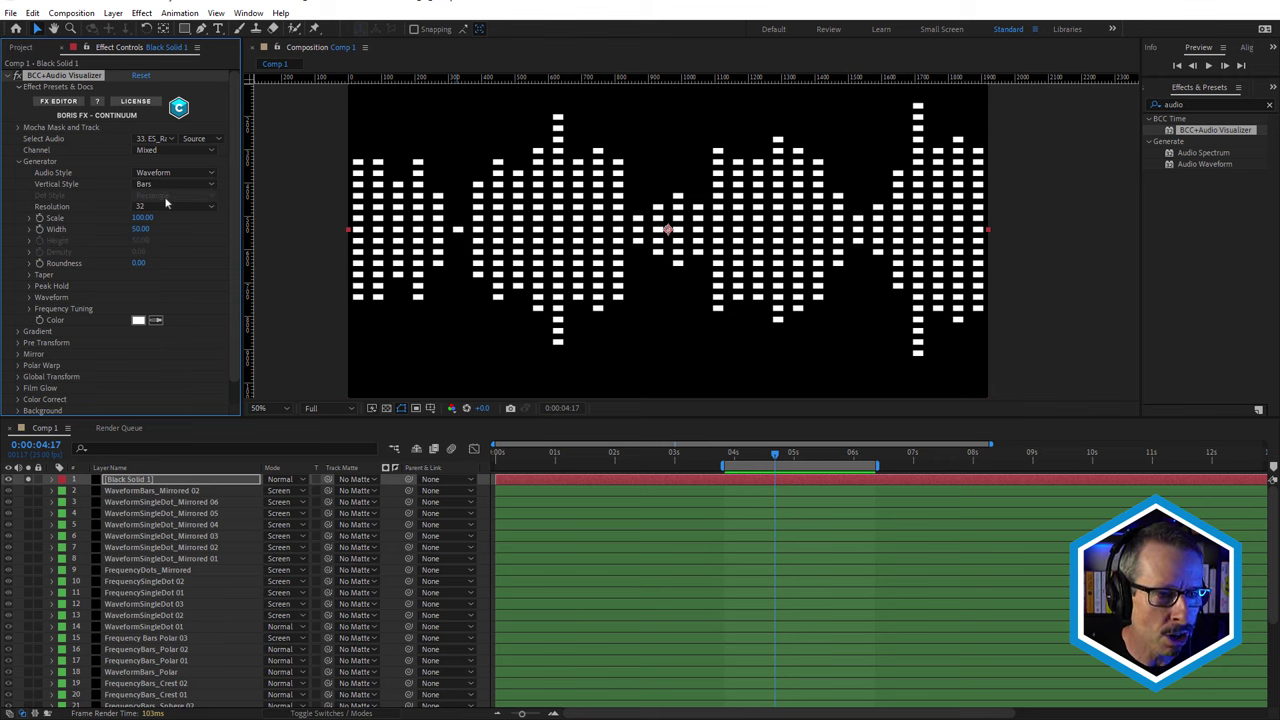
click(180, 187)
click(185, 224)
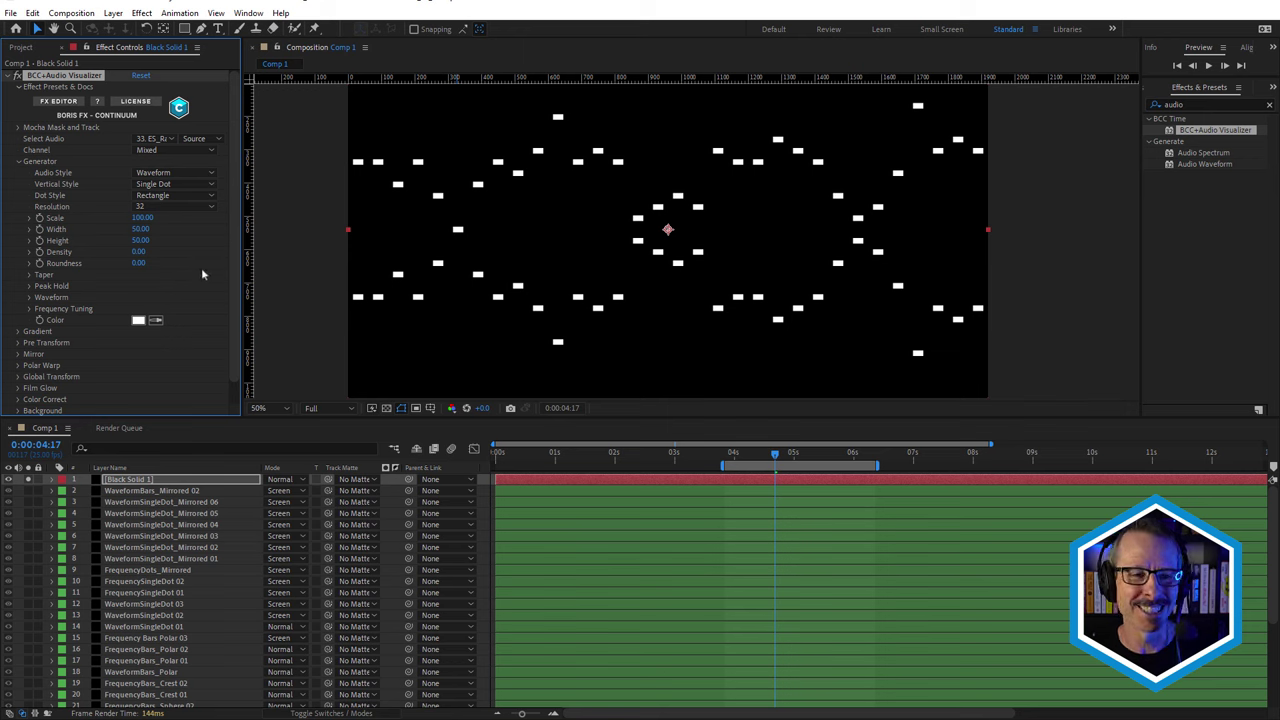
click(190, 184)
click(193, 201)
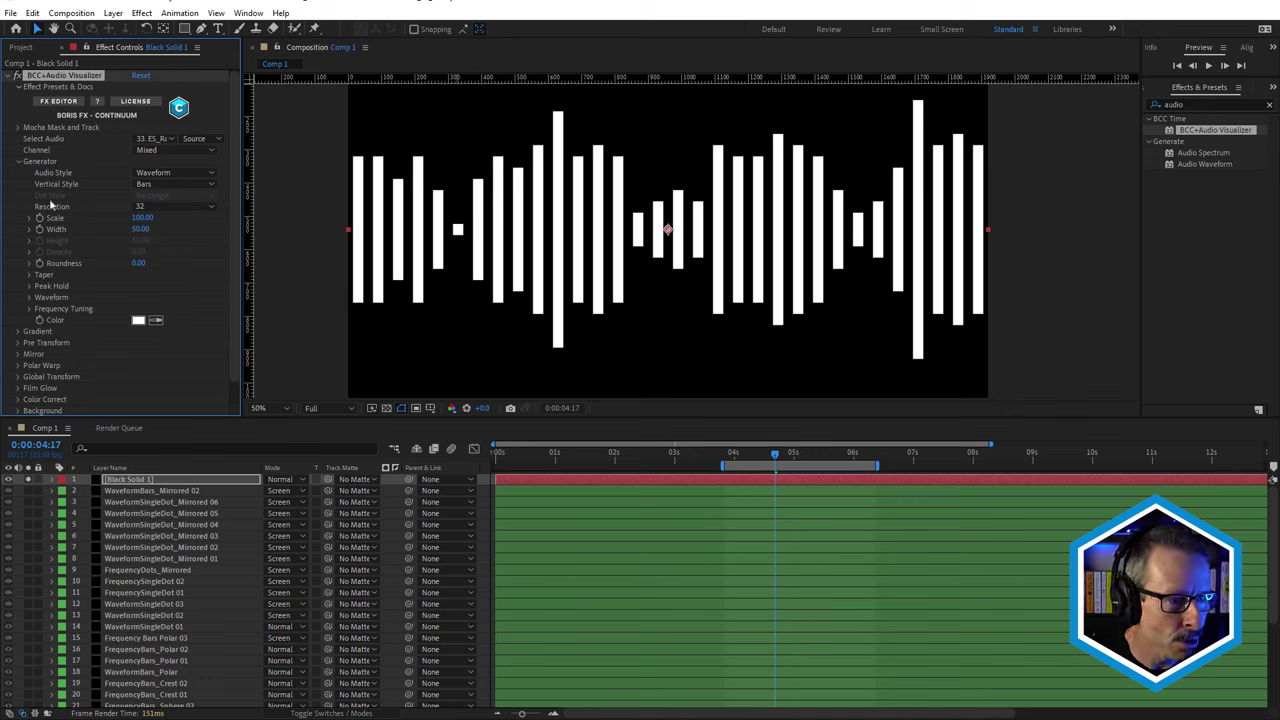
Set Resolution to 64 bars, undoing a trial of 128
click(163, 207)
click(170, 265)
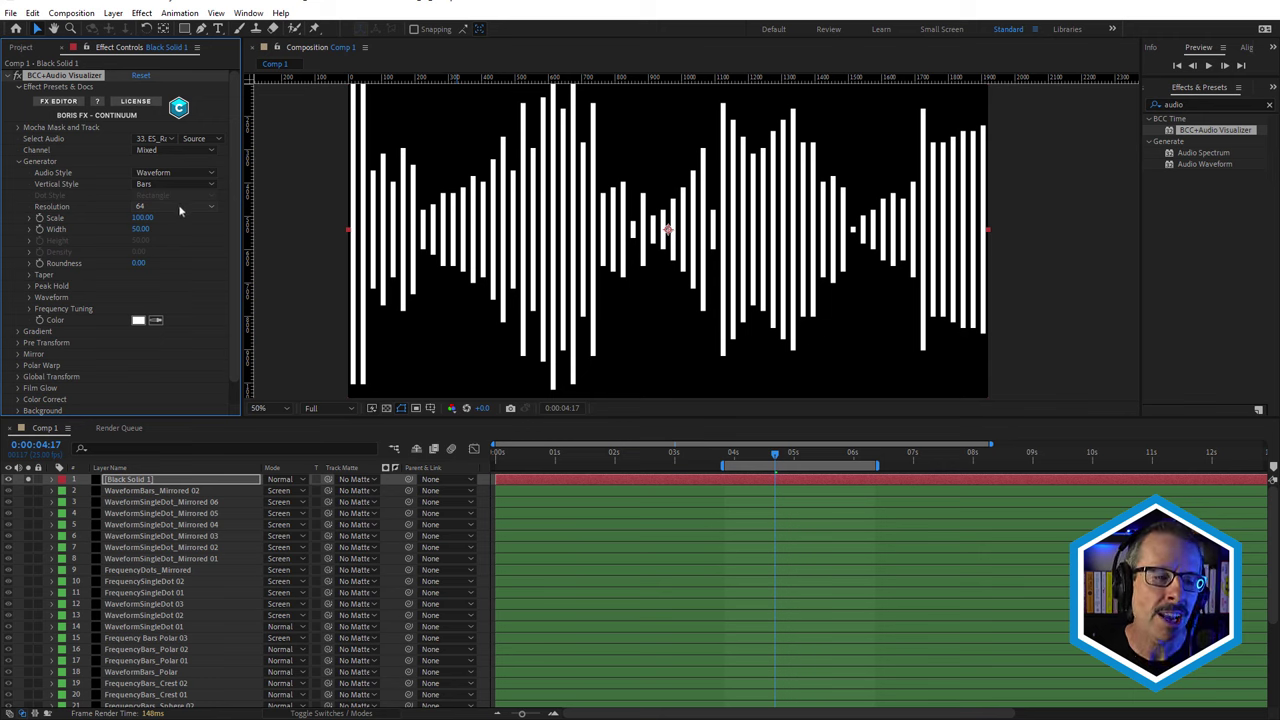
click(180, 208)
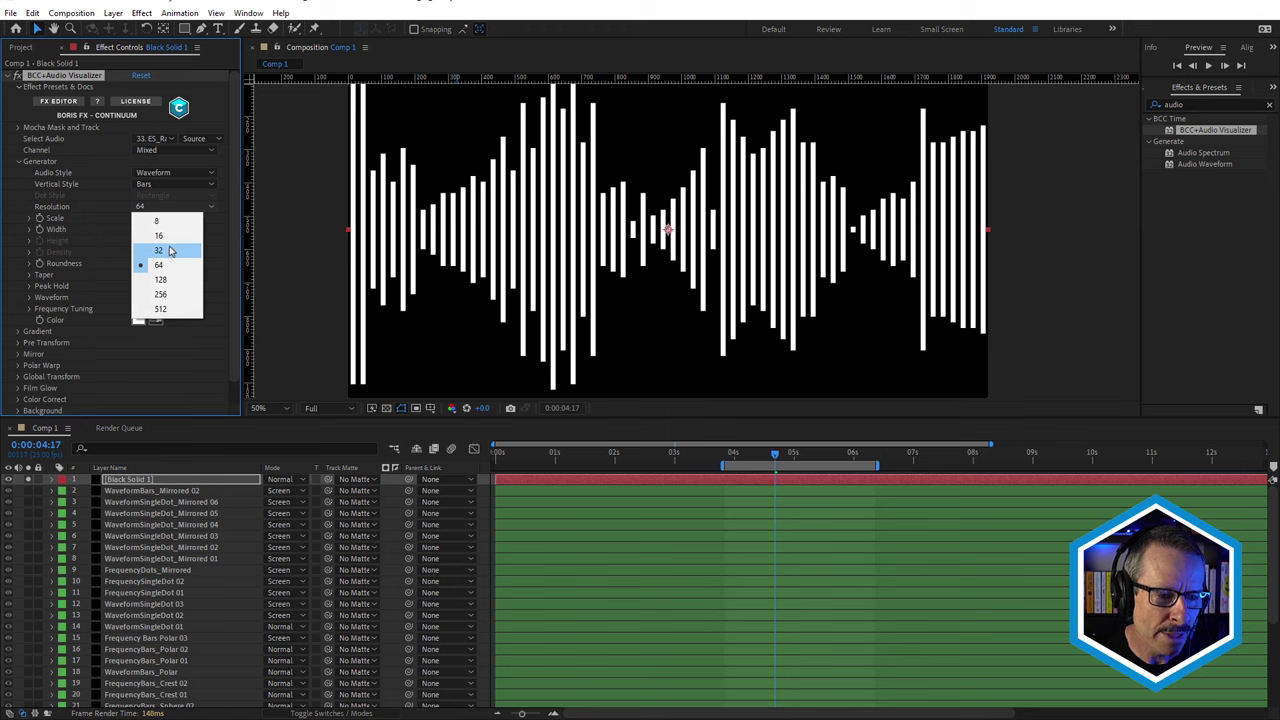
click(170, 280)
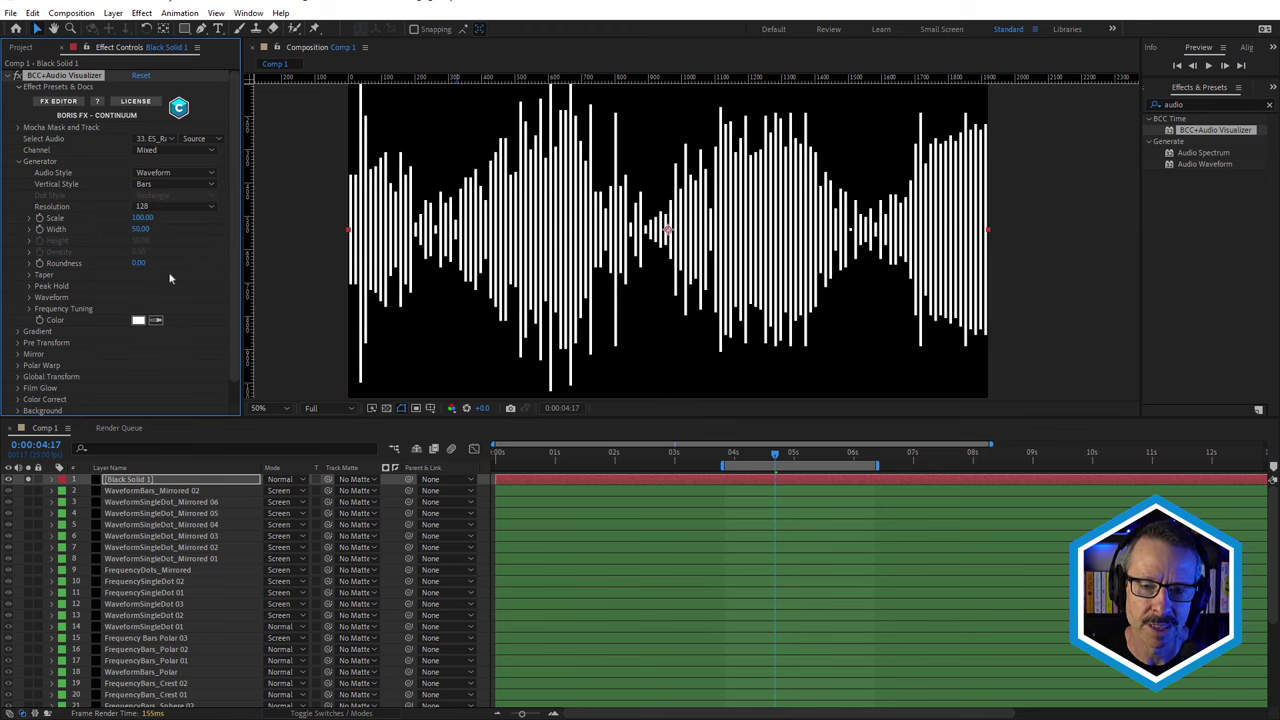
key(ctrl+z)
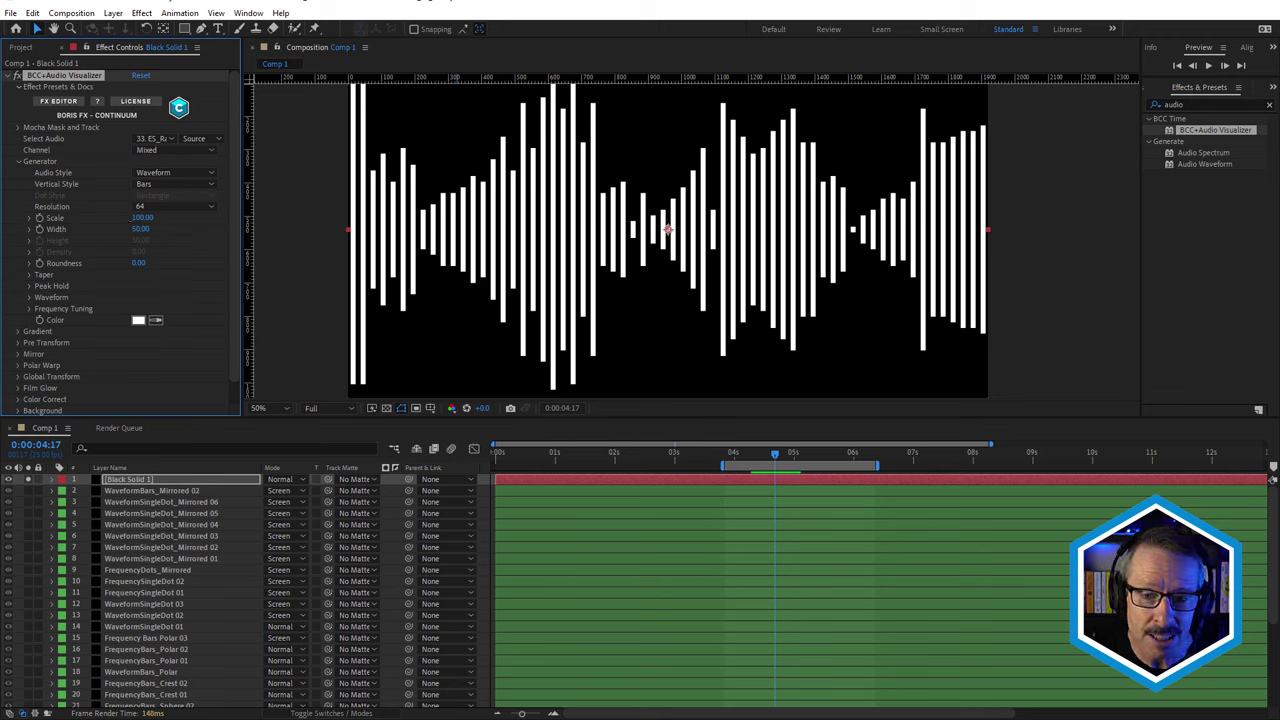
Scrub the bars' Scale down to 63 and Width to 24
mouse_move(140, 217)
mouse_down()
mouse_move(110, 229)
mouse_move(135, 235)
mouse_up()
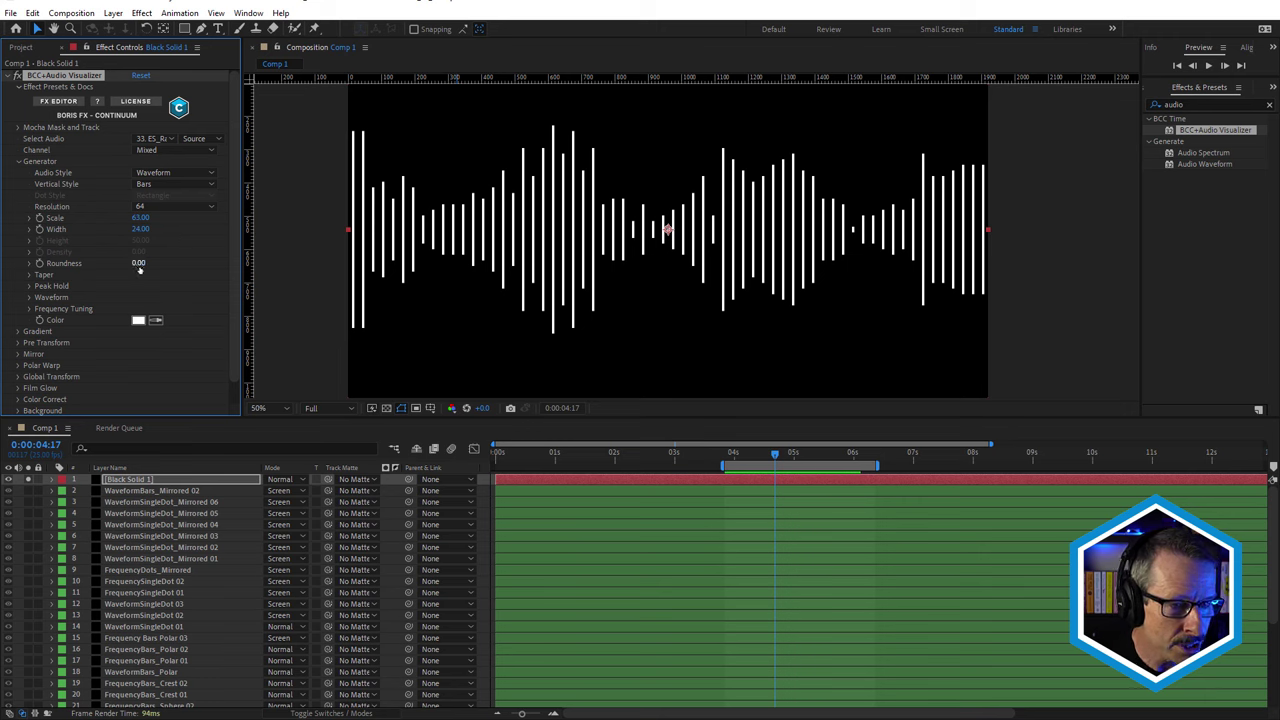
drag(138, 263, 200, 263)
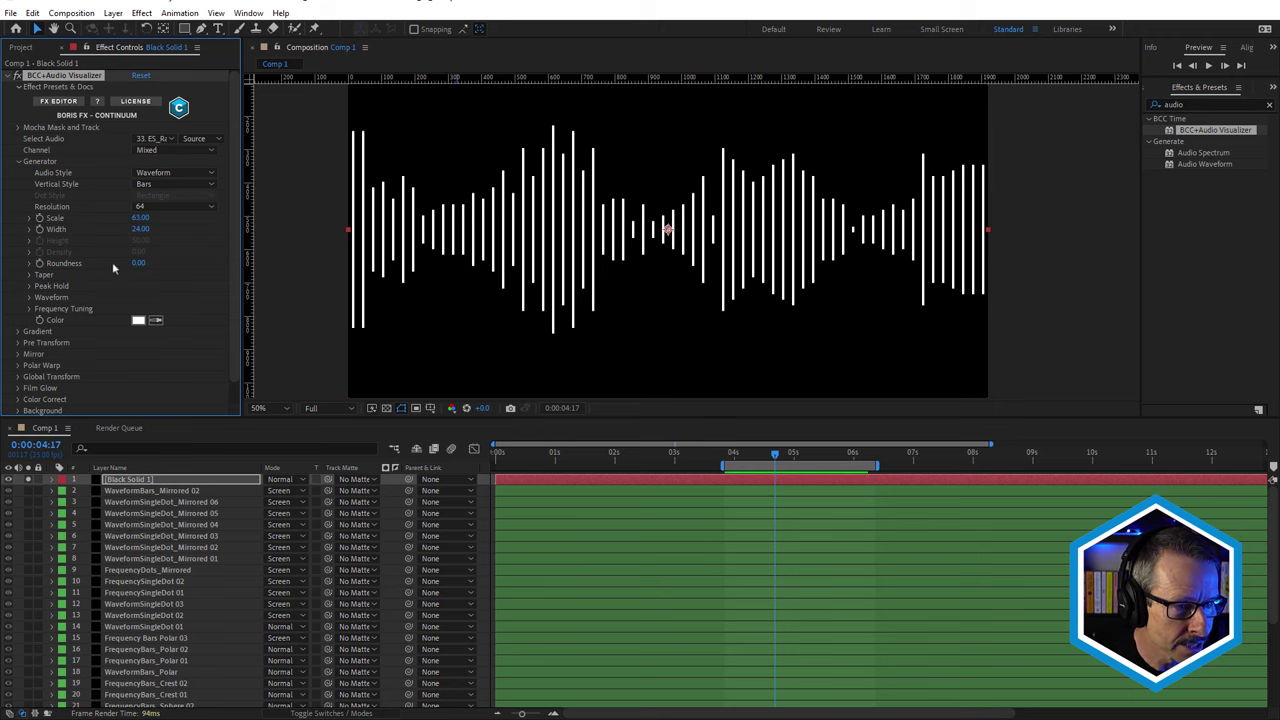
Enable Taper with Relative, Dual Axis and Invert, and return Audio Style to Frequency
click(29, 279)
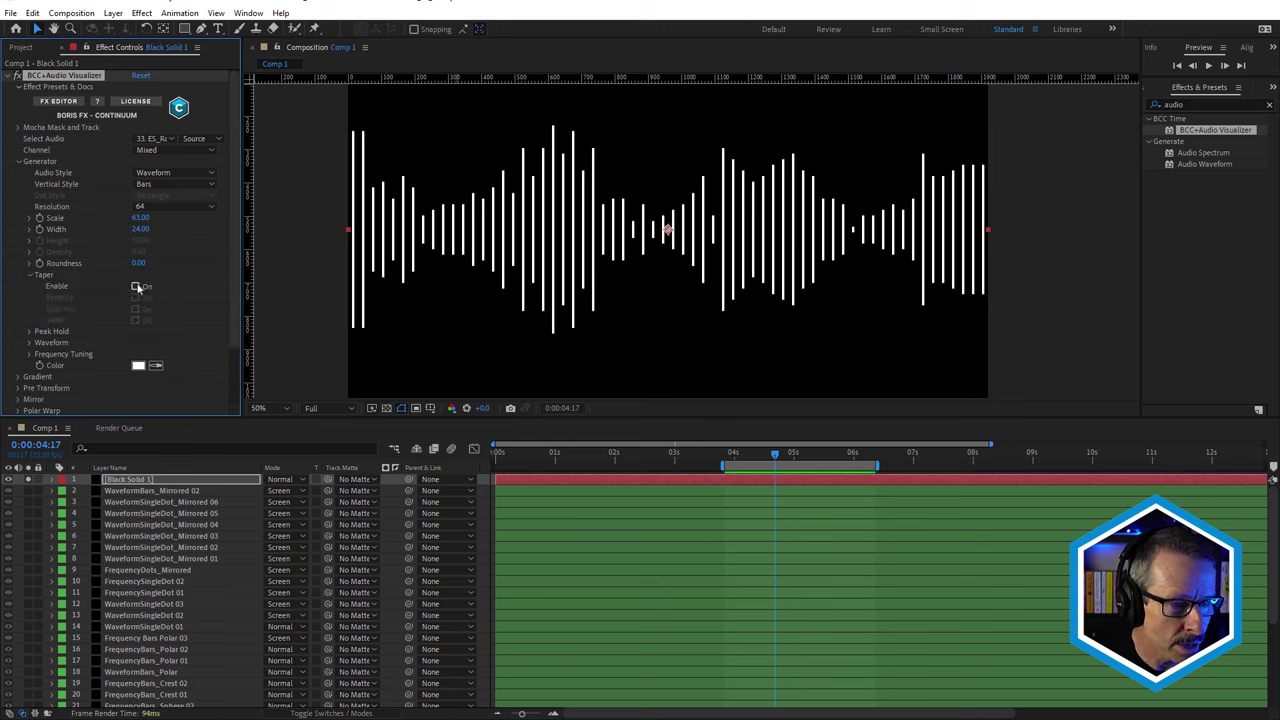
click(136, 287)
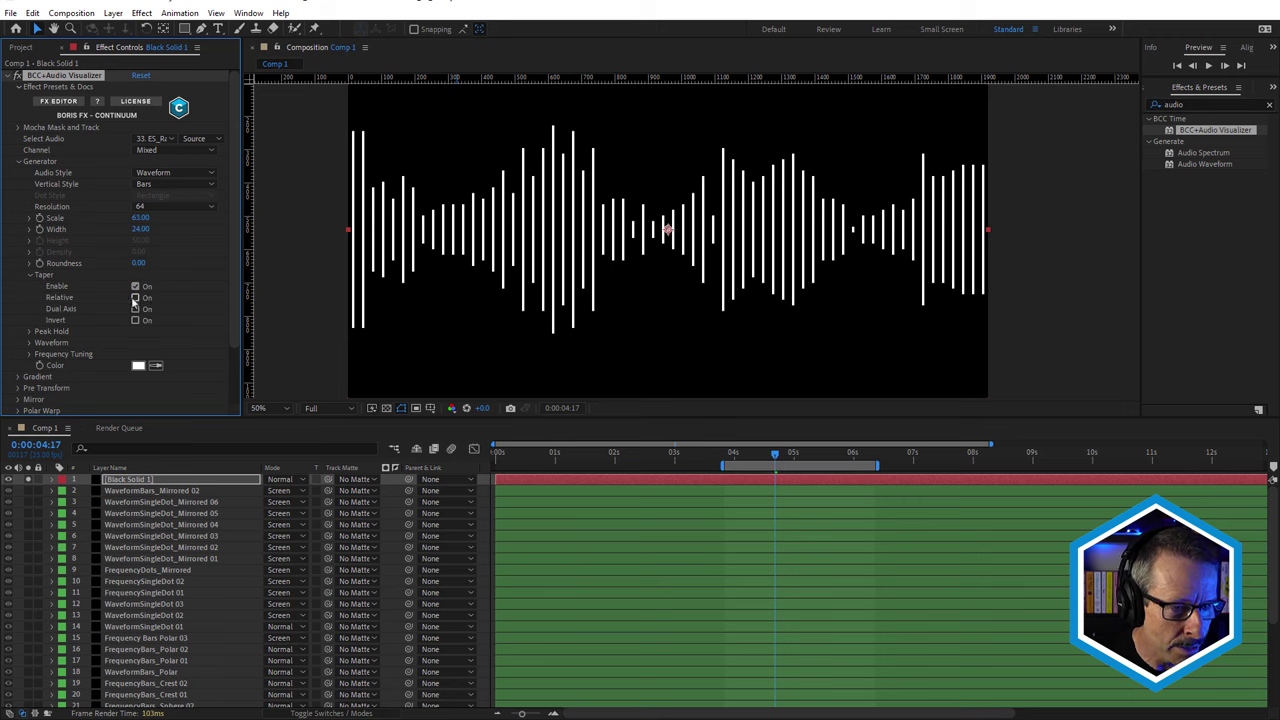
click(136, 309)
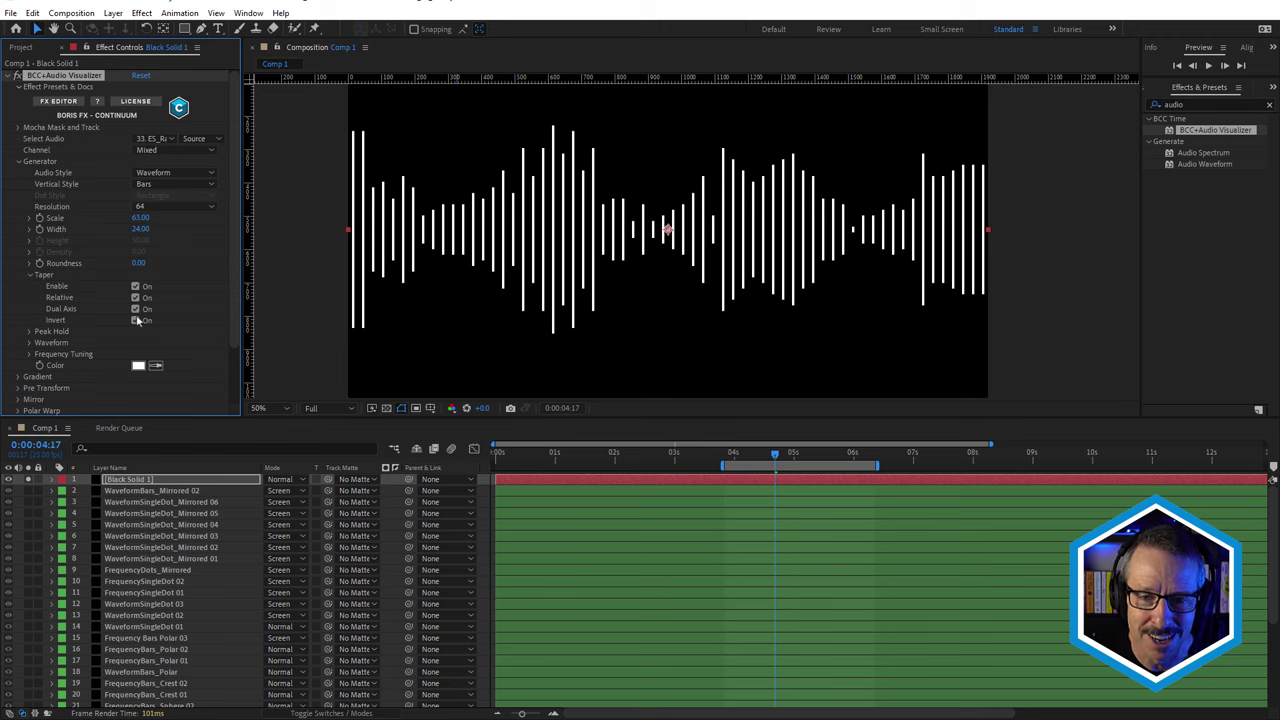
click(136, 320)
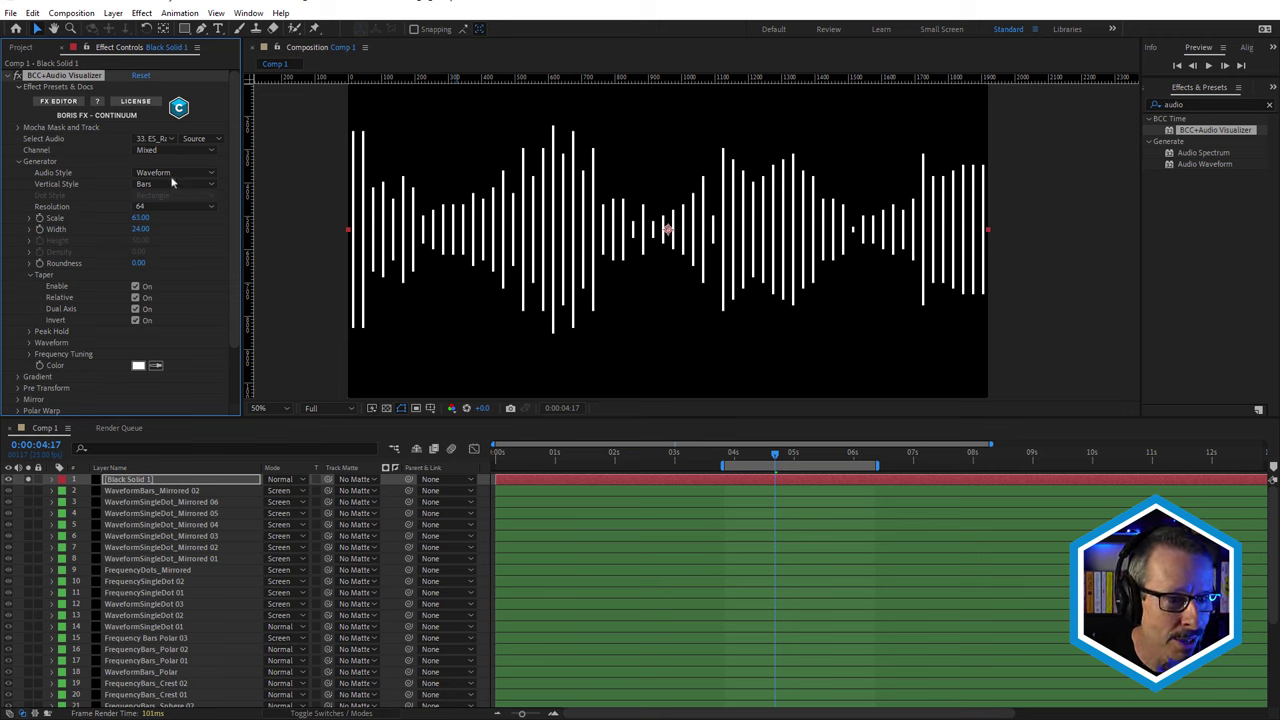
click(172, 174)
click(175, 199)
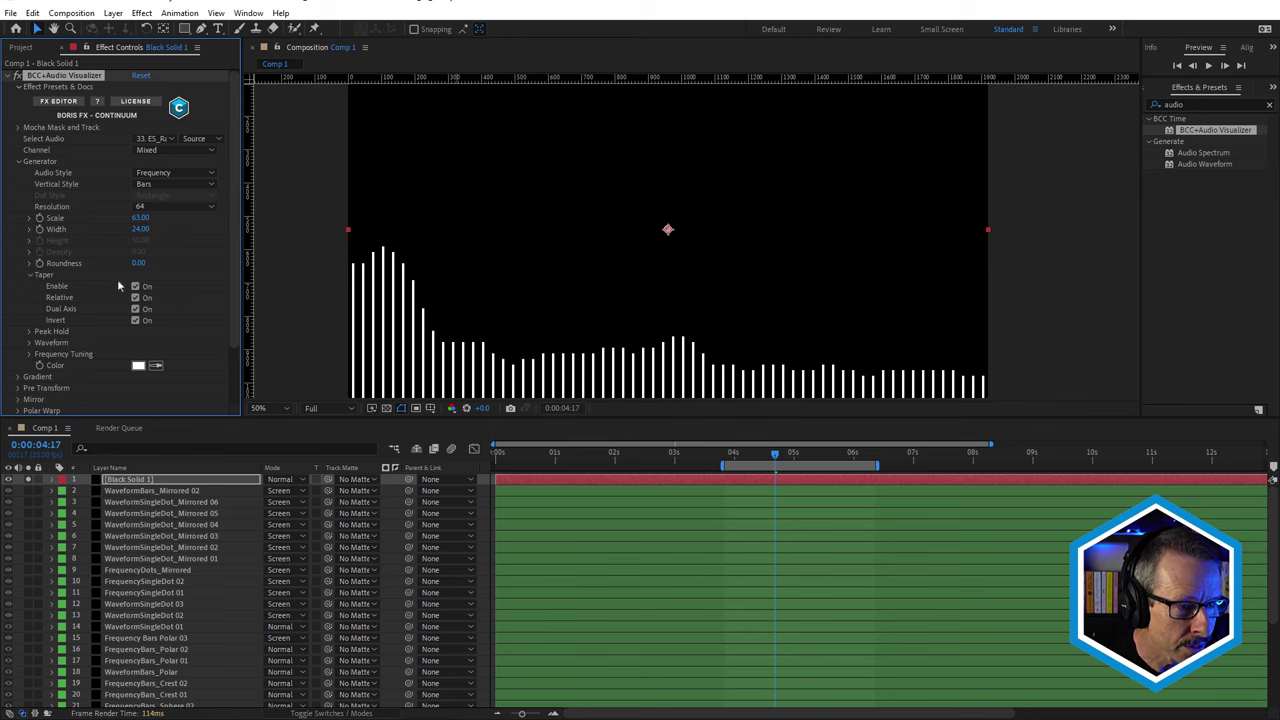
click(166, 185)
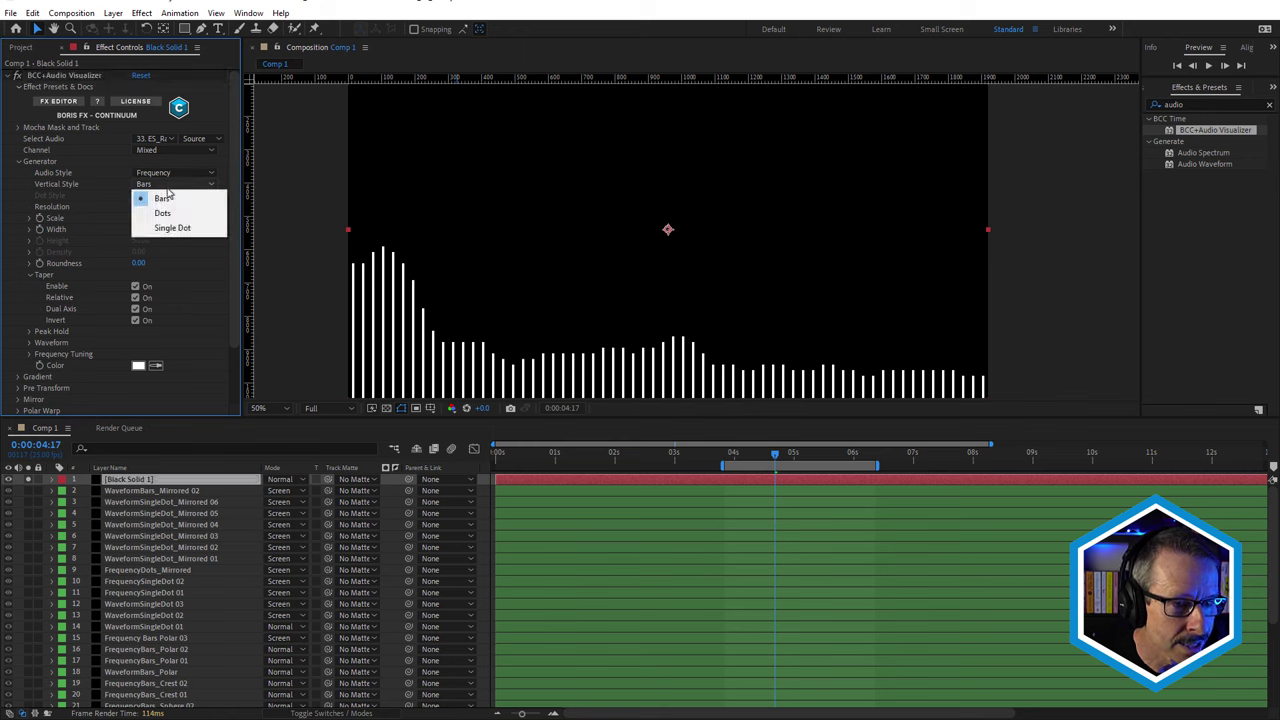
click(165, 211)
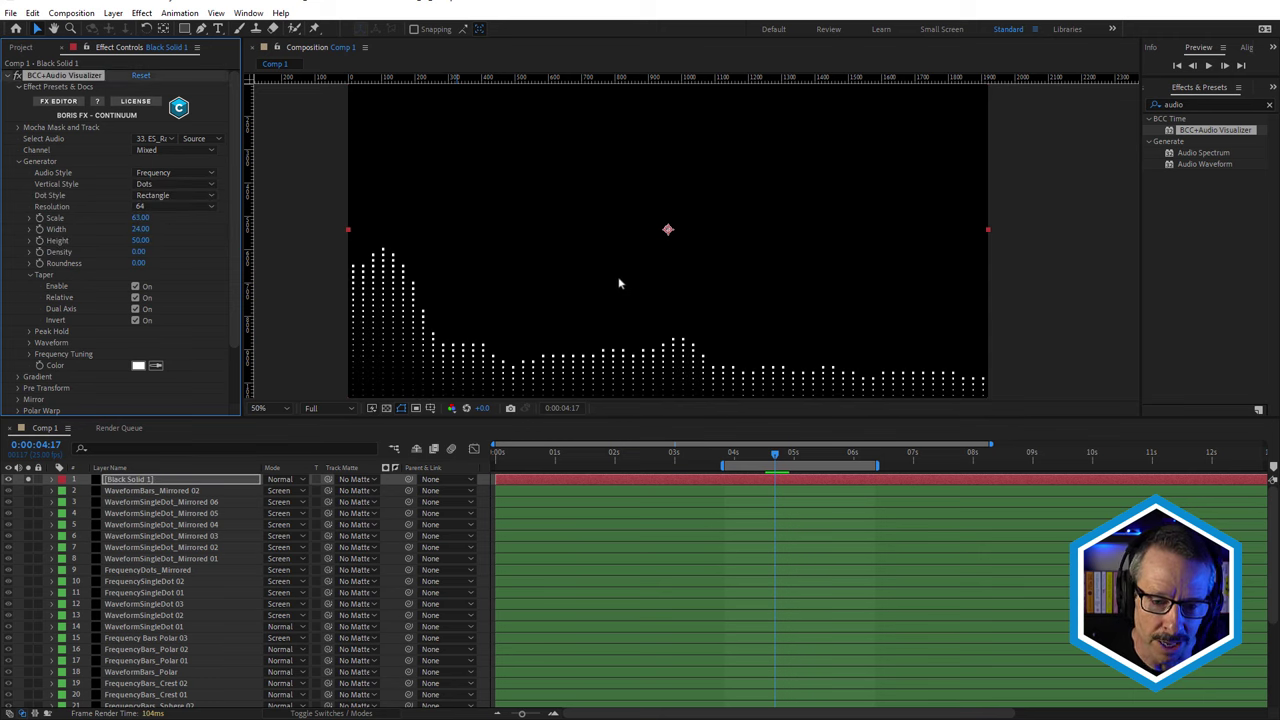
scroll(600, 372, down, 2)
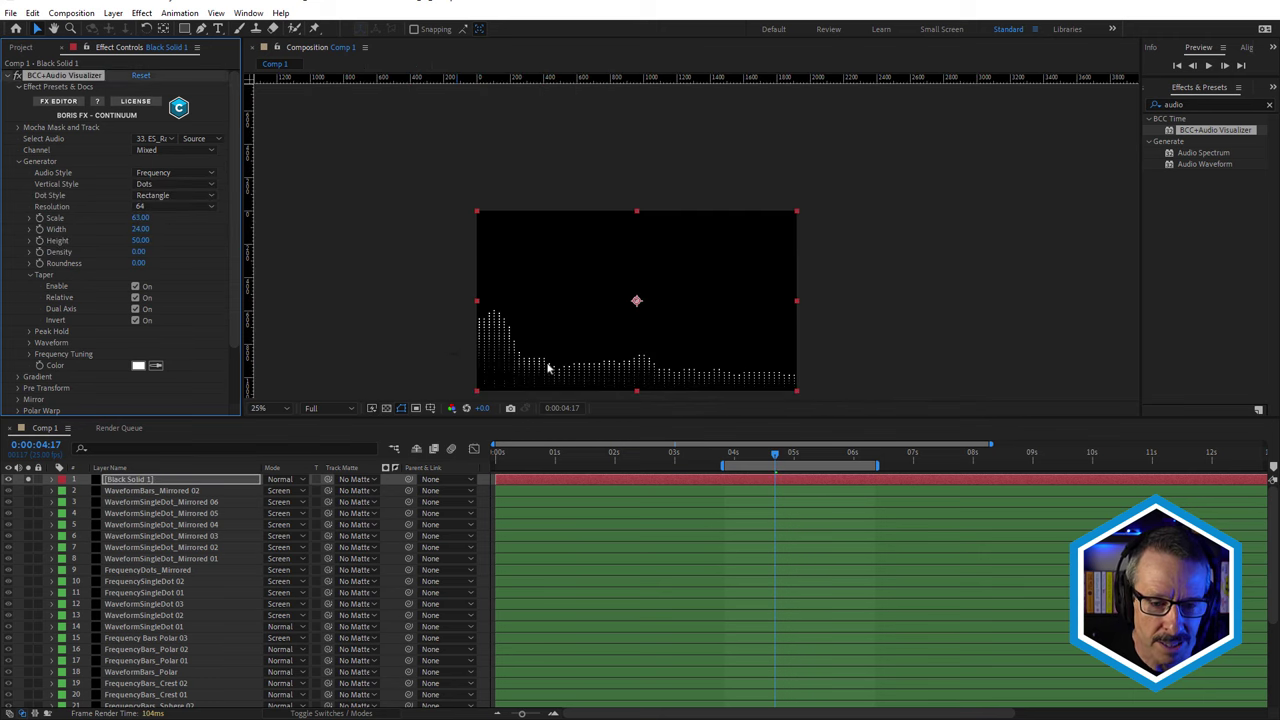
scroll(547, 372, up, 2)
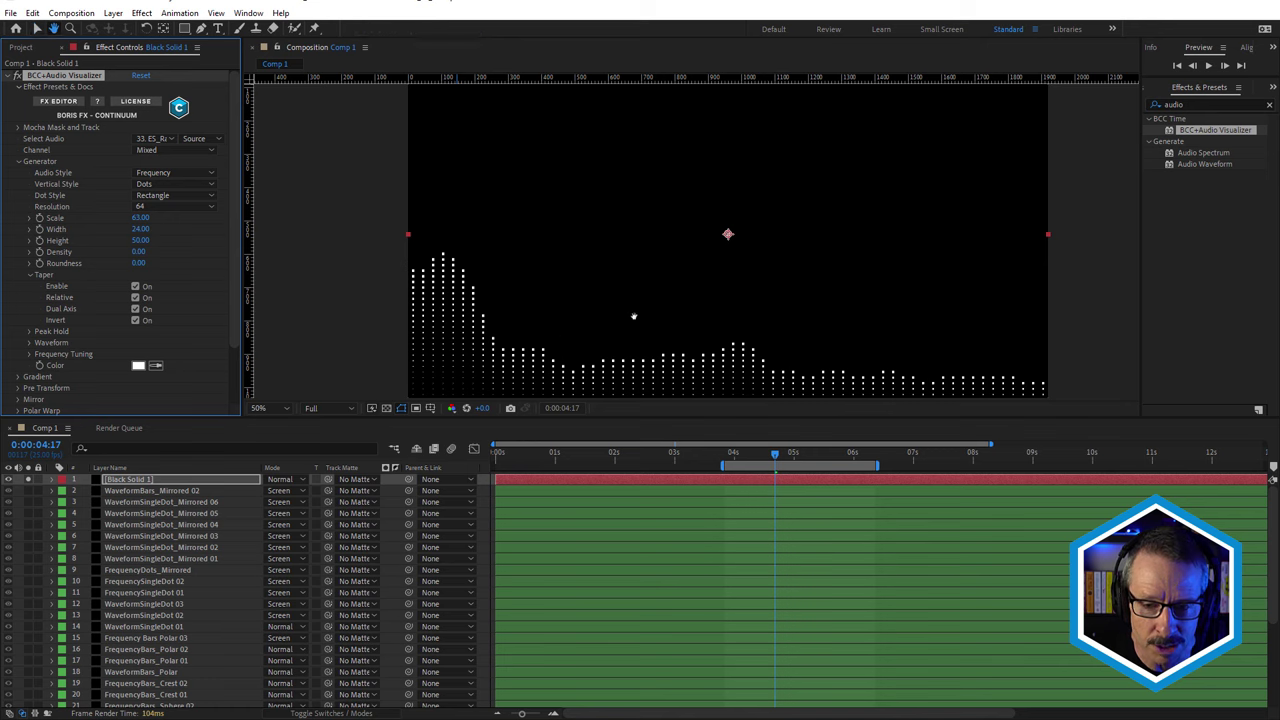
drag(634, 311, 641, 218)
scroll(717, 308, up, 2)
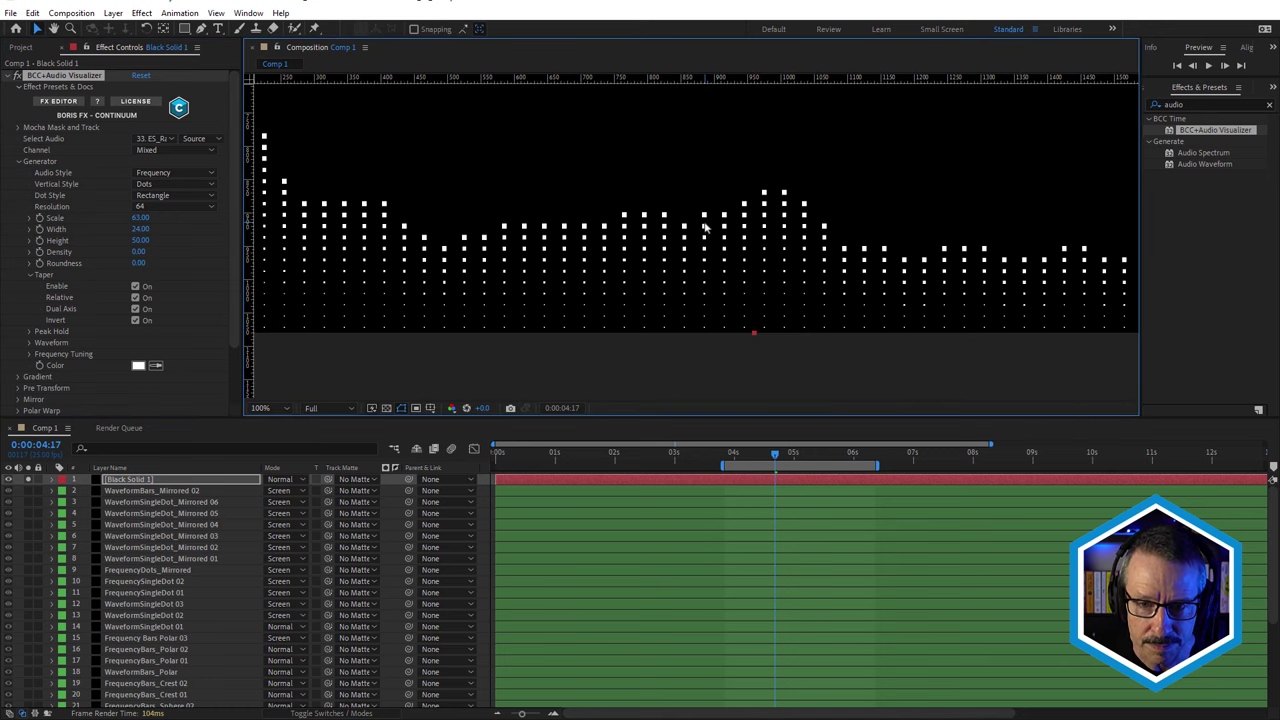
scroll(712, 270, down, 2)
drag(750, 456, 810, 466)
drag(588, 195, 613, 274)
Switch Audio Style to Waveform and preview it from 0:00:04:23
click(172, 178)
click(160, 183)
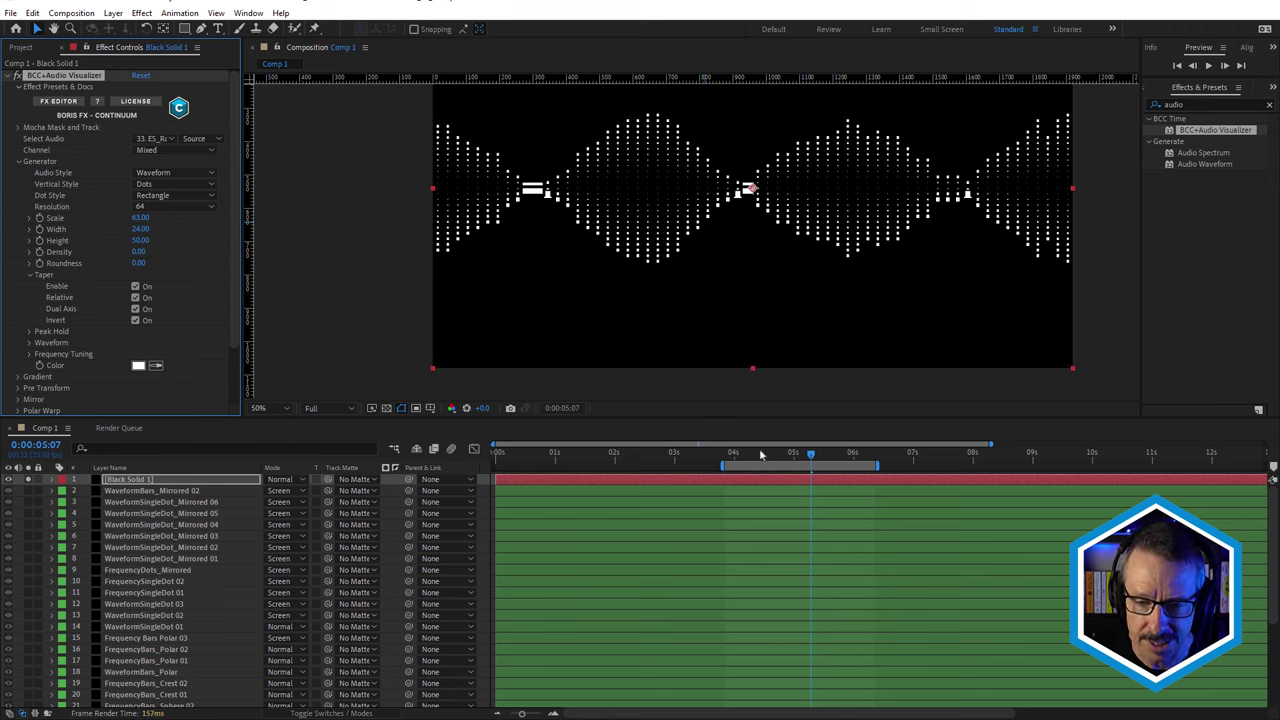
drag(760, 455, 812, 455)
key(space)
key(space)
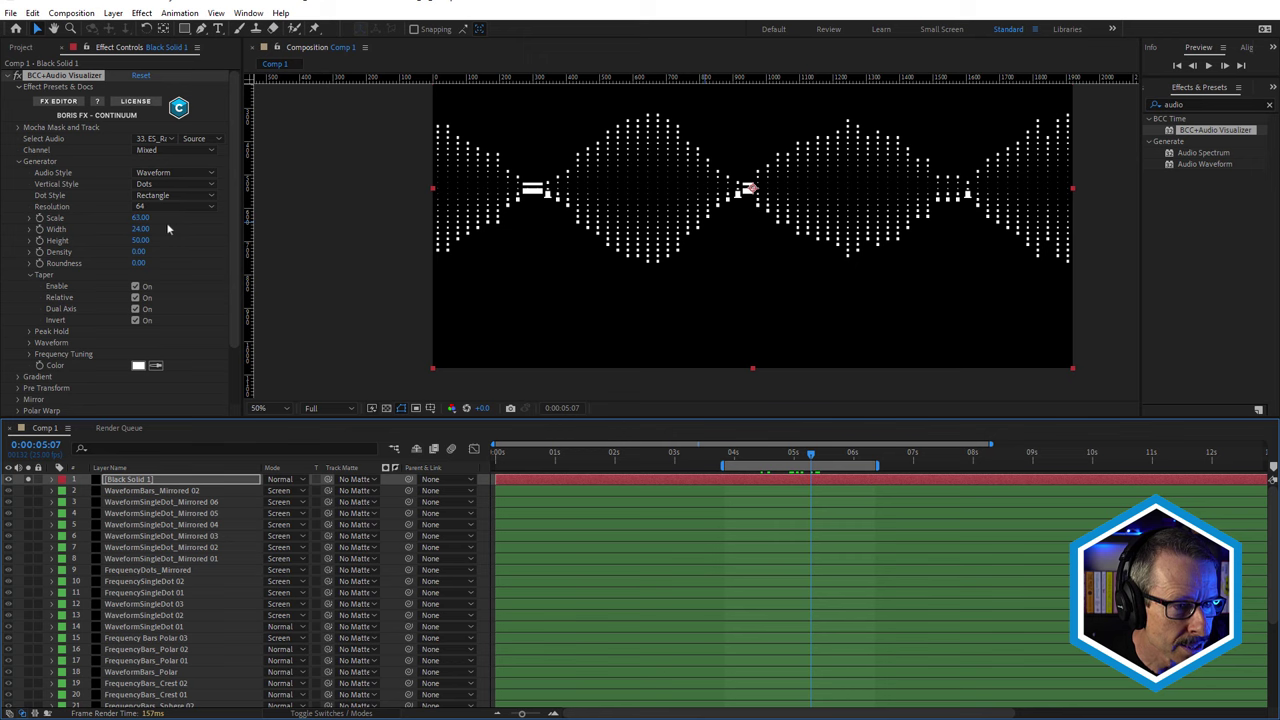
Set the dots to Scale 50.10, Width 100 and Height 19, previewing around 0:00:05
drag(141, 218, 221, 237)
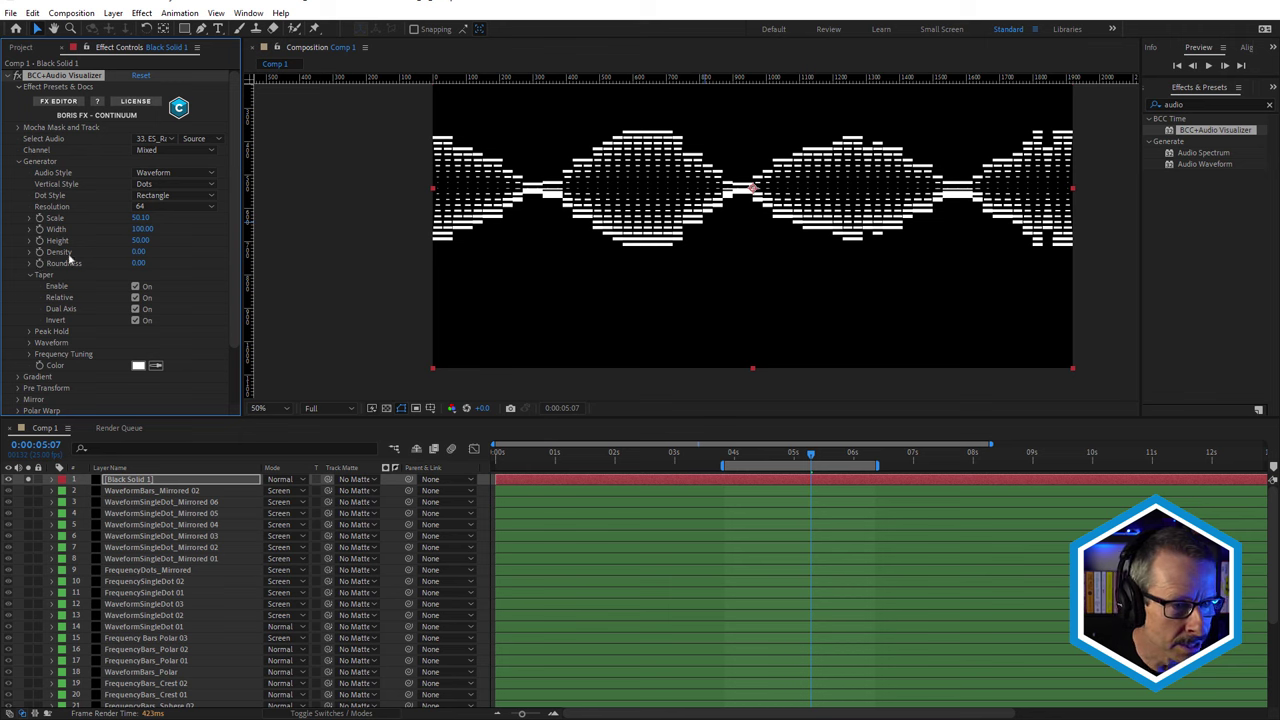
drag(140, 240, 128, 241)
drag(740, 455, 823, 466)
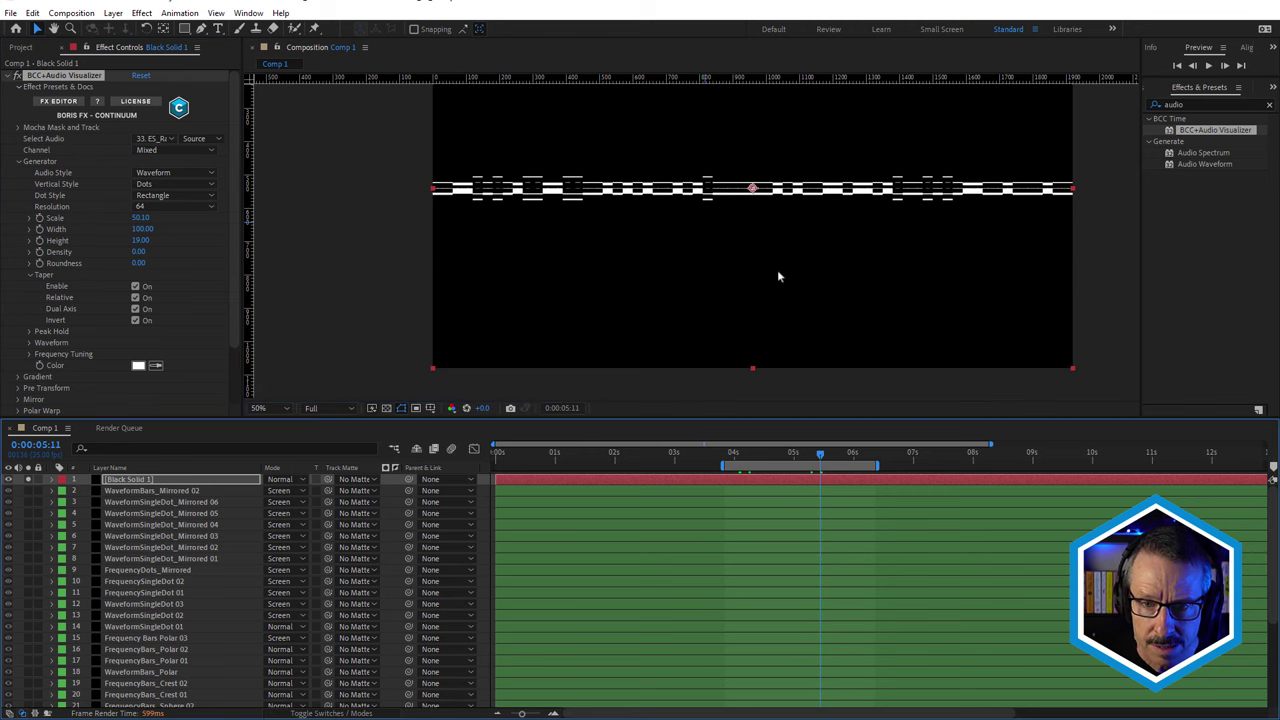
key(space)
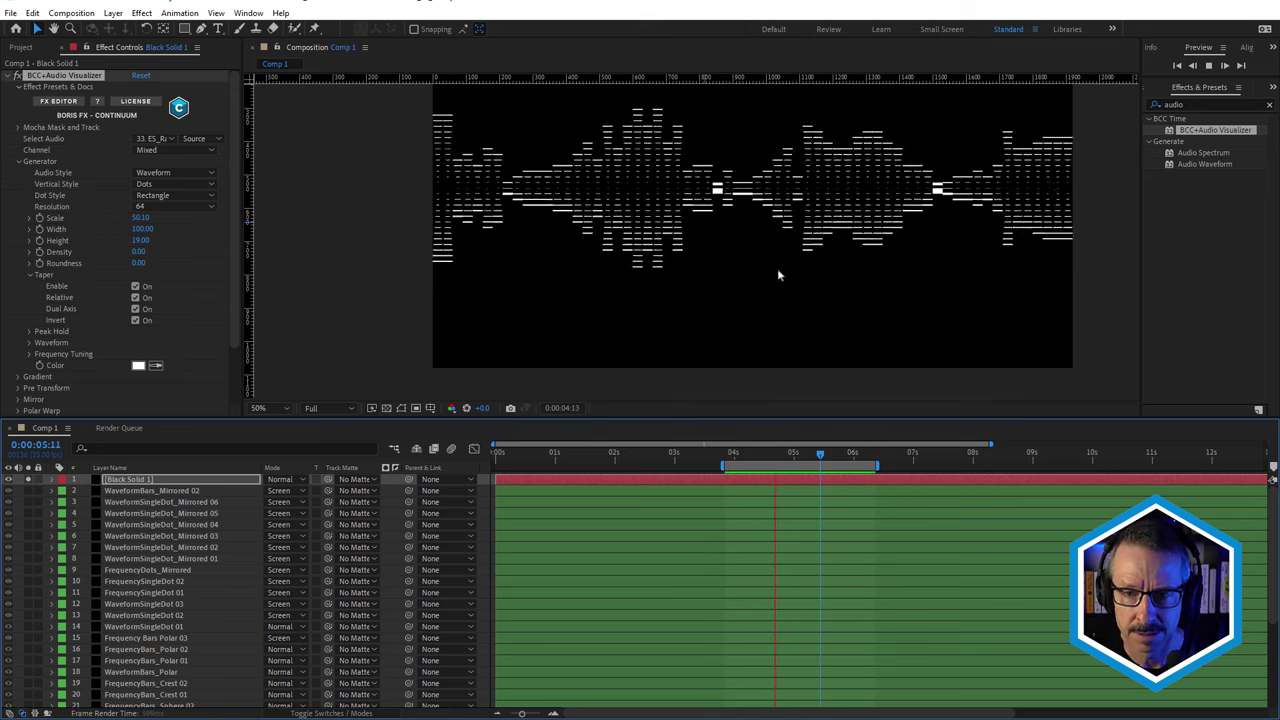
key(space)
click(812, 455)
drag(824, 466, 848, 466)
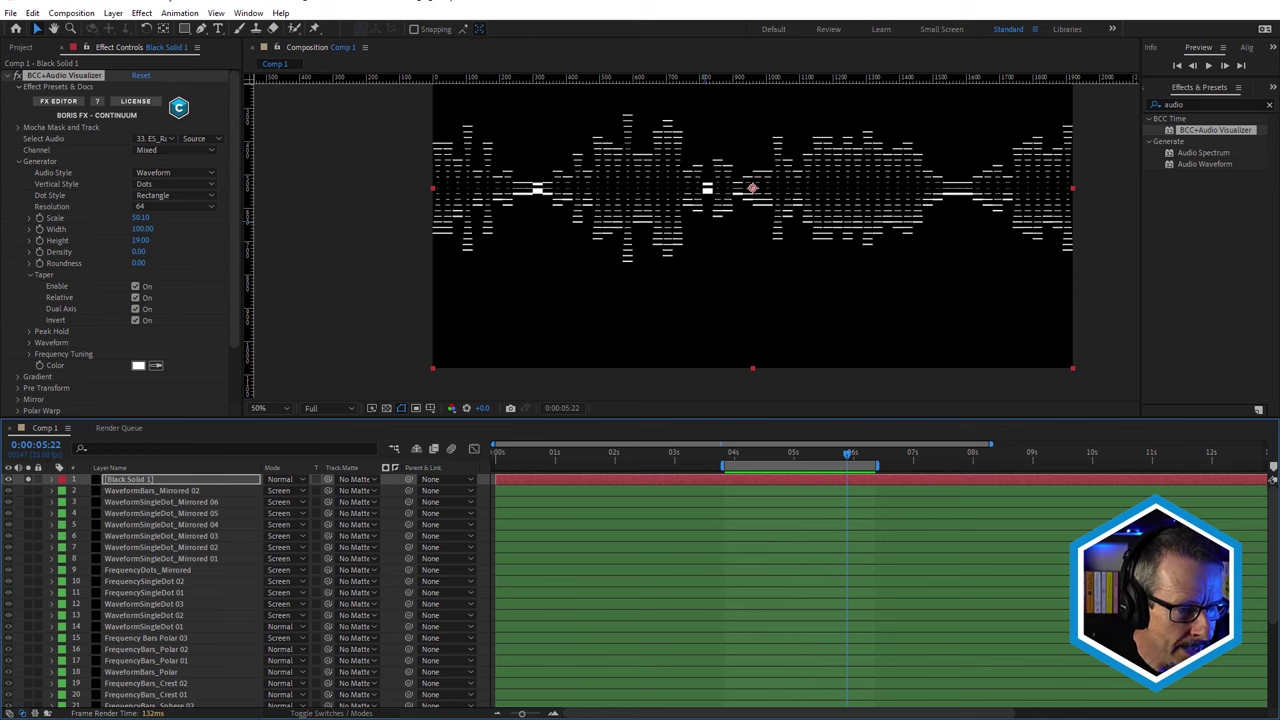
Try a red bar colour, then cancel to keep the visualizer white
click(138, 365)
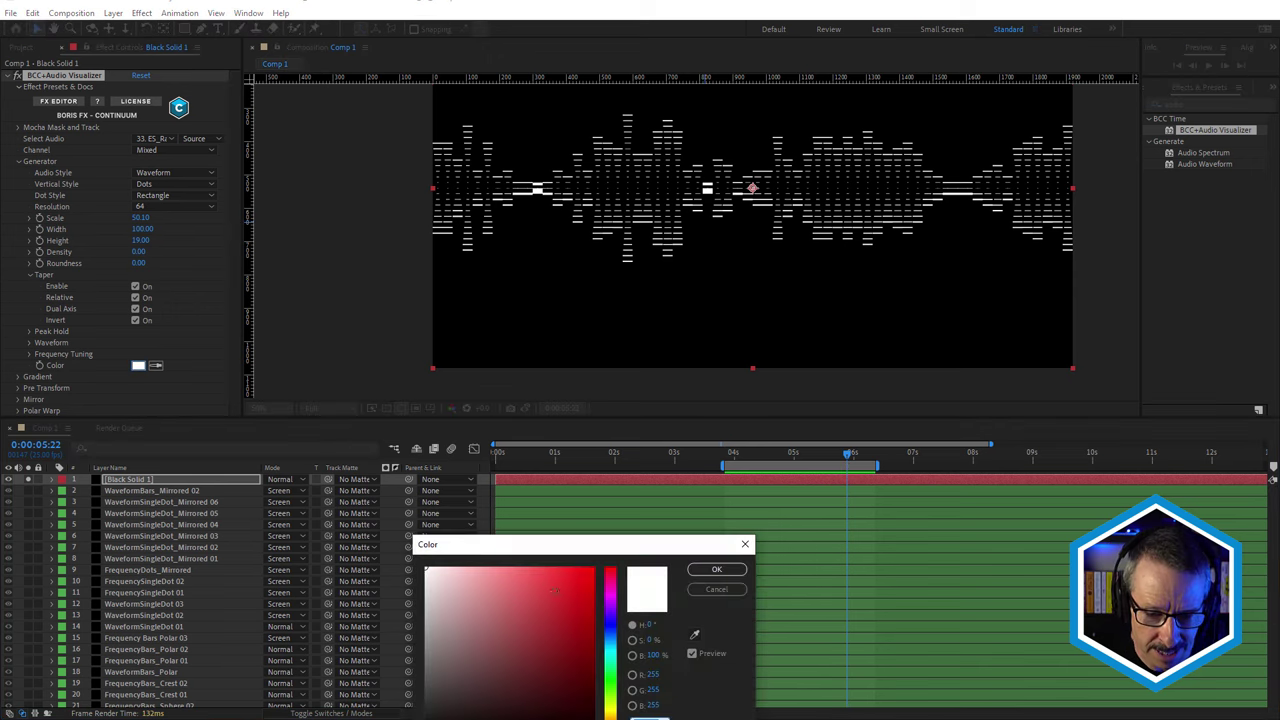
drag(576, 547, 669, 174)
click(667, 209)
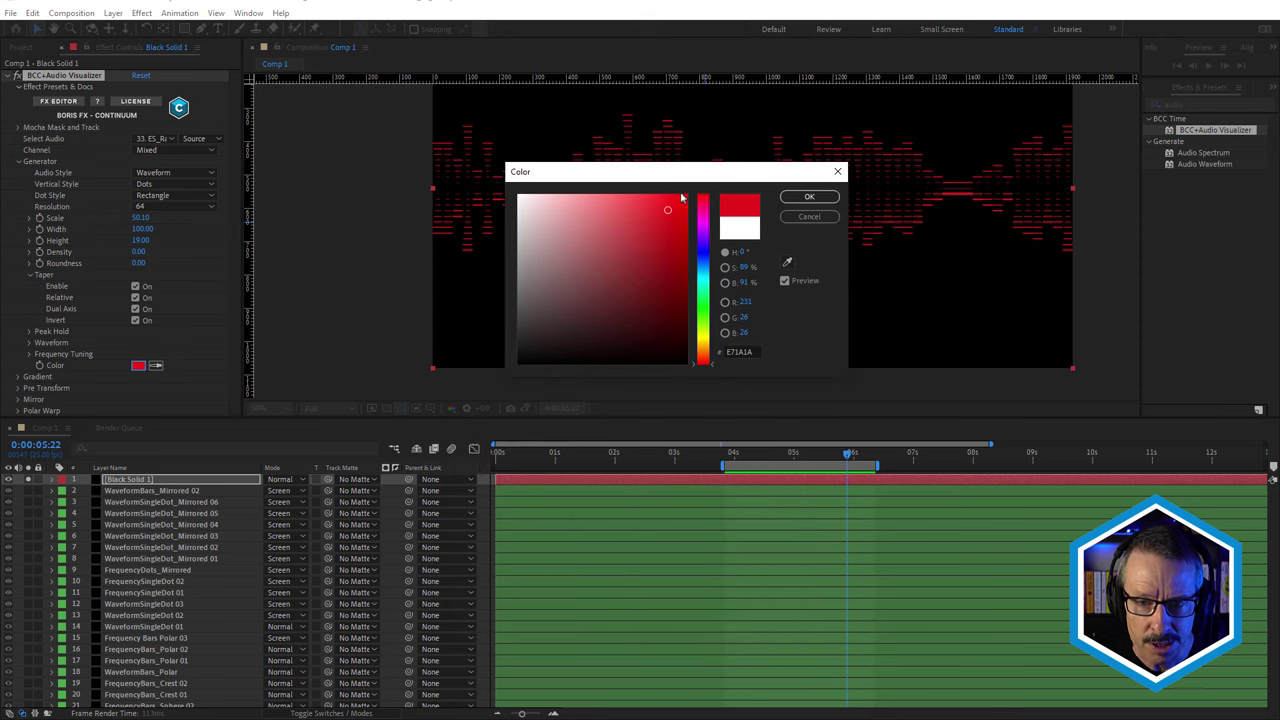
click(809, 216)
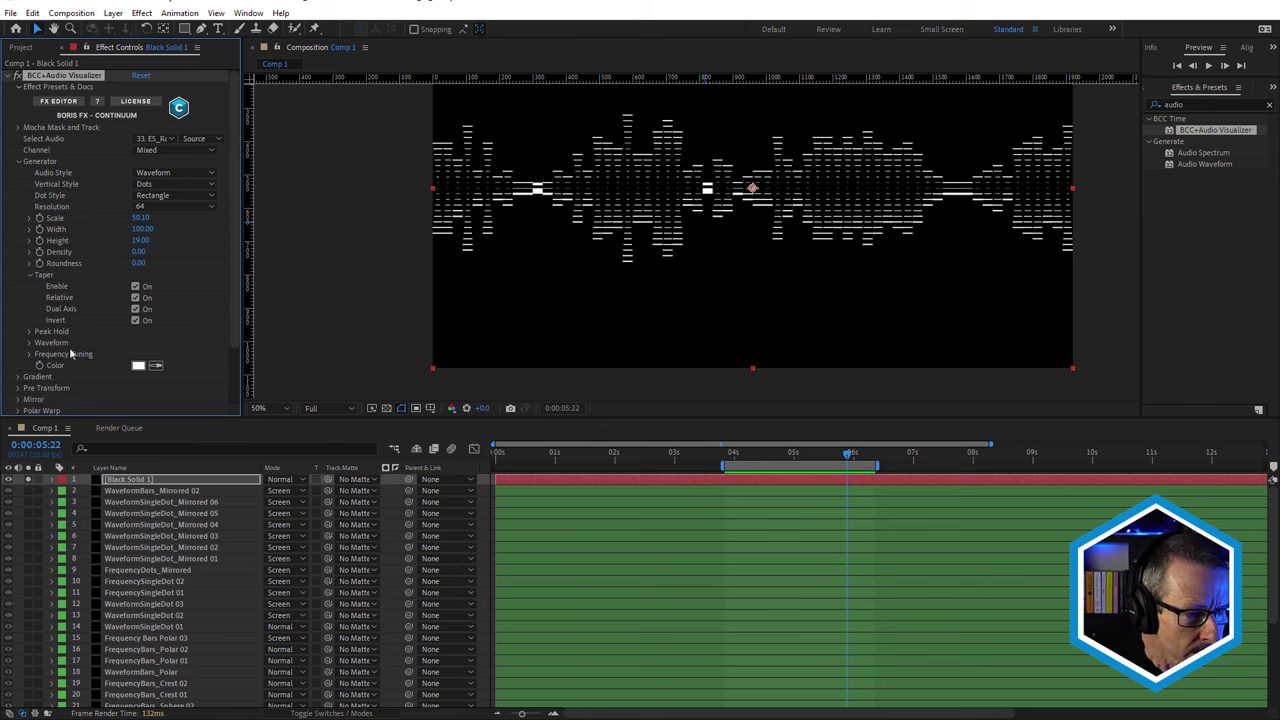
Expand Peak Hold, set Audio Style to Frequency and turn Peak Hold on
click(30, 332)
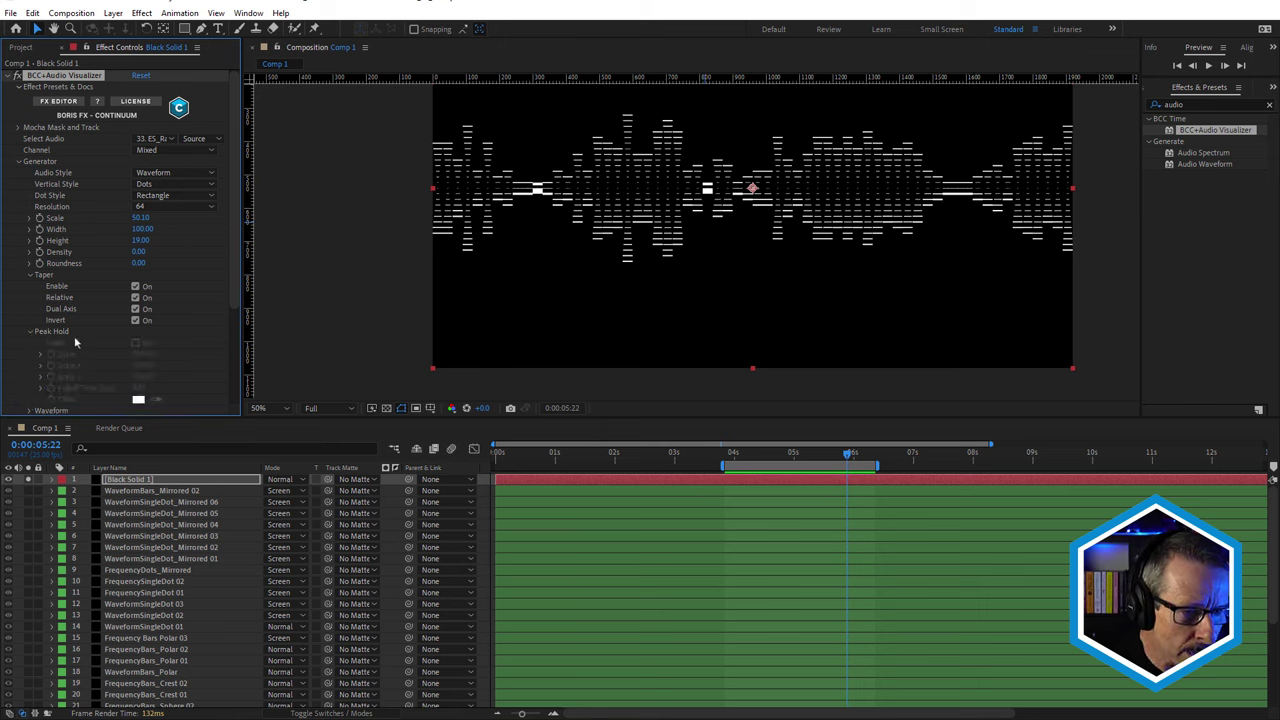
click(137, 173)
click(160, 196)
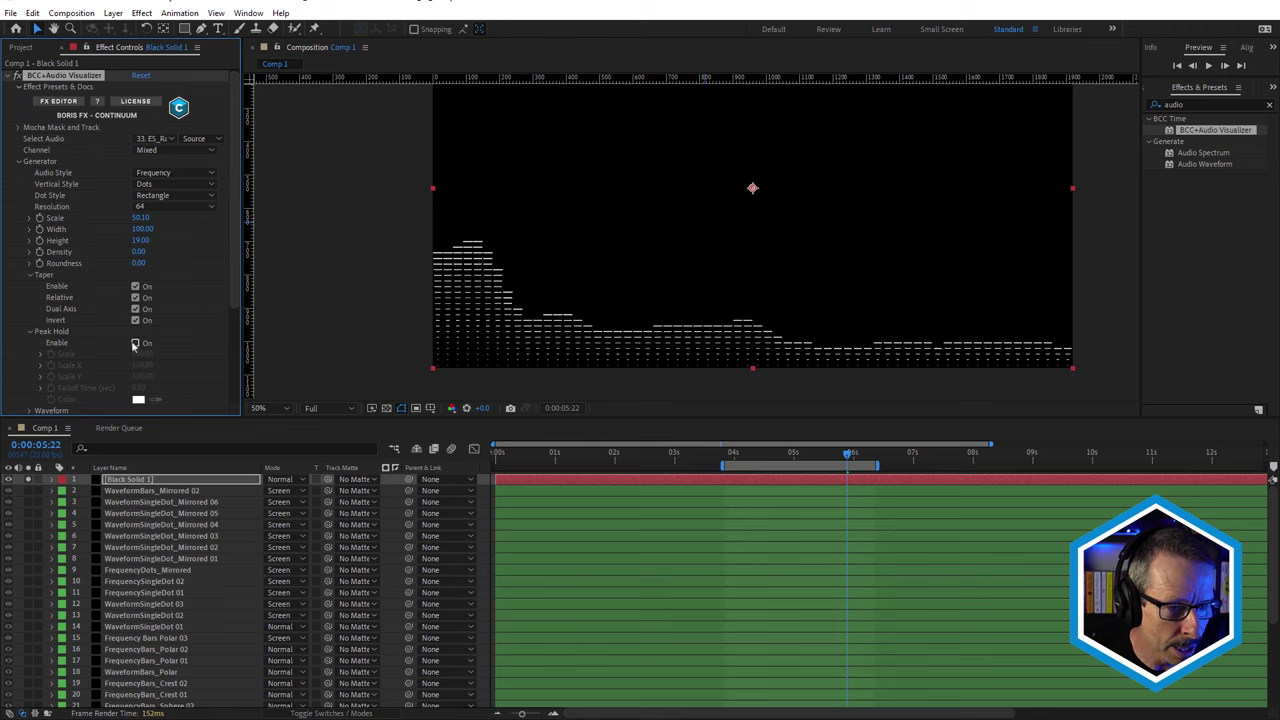
click(136, 343)
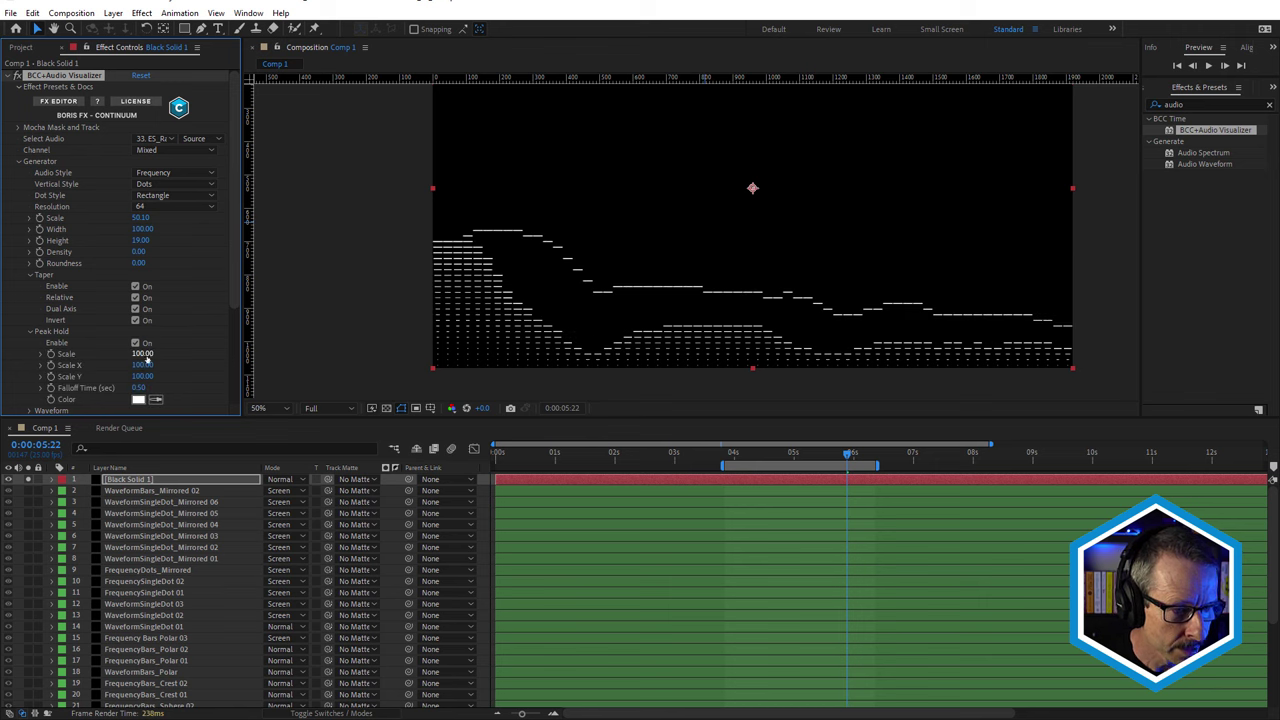
Review the peak lines between 0:00:04:09 and 0:00:05:22, then undo Peak Hold
click(756, 455)
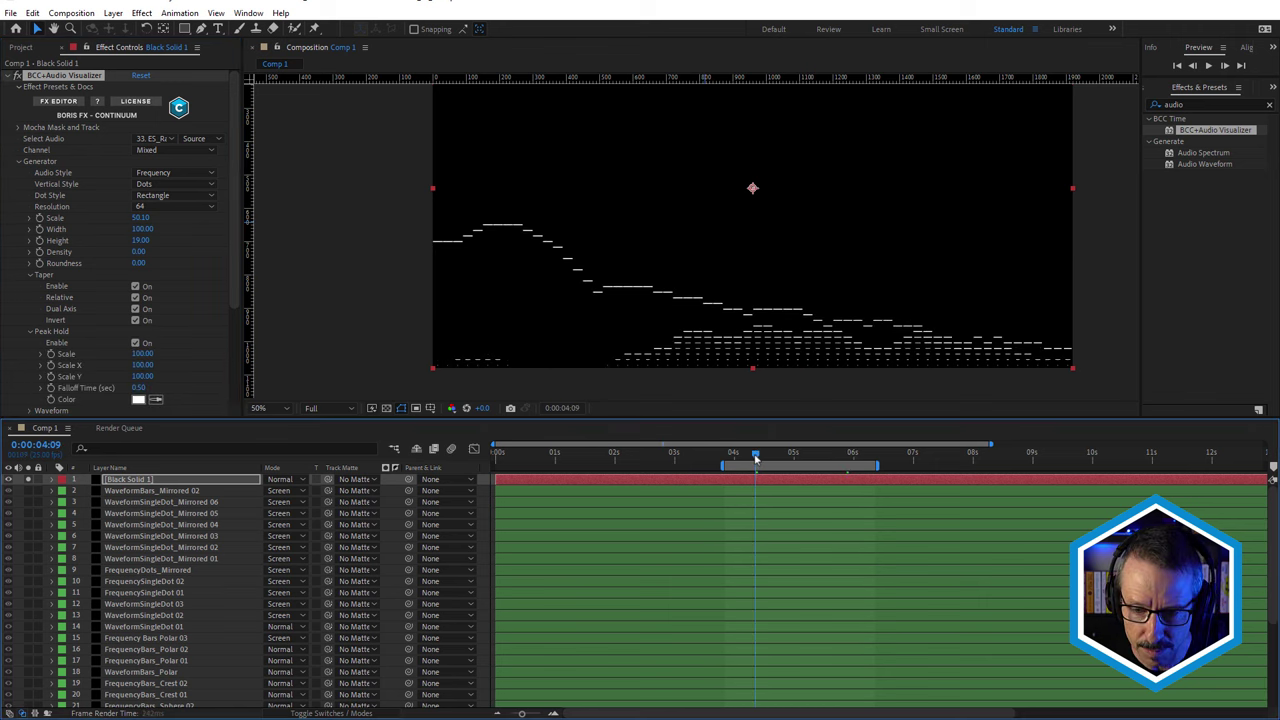
drag(756, 455, 806, 454)
key(ctrl+z)
key(space)
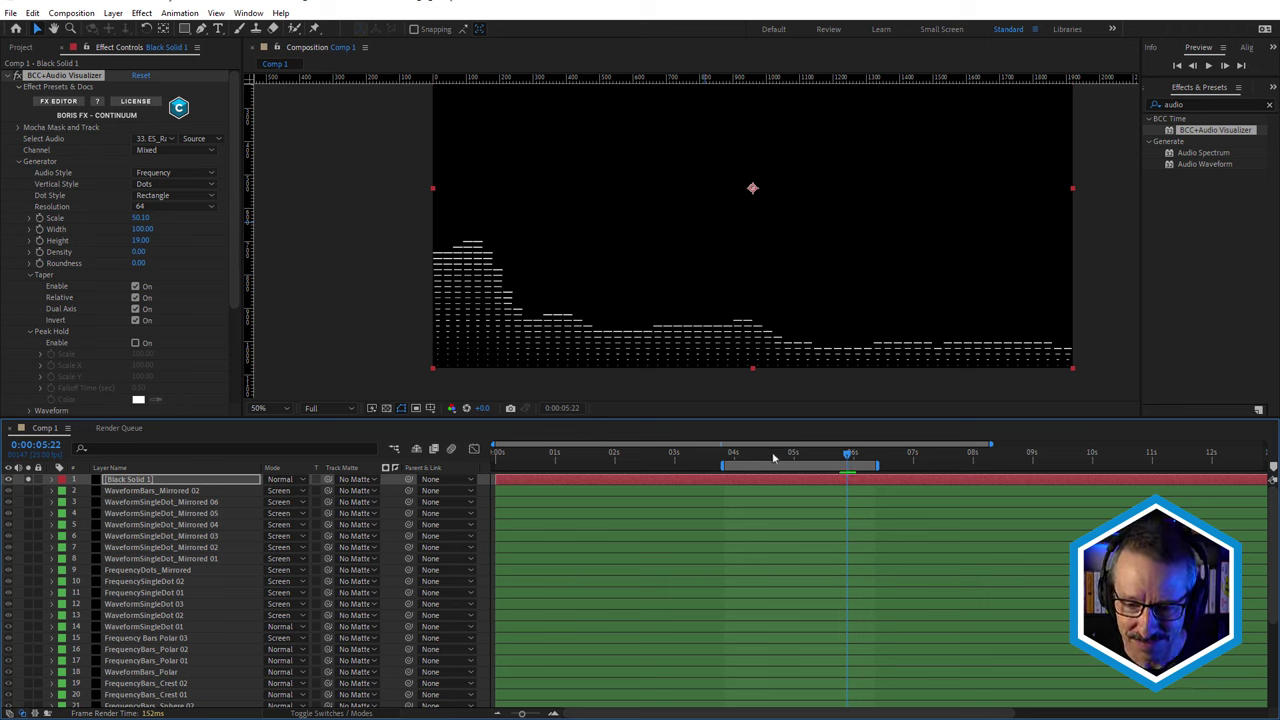
drag(773, 457, 806, 458)
click(169, 174)
Set Audio Style to Waveform and choose Range as the Waveform group's Style
click(170, 187)
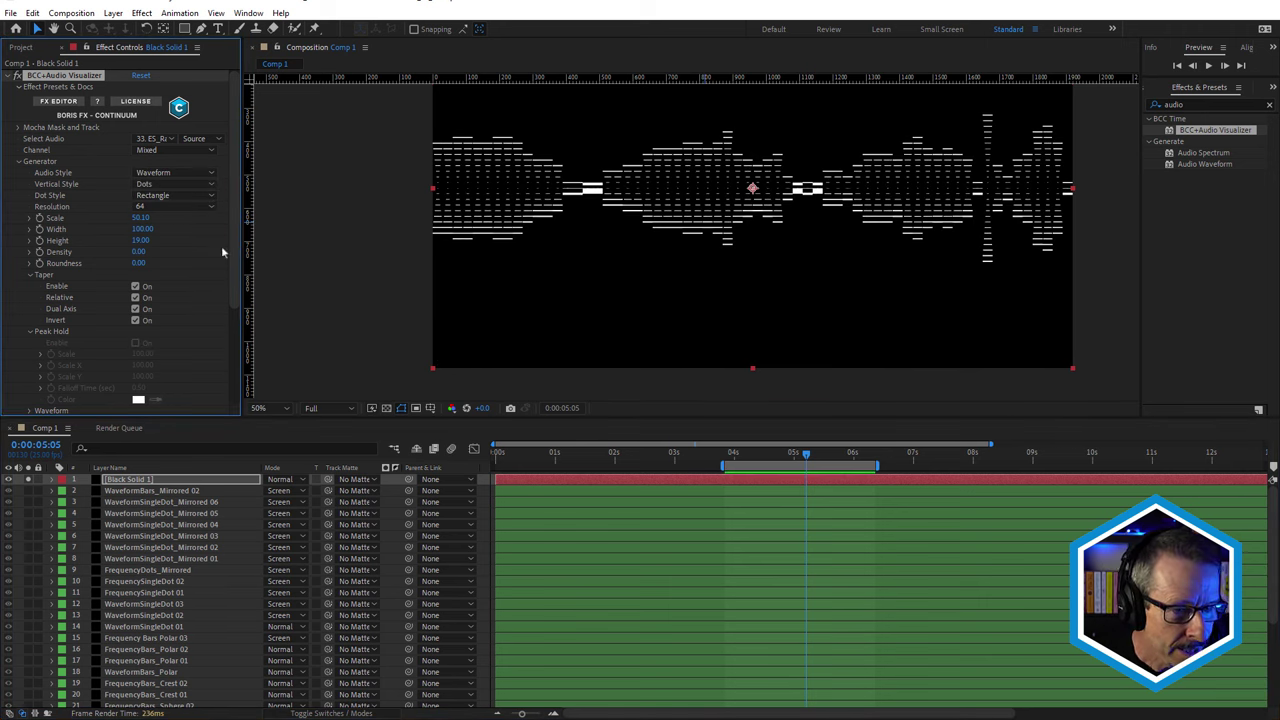
scroll(229, 229, down, 5)
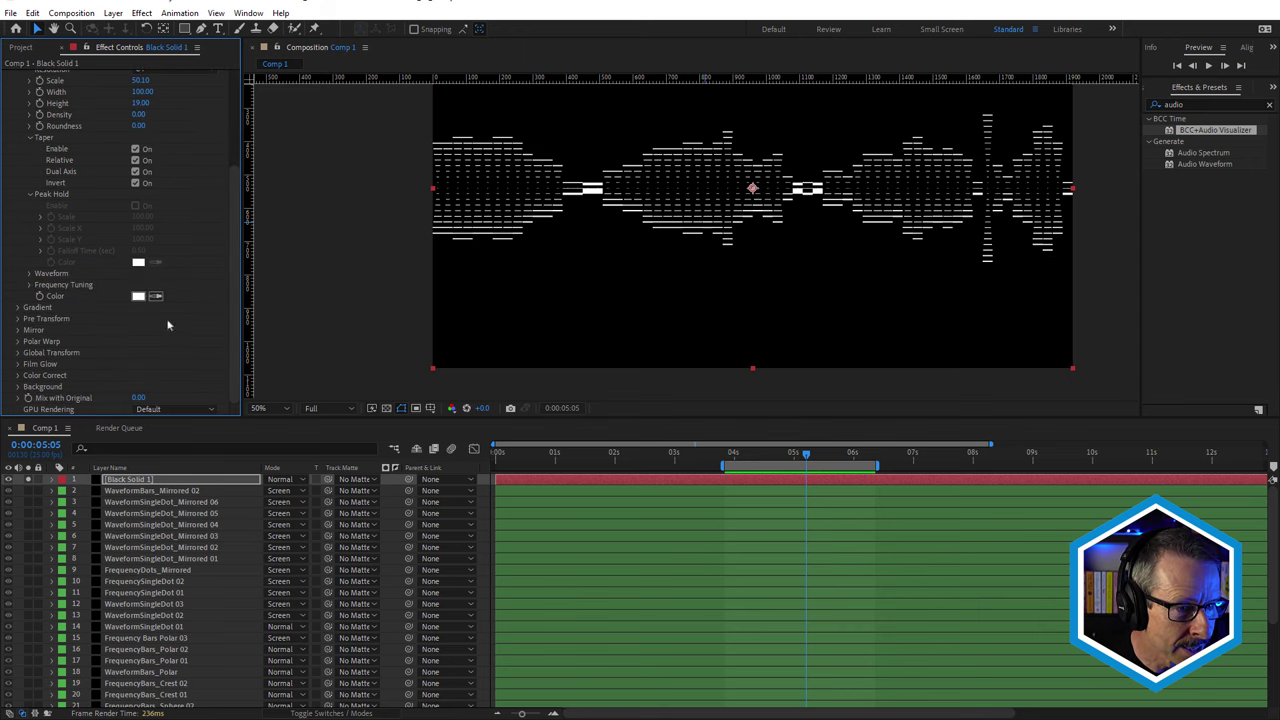
click(30, 273)
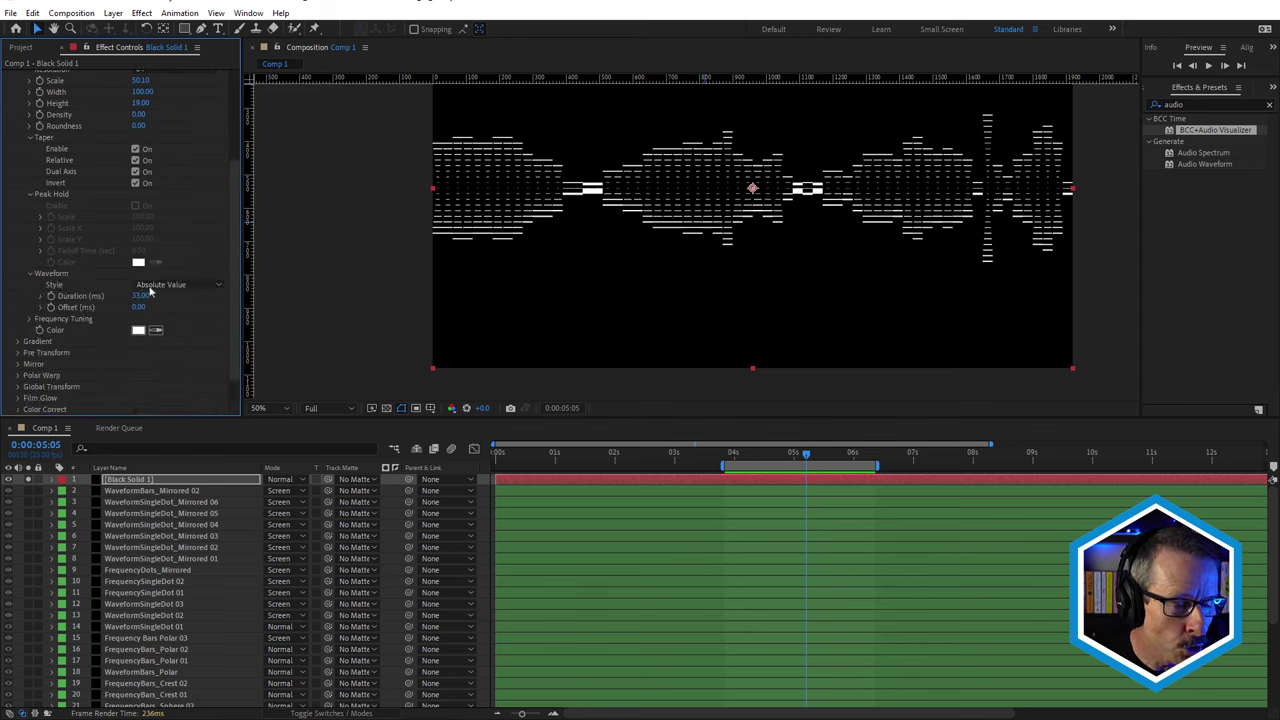
click(176, 288)
click(178, 314)
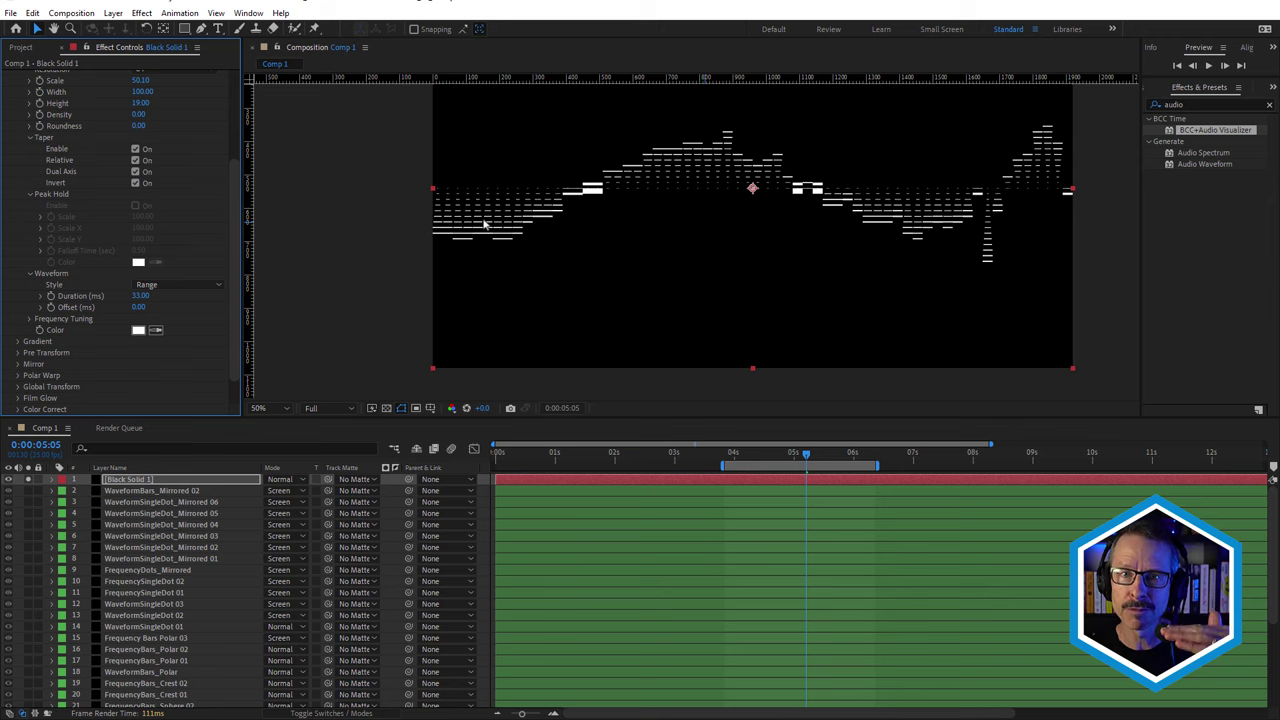
Preview the Range waveform between 0:00:04:14 and 0:00:05:06
click(769, 456)
drag(797, 460, 816, 463)
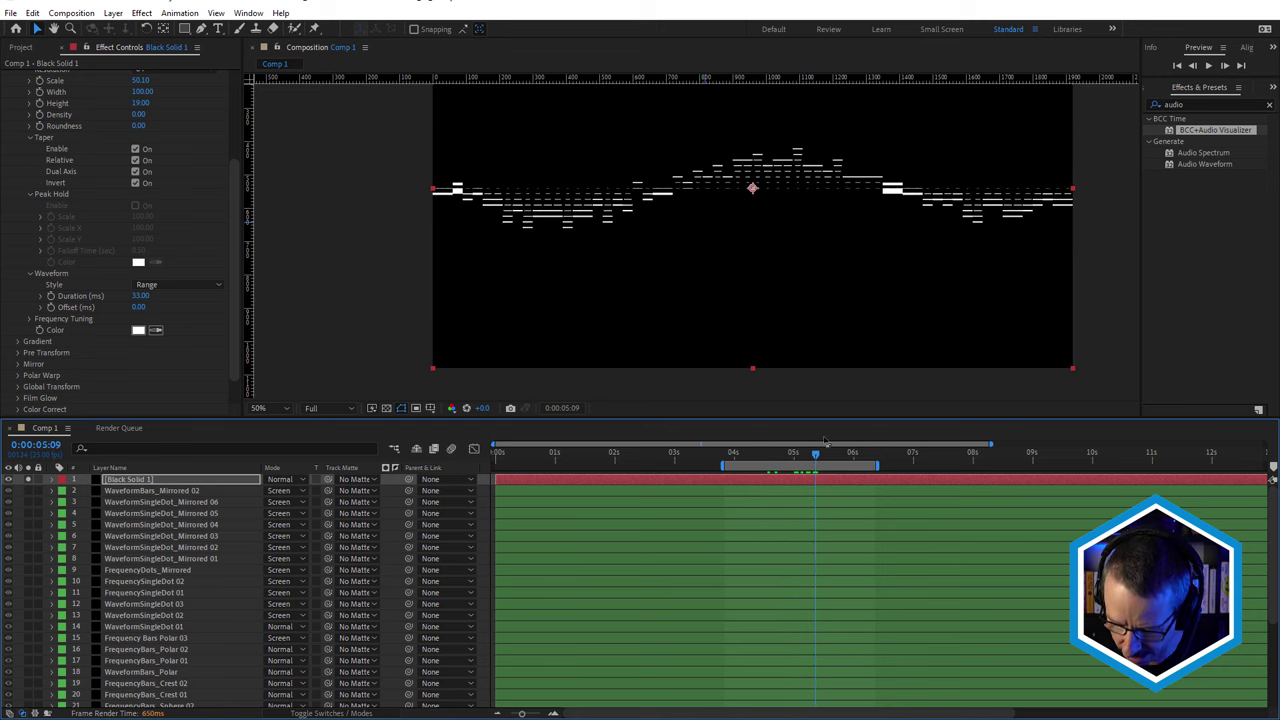
key(space)
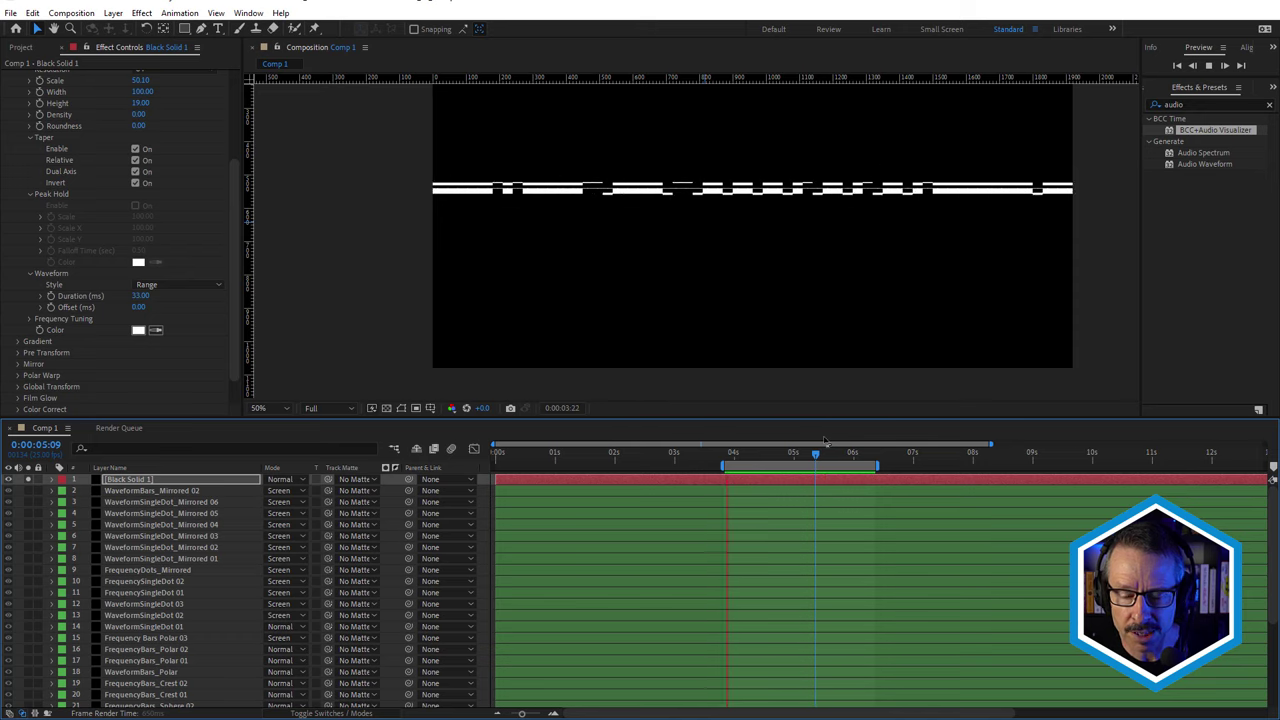
key(space)
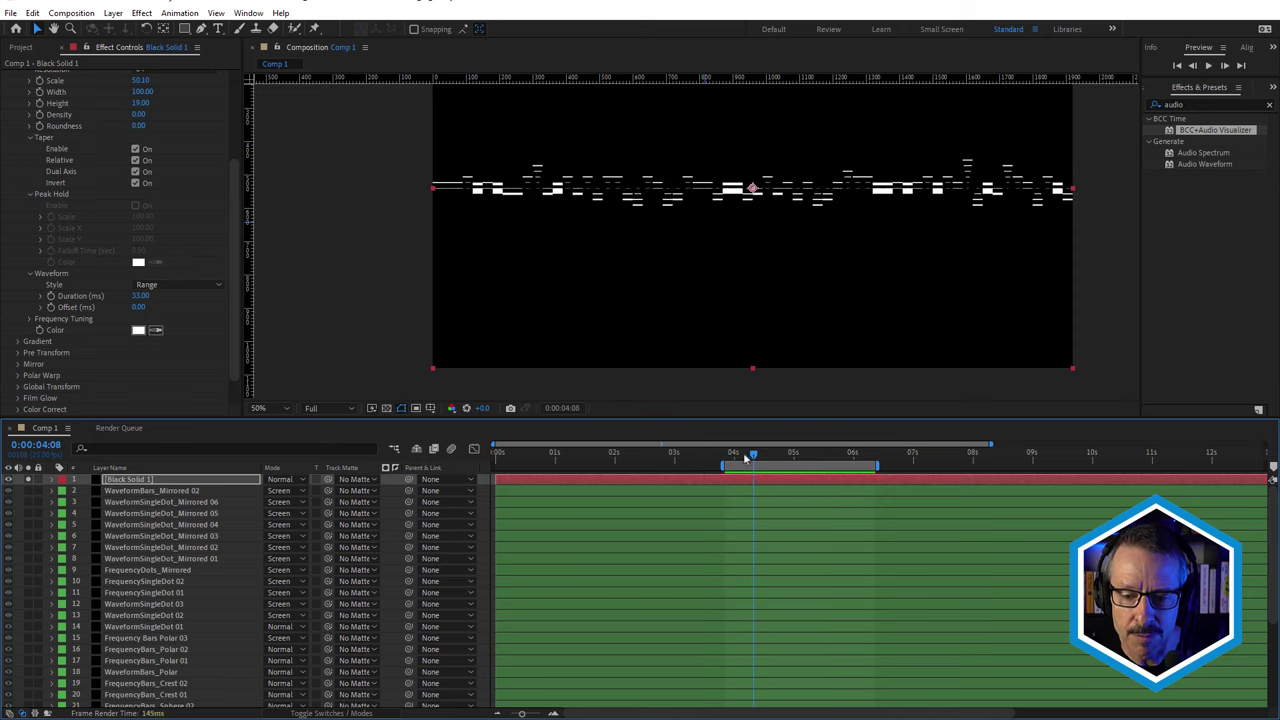
drag(745, 457, 808, 466)
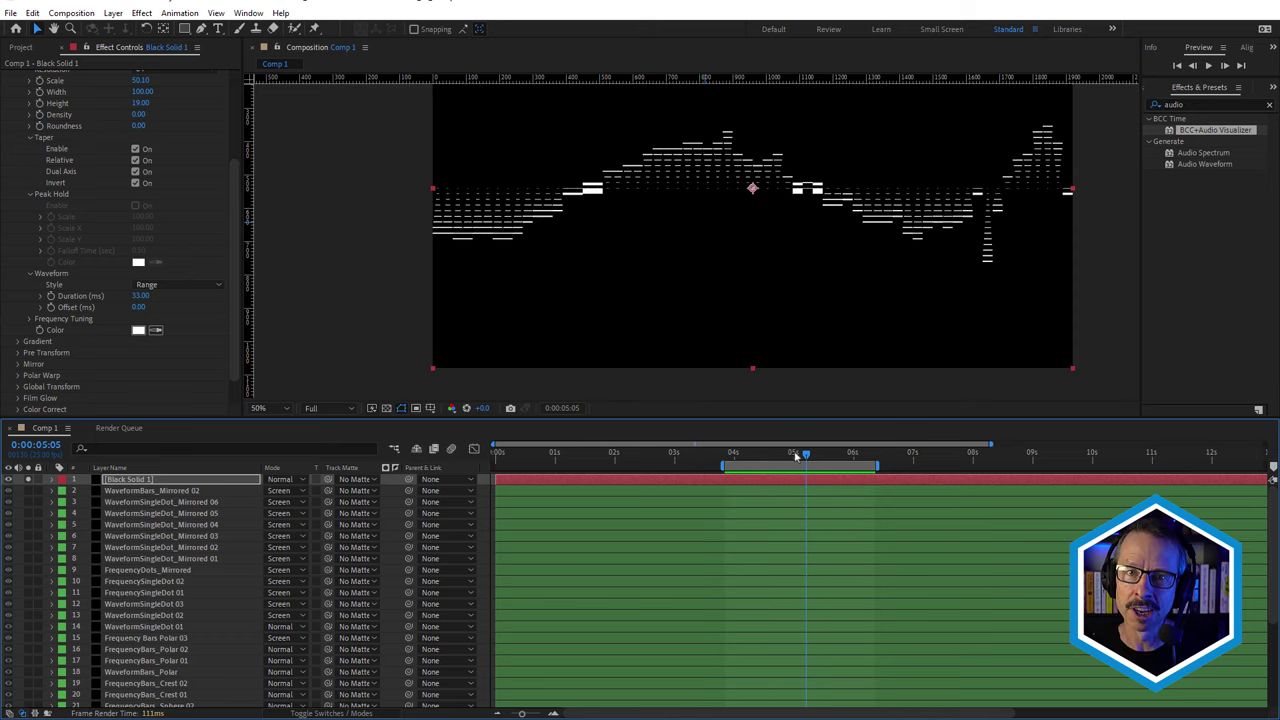
key(space)
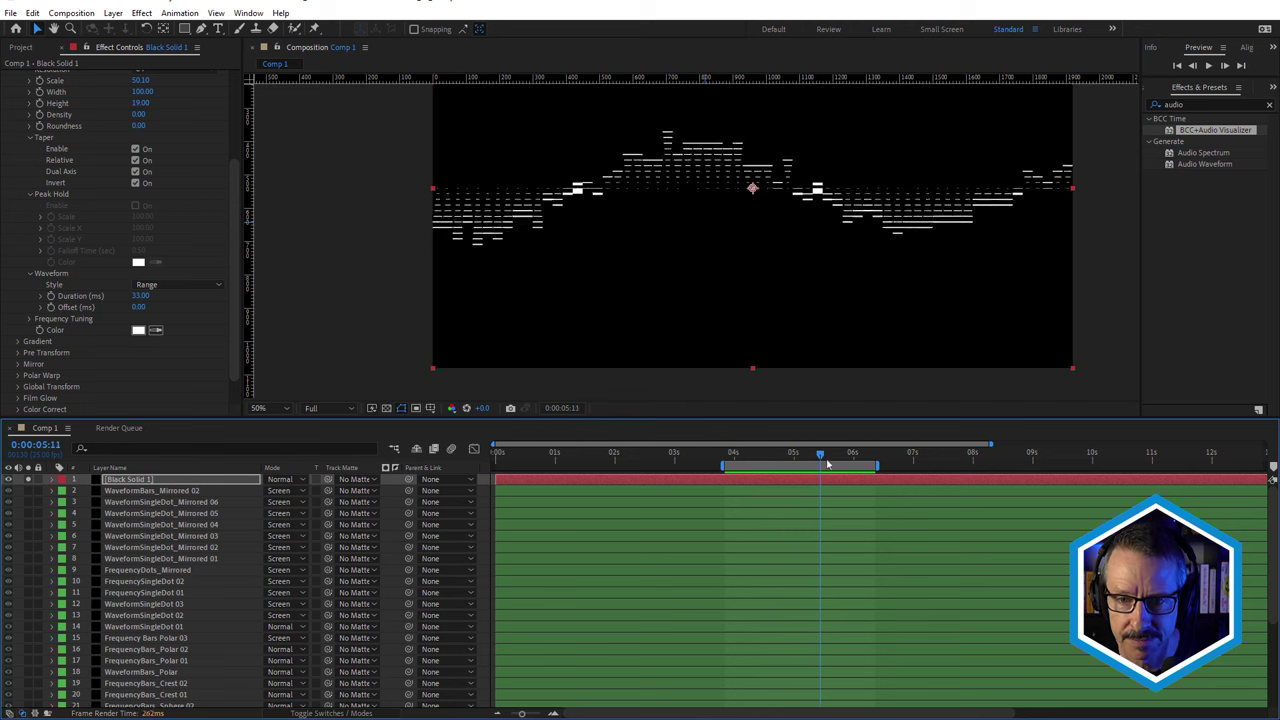
click(810, 466)
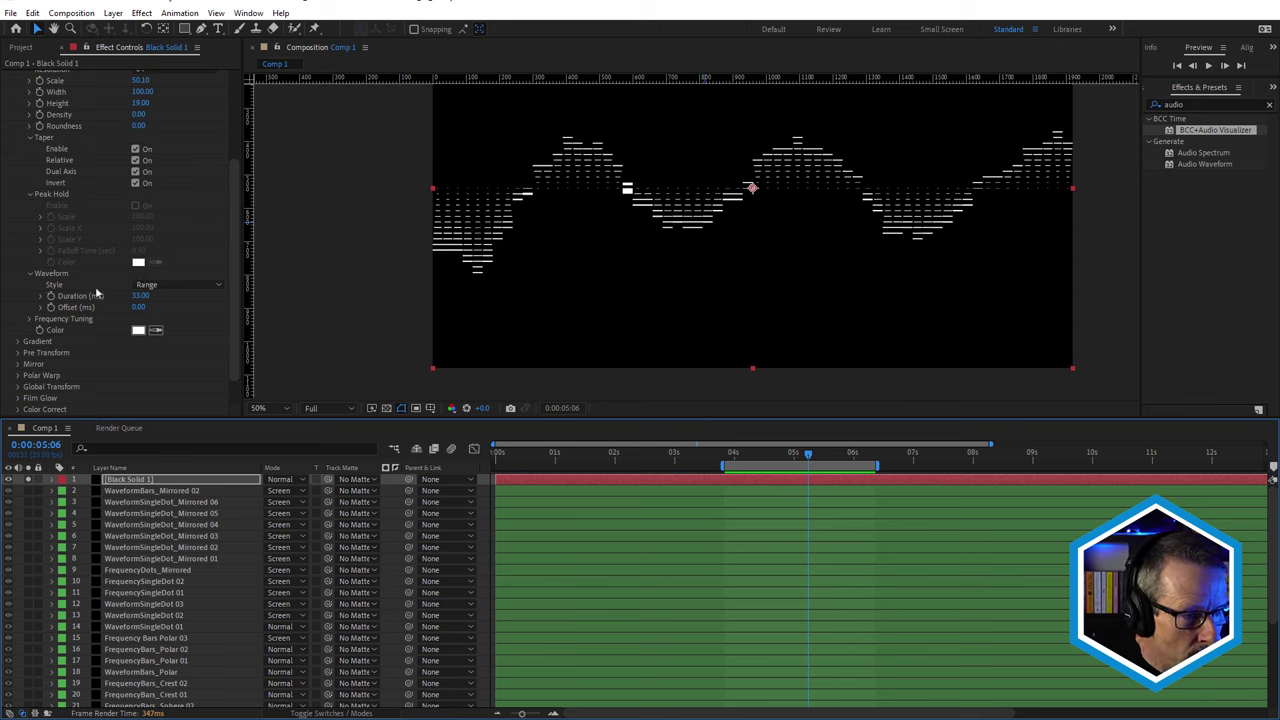
Raise Waveform Duration to 963 ms and preview the result around 0:00:04:21
mouse_move(141, 296)
mouse_down()
mouse_move(170, 296)
mouse_move(113, 296)
mouse_move(124, 300)
mouse_up()
drag(731, 455, 786, 453)
drag(141, 296, 206, 296)
key(space)
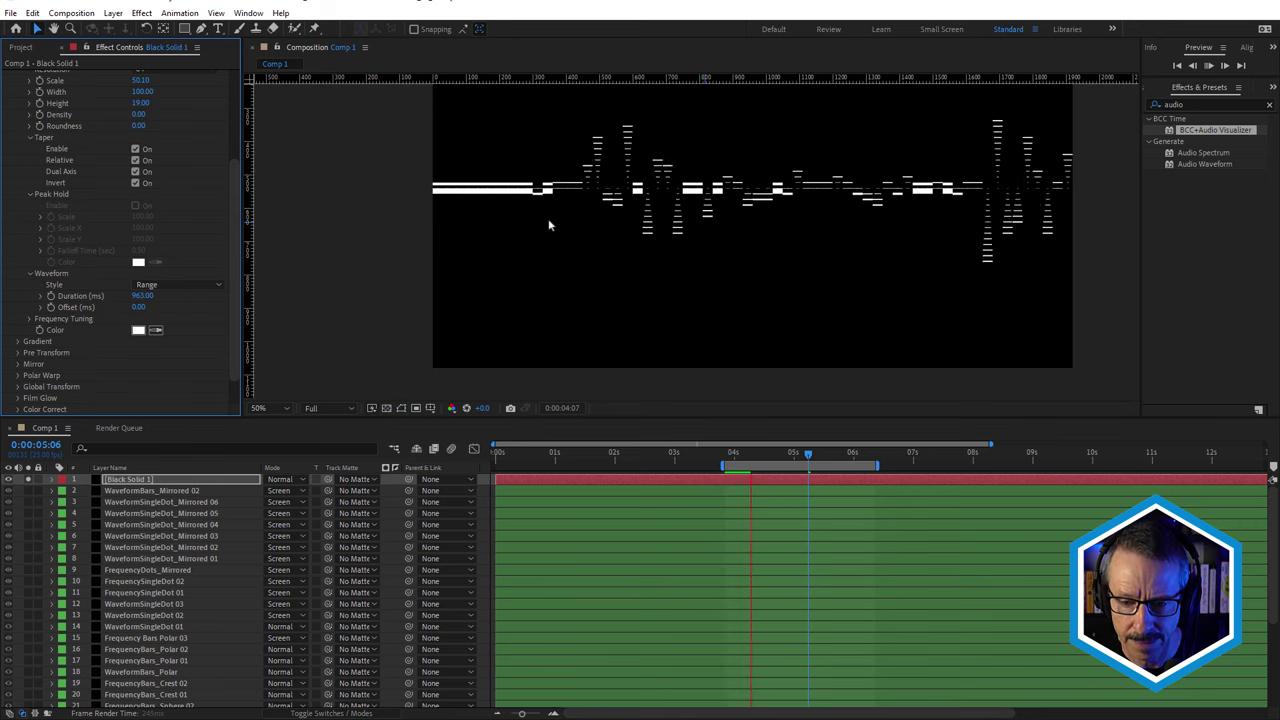
drag(734, 456, 767, 460)
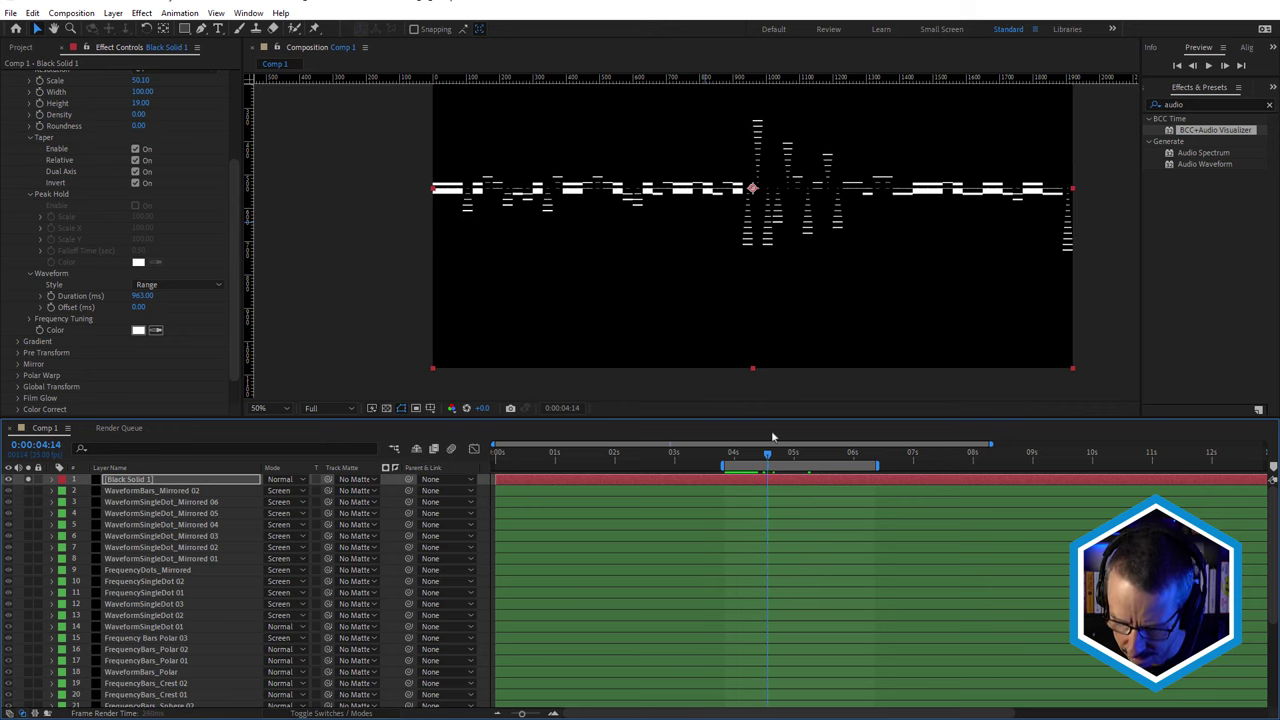
key(space)
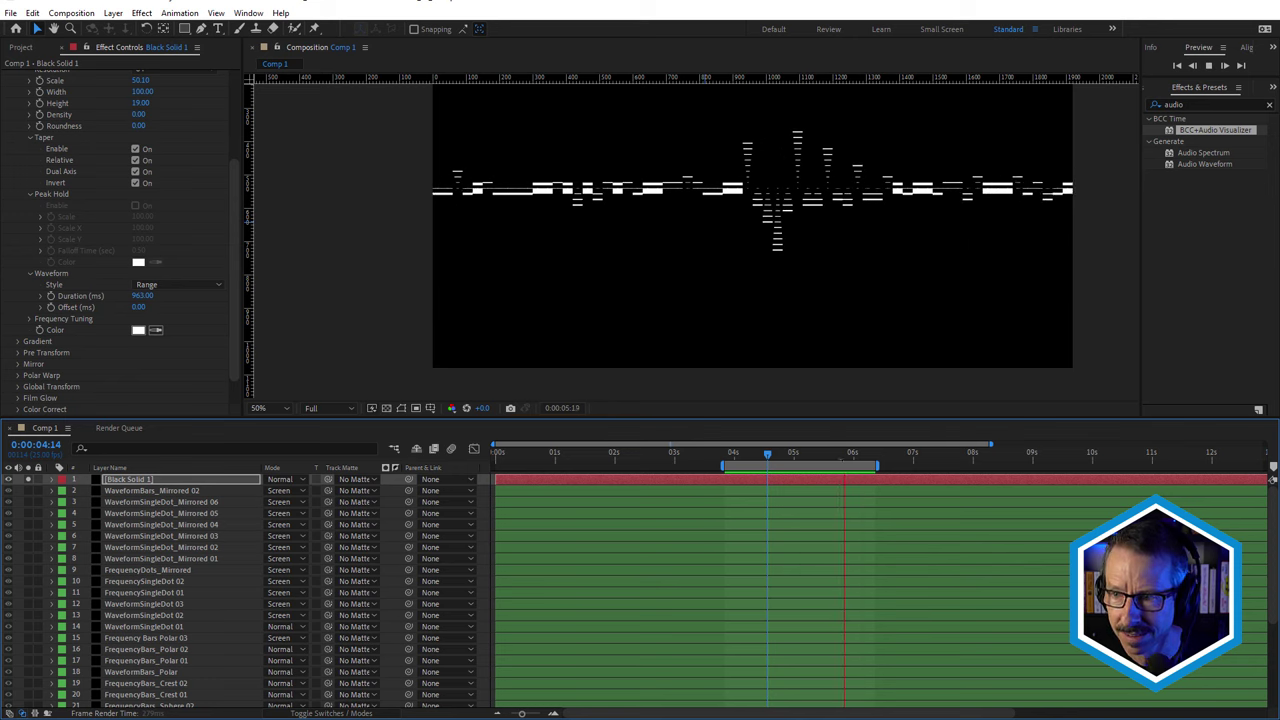
drag(741, 462, 785, 462)
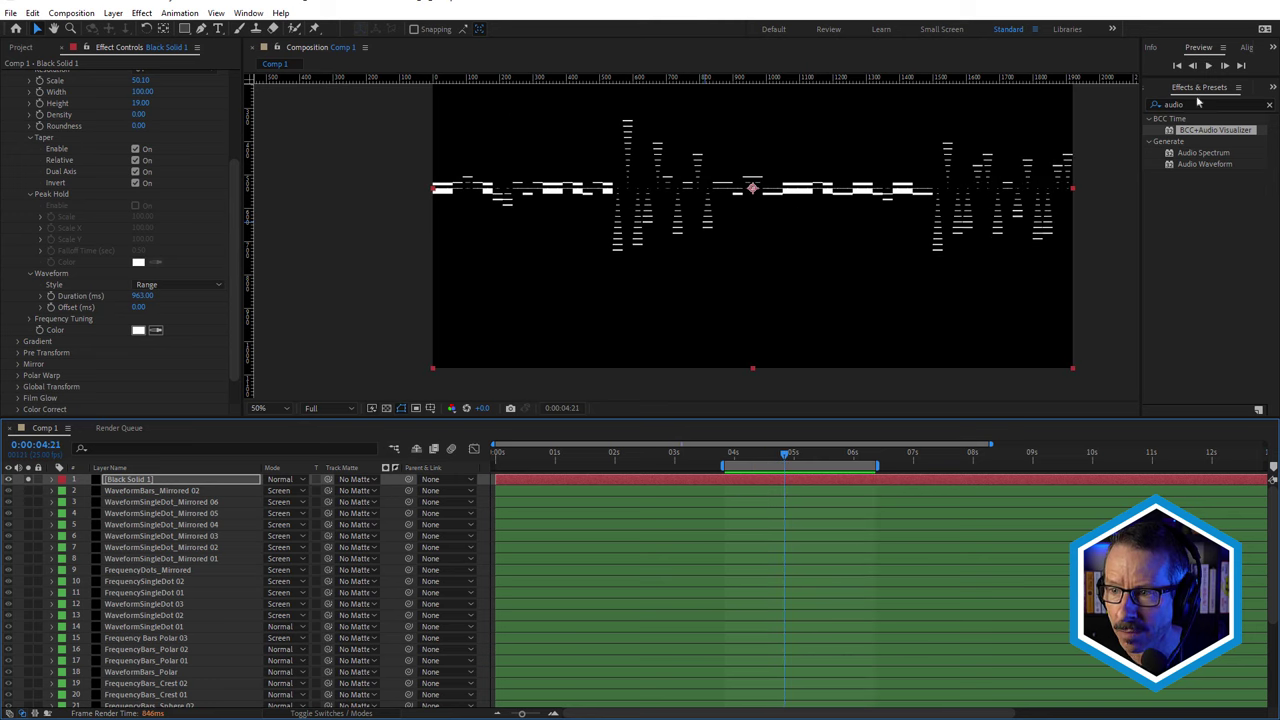
Preview the visualizer animation once before changing the waveform
drag(1205, 79, 1211, 187)
click(1233, 118)
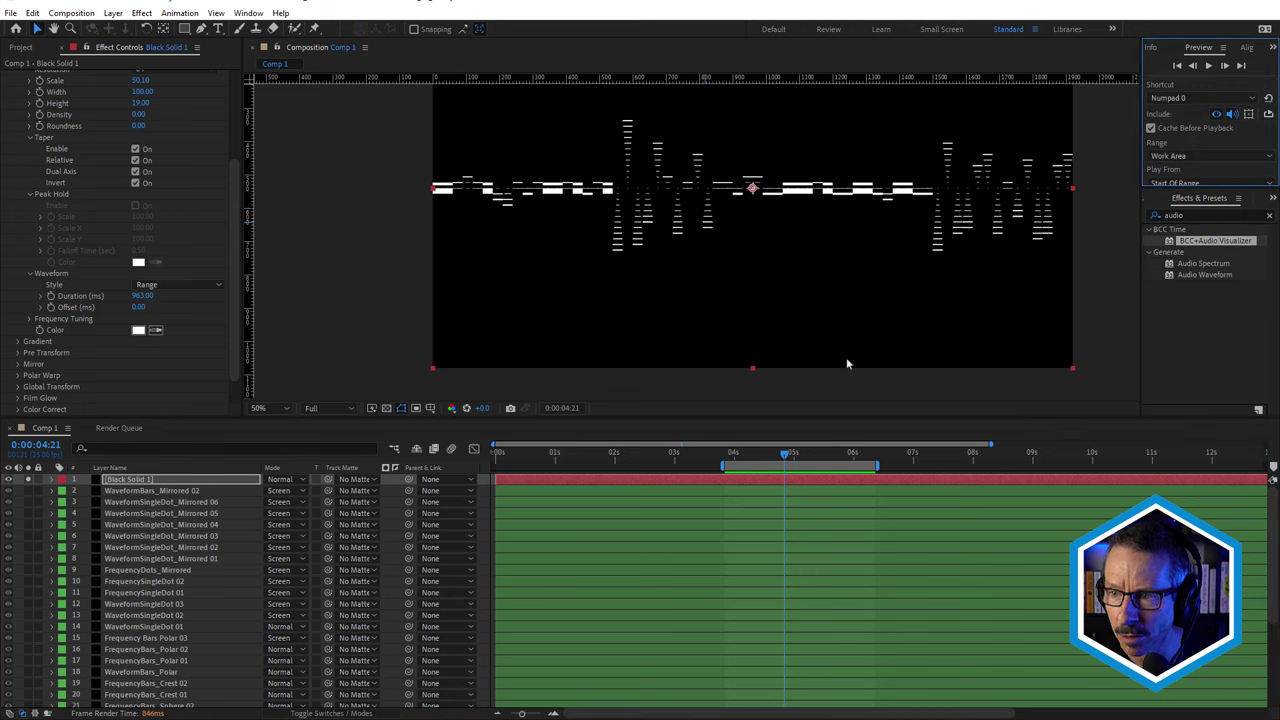
click(720, 435)
key(space)
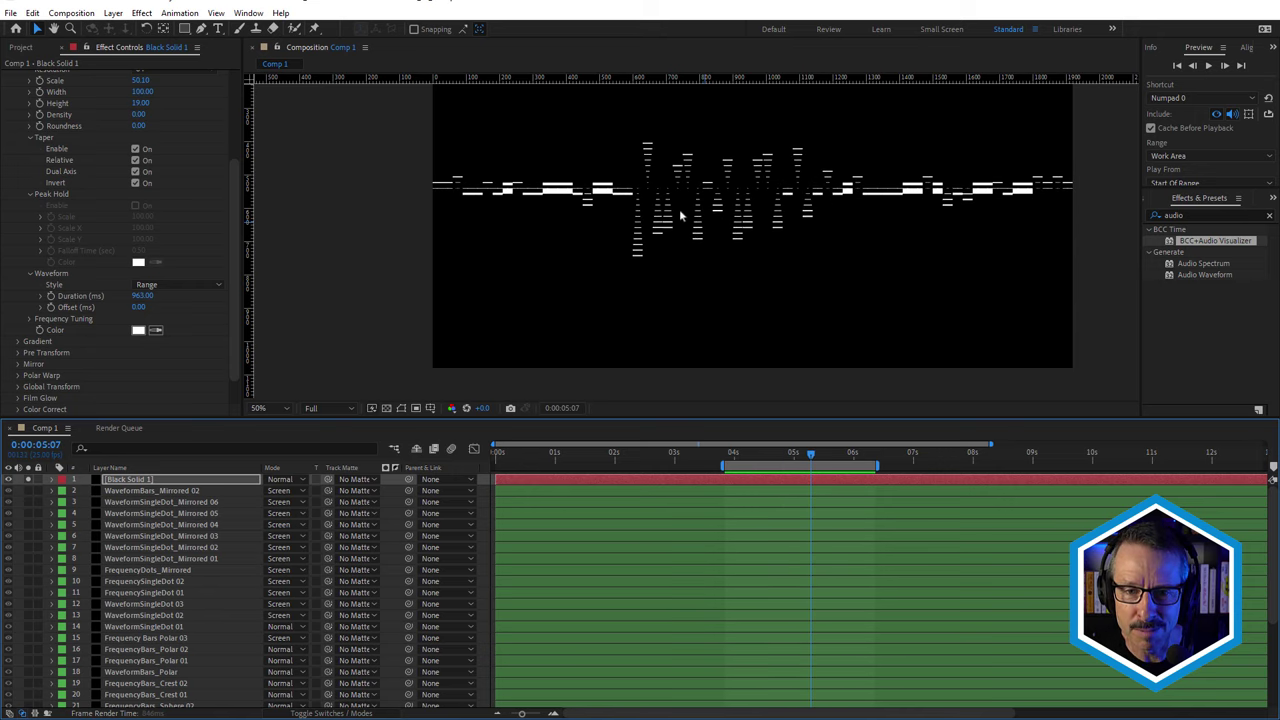
key(space)
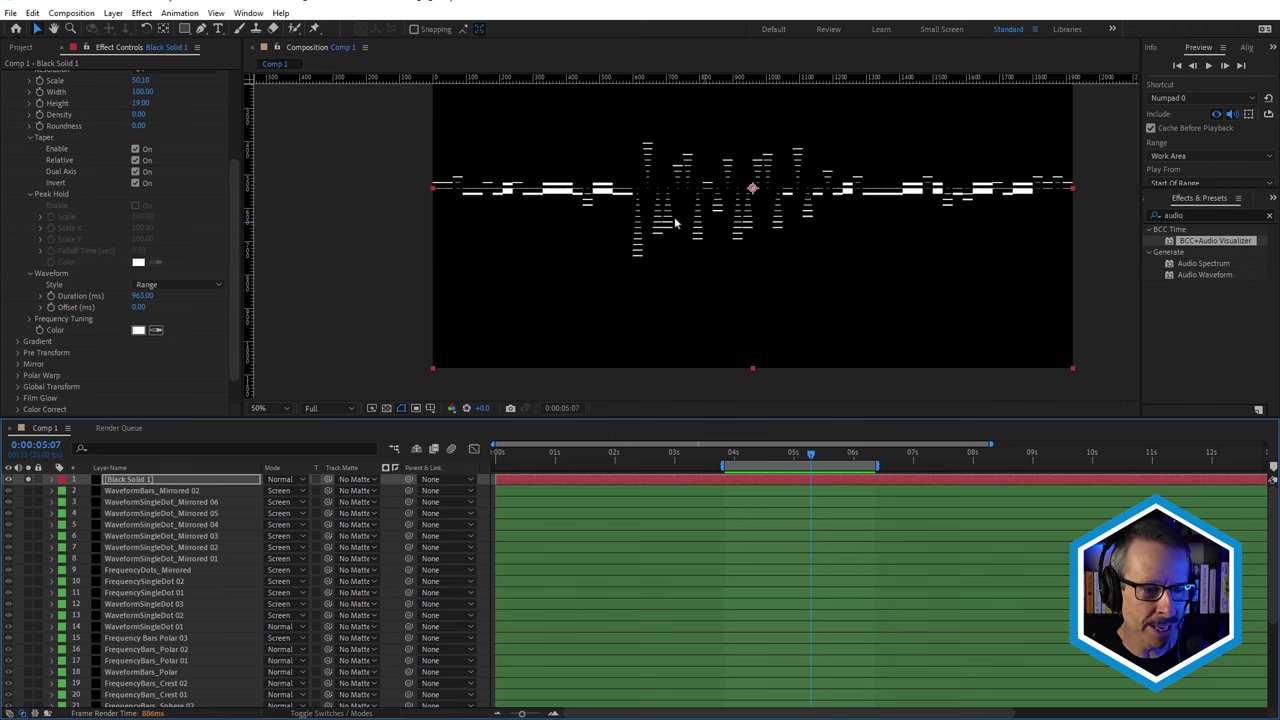
Set Waveform Duration to 33 ms, try it near 1 ms, then return to about 33
text(33)
key(Return)
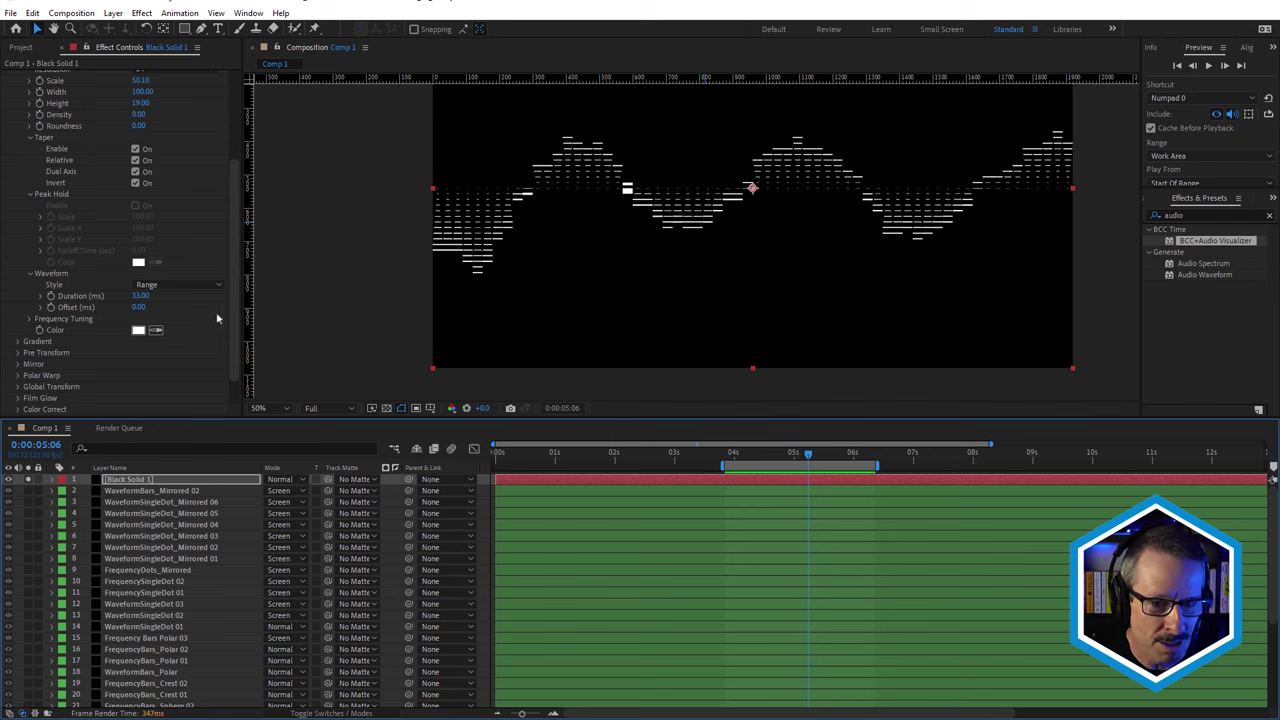
drag(138, 297, 80, 297)
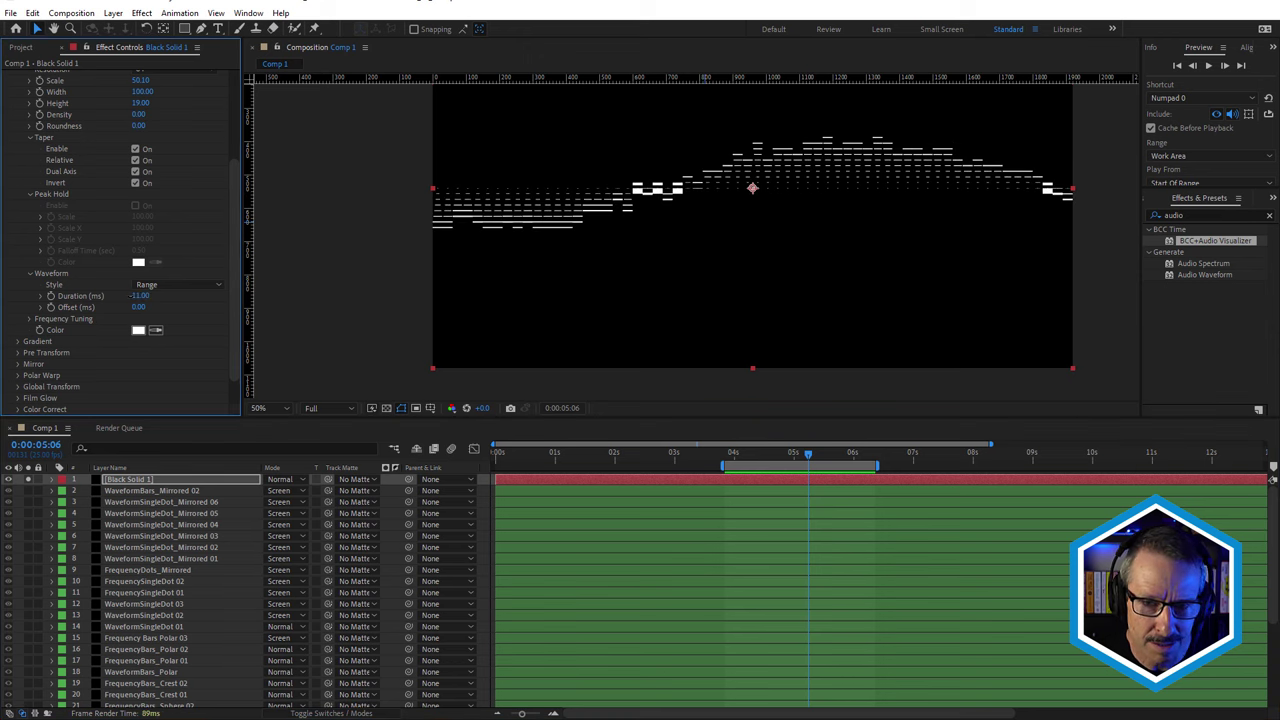
key(space)
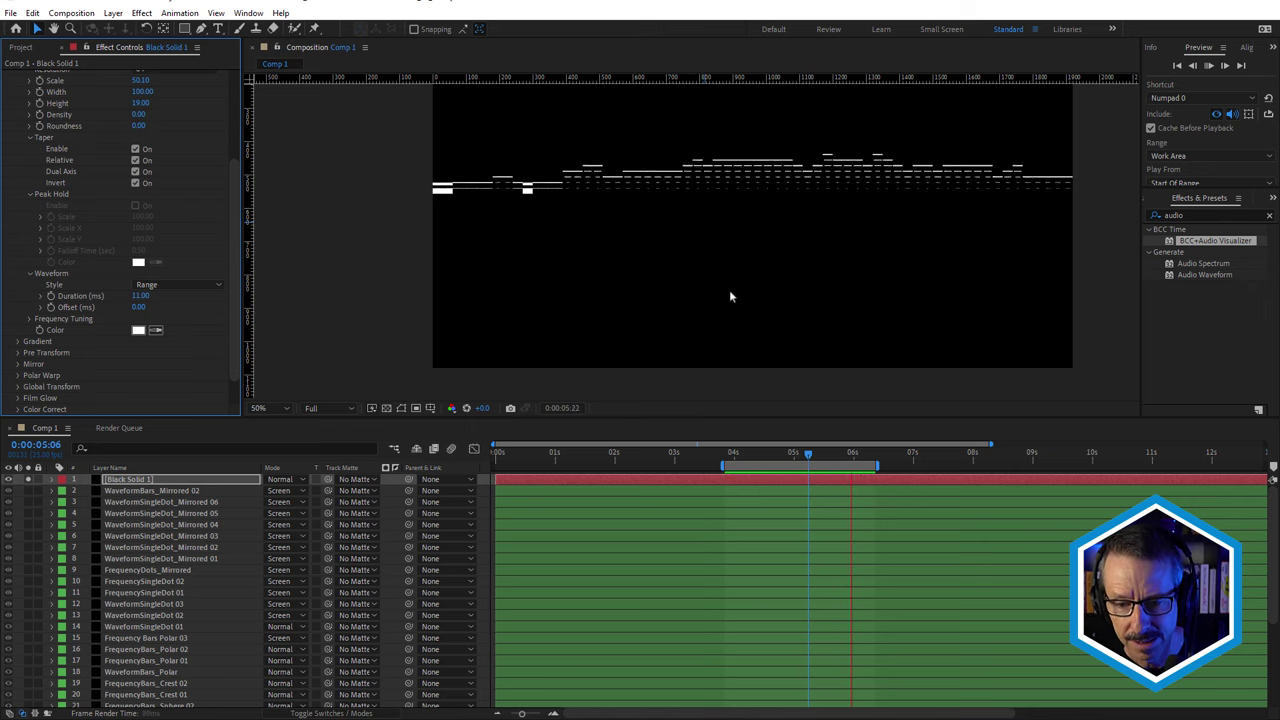
key(space)
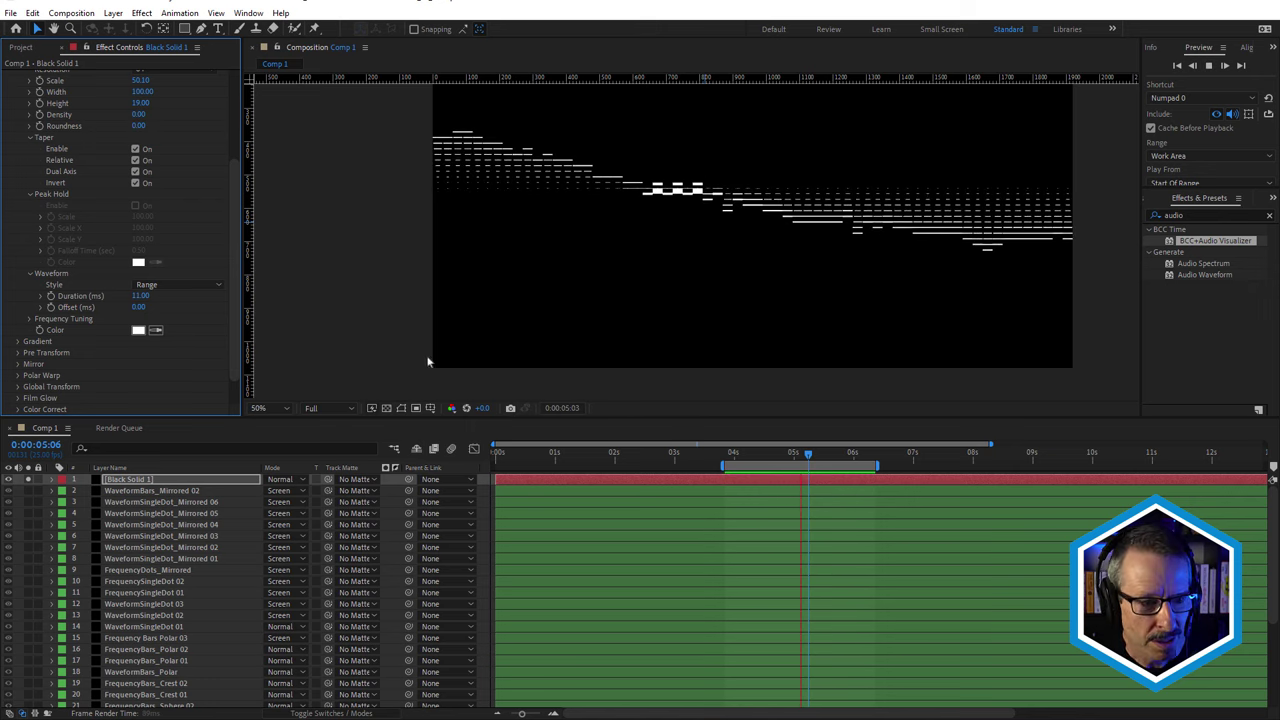
drag(141, 296, 172, 312)
key(Page_Down)
key(Page_Down)
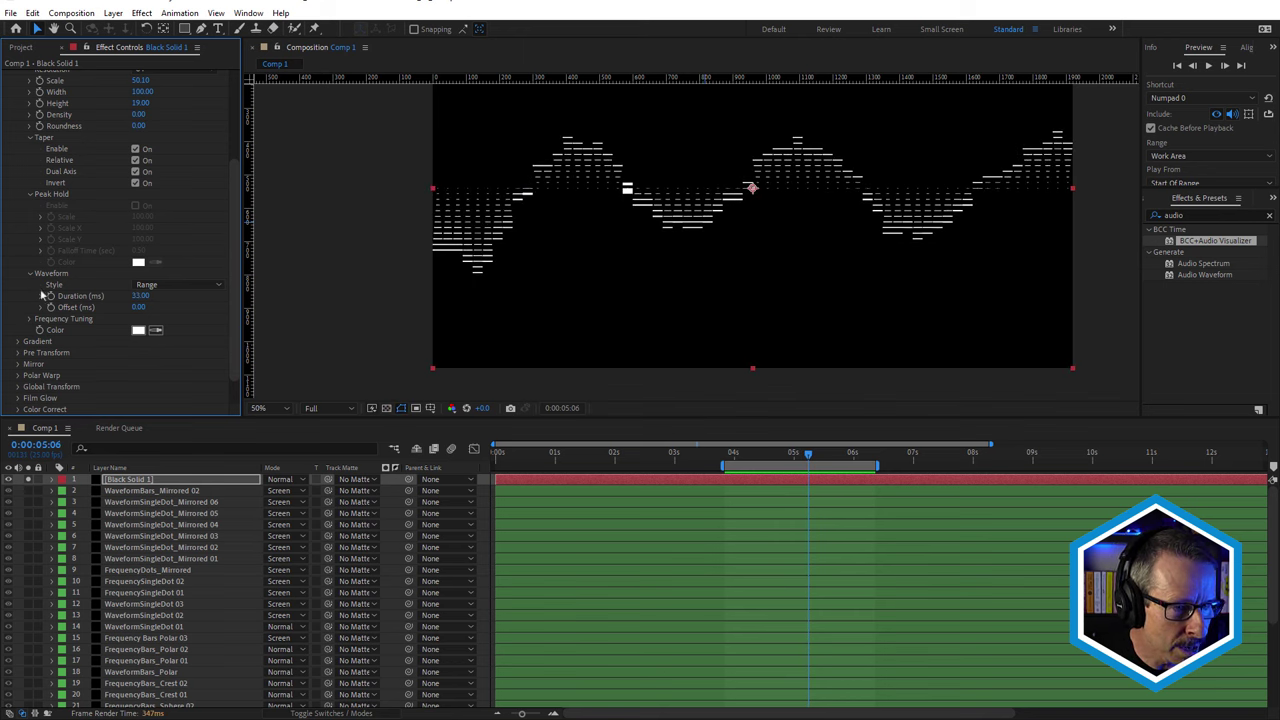
click(31, 274)
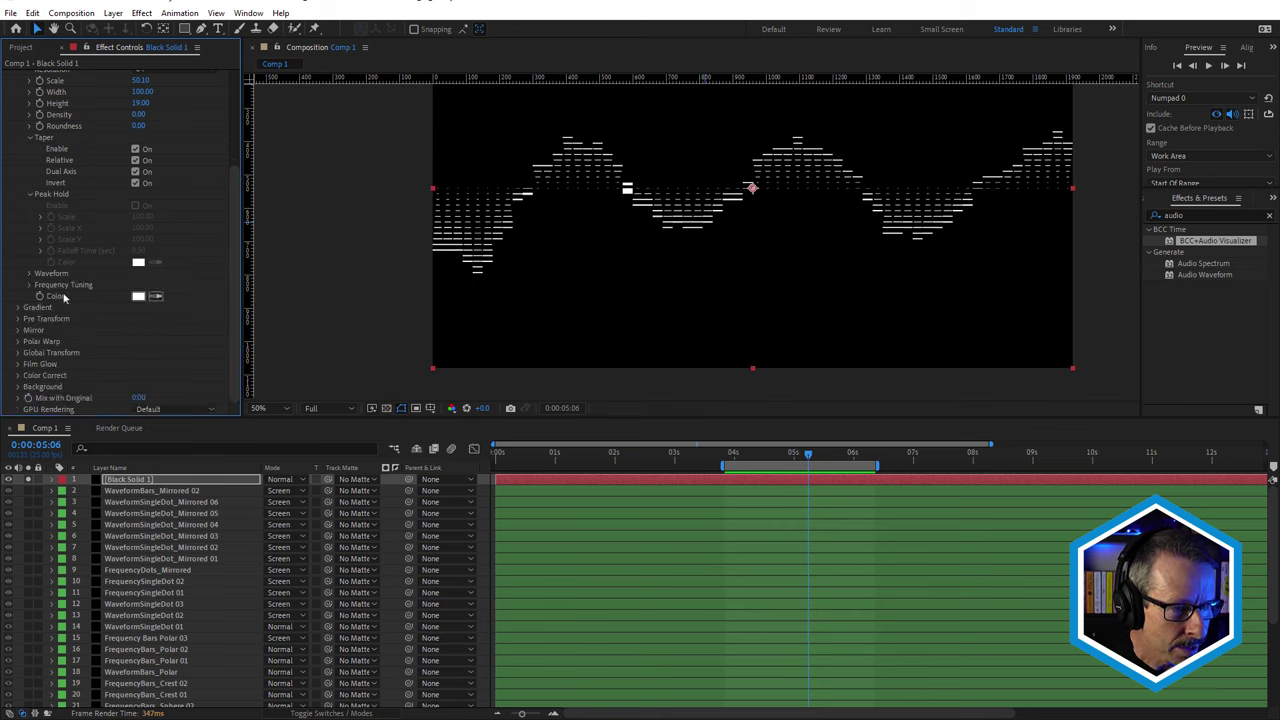
click(30, 285)
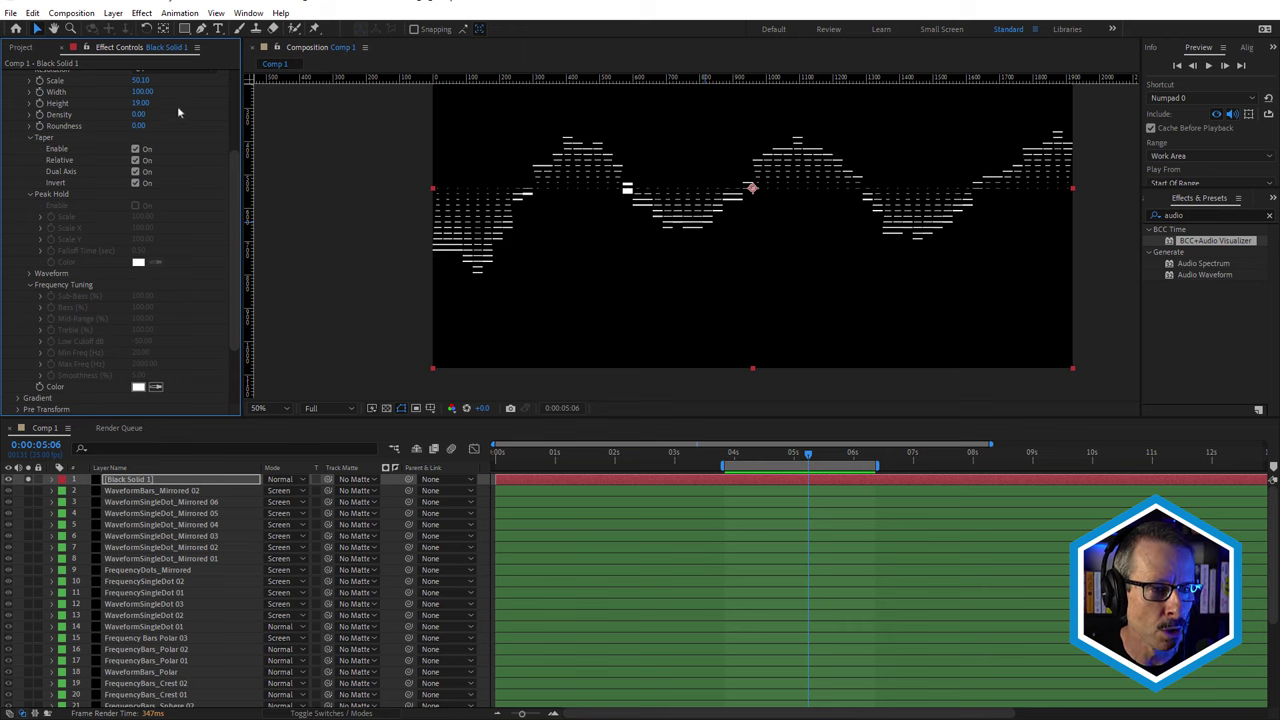
click(30, 286)
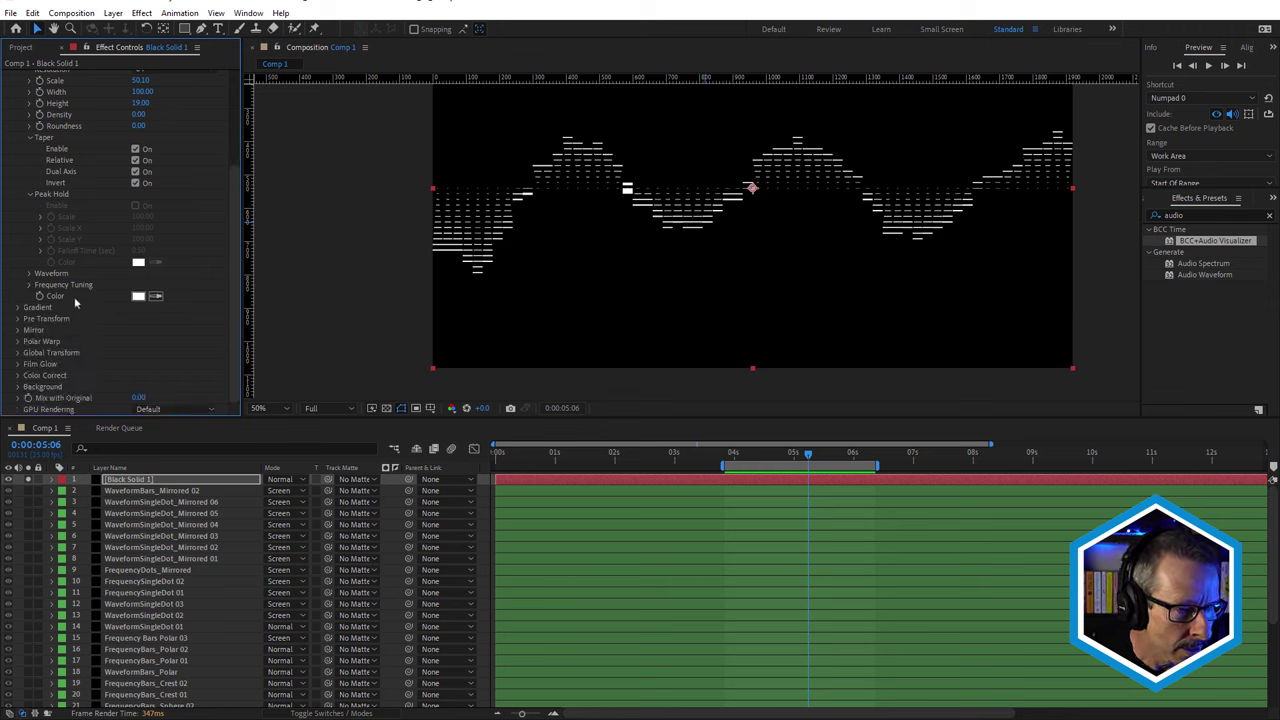
click(138, 296)
click(668, 211)
drag(668, 211, 671, 211)
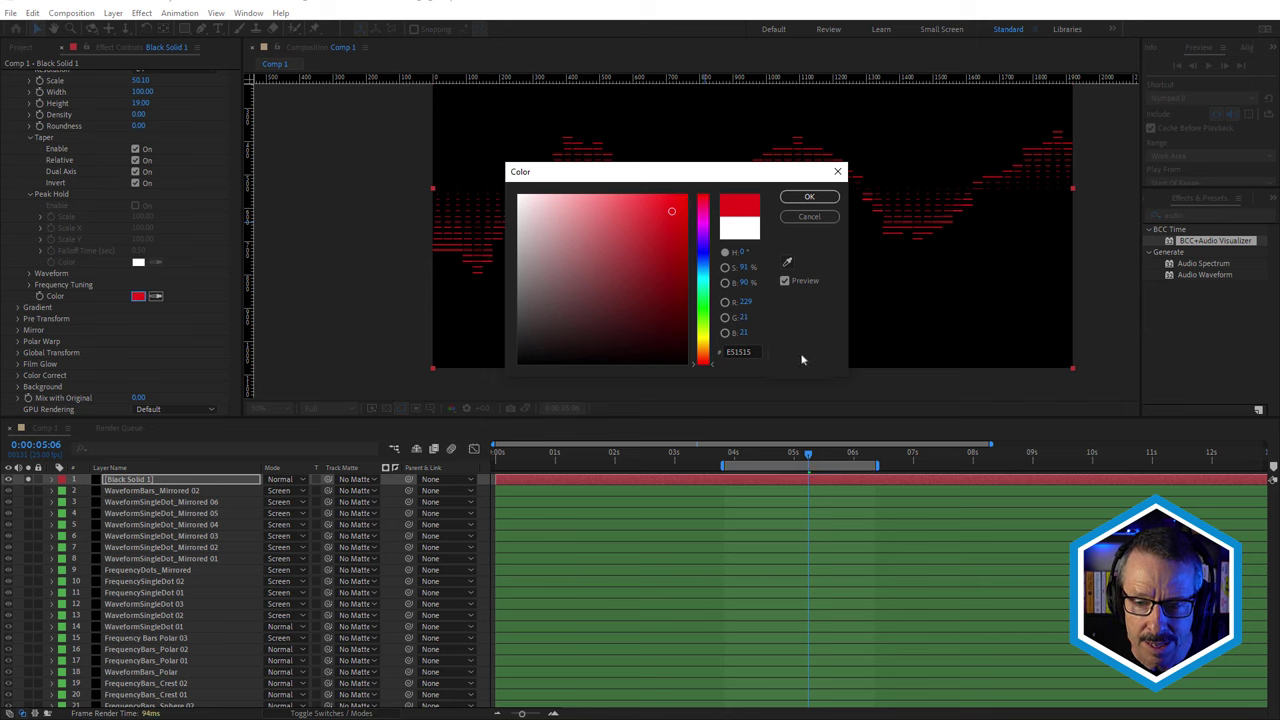
click(814, 217)
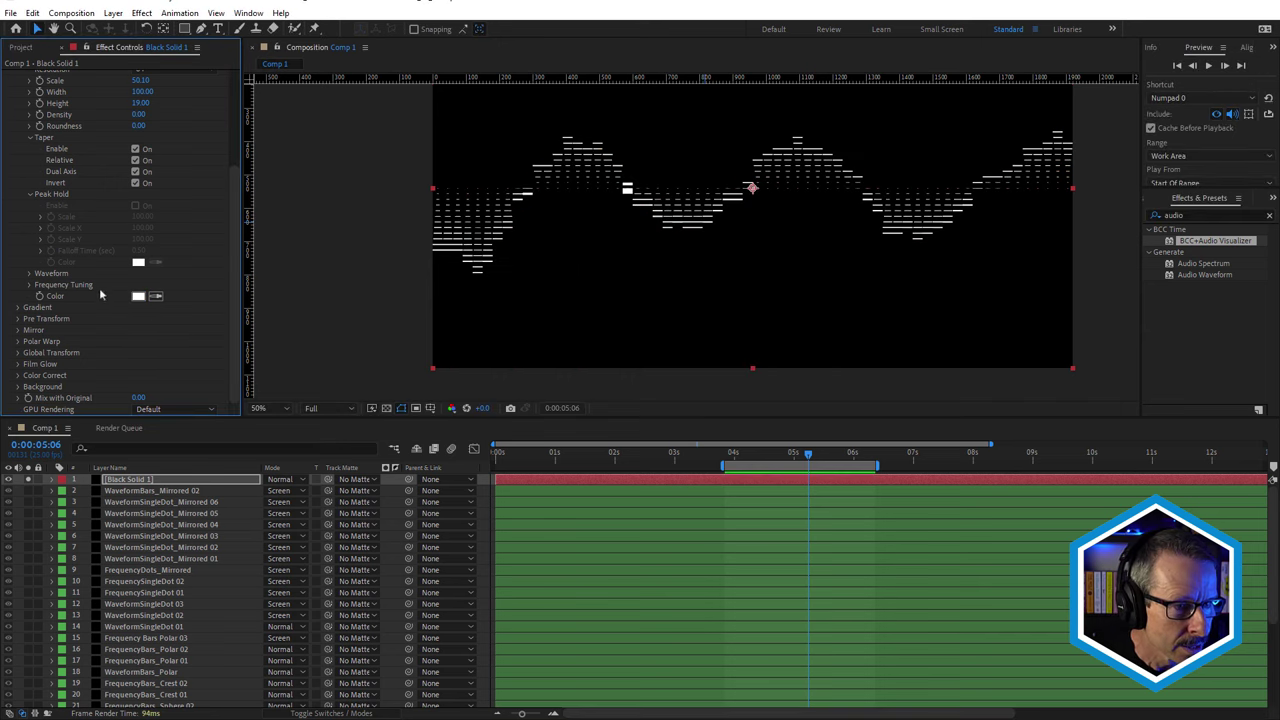
click(17, 308)
scroll(20, 312, down, 2)
click(135, 285)
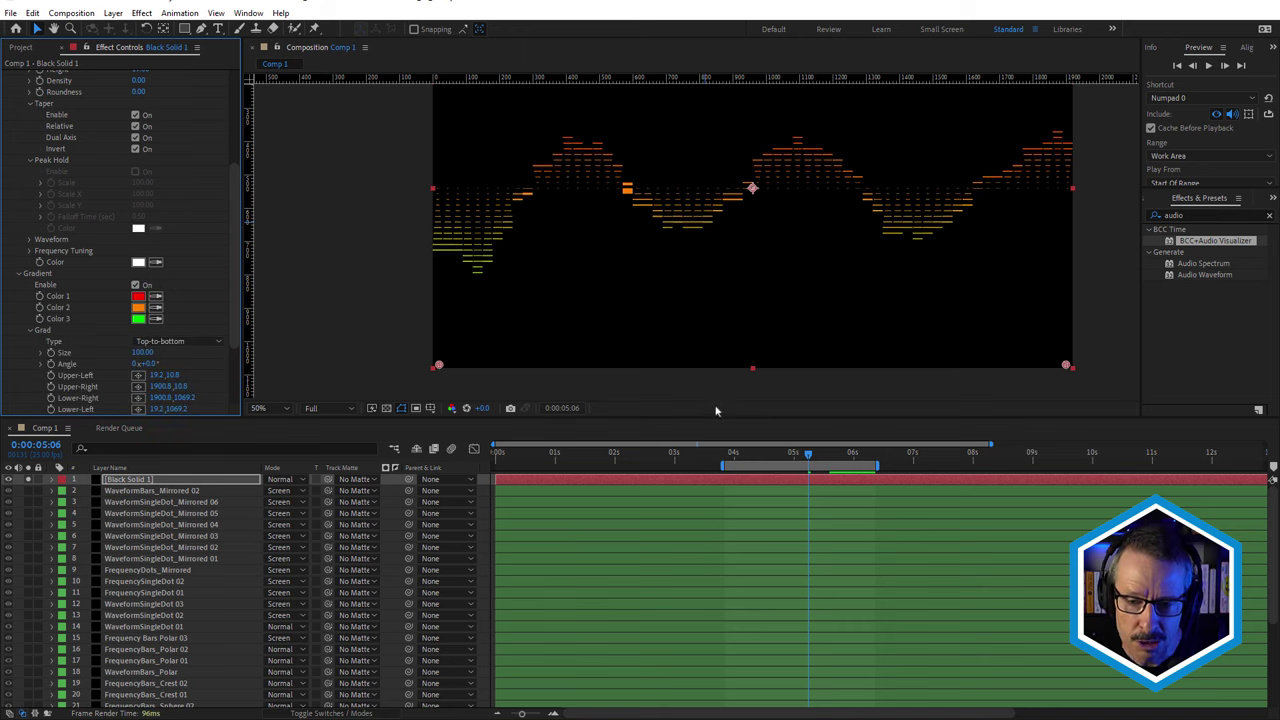
click(751, 460)
key(space)
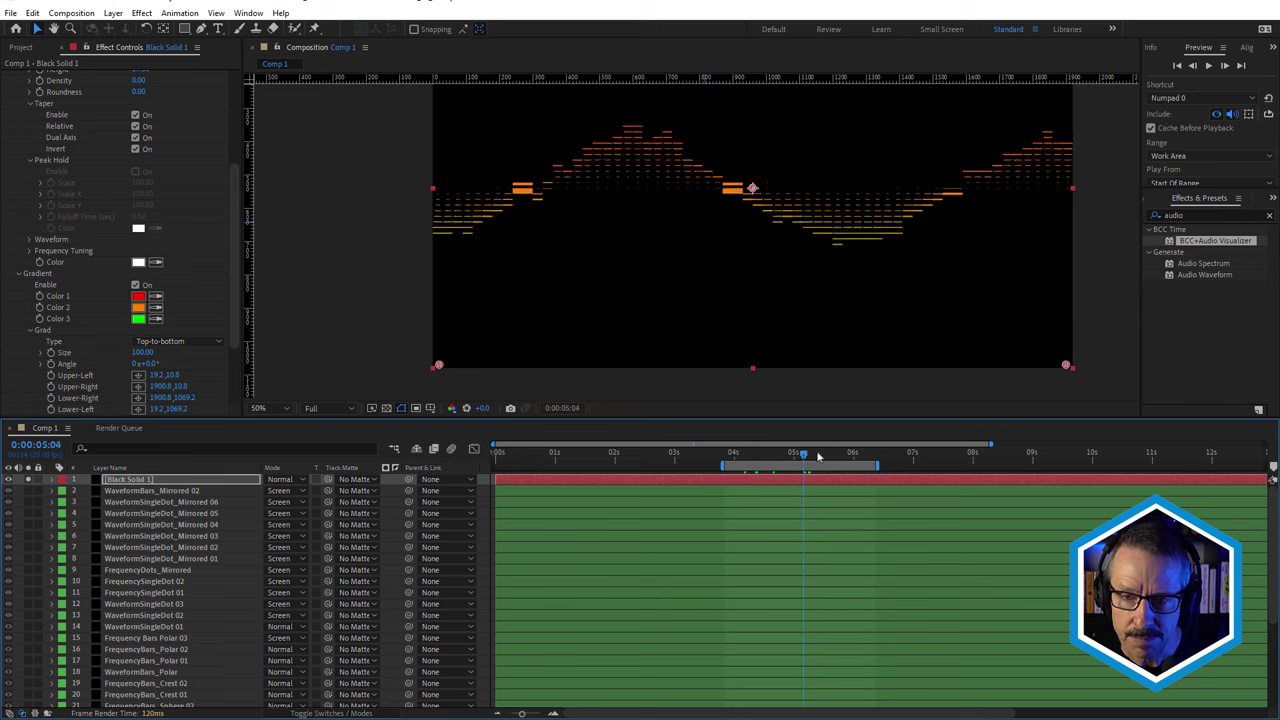
click(798, 453)
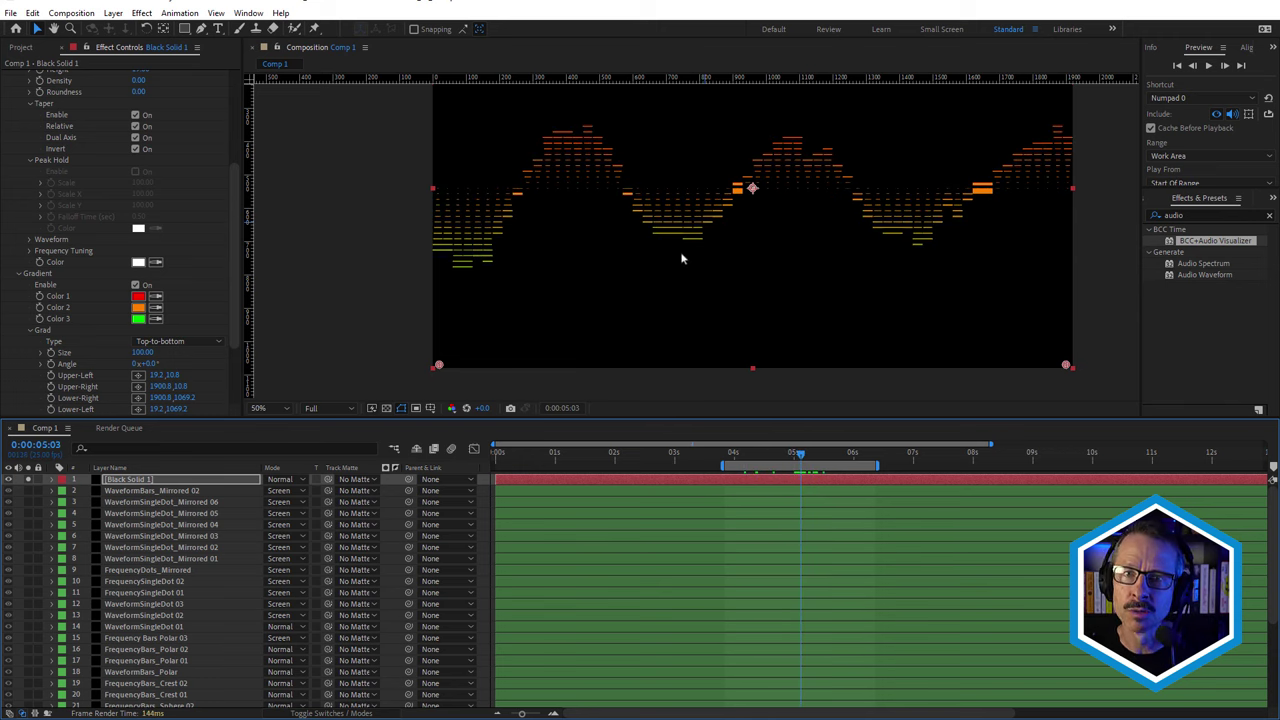
click(136, 285)
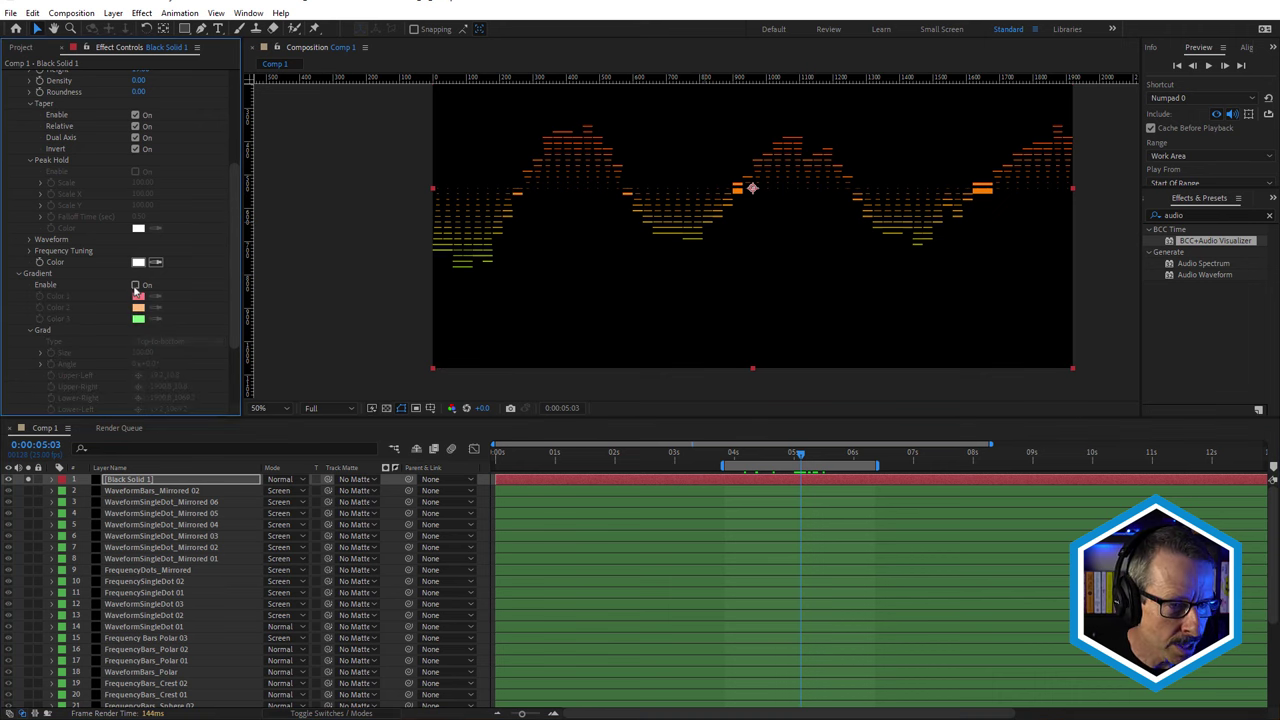
drag(234, 257, 229, 334)
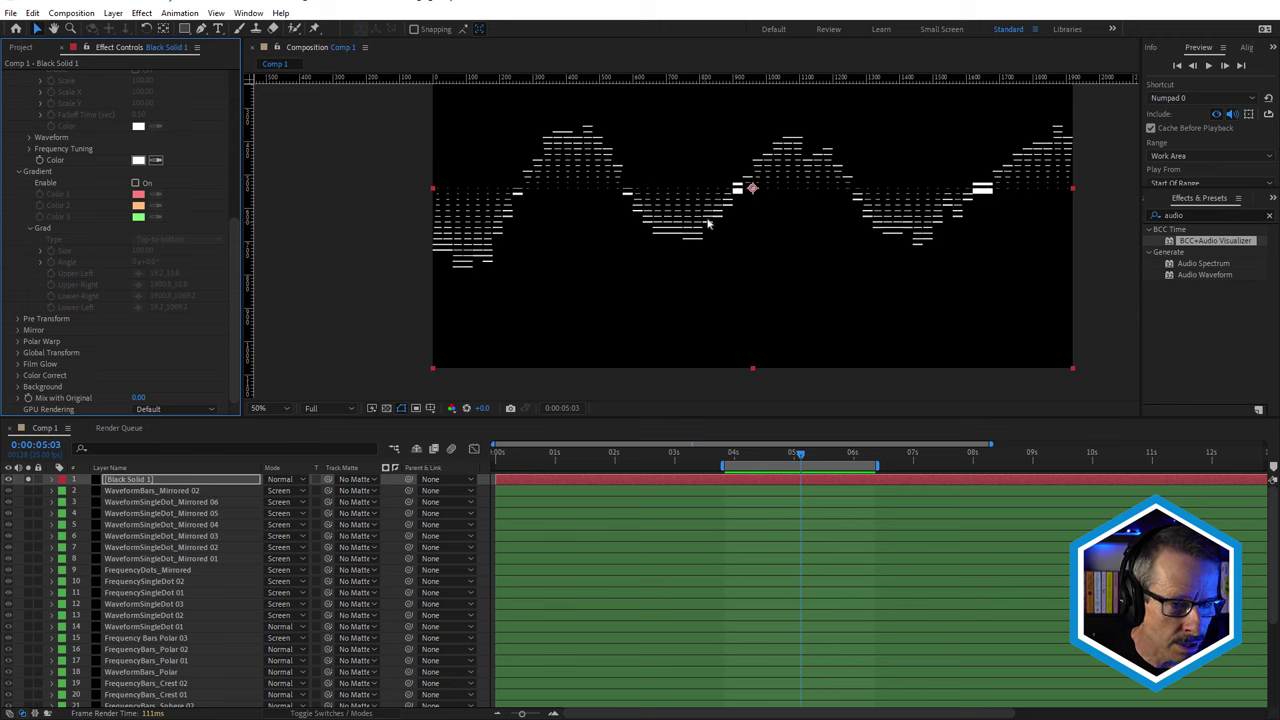
click(16, 320)
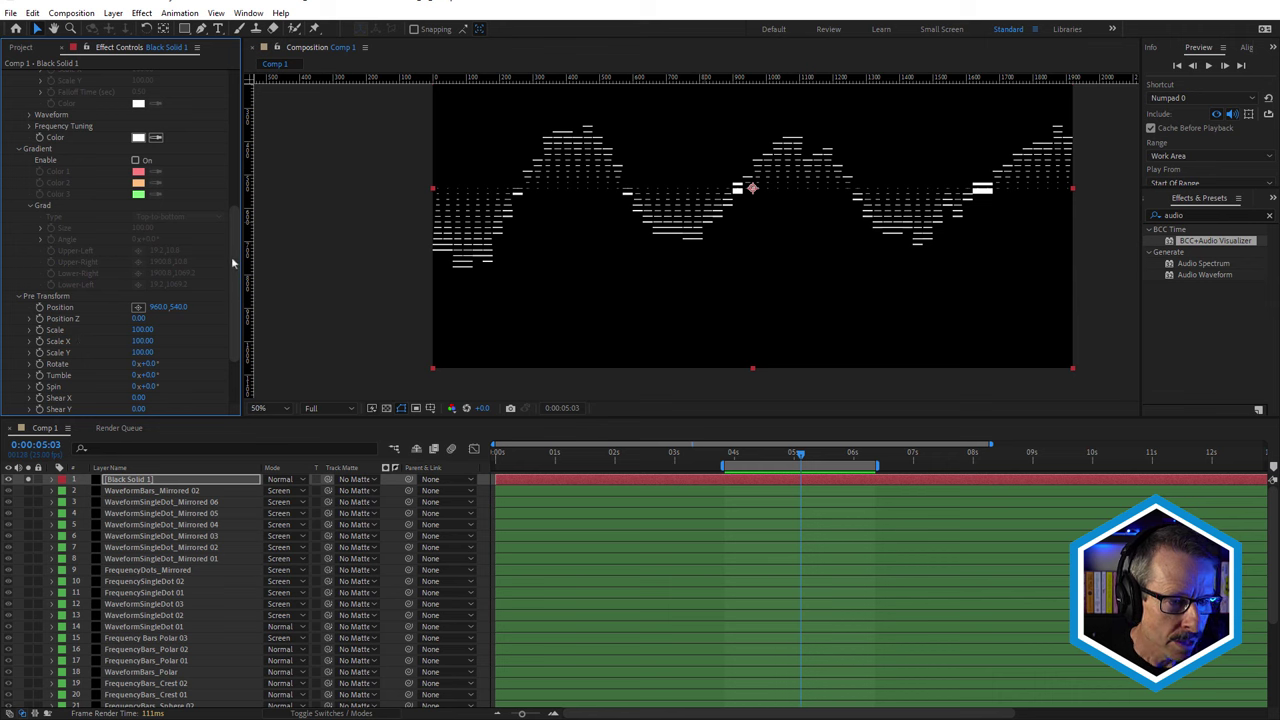
drag(234, 266, 236, 369)
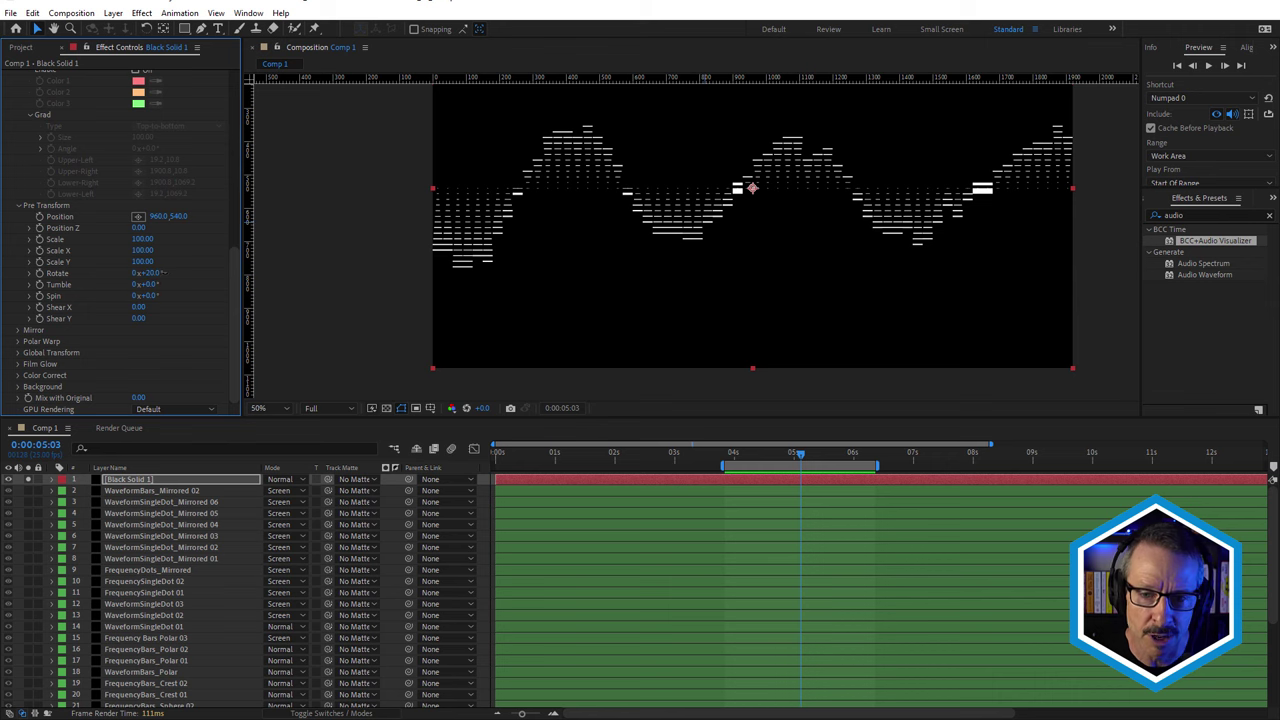
drag(165, 273, 131, 317)
key(ctrl+z)
key(ctrl+z)
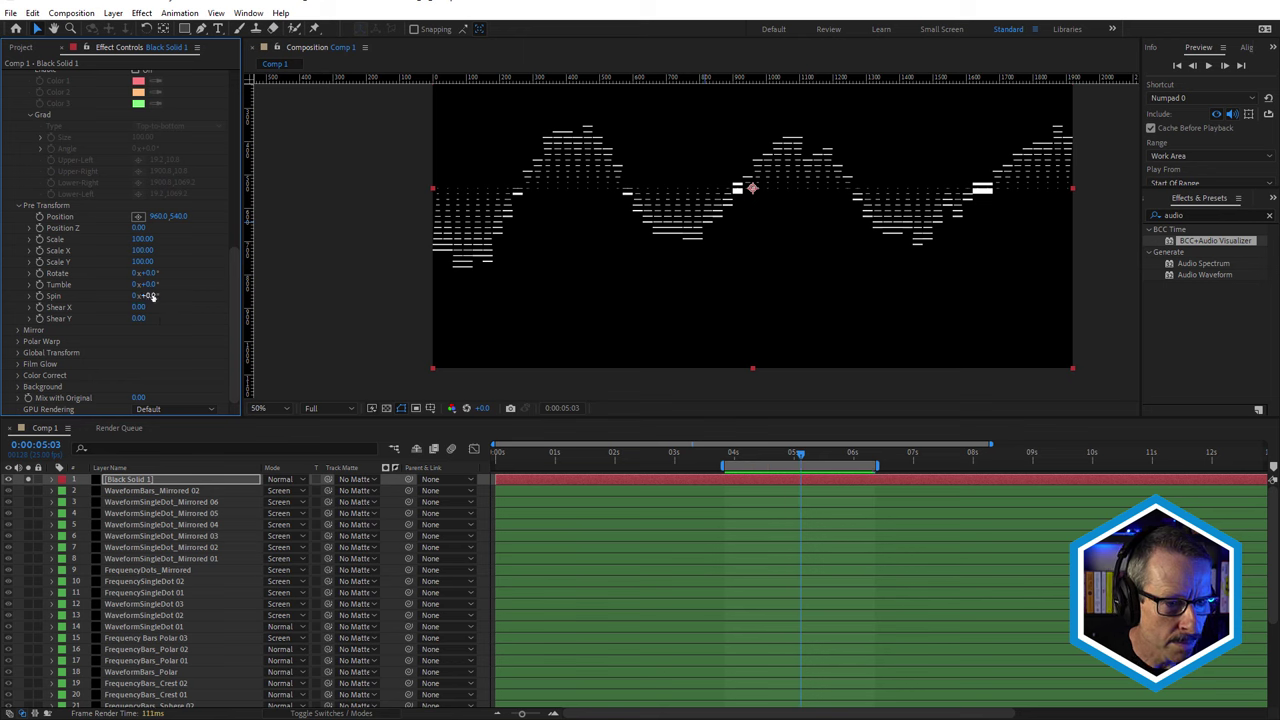
mouse_move(170, 296)
mouse_down()
mouse_move(187, 296)
mouse_move(150, 296)
mouse_up()
key(ctrl+z)
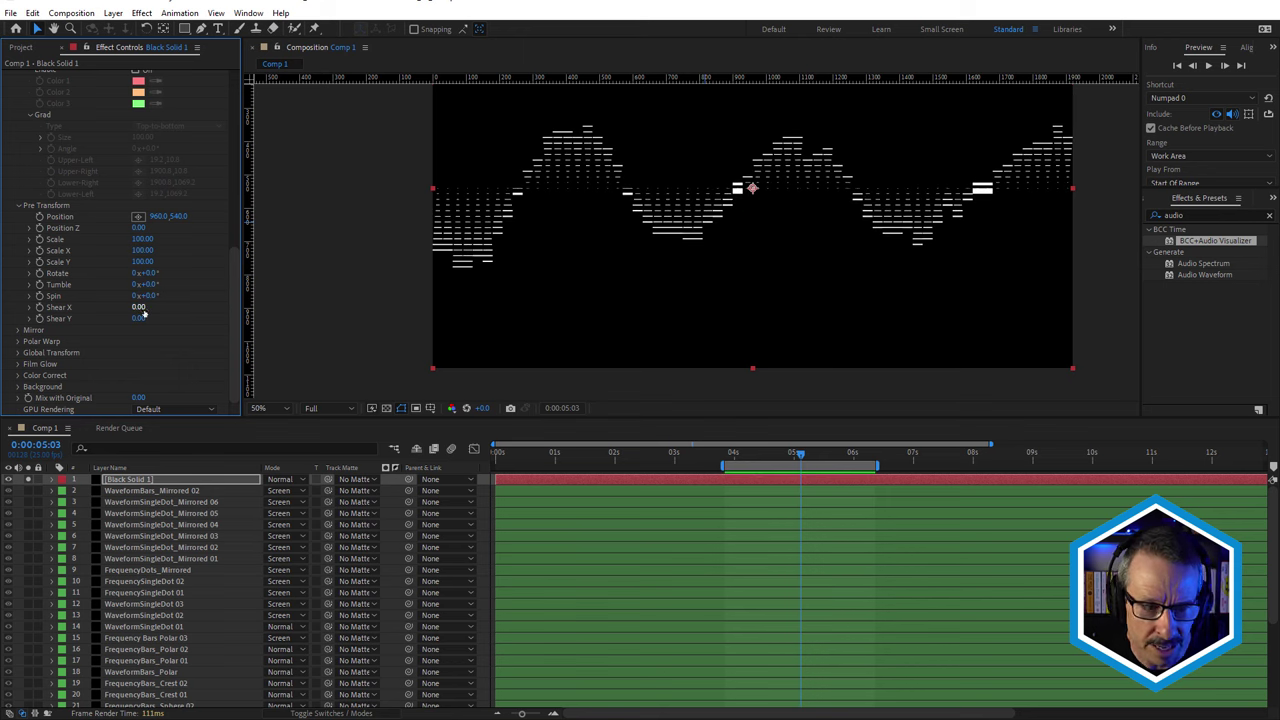
Expand the Mirror settings, check Enable, and preview the mirrored waveform
click(18, 331)
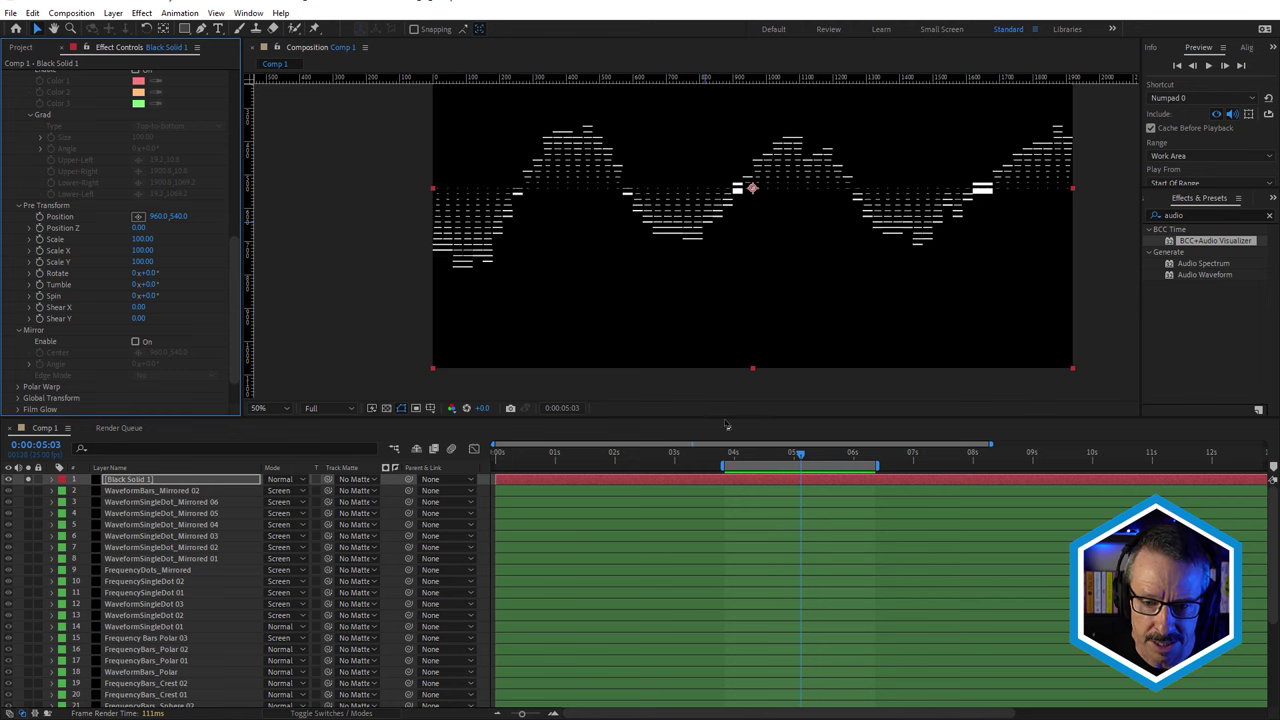
drag(760, 455, 803, 458)
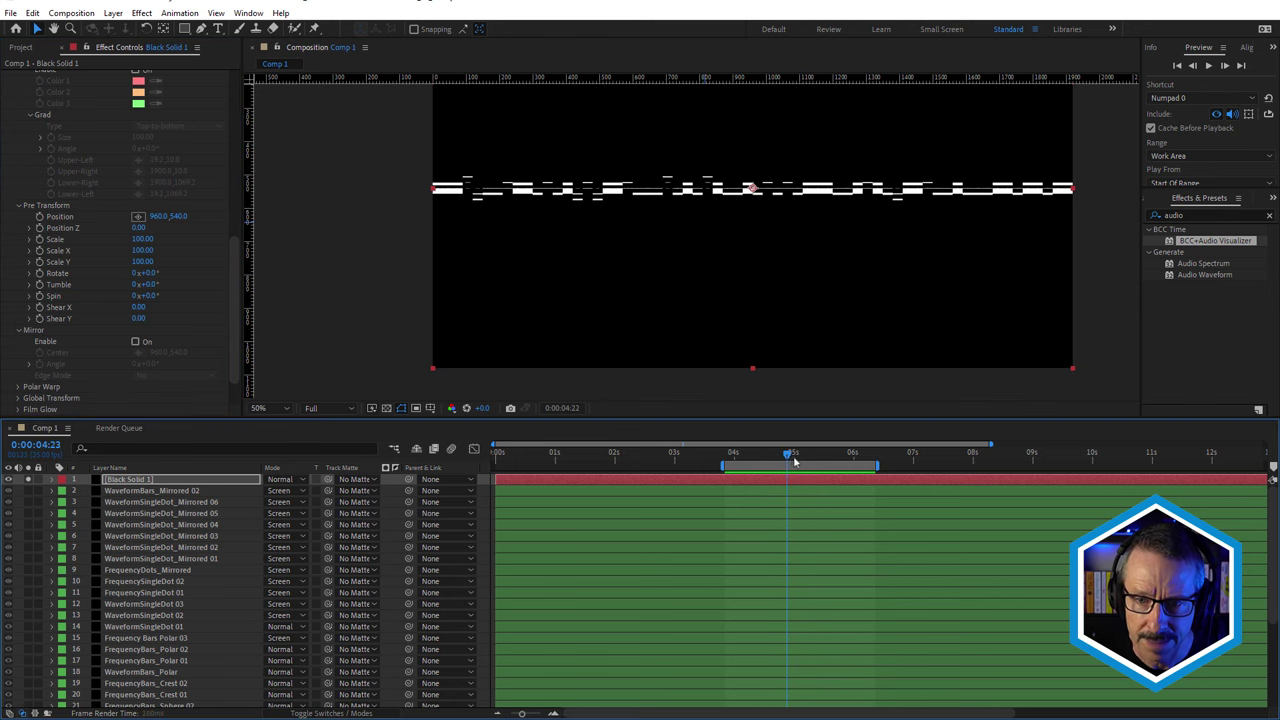
click(136, 342)
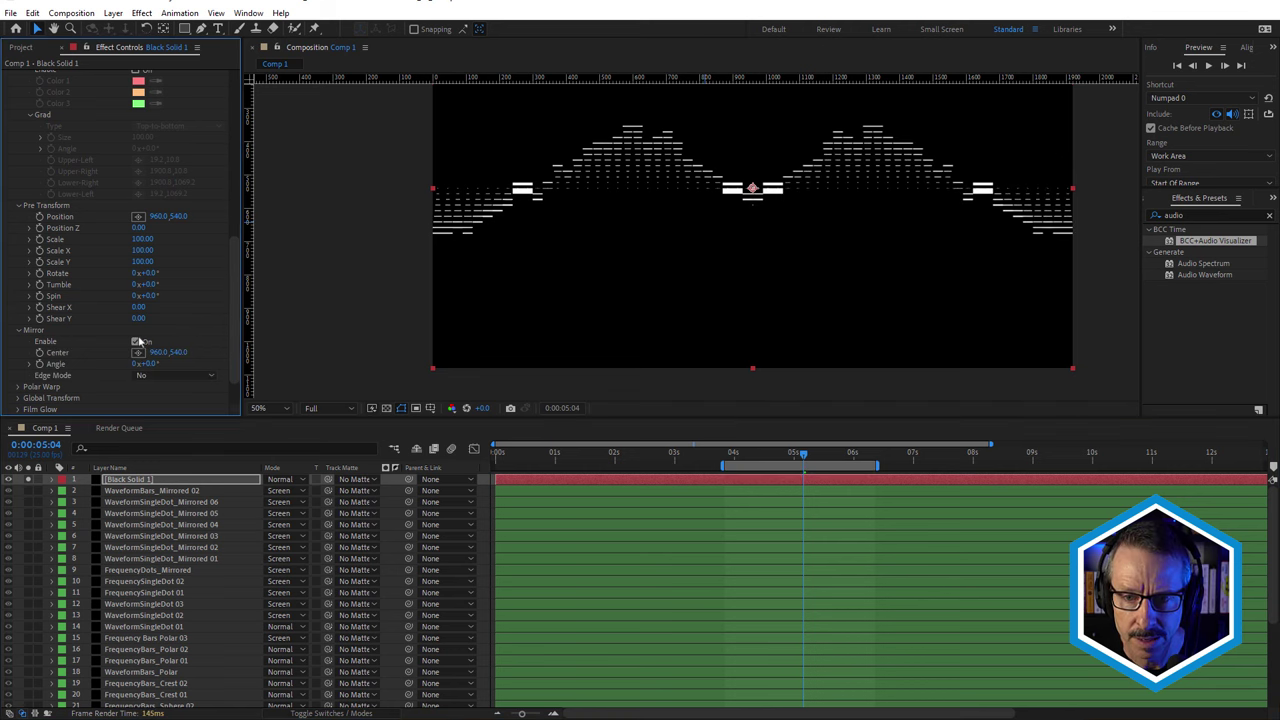
key(space)
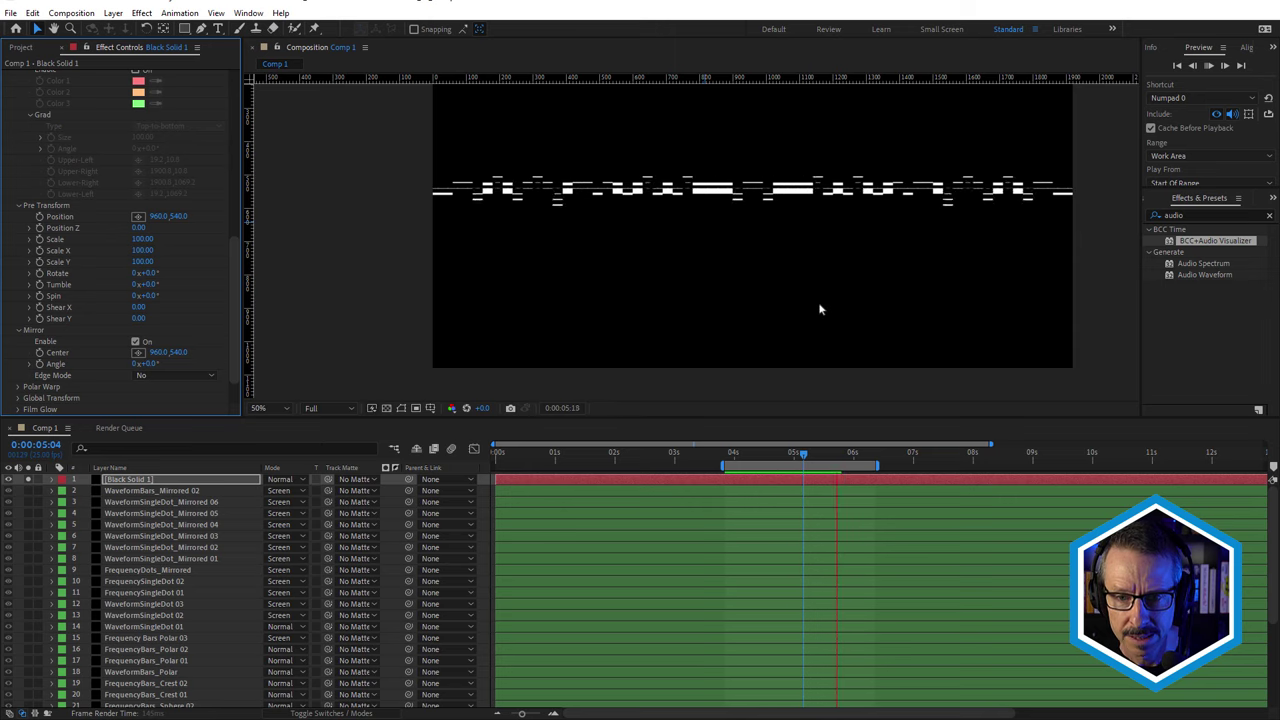
key(space)
Replay the mirrored wave, stop near 0:00:04:16, and switch from Mirror to Polar Warp settings
mouse_move(760, 462)
mouse_down()
mouse_move(780, 460)
mouse_move(731, 460)
mouse_move(754, 445)
mouse_up()
key(space)
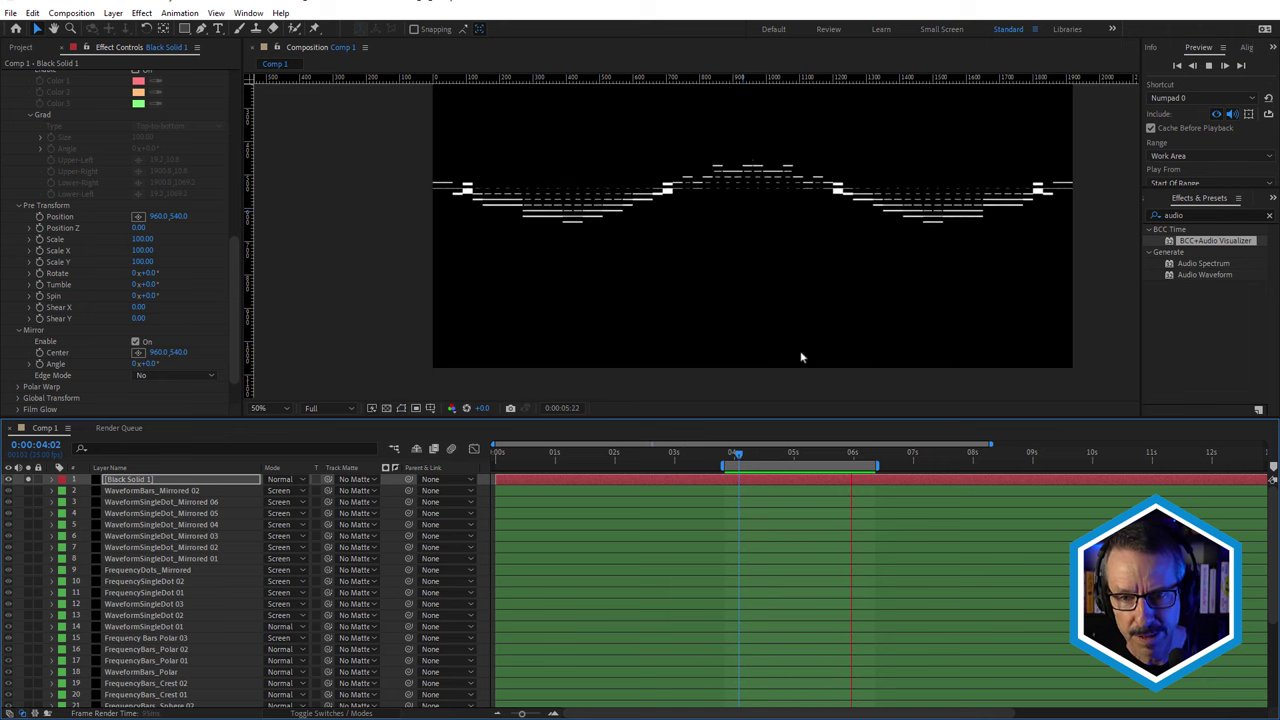
key(space)
drag(783, 460, 773, 461)
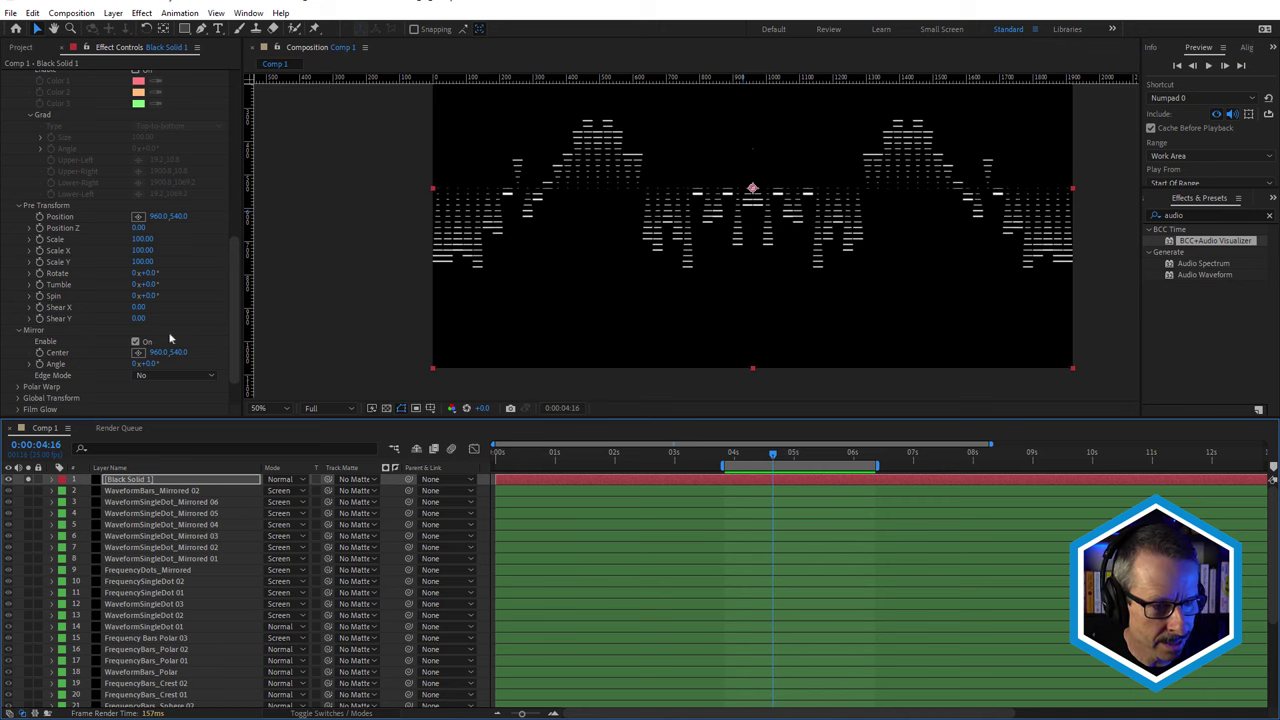
click(19, 331)
click(18, 342)
Enable Polar Warp to bend the dashes into a ring, then preview and park near 0:00:04:18
scroll(20, 345, down, 2)
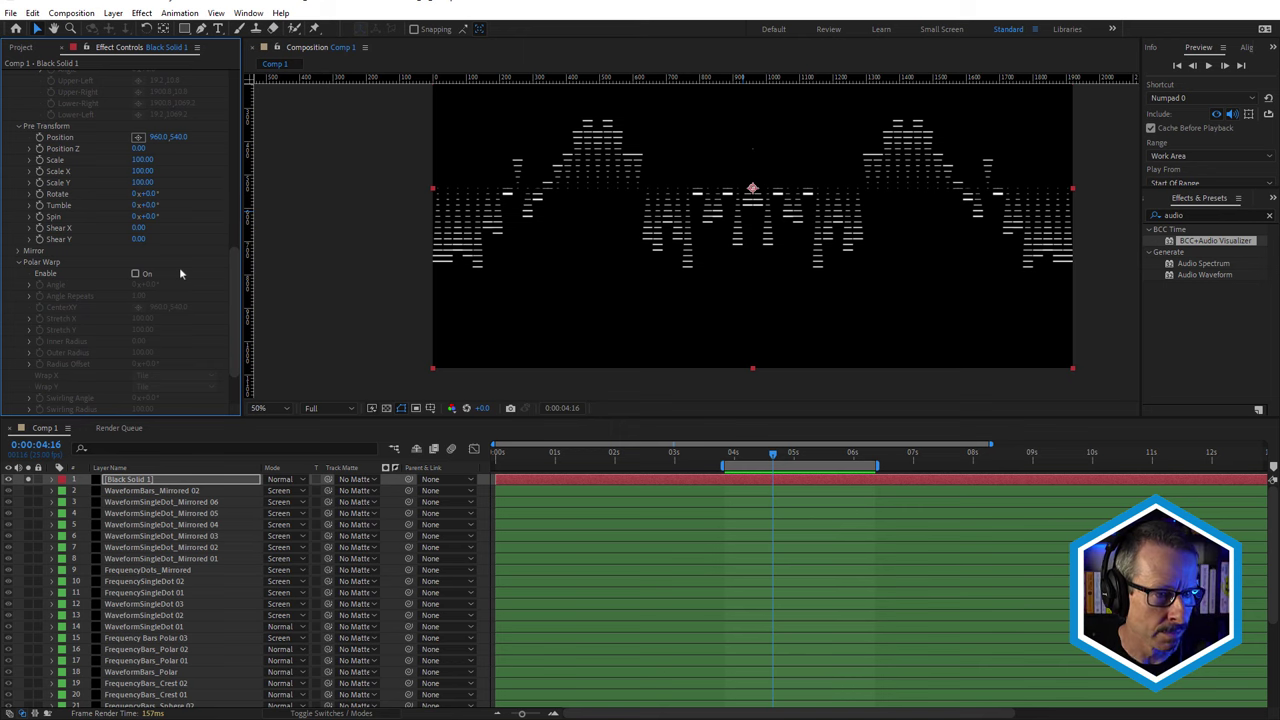
click(136, 274)
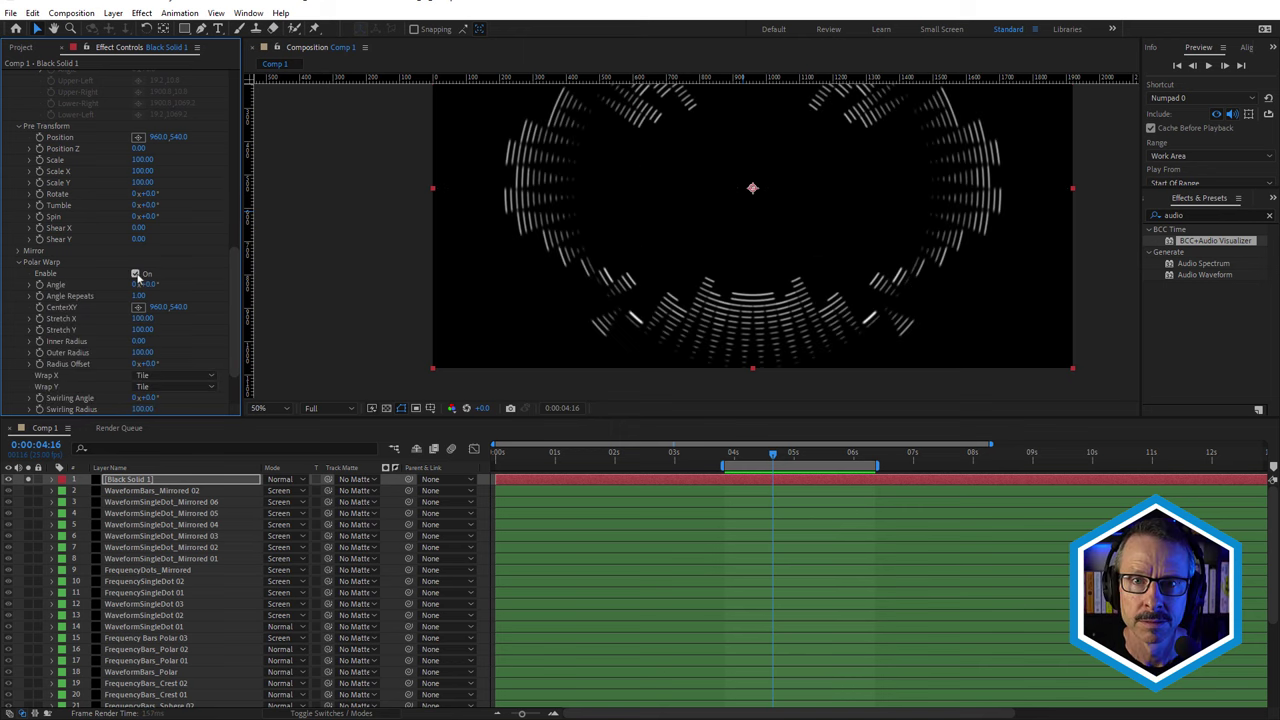
scroll(790, 223, down, 2)
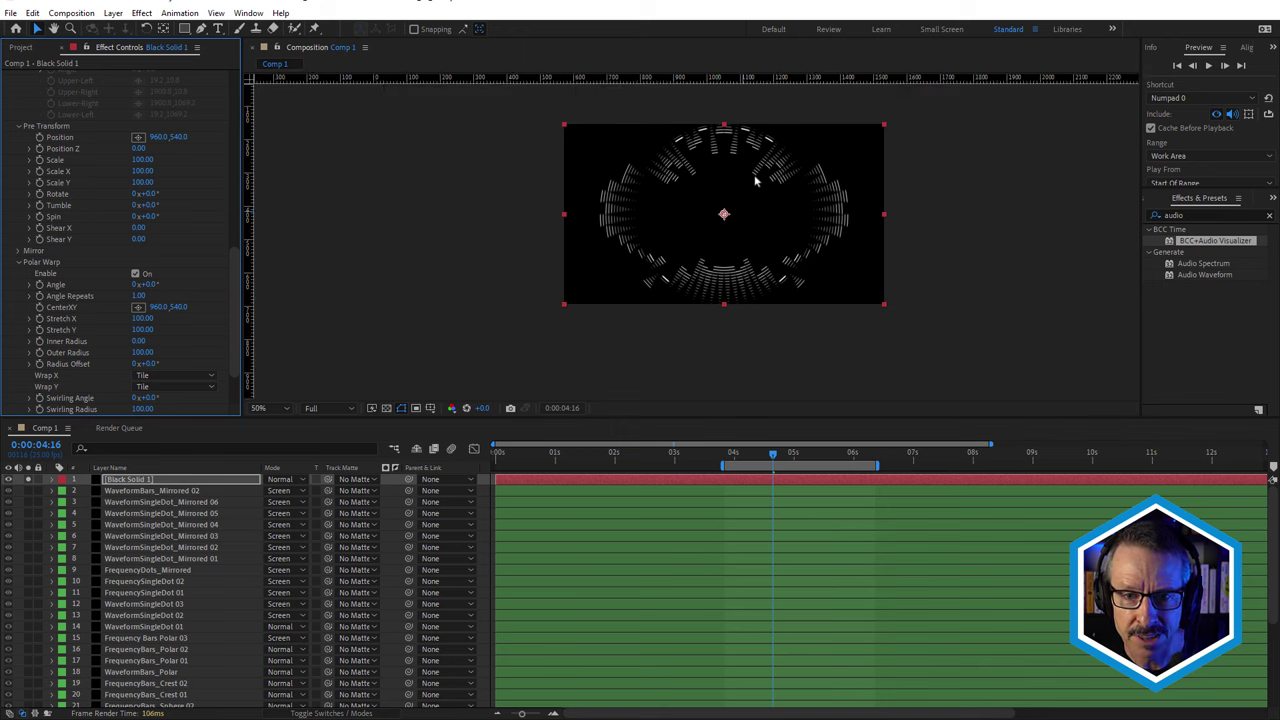
scroll(757, 190, up, 2)
key(space)
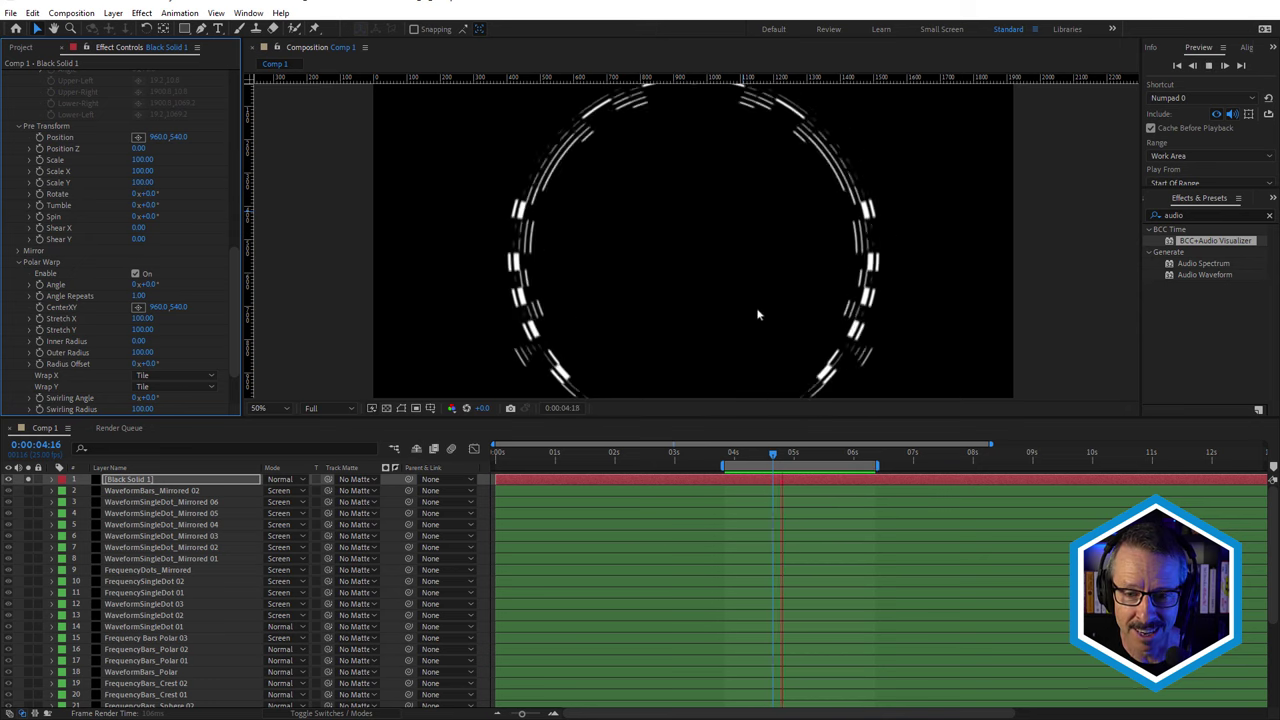
drag(740, 458, 779, 463)
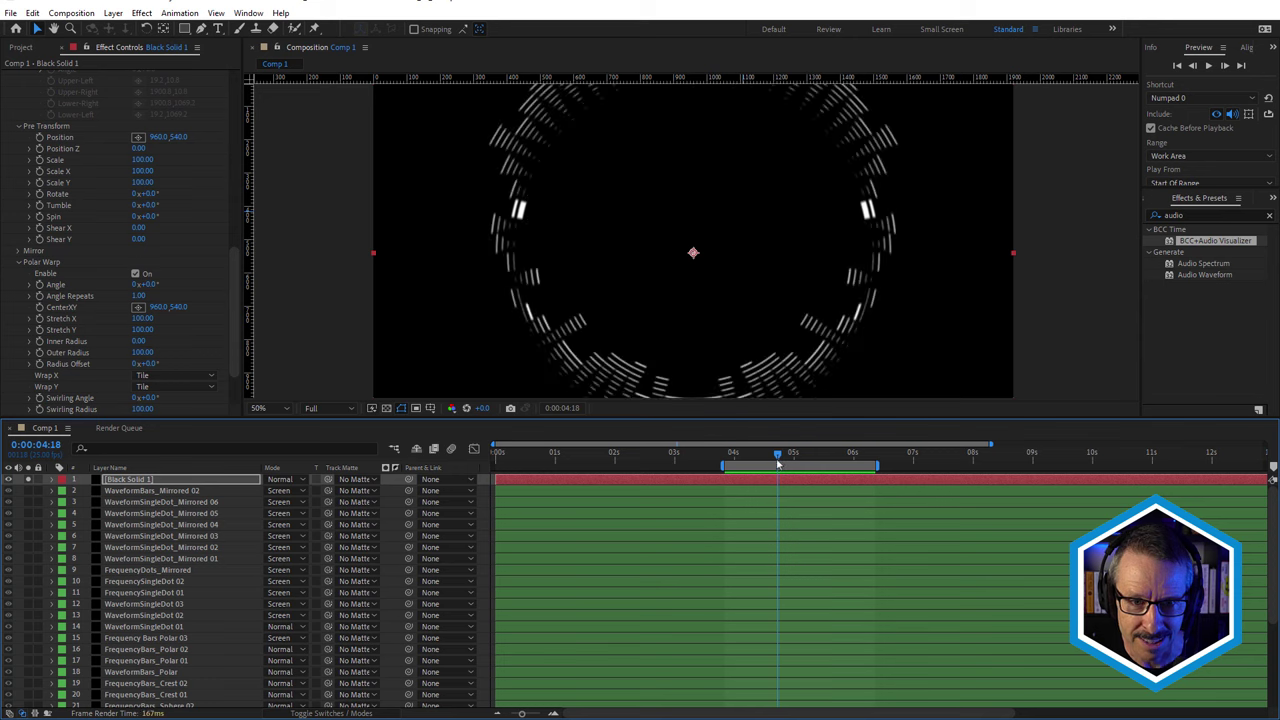
scroll(791, 250, down, 2)
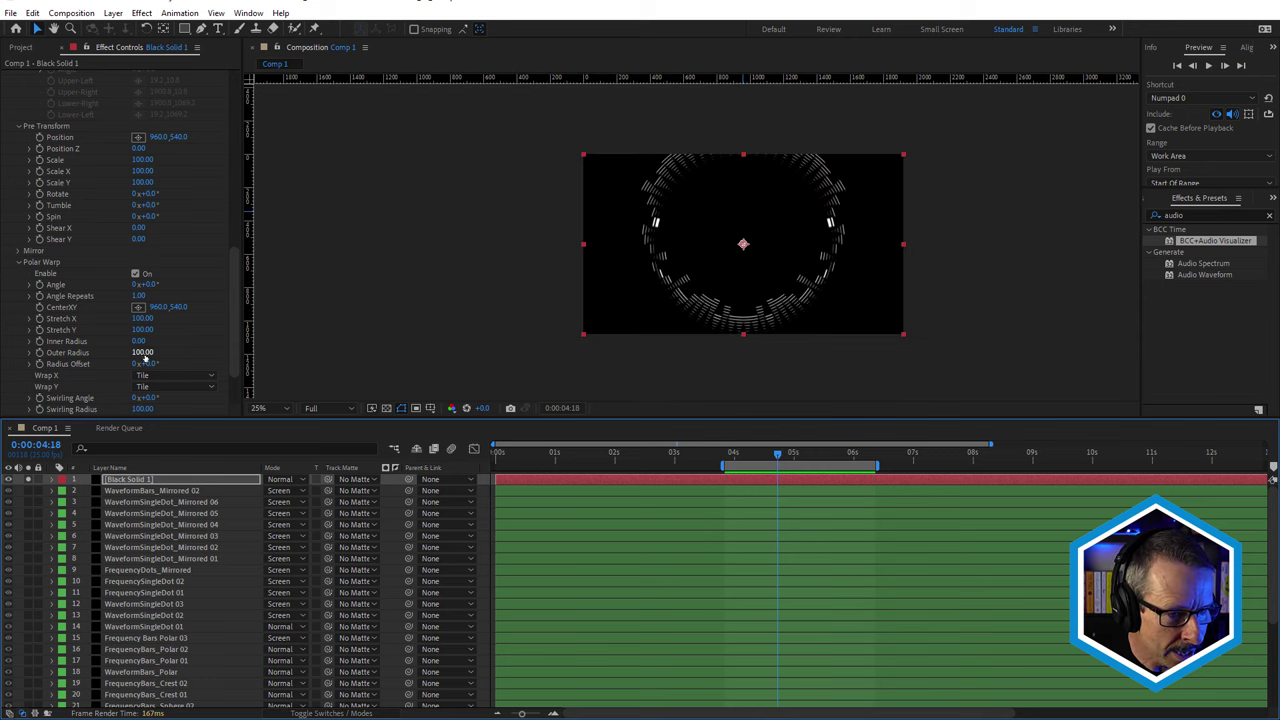
Shrink Polar Warp's Outer Radius and try Reflect for both Wrap X and Wrap Y
drag(142, 352, 111, 352)
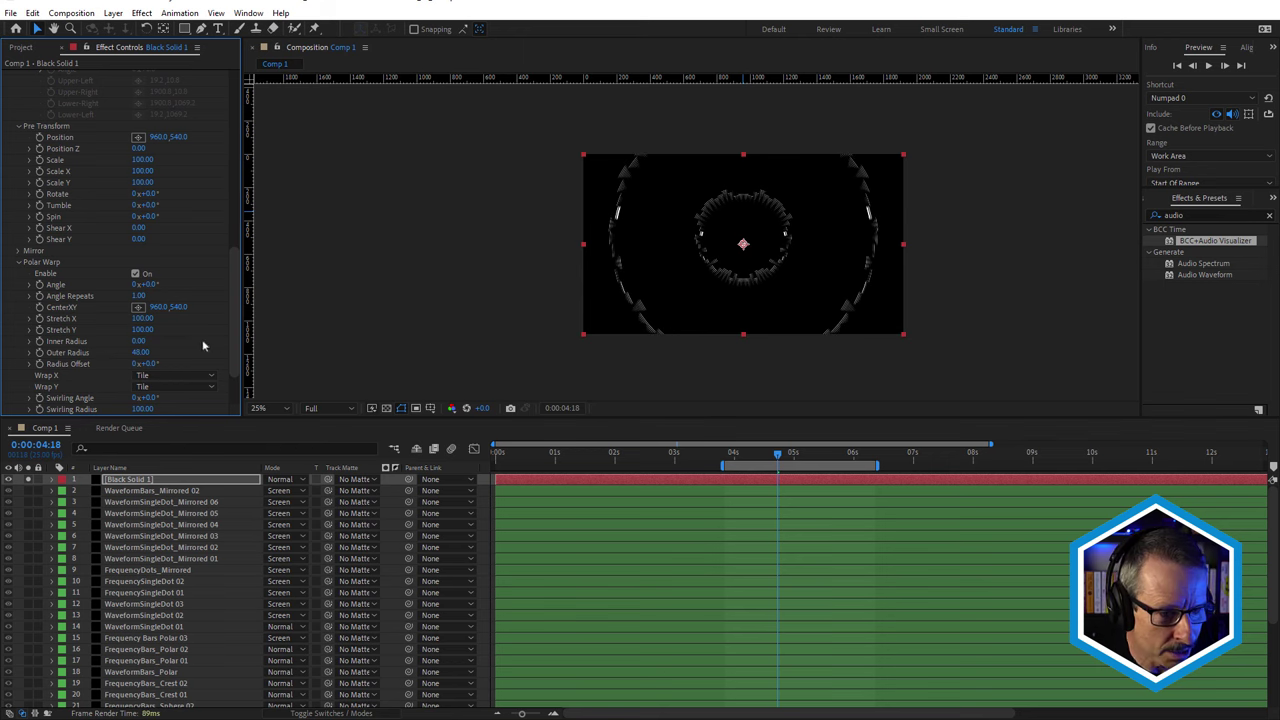
scroll(737, 200, up, 1)
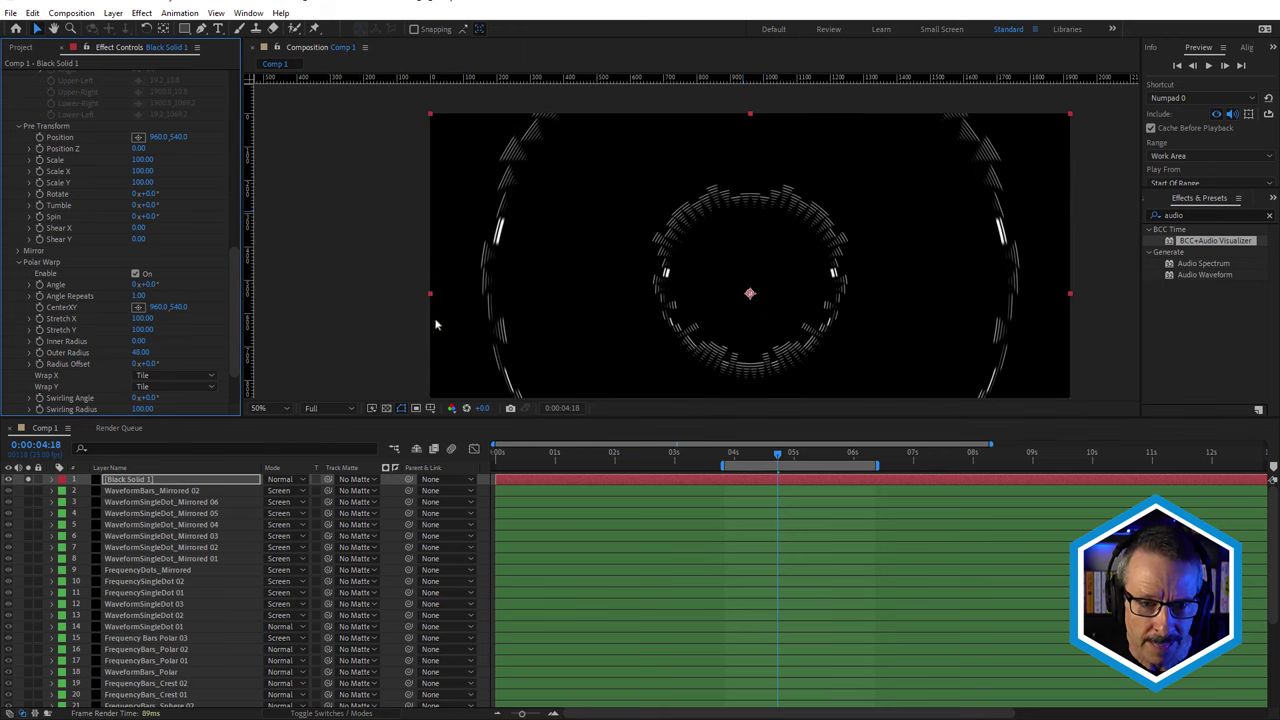
click(177, 375)
click(177, 420)
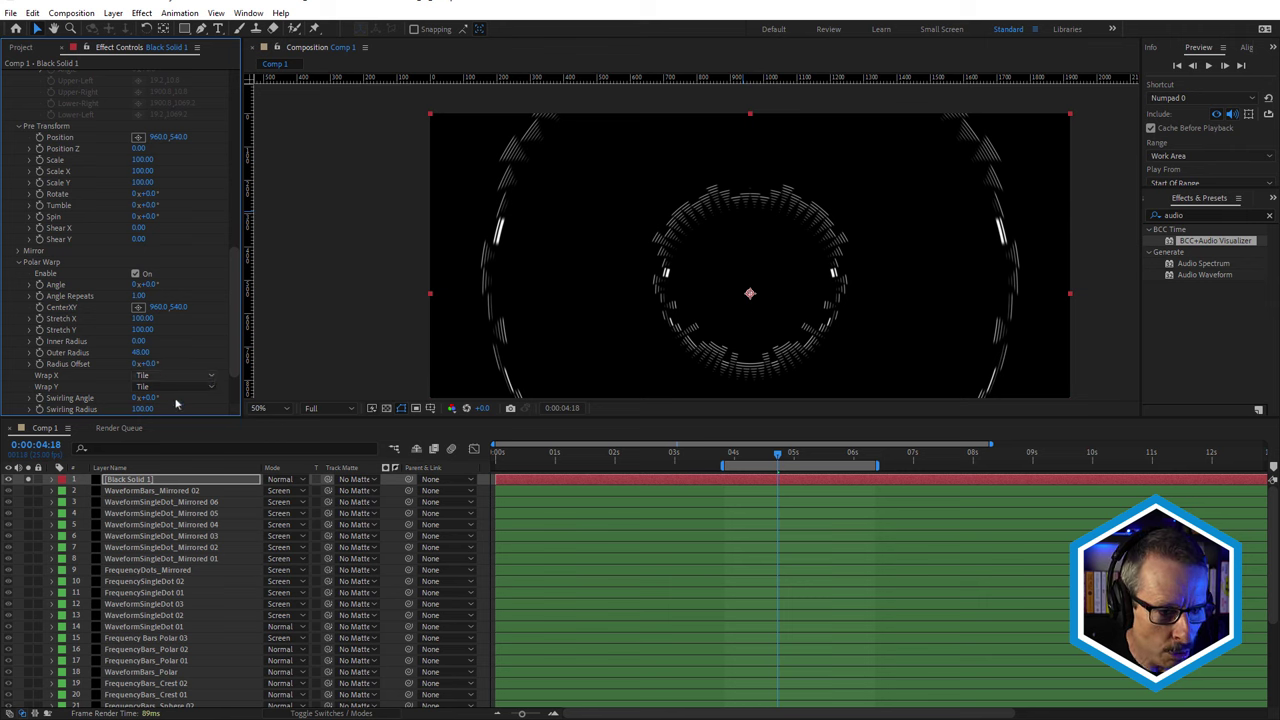
click(174, 387)
click(175, 430)
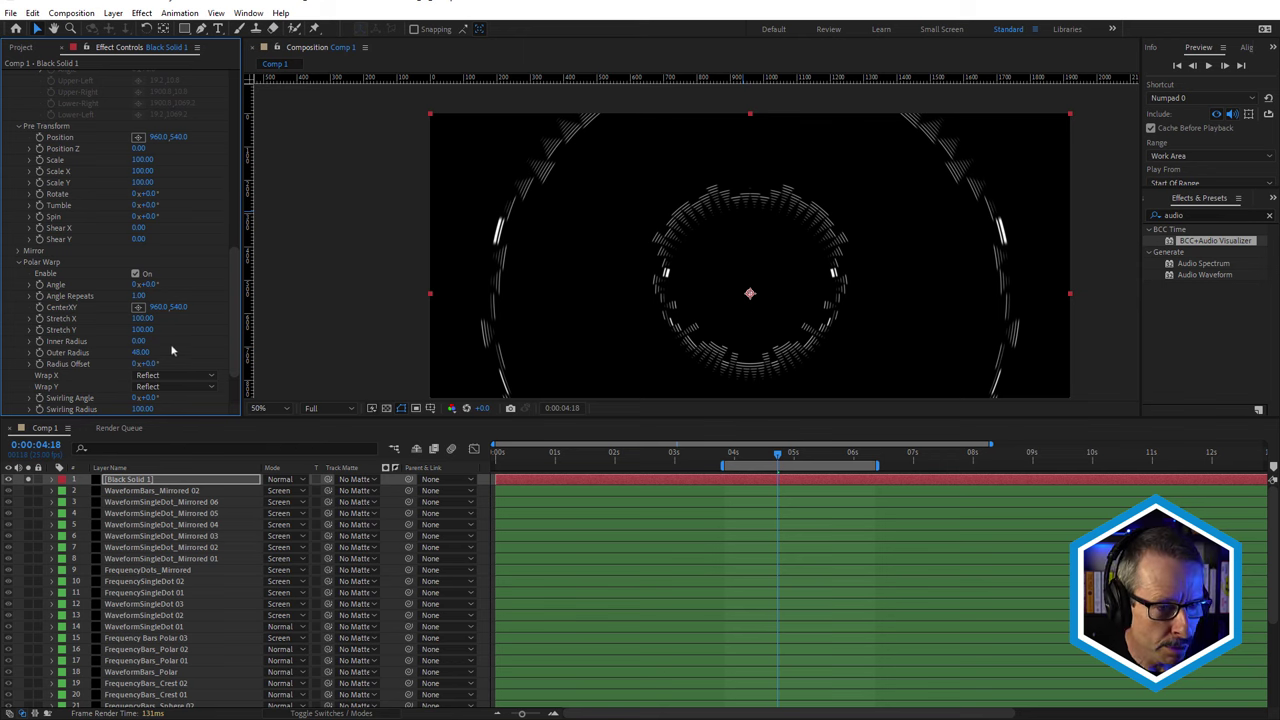
mouse_move(140, 352)
mouse_down()
mouse_move(111, 352)
mouse_move(127, 352)
mouse_up()
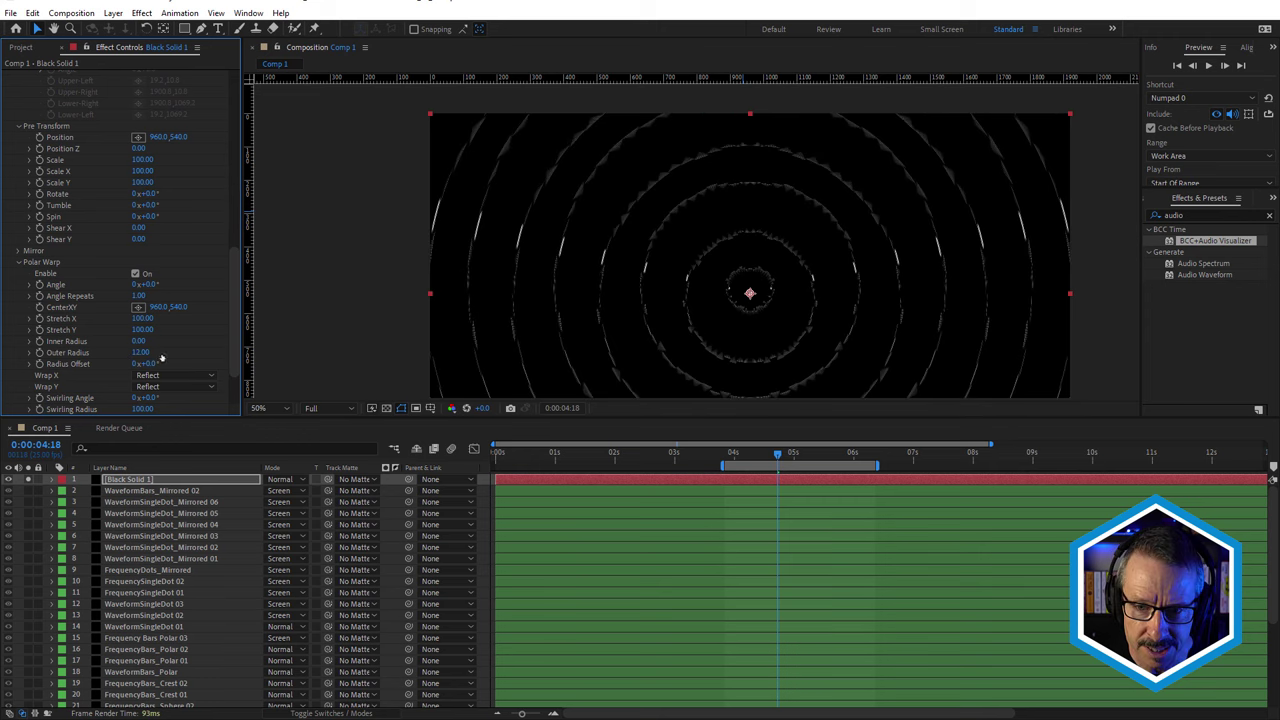
Undo back to Tile wrapping with Inner Radius 0, then set Outer Radius to about 44
key(ctrl+z)
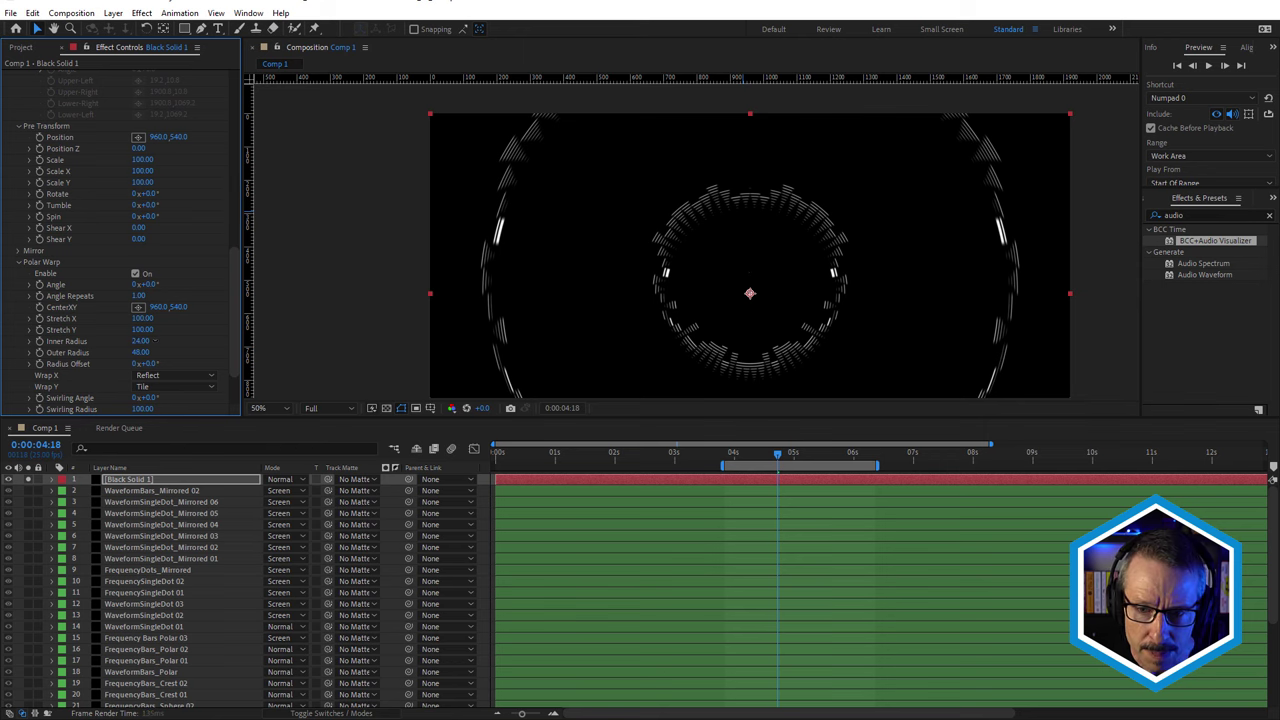
drag(154, 341, 136, 341)
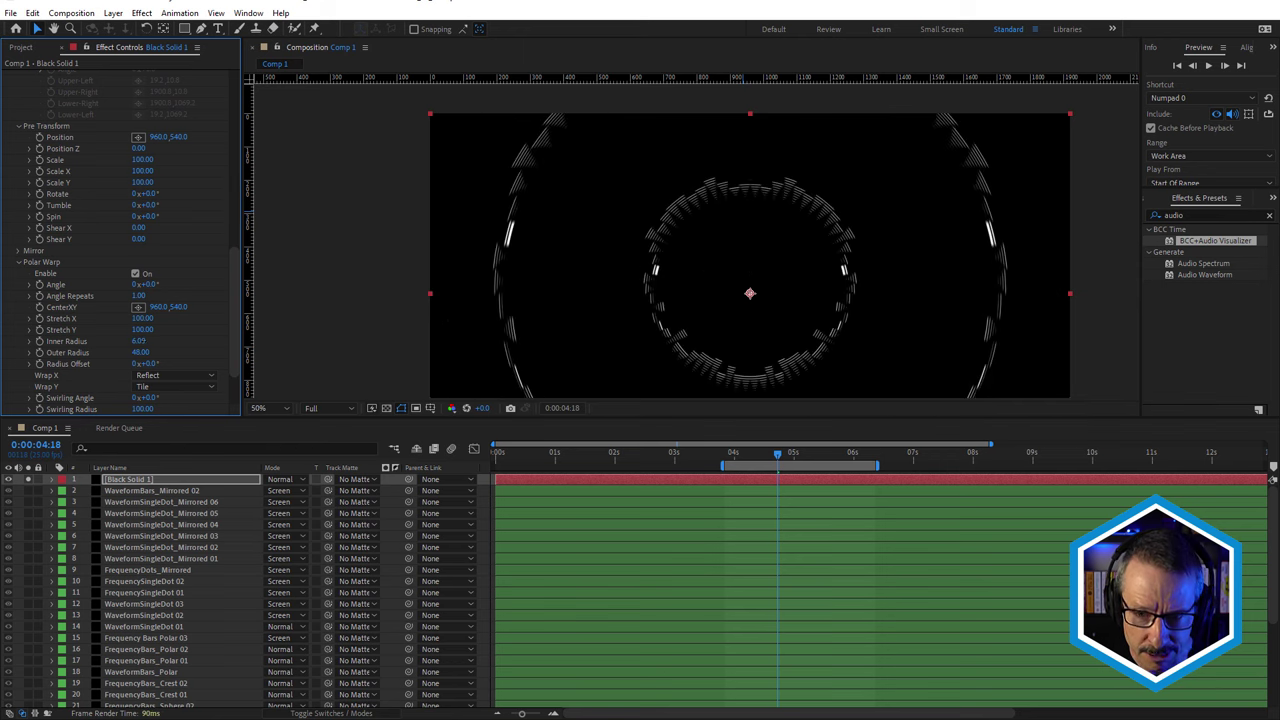
drag(139, 341, 160, 341)
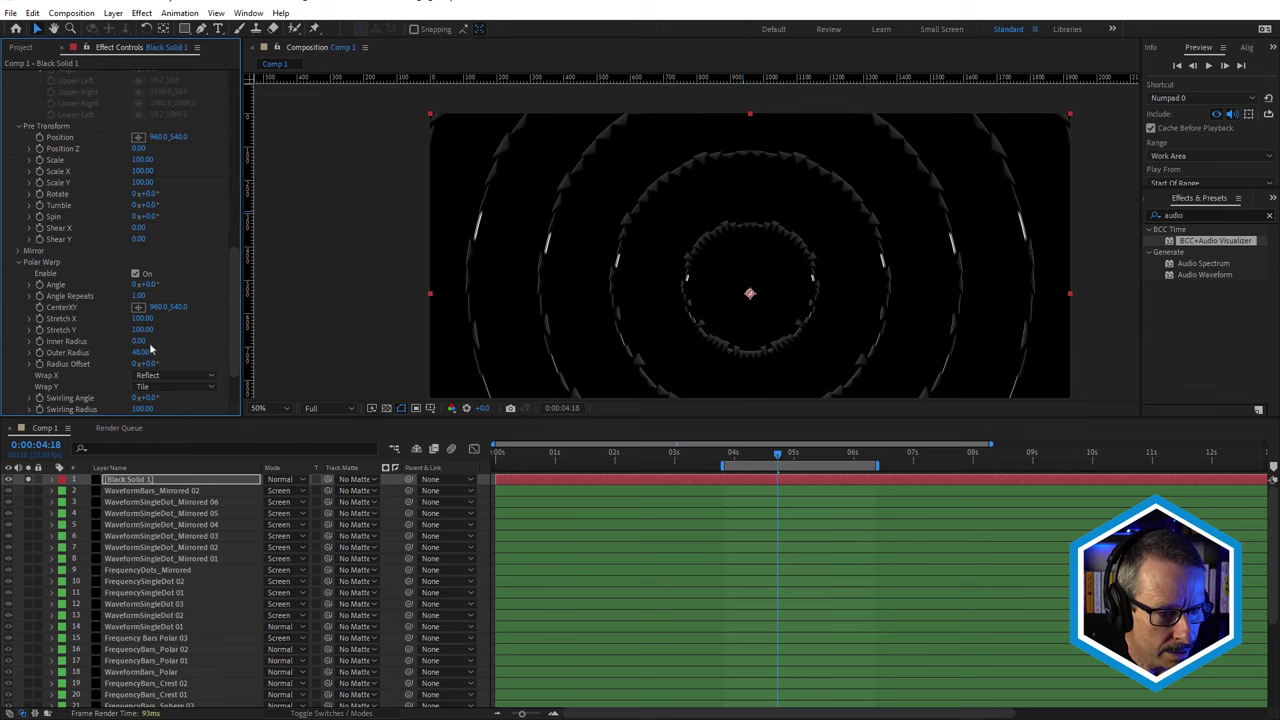
key(ctrl+z)
key(ctrl+z)
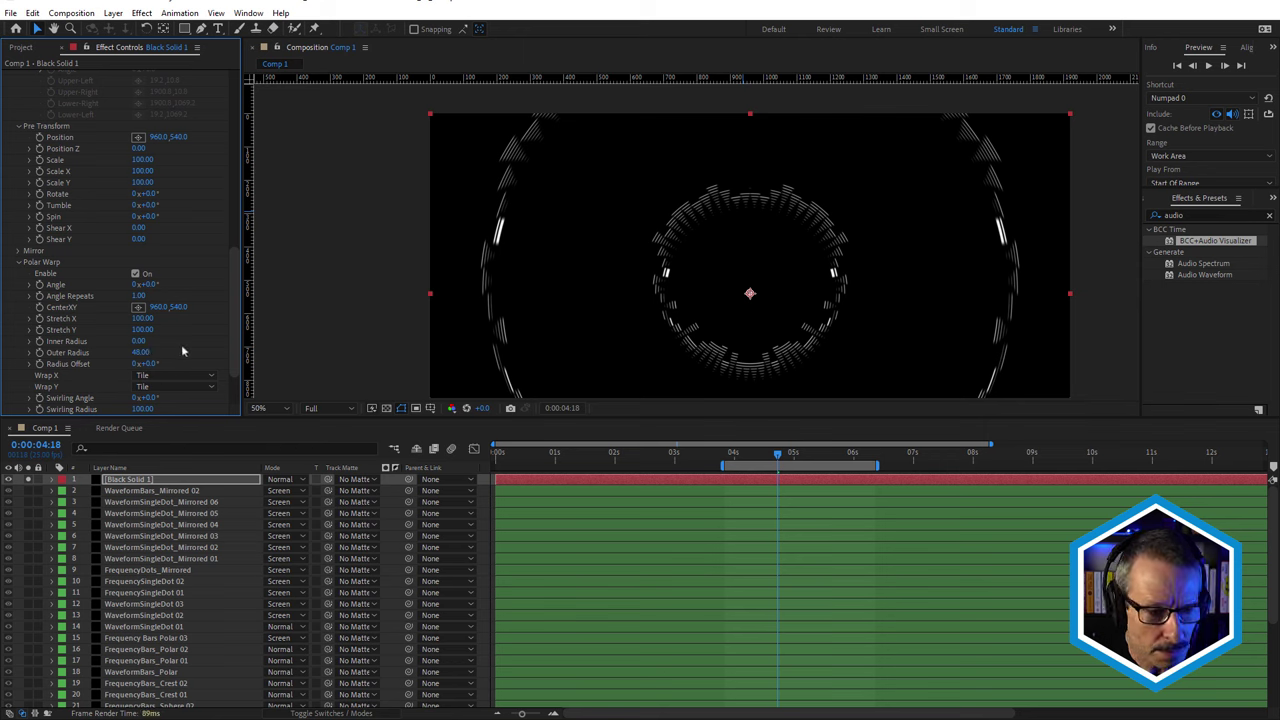
key(ctrl+z)
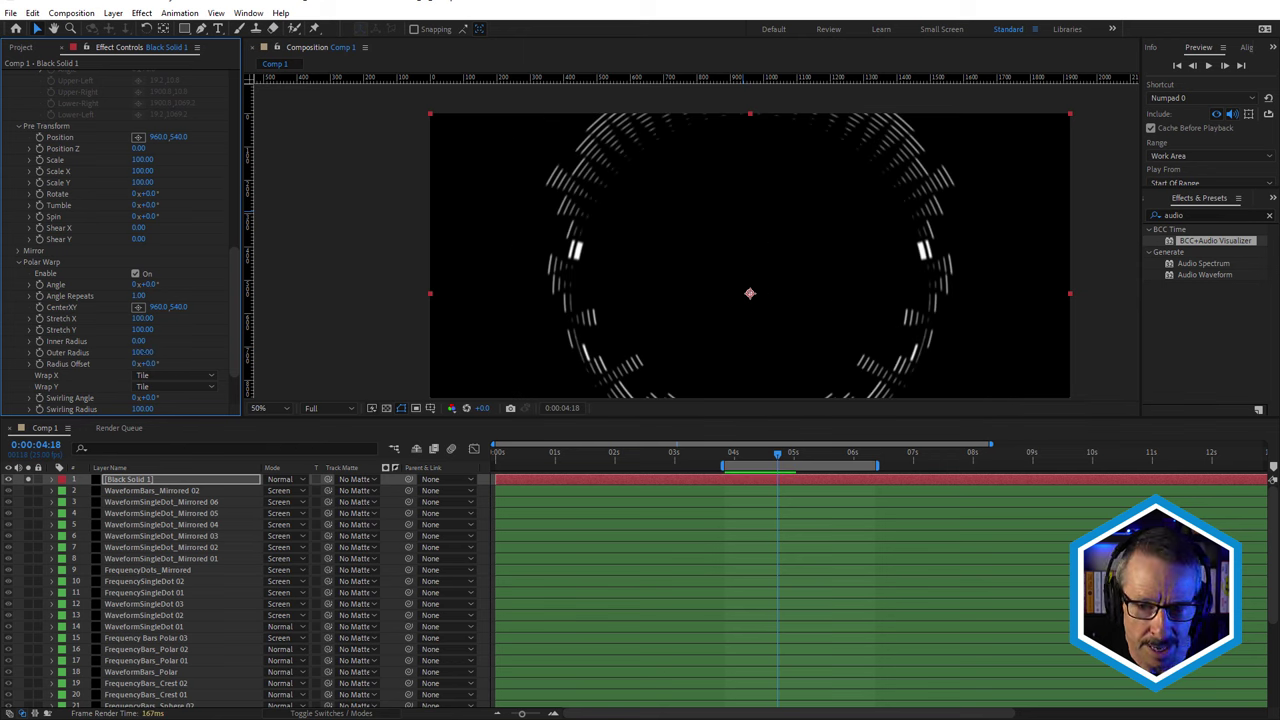
drag(141, 352, 110, 352)
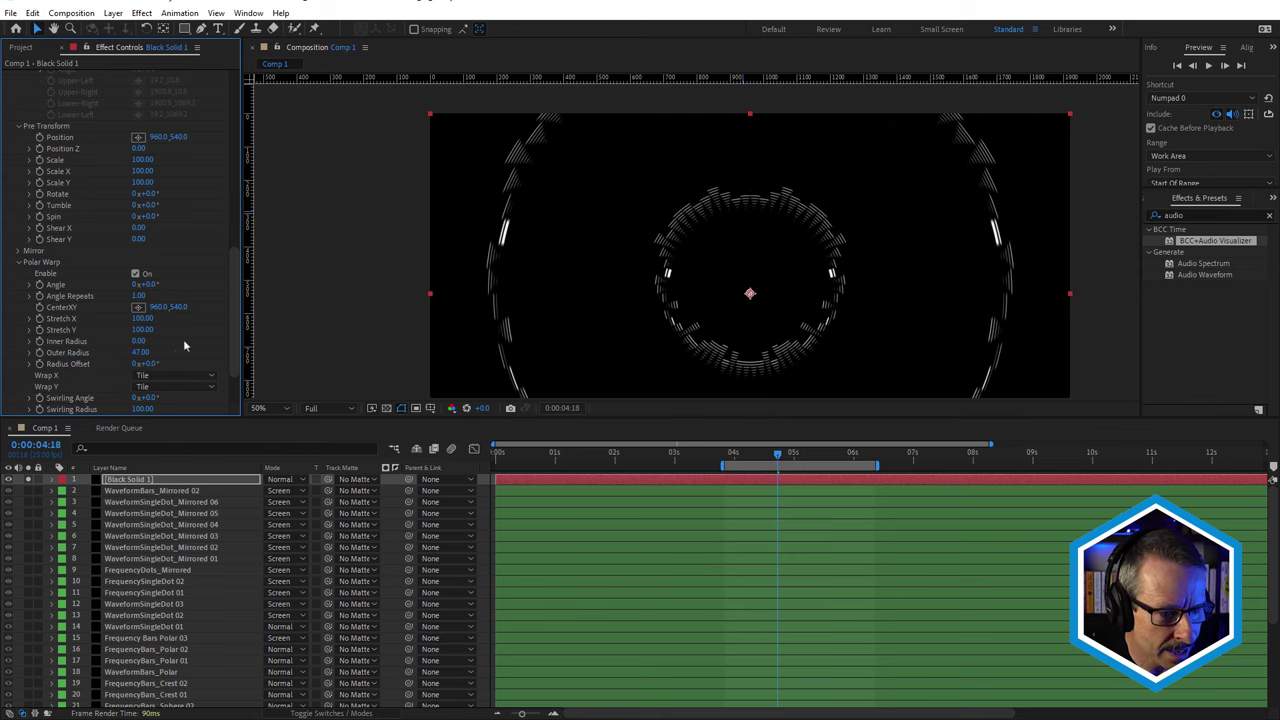
Set Polar Warp Wrap X and Wrap Y to None to remove the outer arcs
click(166, 376)
click(166, 390)
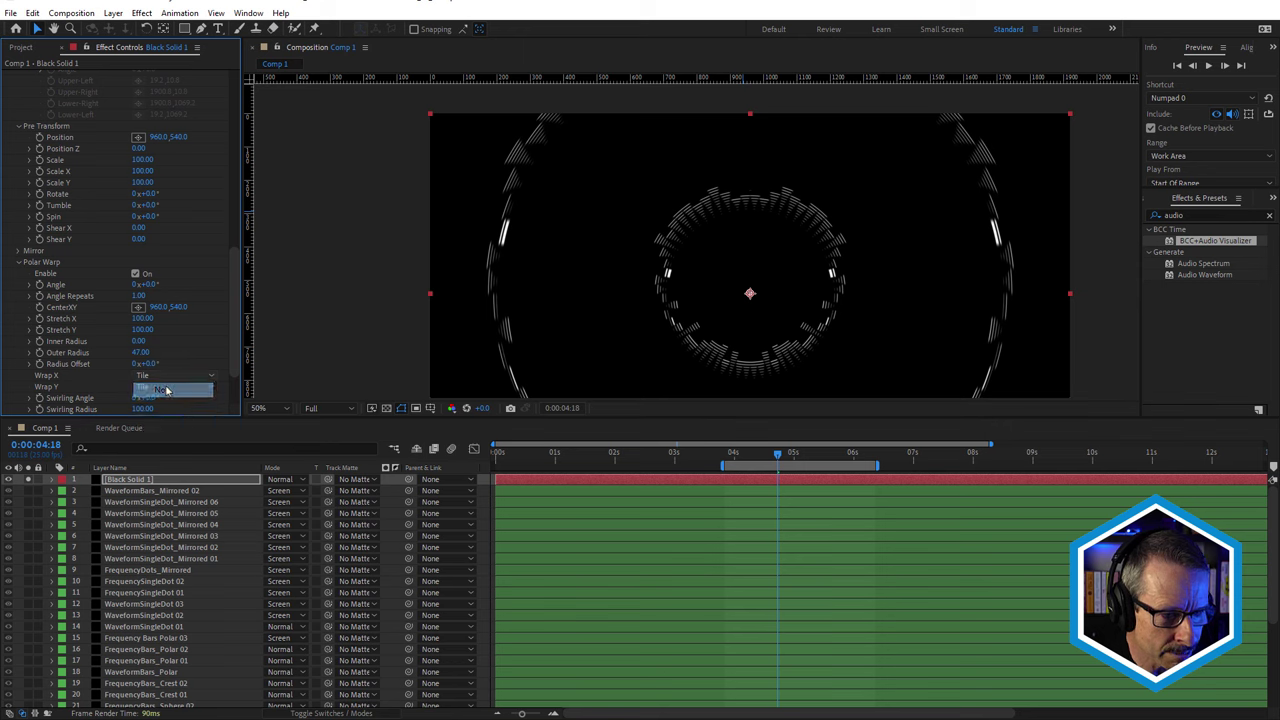
click(164, 388)
click(167, 400)
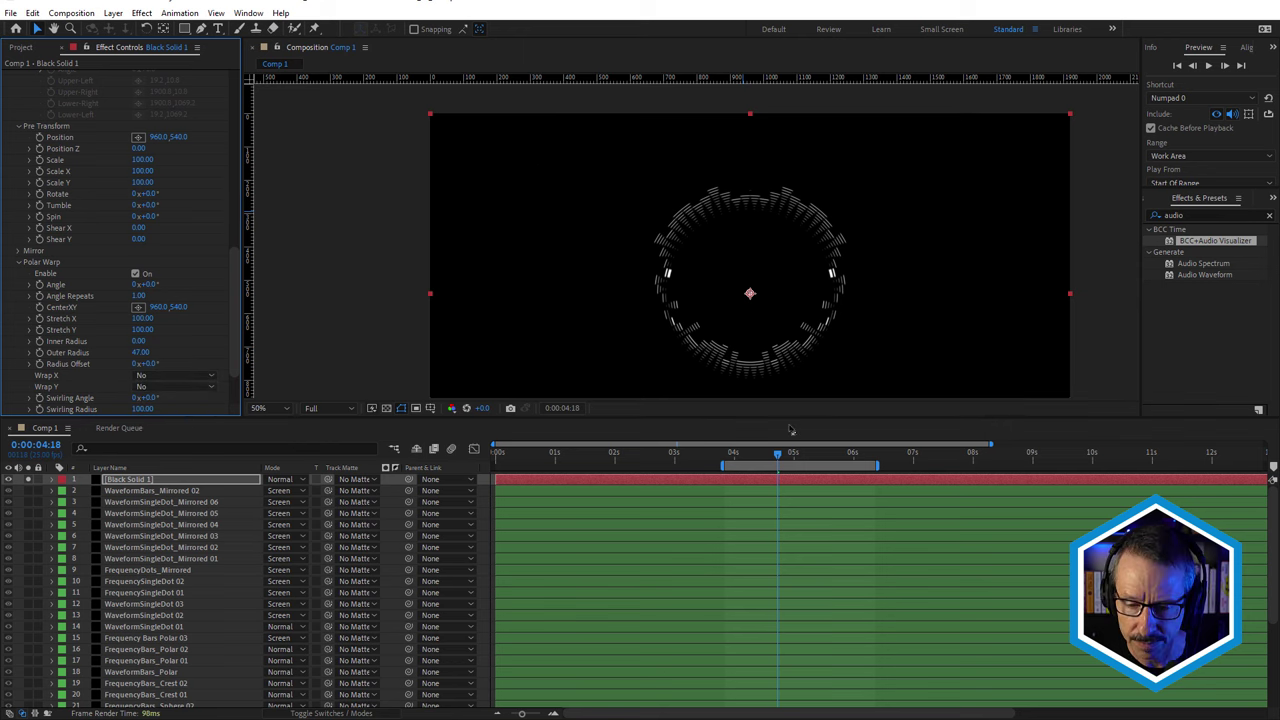
Preview the single ring and stop at a frame around 0:00:05:02
scroll(770, 270, down, 2)
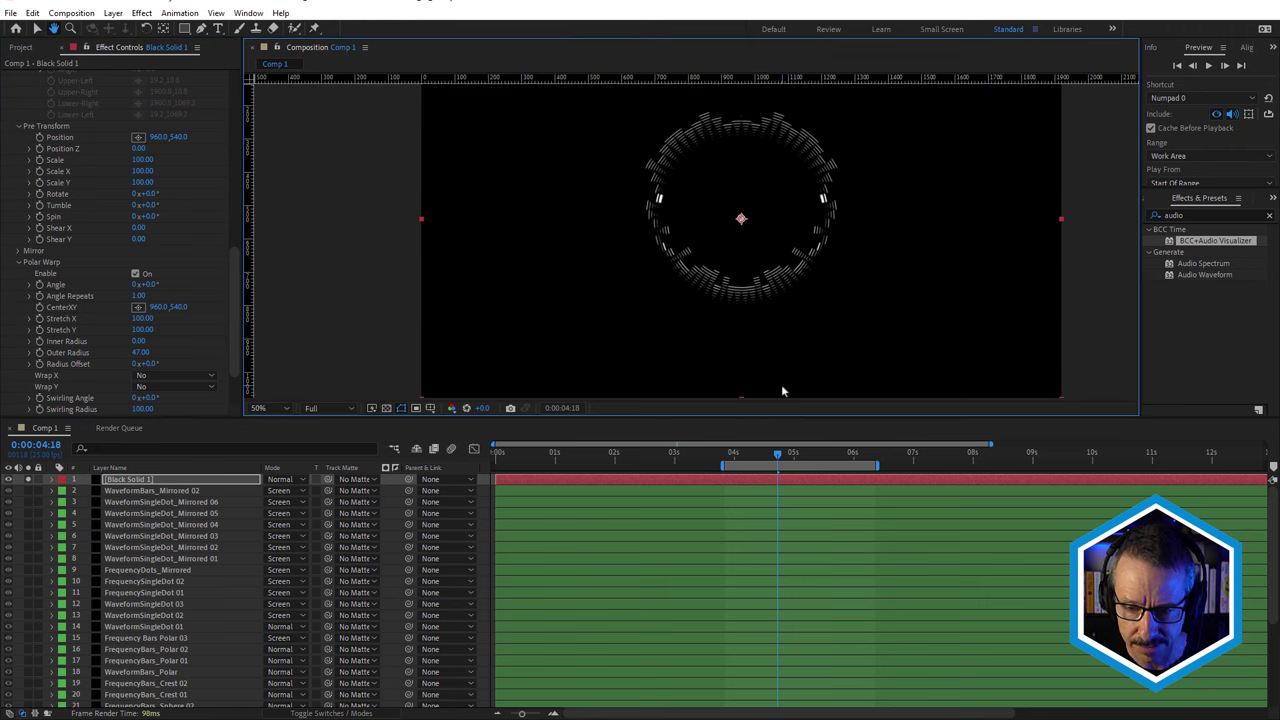
key(space)
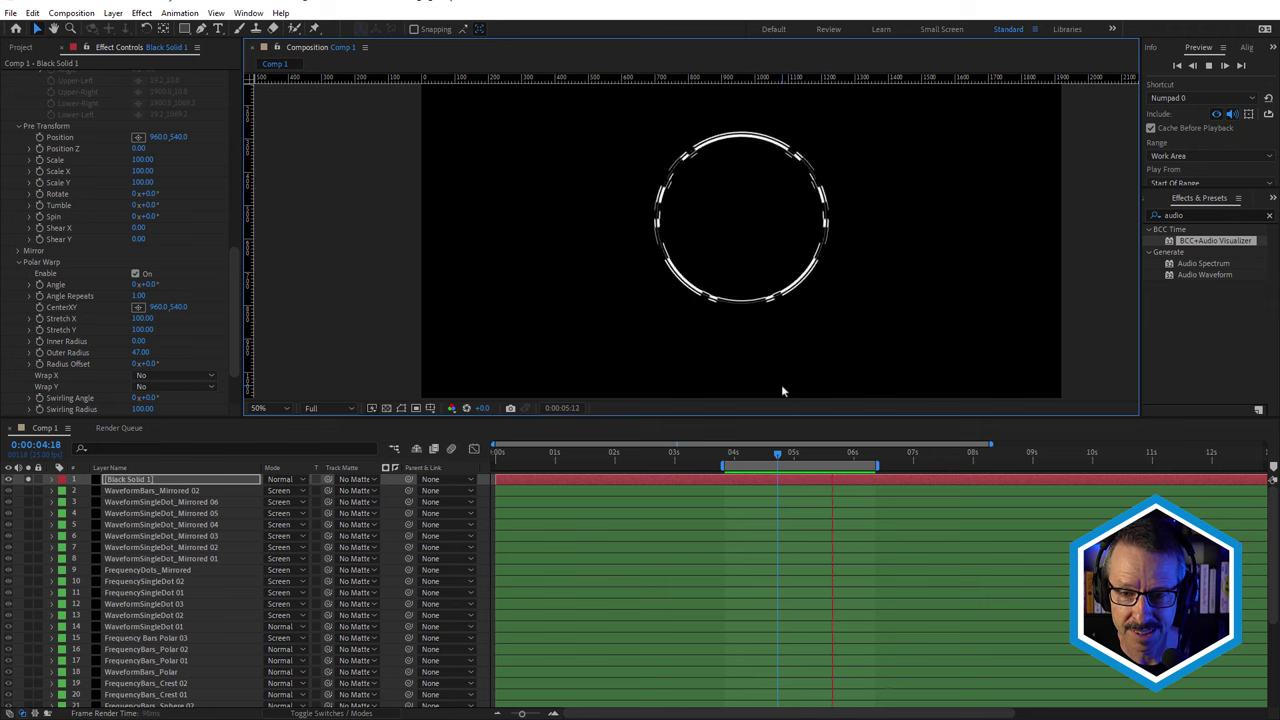
key(space)
drag(741, 459, 797, 458)
mouse_move(232, 262)
mouse_down()
mouse_move(231, 134)
mouse_move(233, 272)
mouse_up()
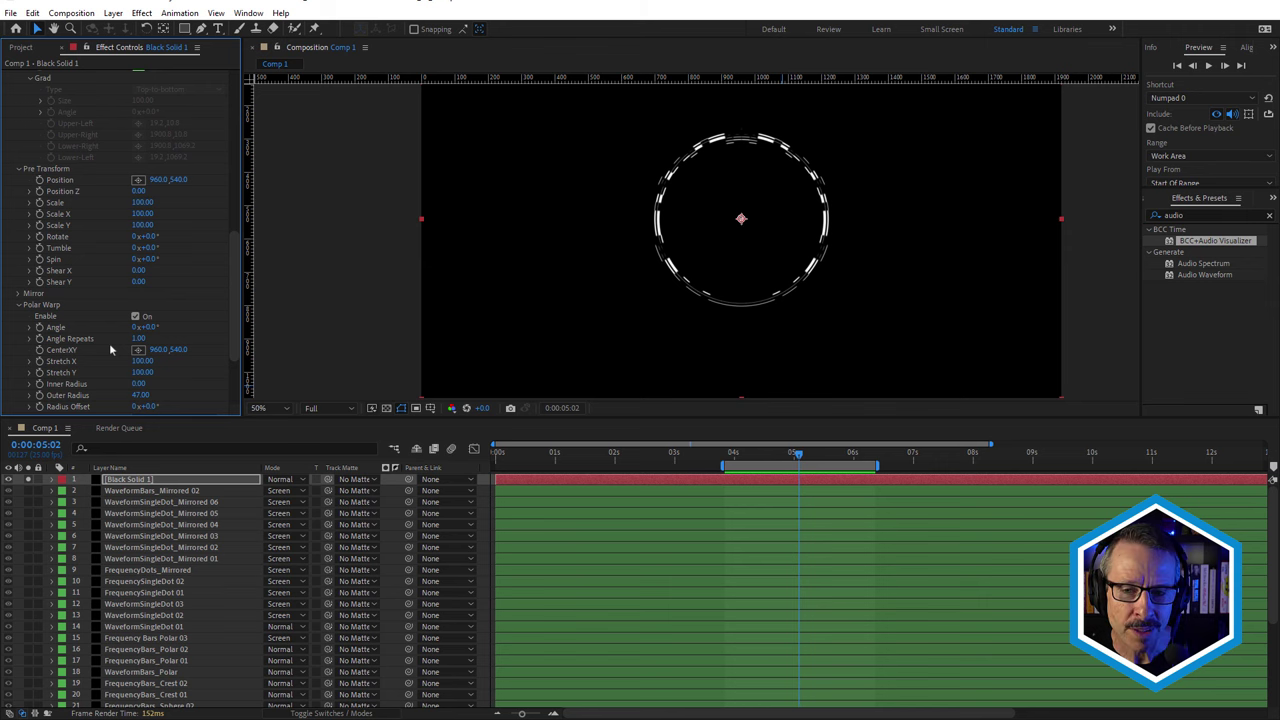
Scrub the Generator Scale up to 103.10 and check the wider ring at nearby frames
mouse_move(790, 462)
mouse_down()
mouse_move(765, 462)
mouse_move(823, 459)
mouse_move(810, 462)
mouse_up()
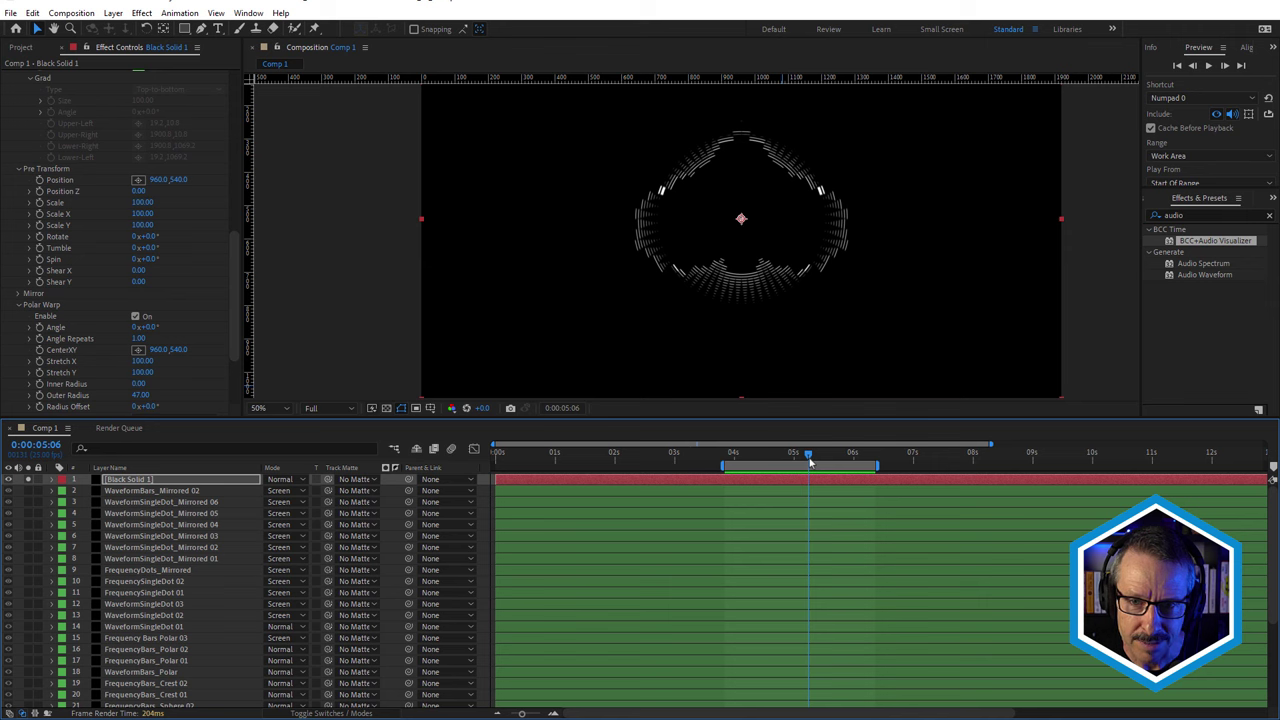
scroll(140, 218, up, 10)
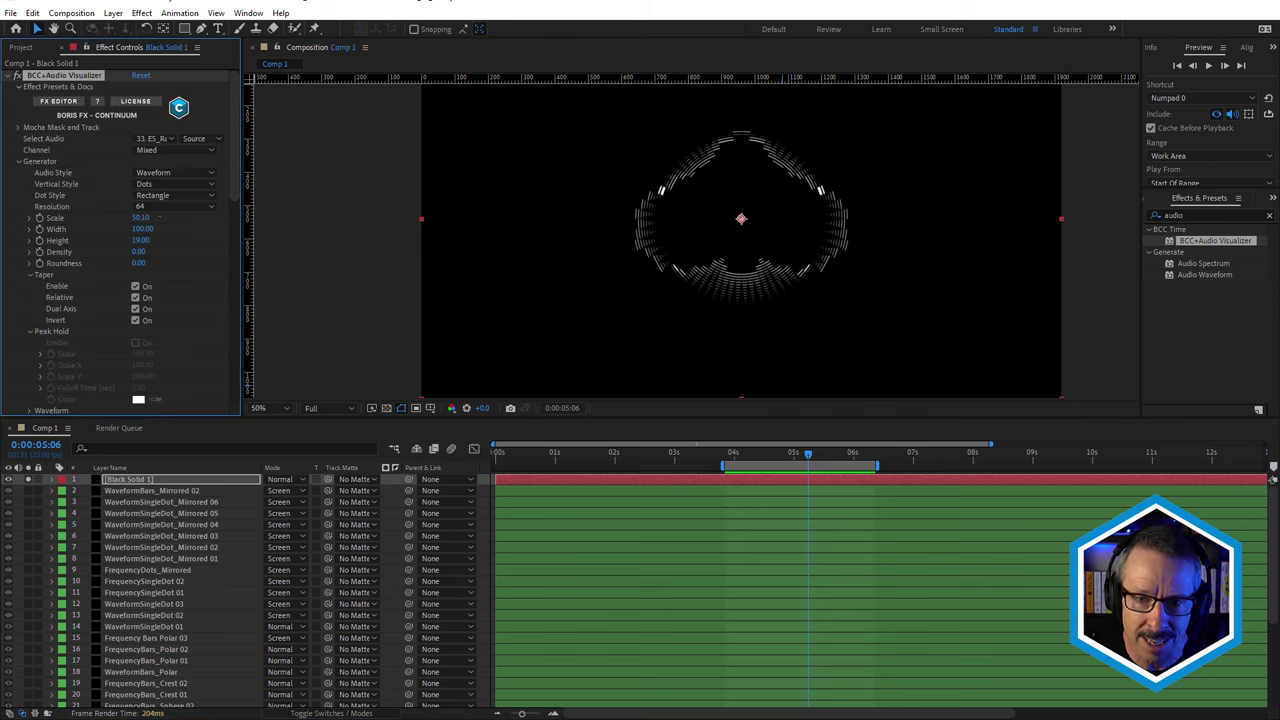
drag(160, 217, 212, 217)
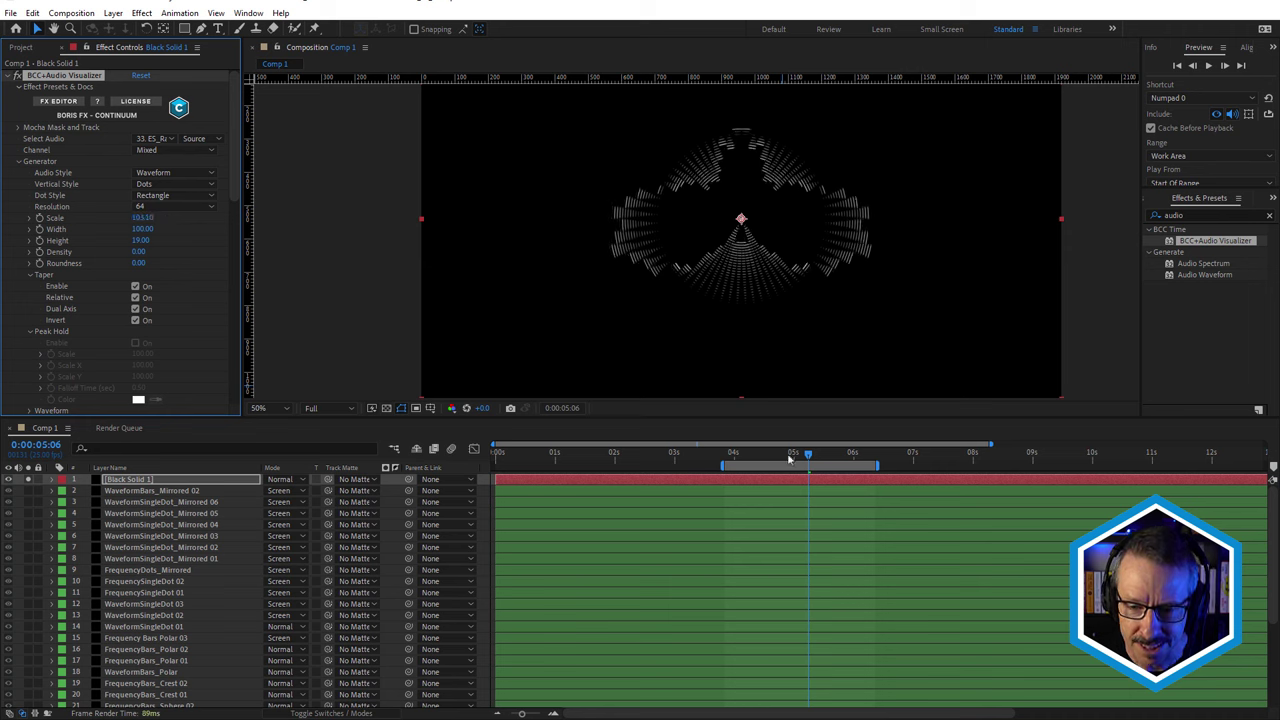
mouse_move(787, 456)
mouse_down()
mouse_move(767, 456)
mouse_move(801, 466)
mouse_move(805, 454)
mouse_up()
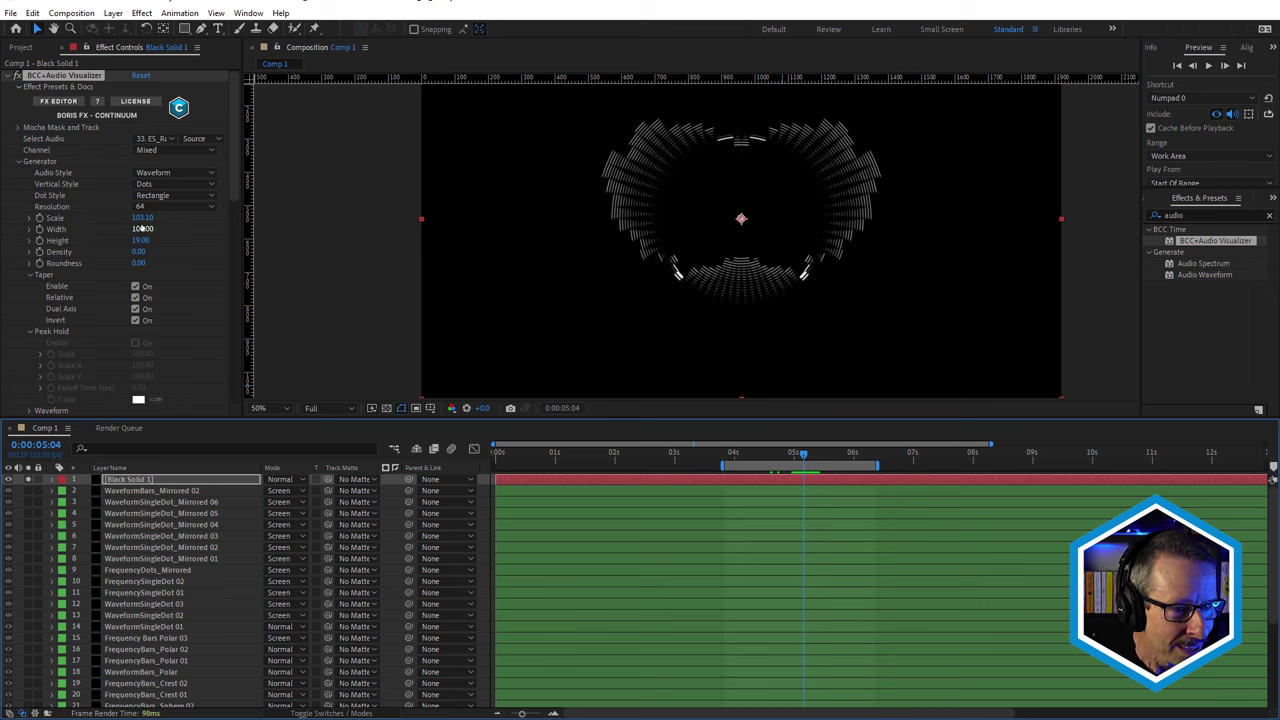
Narrow the dot Width, edit Density, and increase Roundness
drag(178, 229, 152, 229)
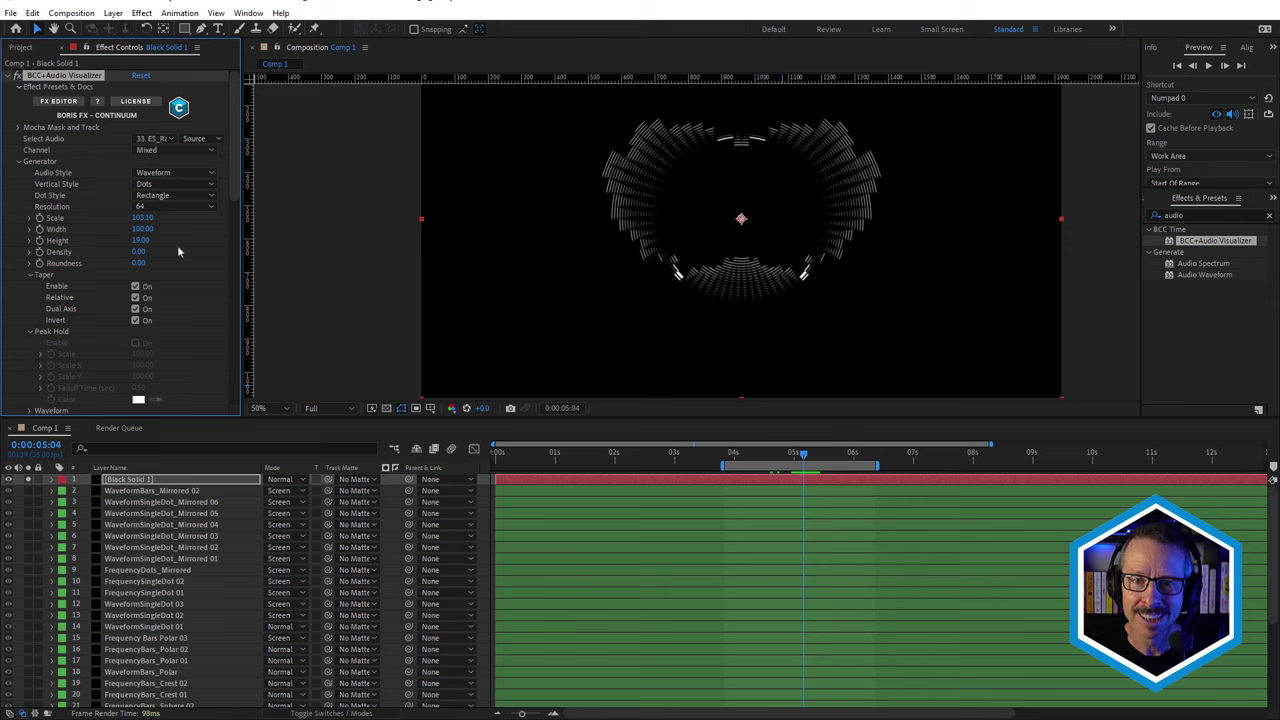
click(139, 253)
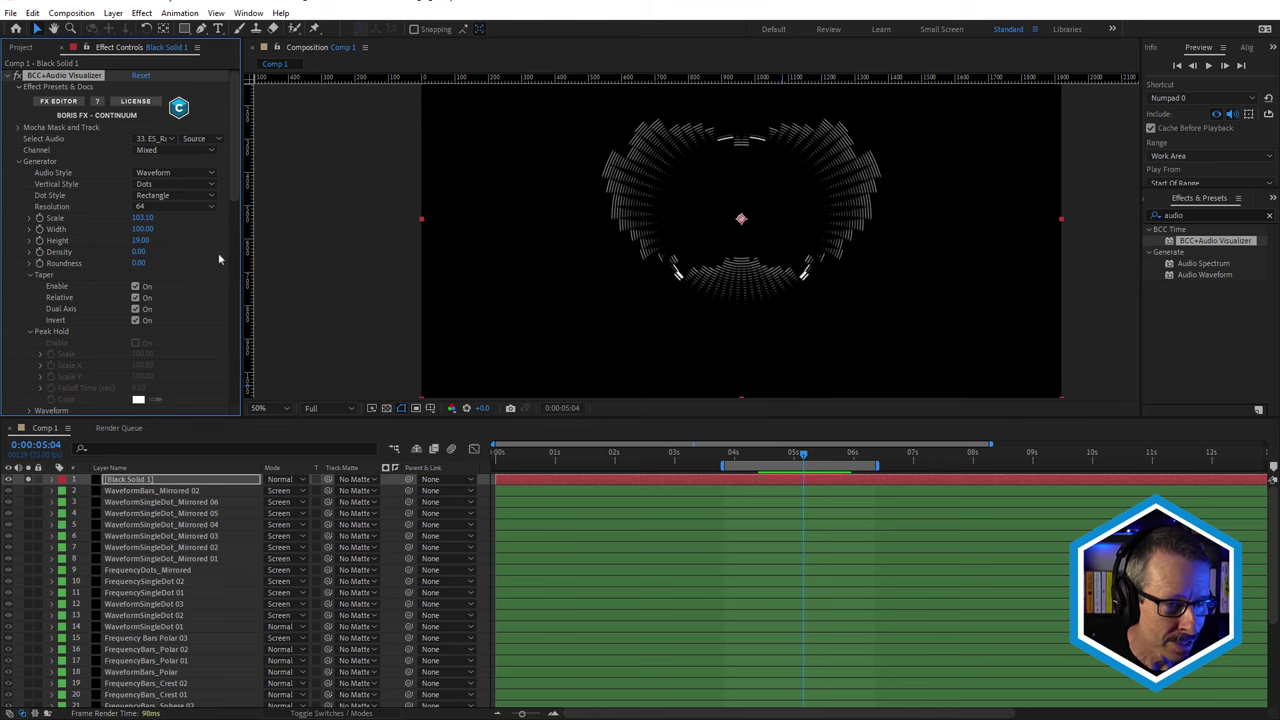
drag(138, 263, 160, 263)
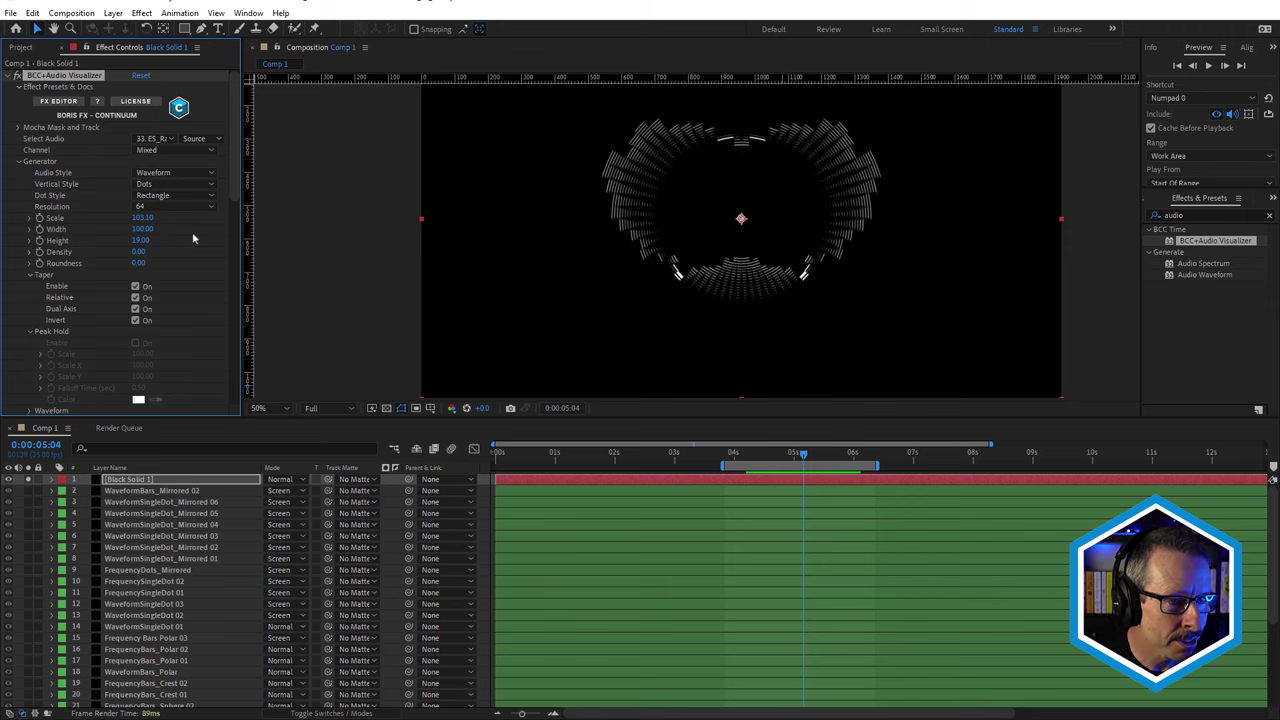
click(172, 173)
click(174, 200)
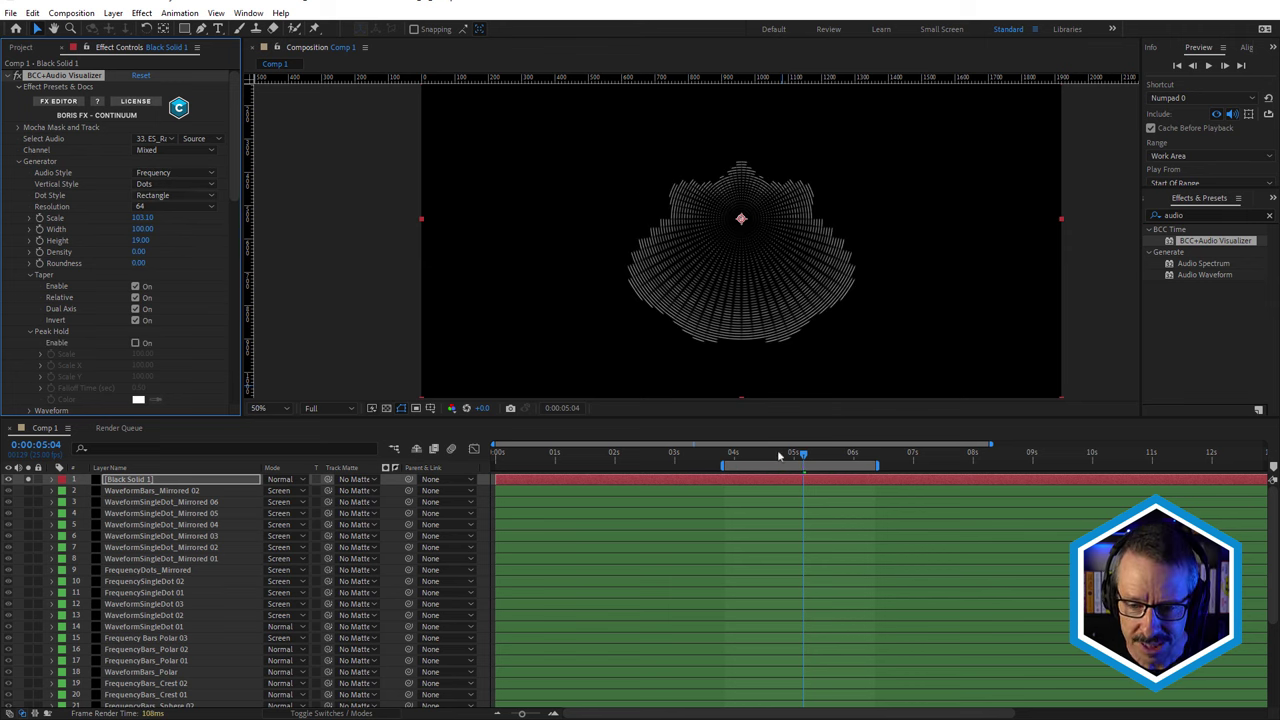
drag(790, 457, 829, 460)
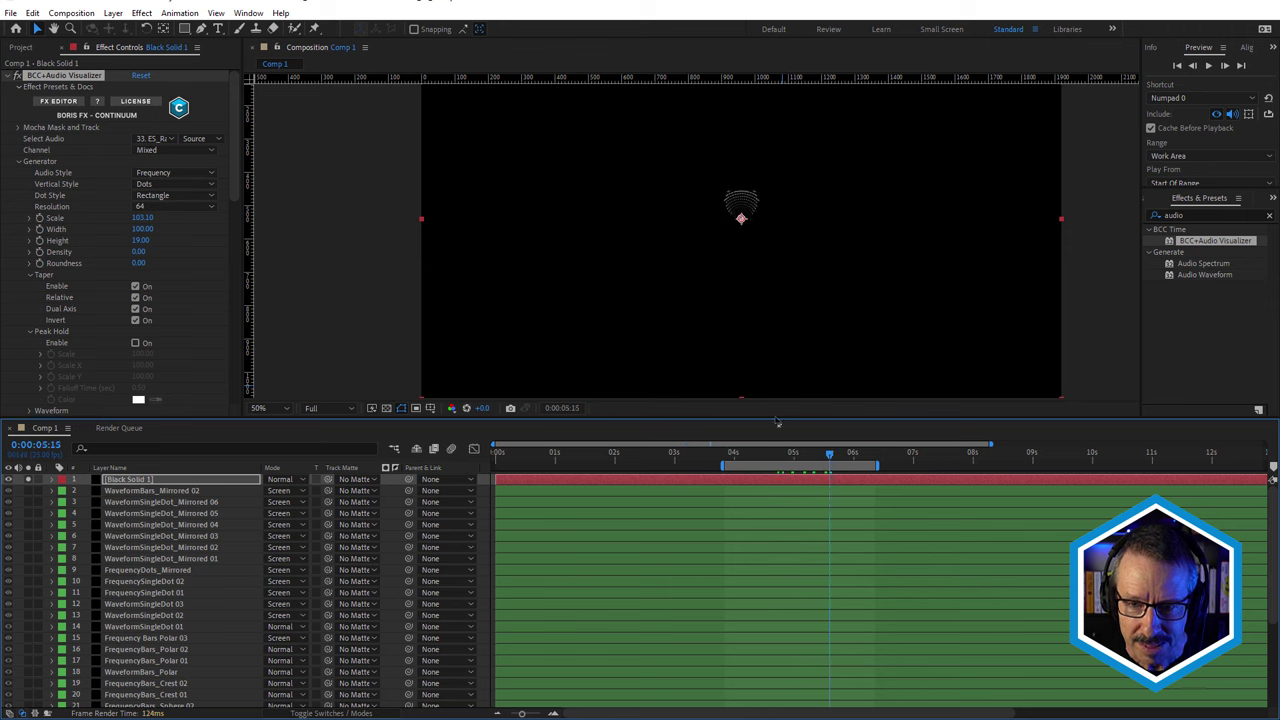
key(ctrl+z)
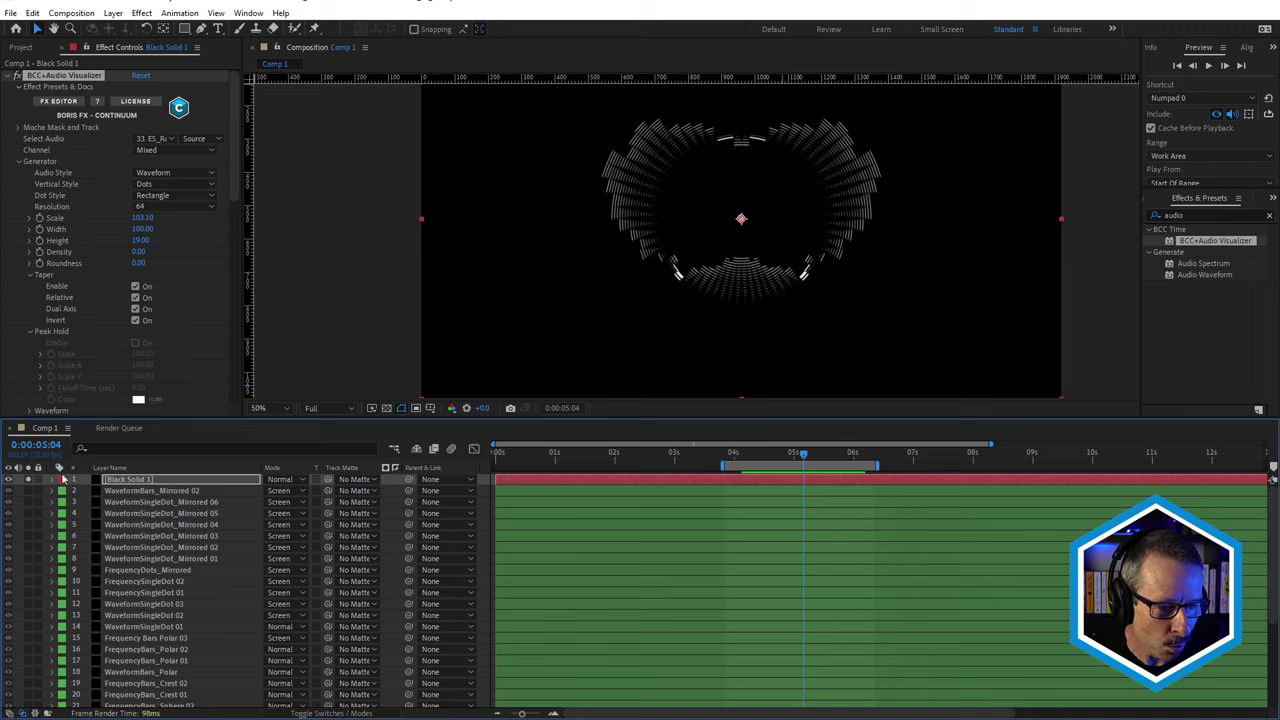
Select the Black Solid 1 layer and duplicate it with Ctrl+D
click(128, 483)
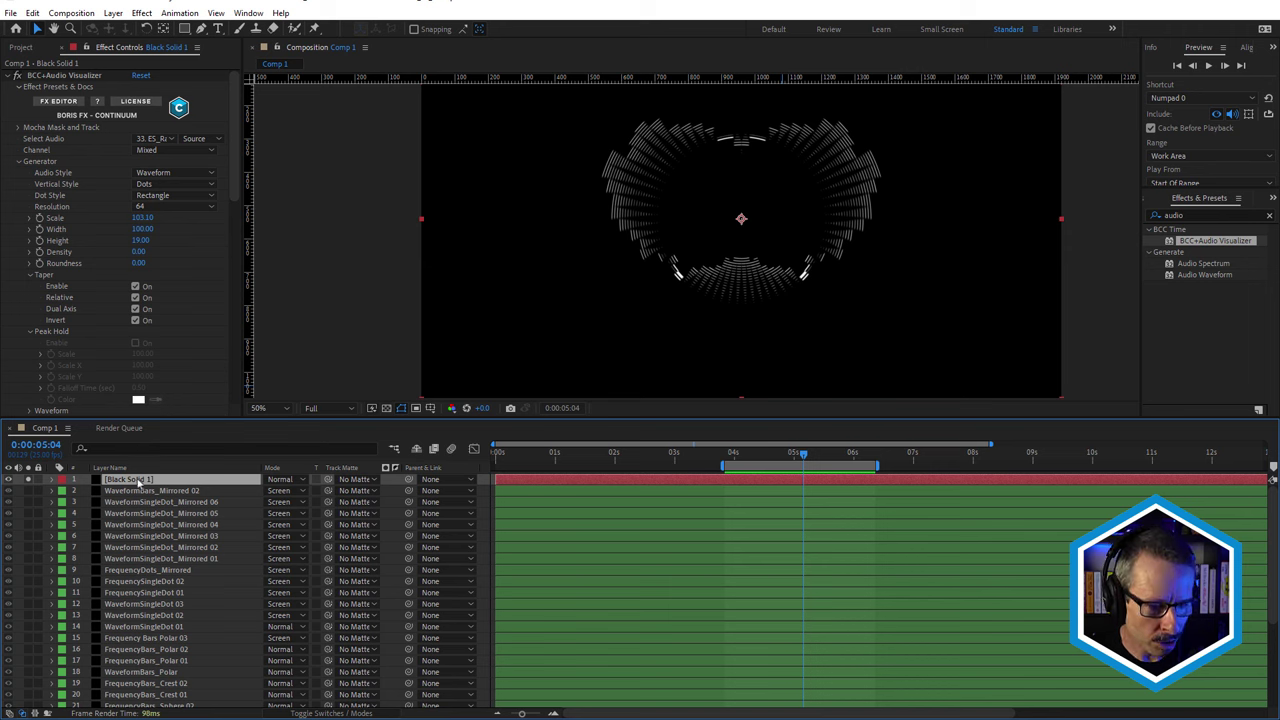
key(ctrl+d)
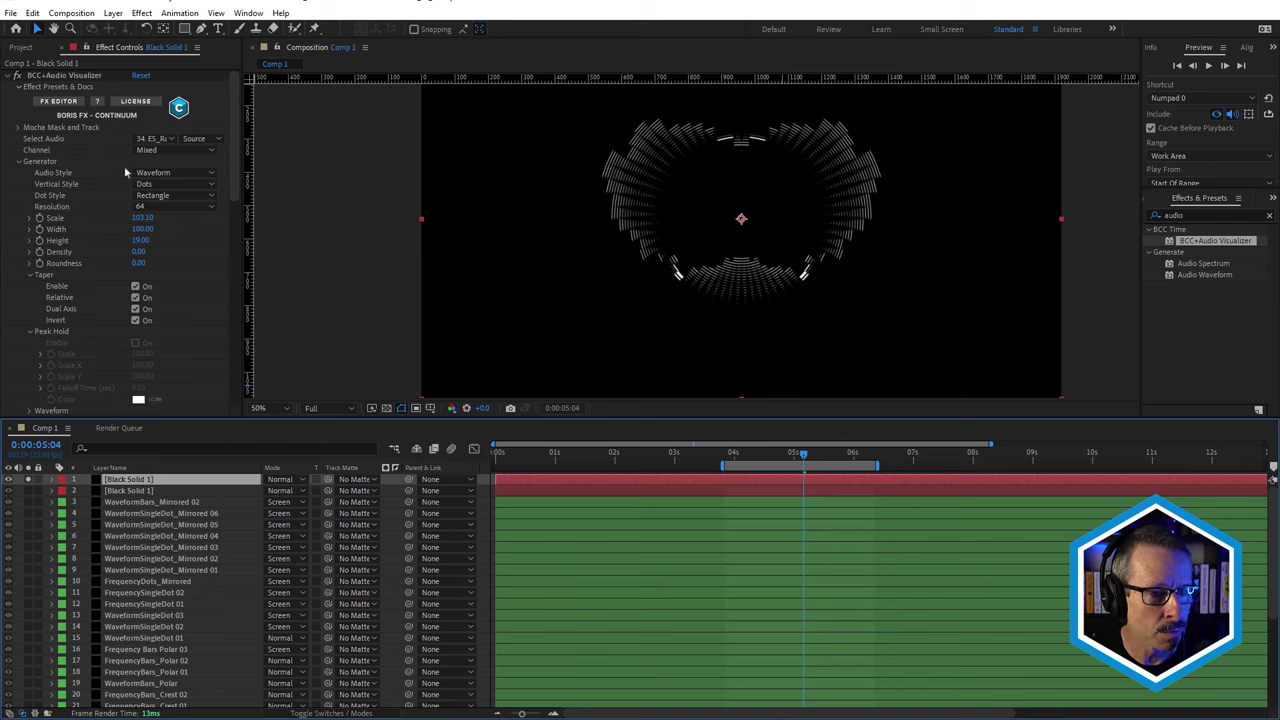
Set Vertical Style to Dots, try Ellipse dots, then return Dot Style to Rectangle
click(174, 195)
click(179, 203)
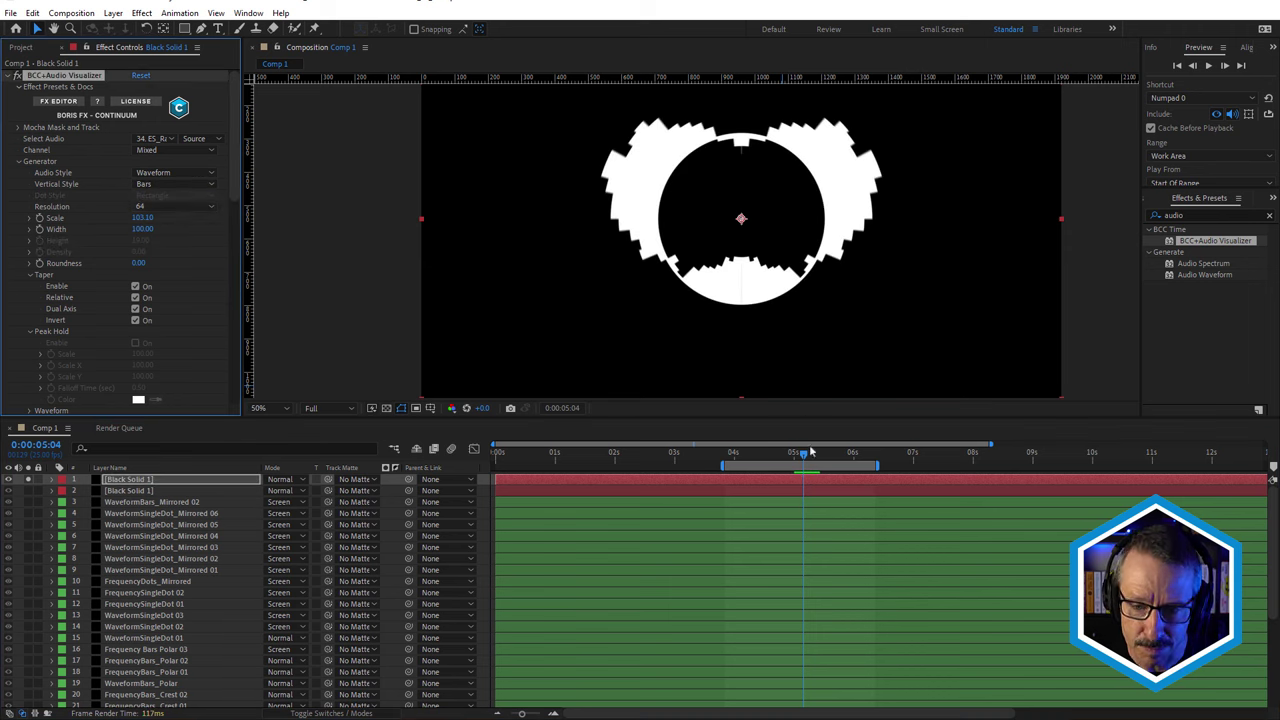
drag(760, 460, 812, 455)
key(ctrl+z)
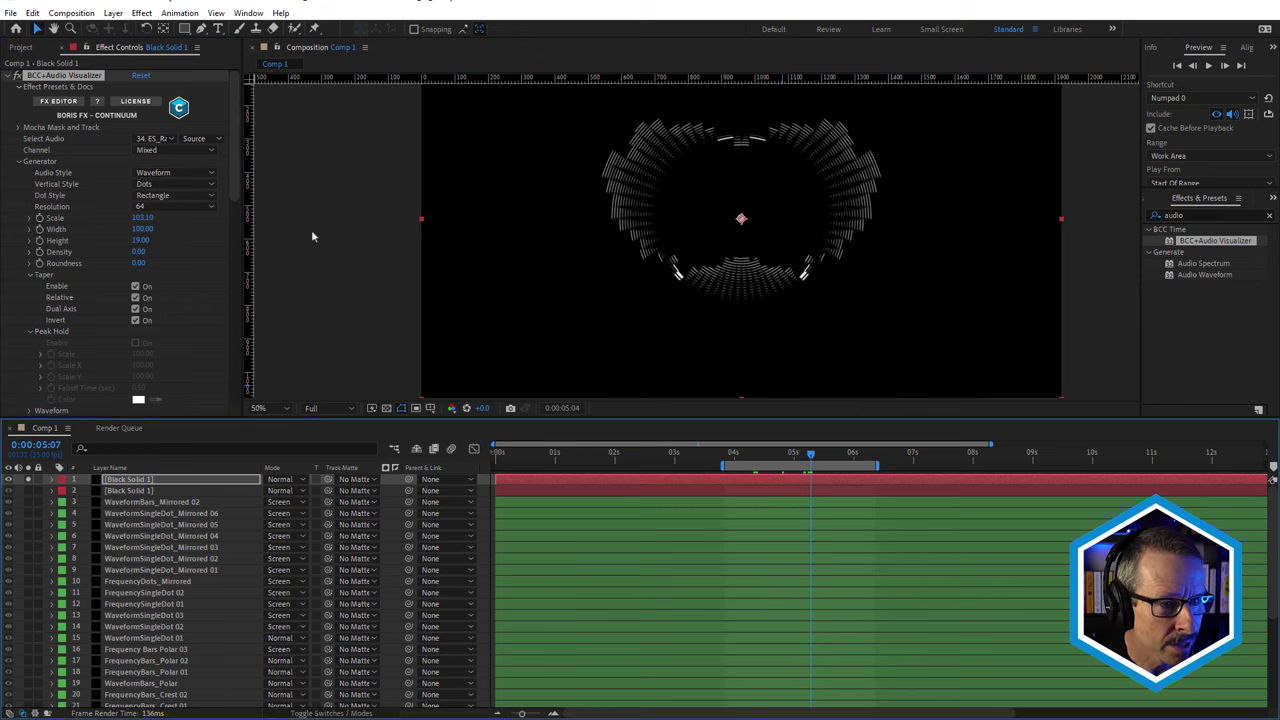
click(179, 196)
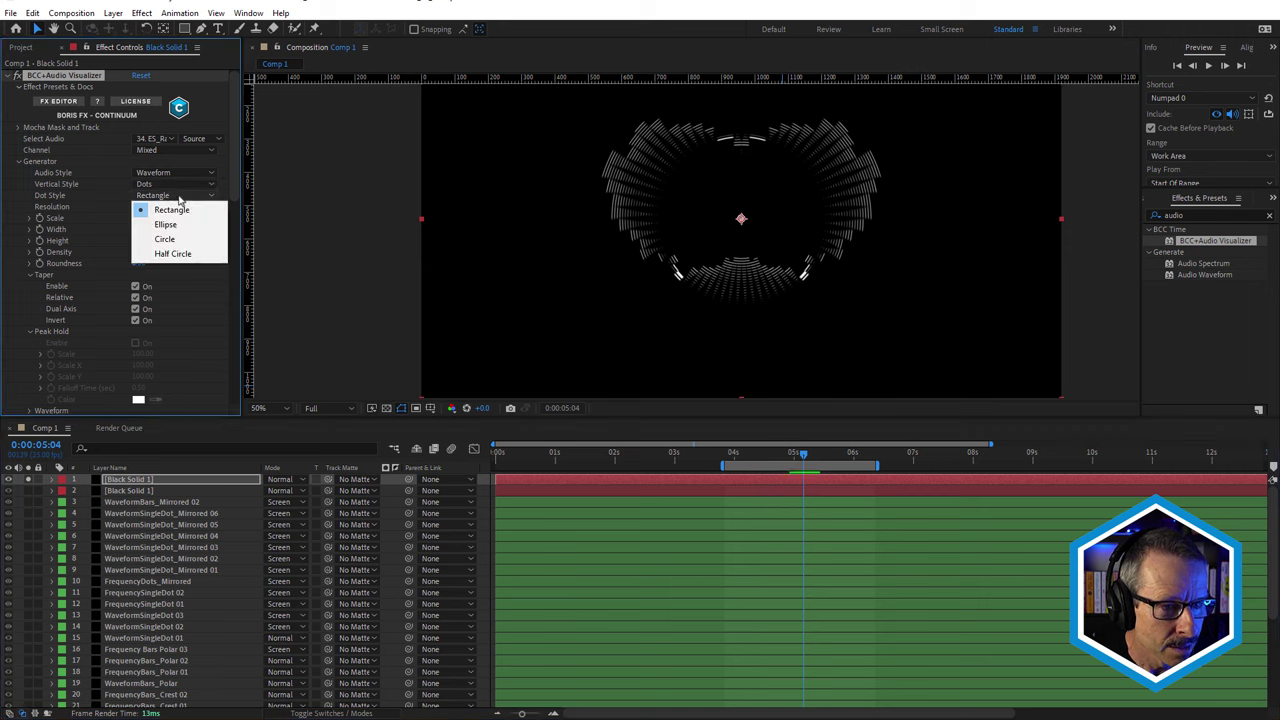
click(172, 225)
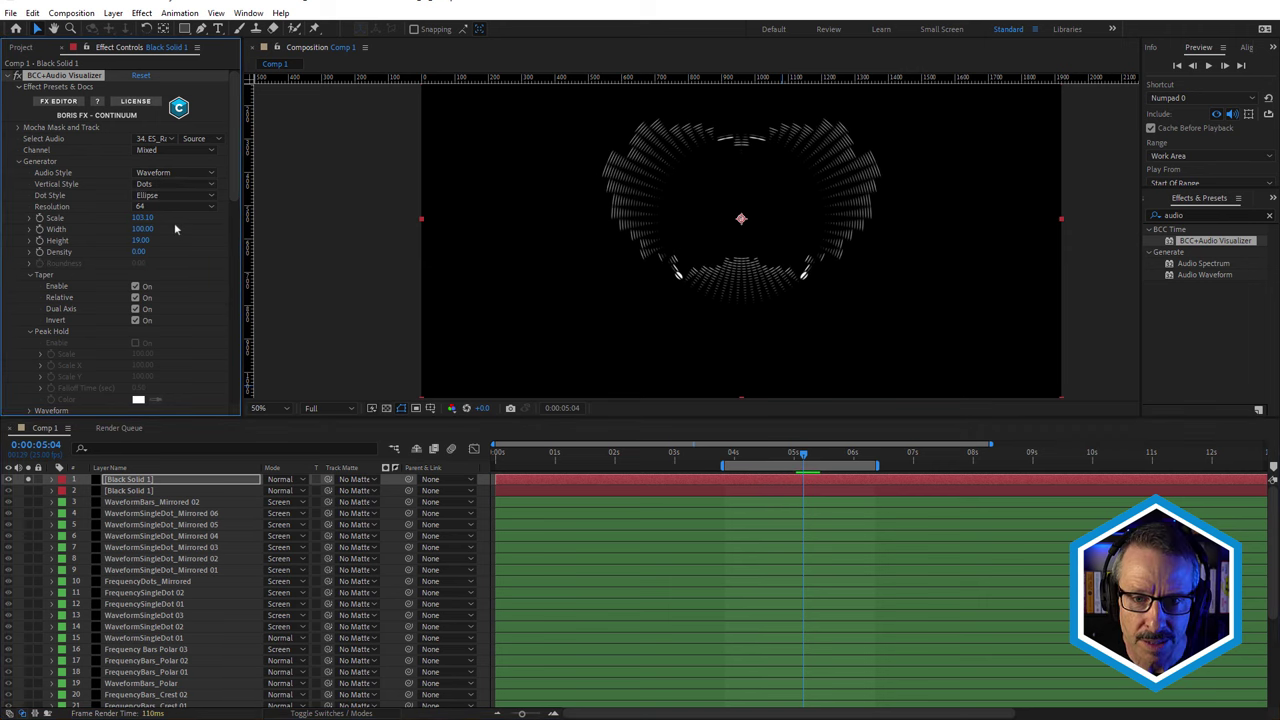
click(174, 196)
click(150, 208)
Choose Single Dot vertical style and scrub Scale up to 163.10
click(168, 185)
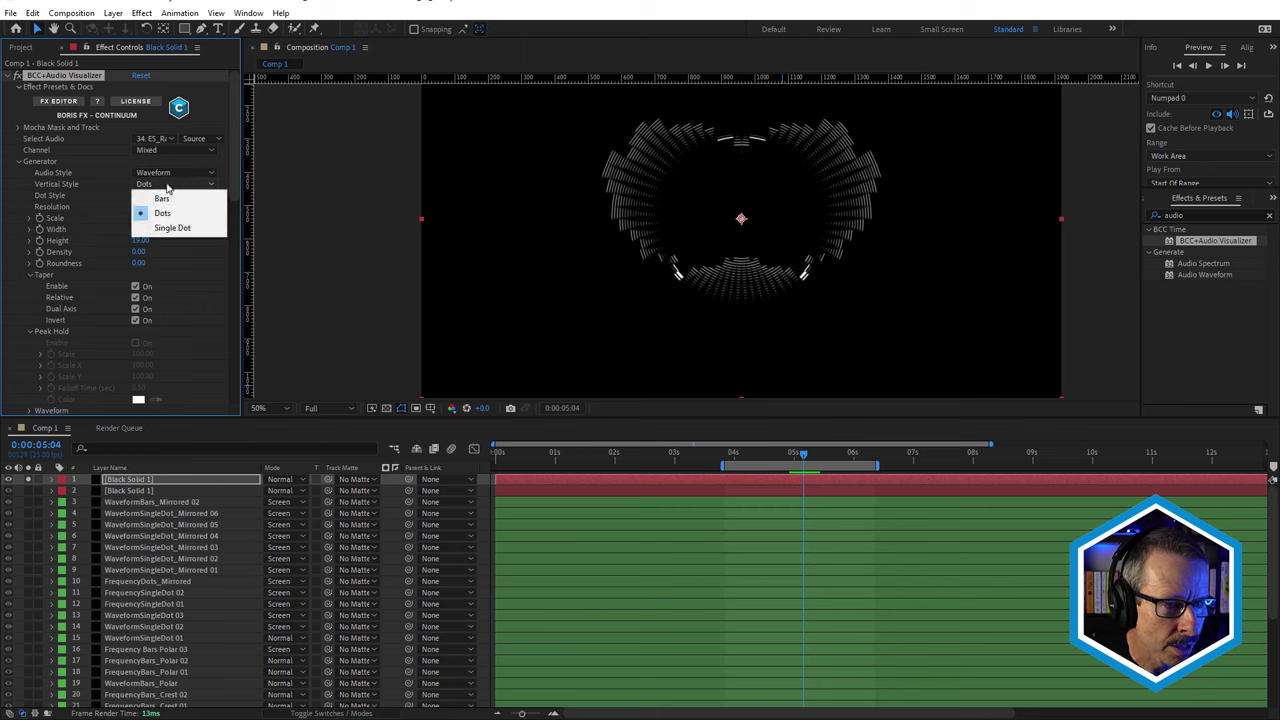
click(171, 228)
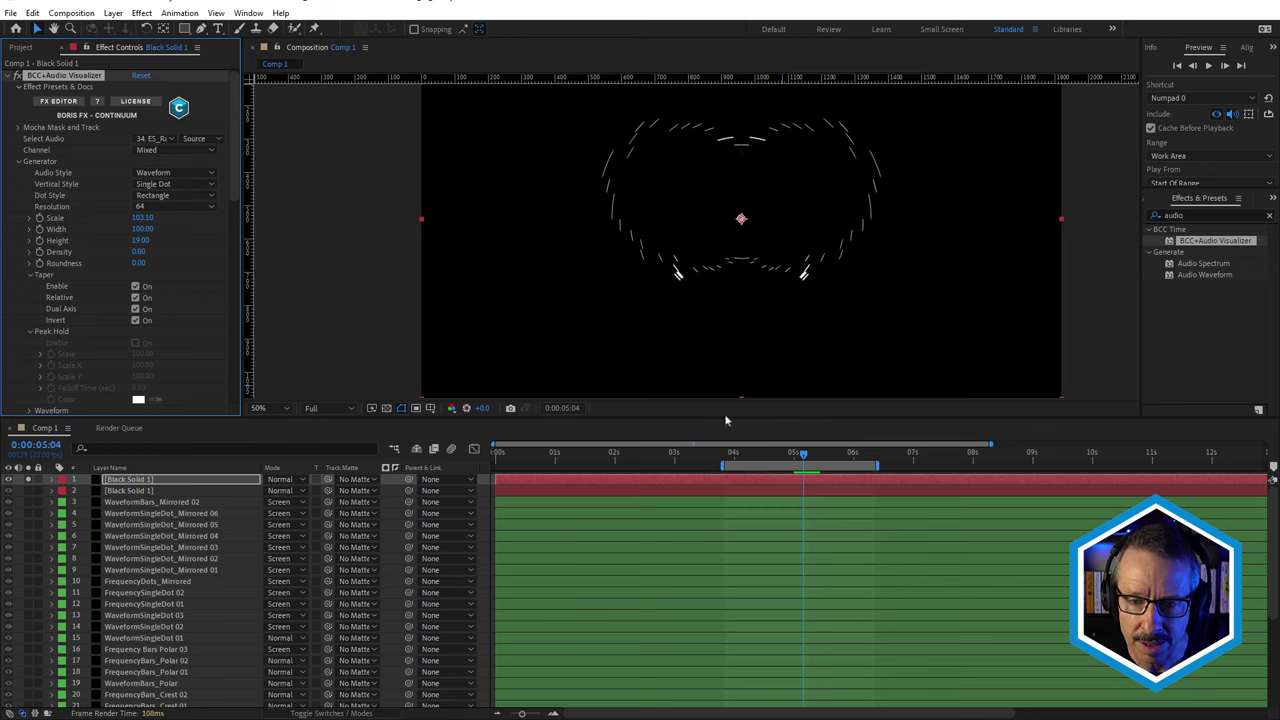
drag(748, 459, 779, 466)
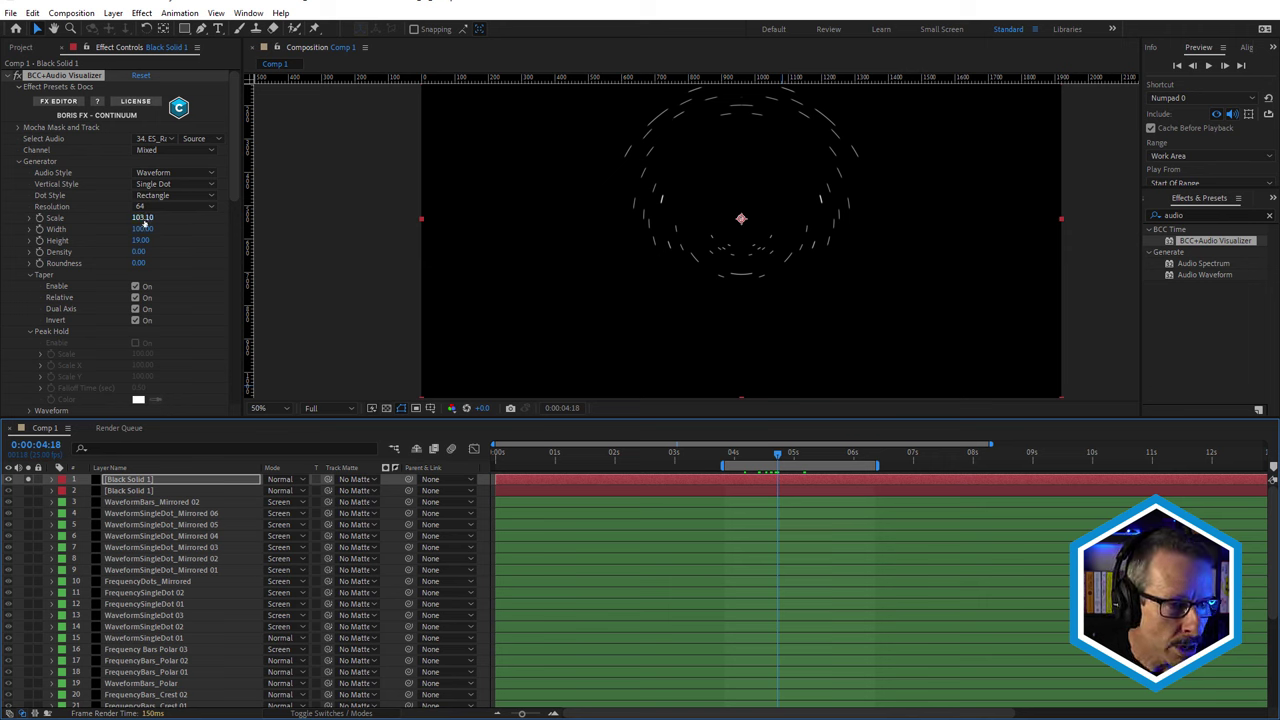
drag(143, 221, 203, 221)
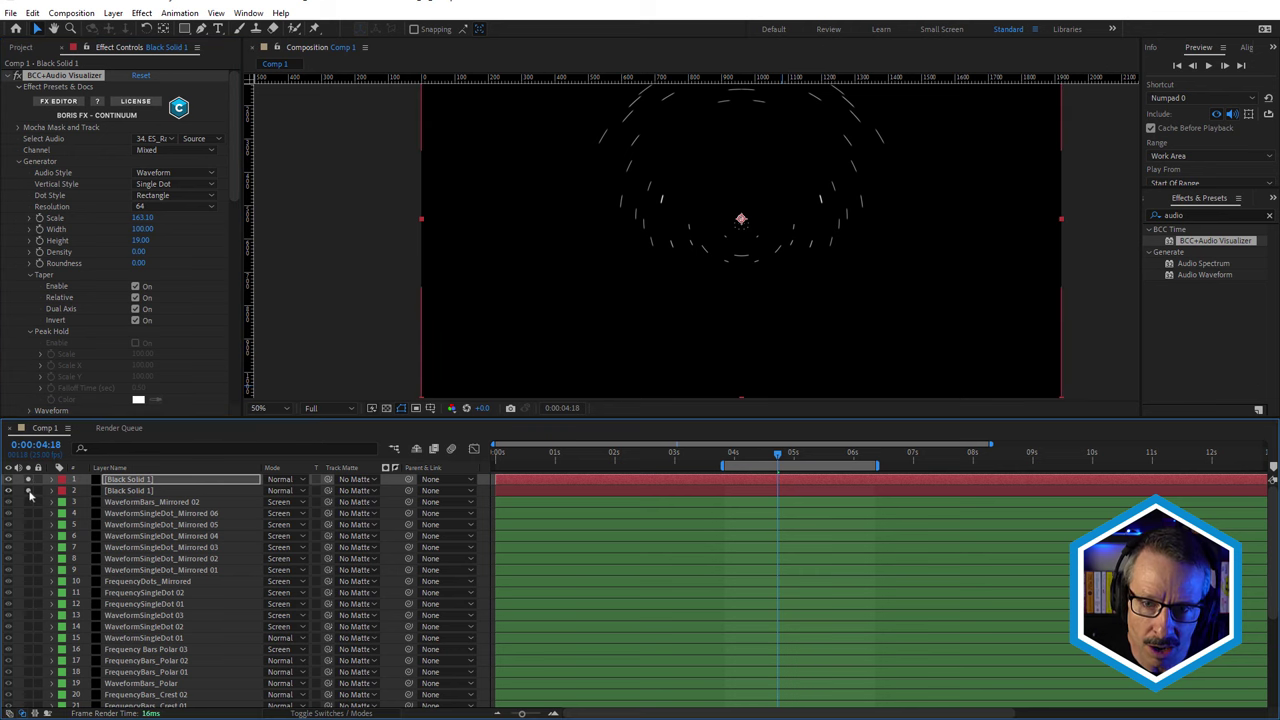
Set the top layer's blending mode to Screen
click(282, 479)
click(349, 239)
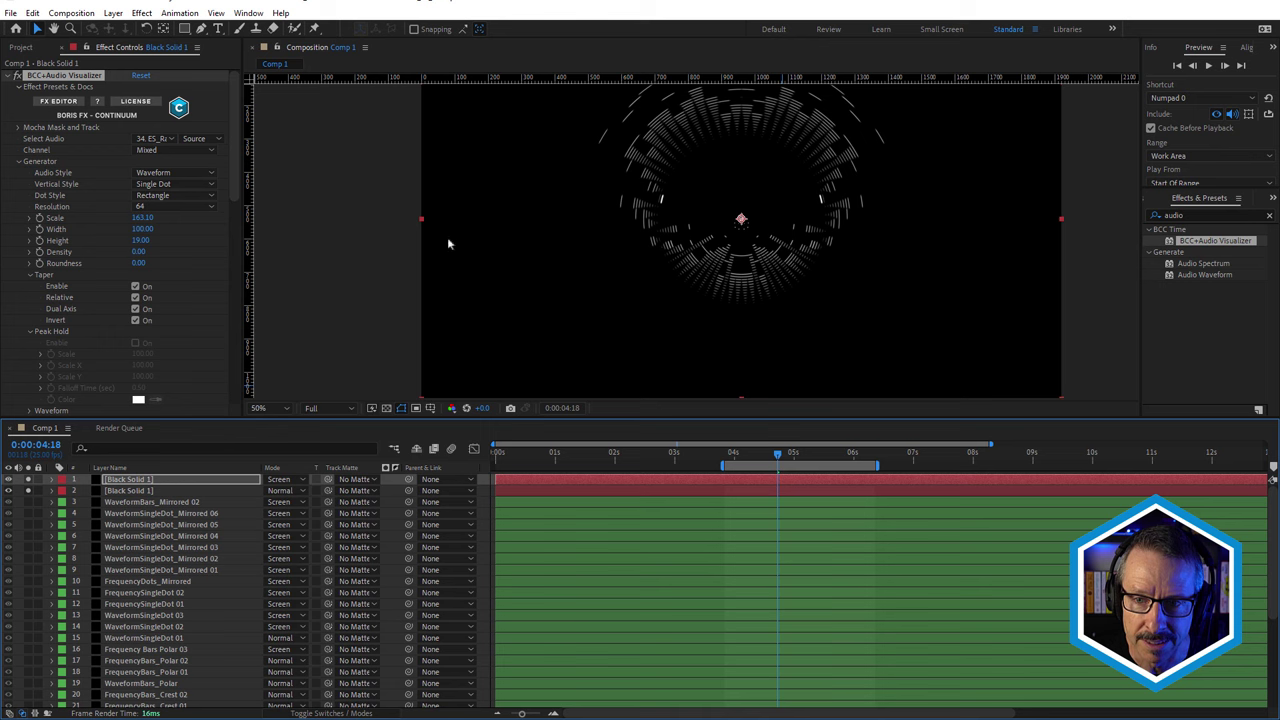
drag(741, 455, 778, 465)
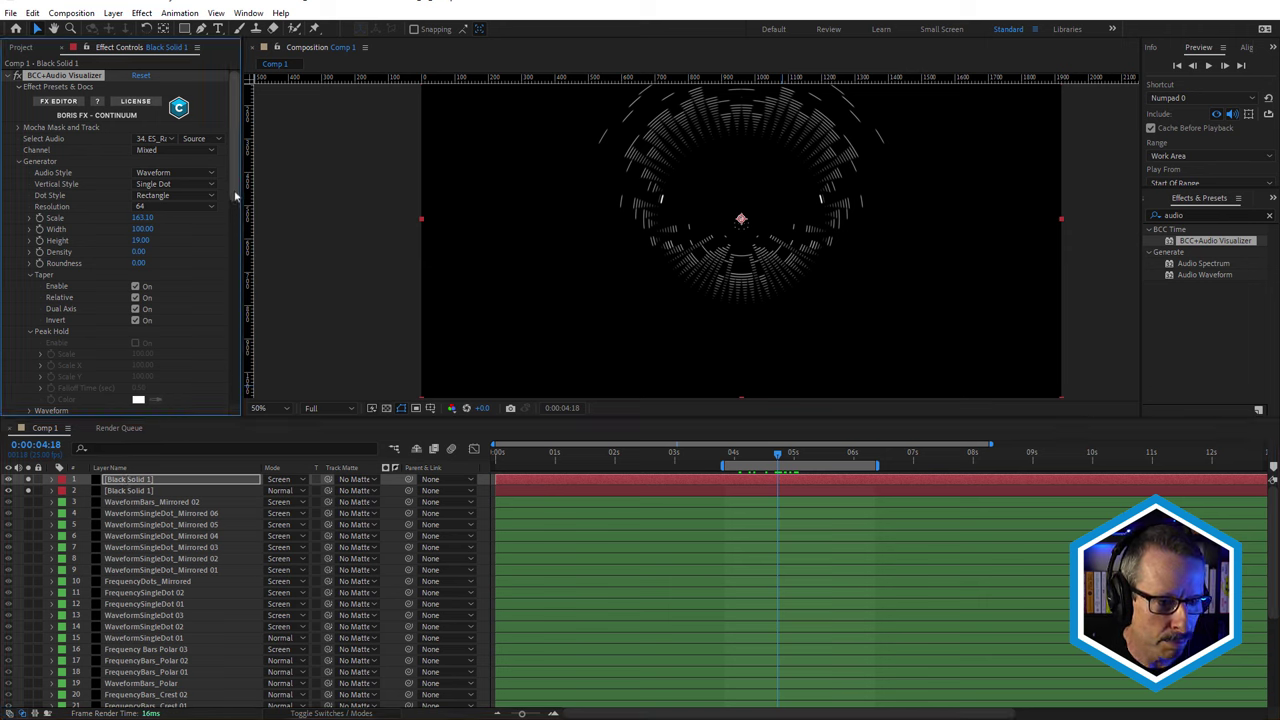
drag(233, 197, 233, 217)
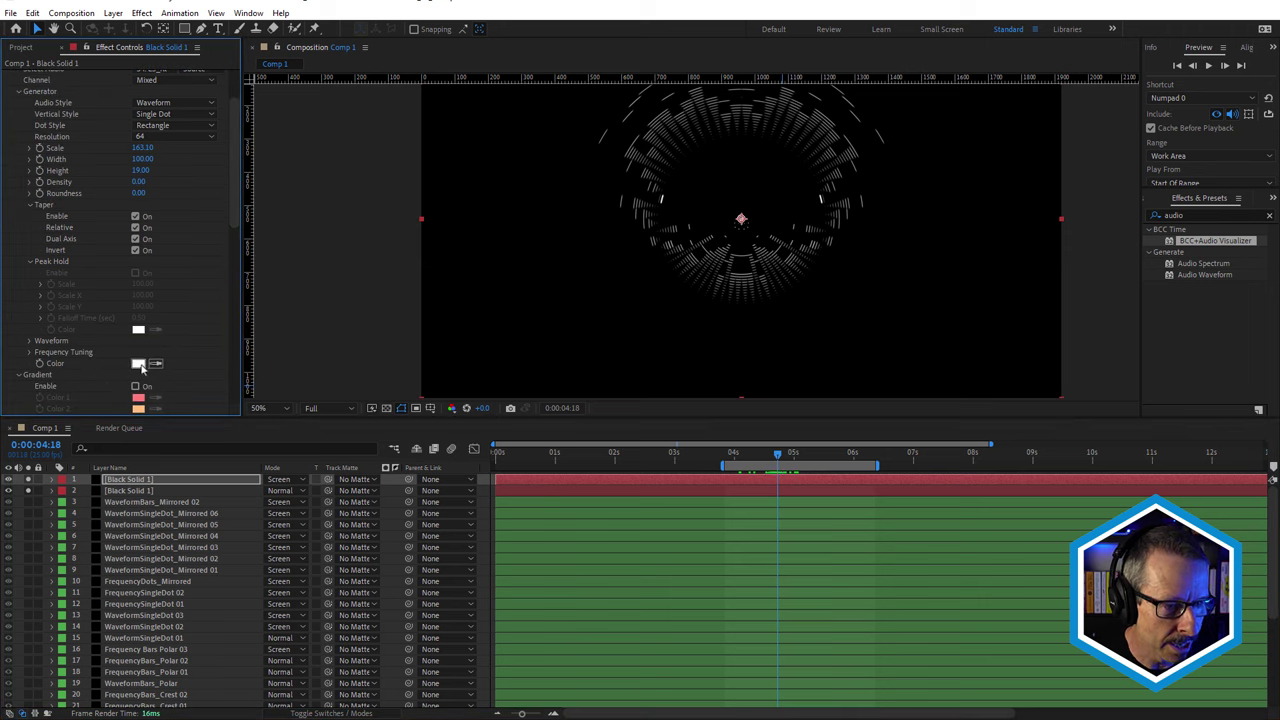
Try a red dot colour, then undo it to keep the dots white
click(139, 364)
click(681, 218)
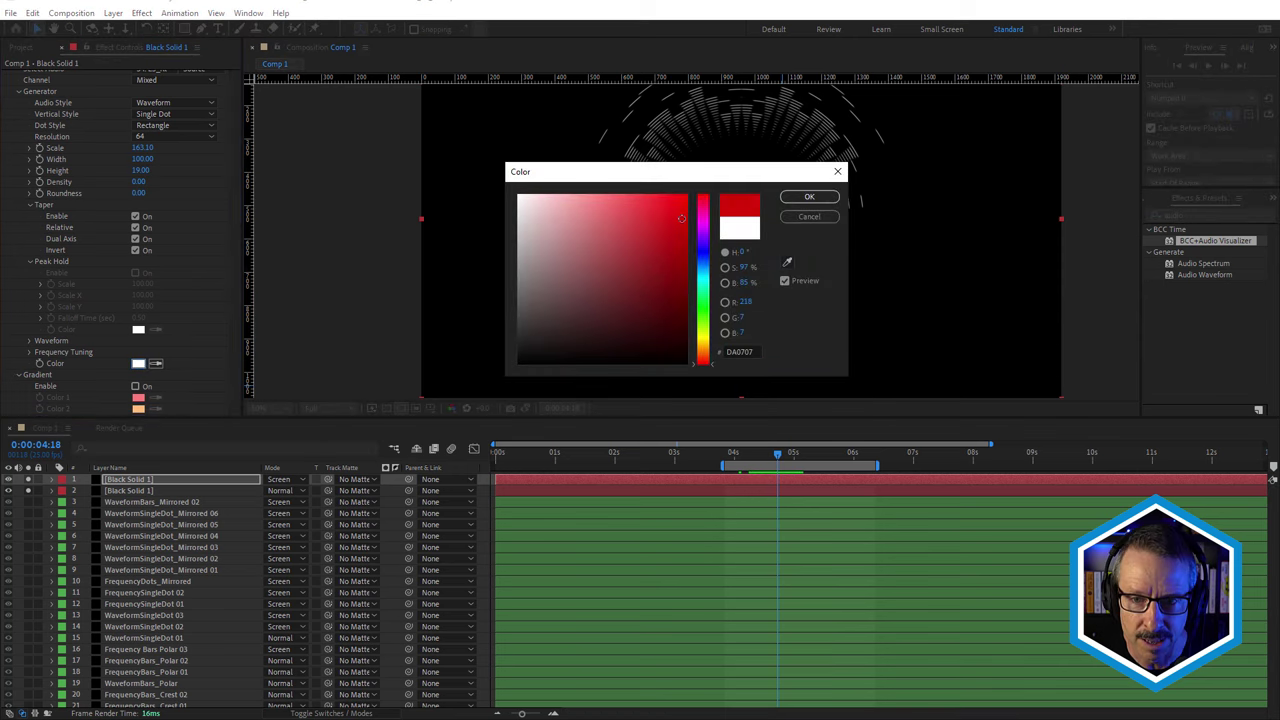
click(820, 198)
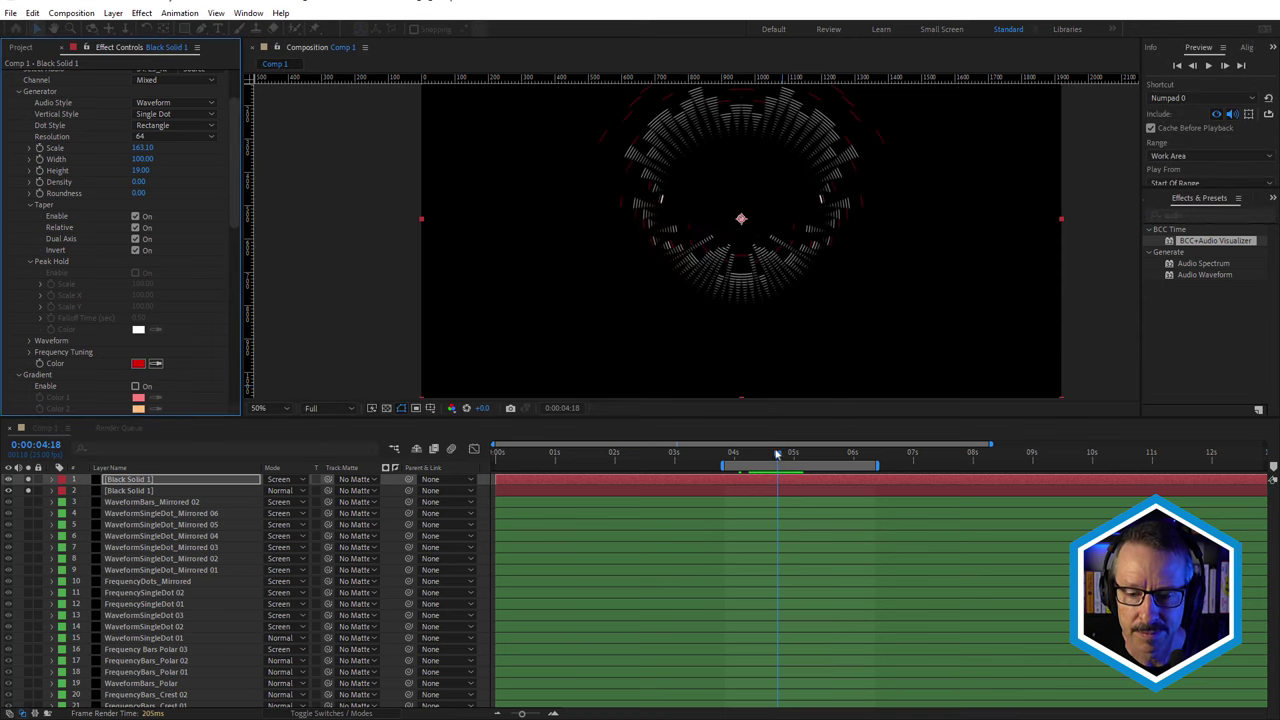
drag(770, 457, 798, 458)
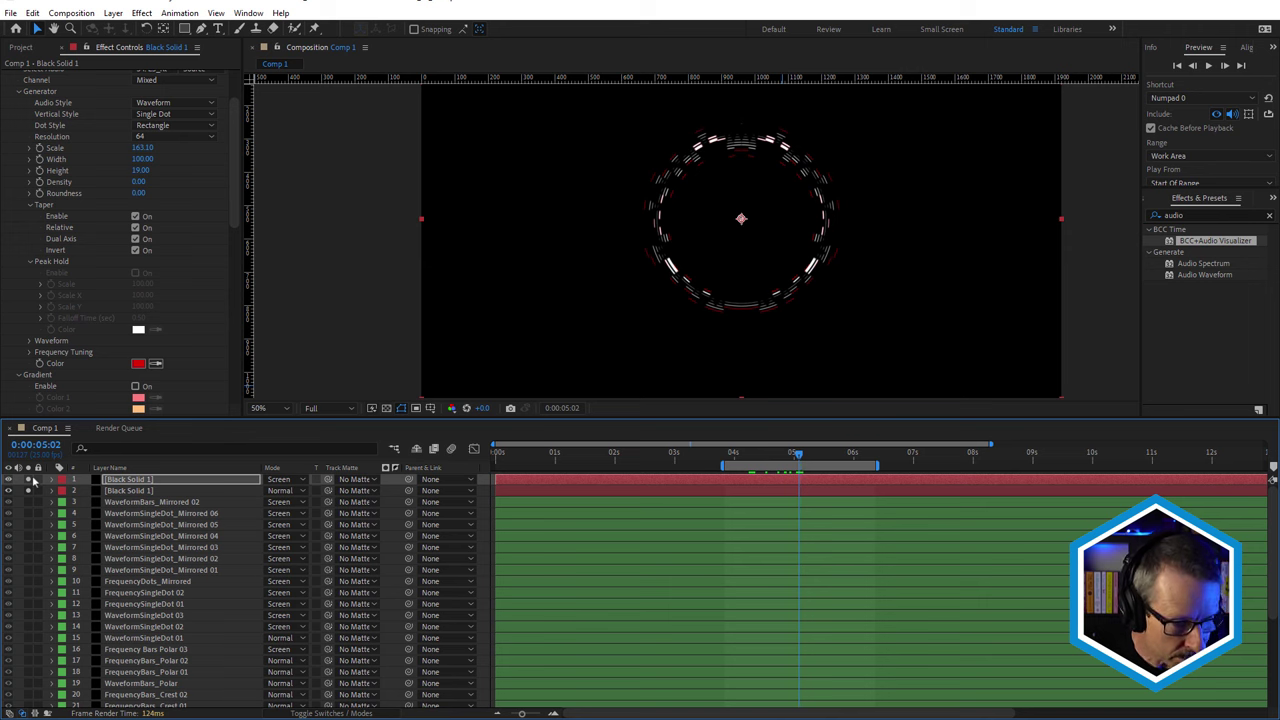
key(ctrl+z)
Set Generator Resolution to 8, blend layer 1 in Screen mode, and preview the result
key(Page_Up)
key(Page_Up)
key(Page_Up)
key(Page_Up)
key(Page_Up)
key(Page_Up)
key(Page_Up)
key(Page_Up)
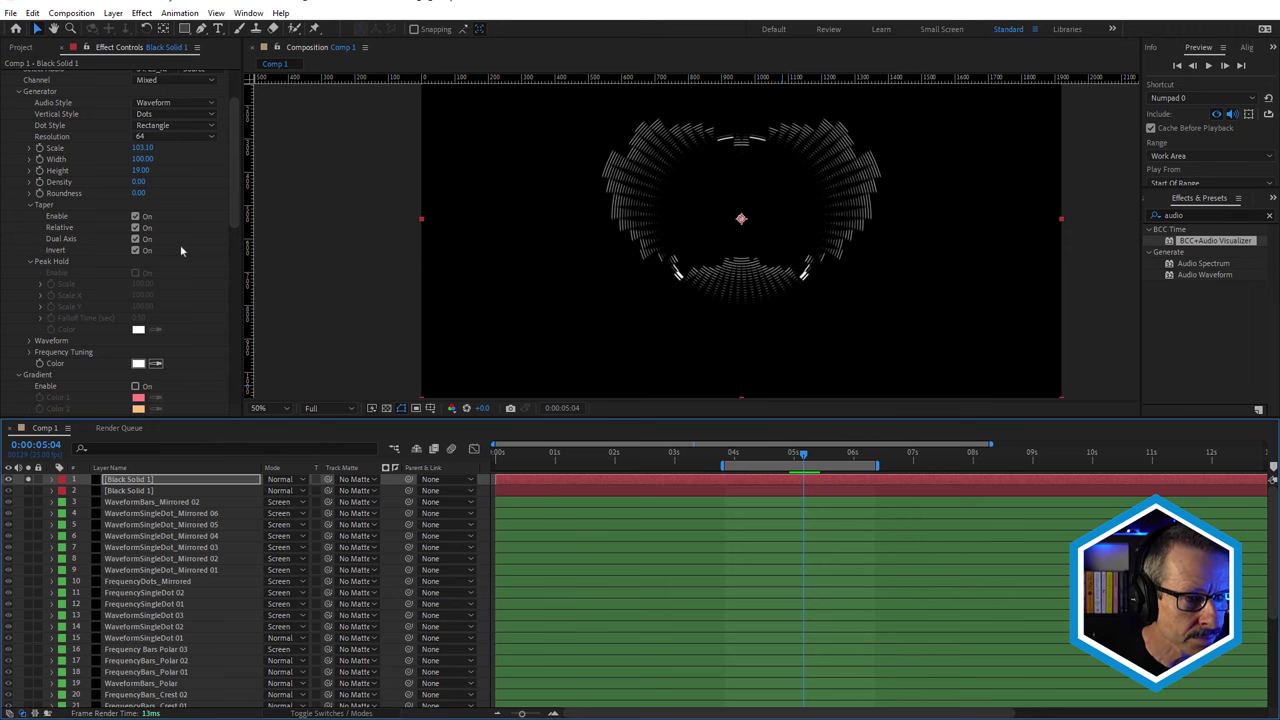
click(171, 139)
click(170, 148)
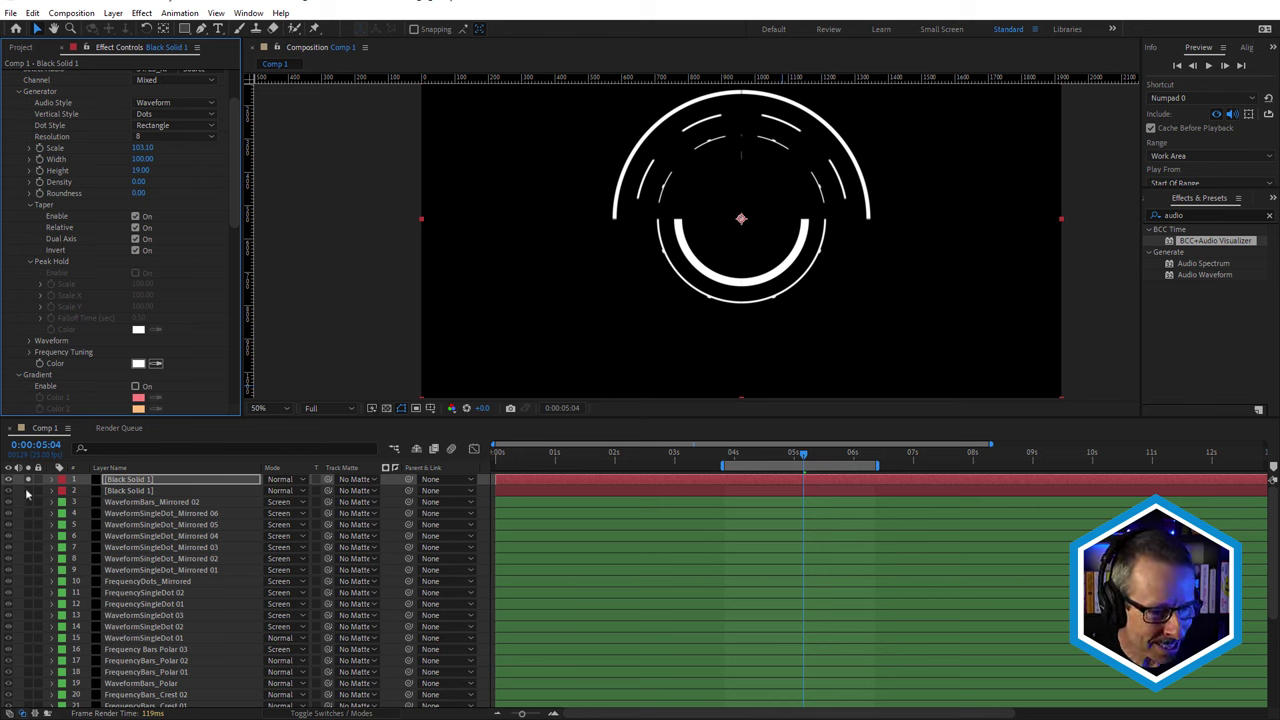
click(298, 484)
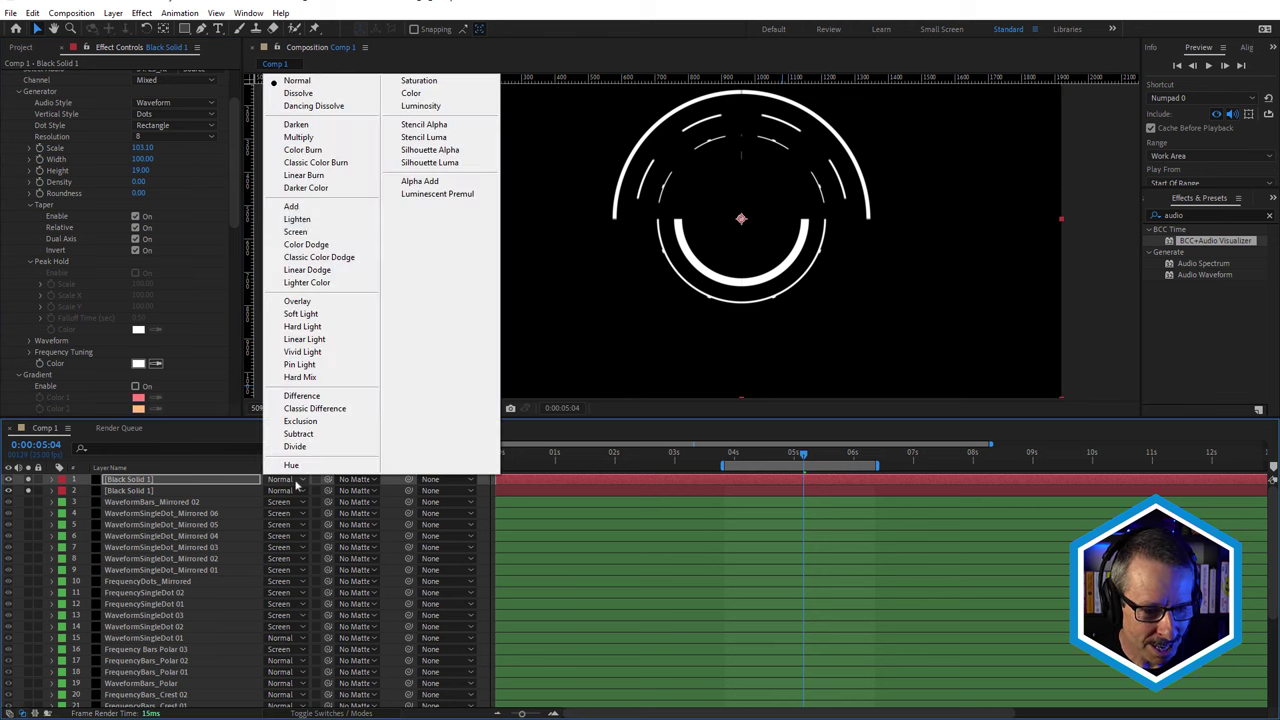
click(300, 232)
key(space)
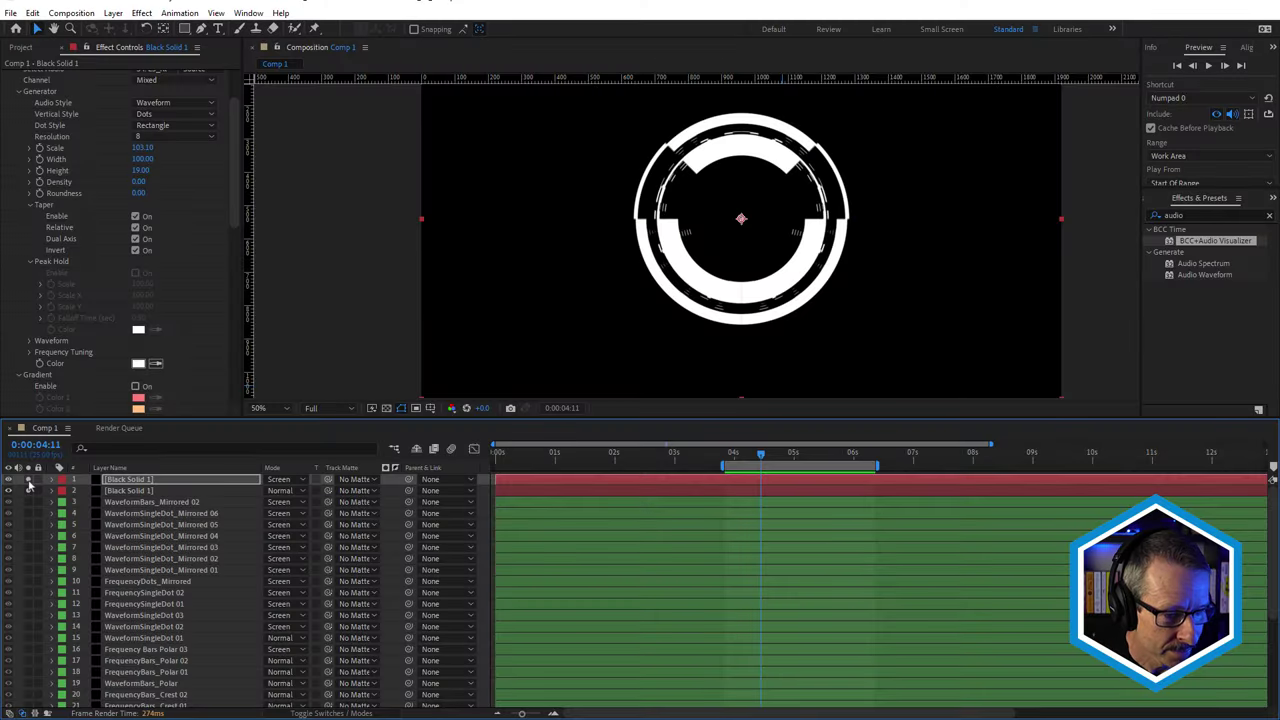
Duplicate the top Black Solid 1 layer and move the Normal-mode dotted copy to the top
click(134, 481)
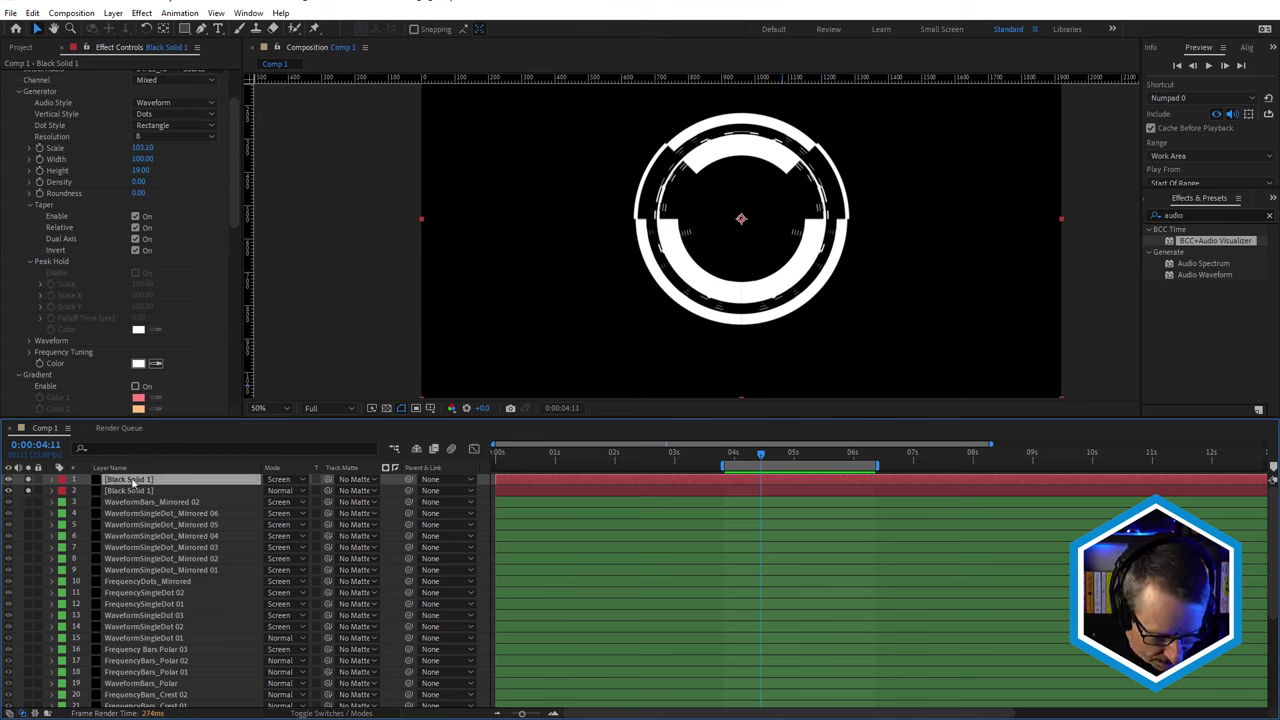
key(ctrl+d)
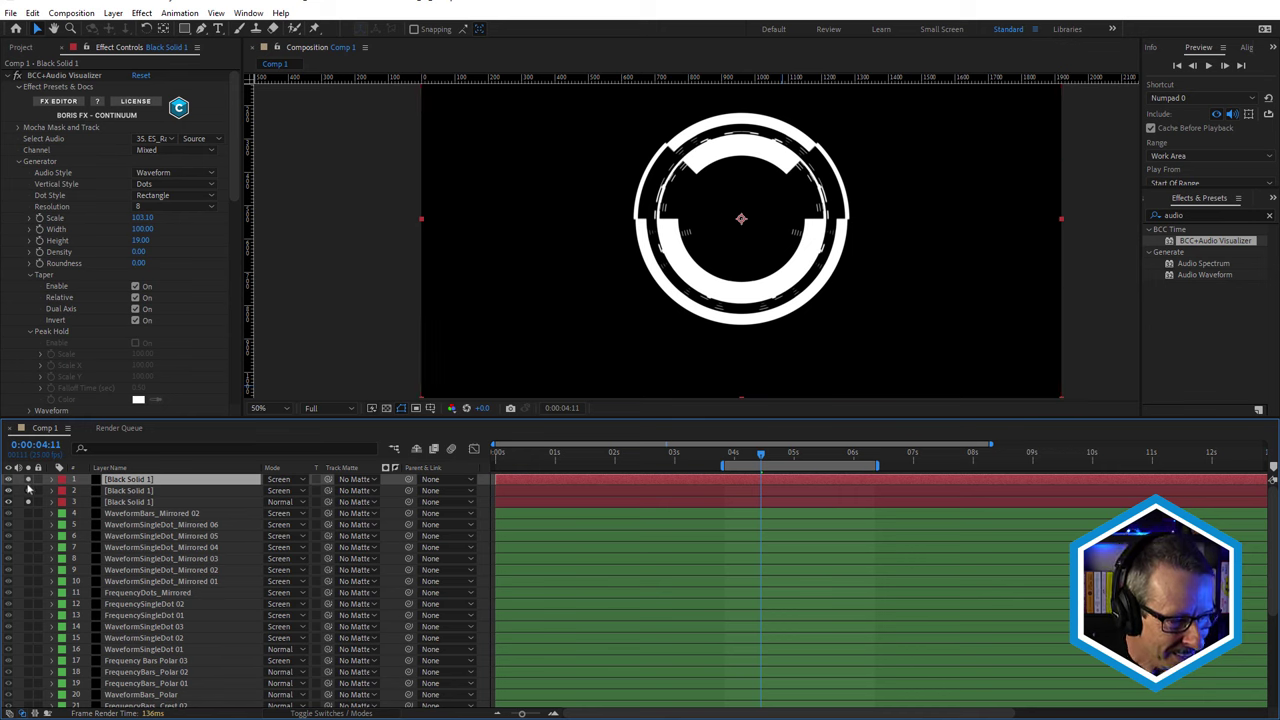
drag(145, 505, 153, 483)
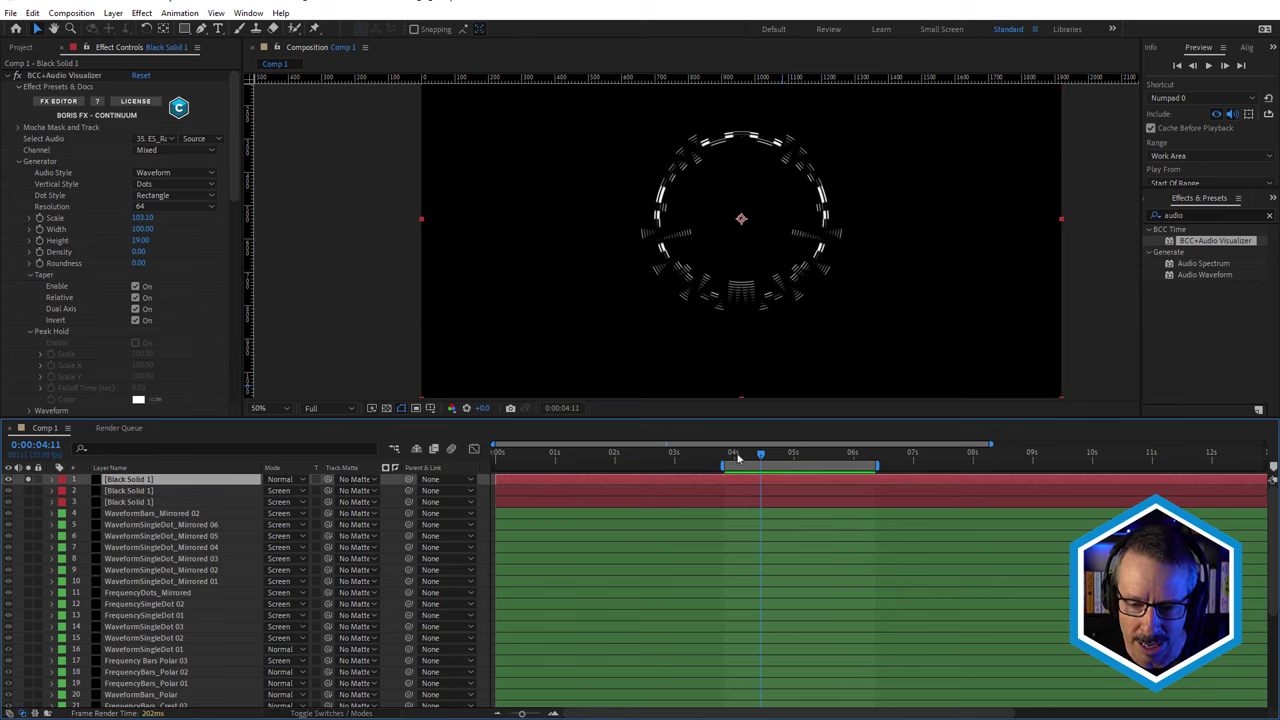
Scrub the timeline back and forth to compare the visualizer at other frames
drag(737, 455, 809, 474)
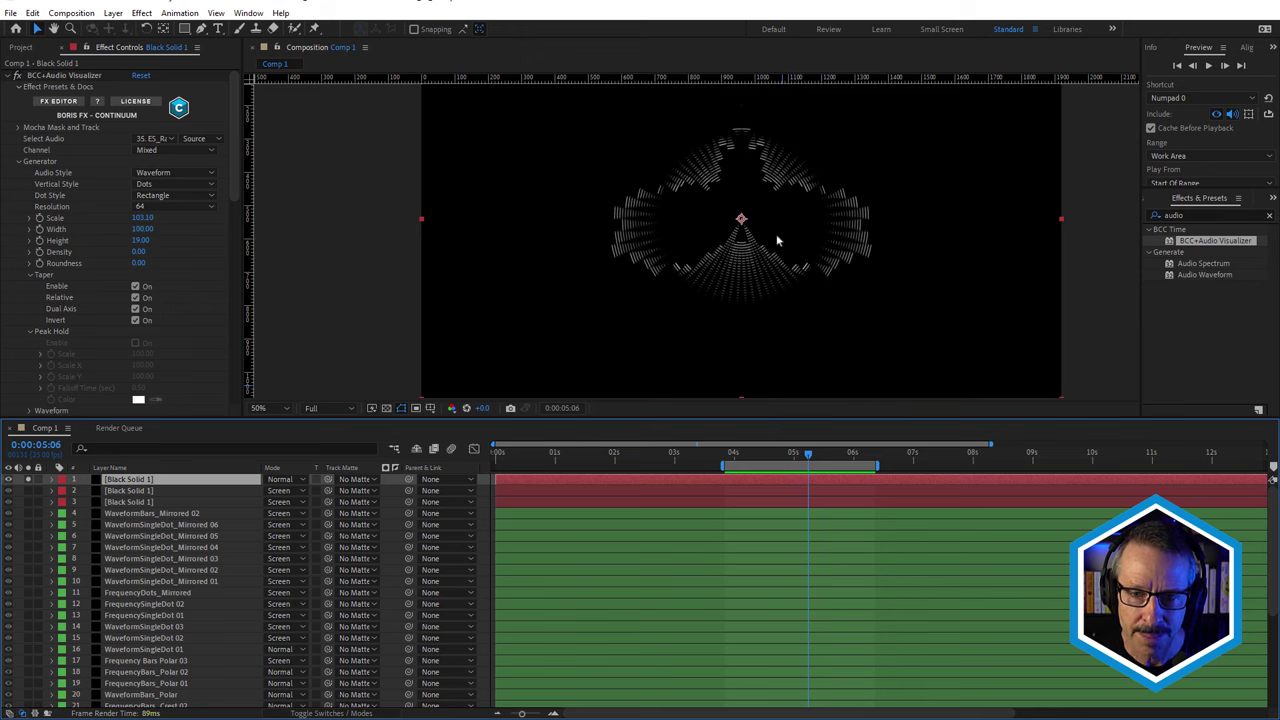
scroll(755, 280, up, 2)
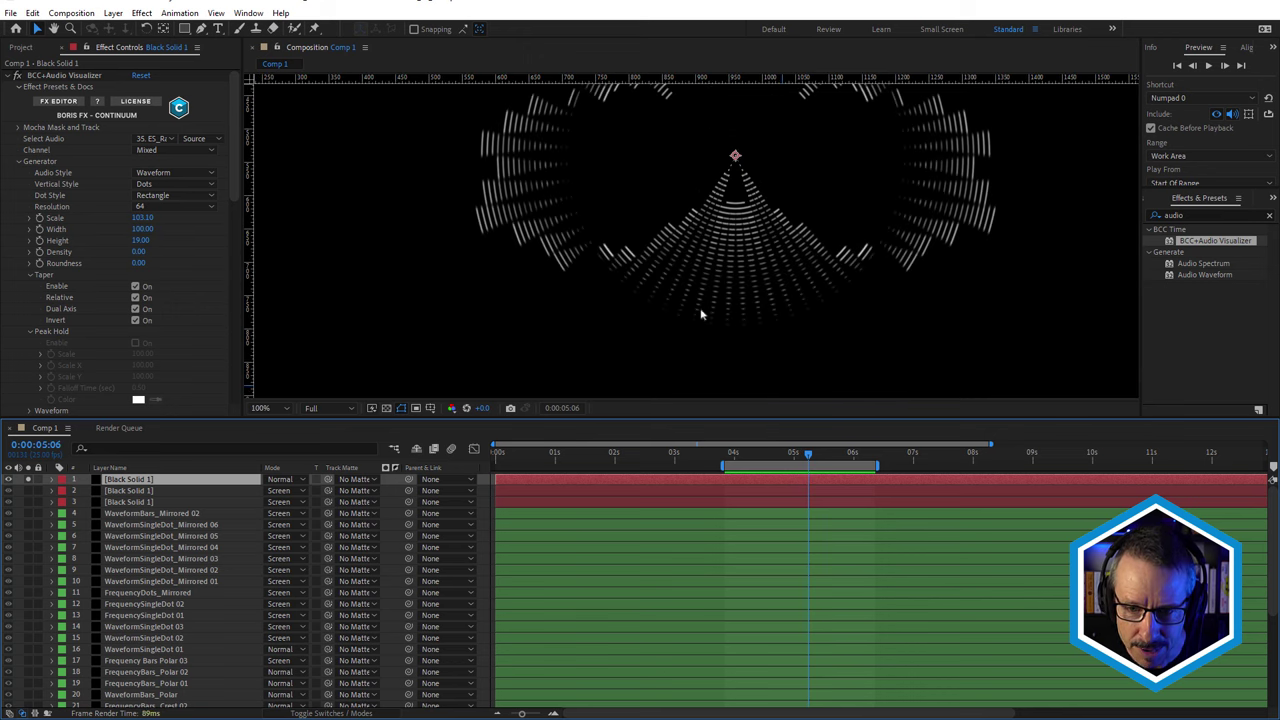
scroll(740, 285, down, 2)
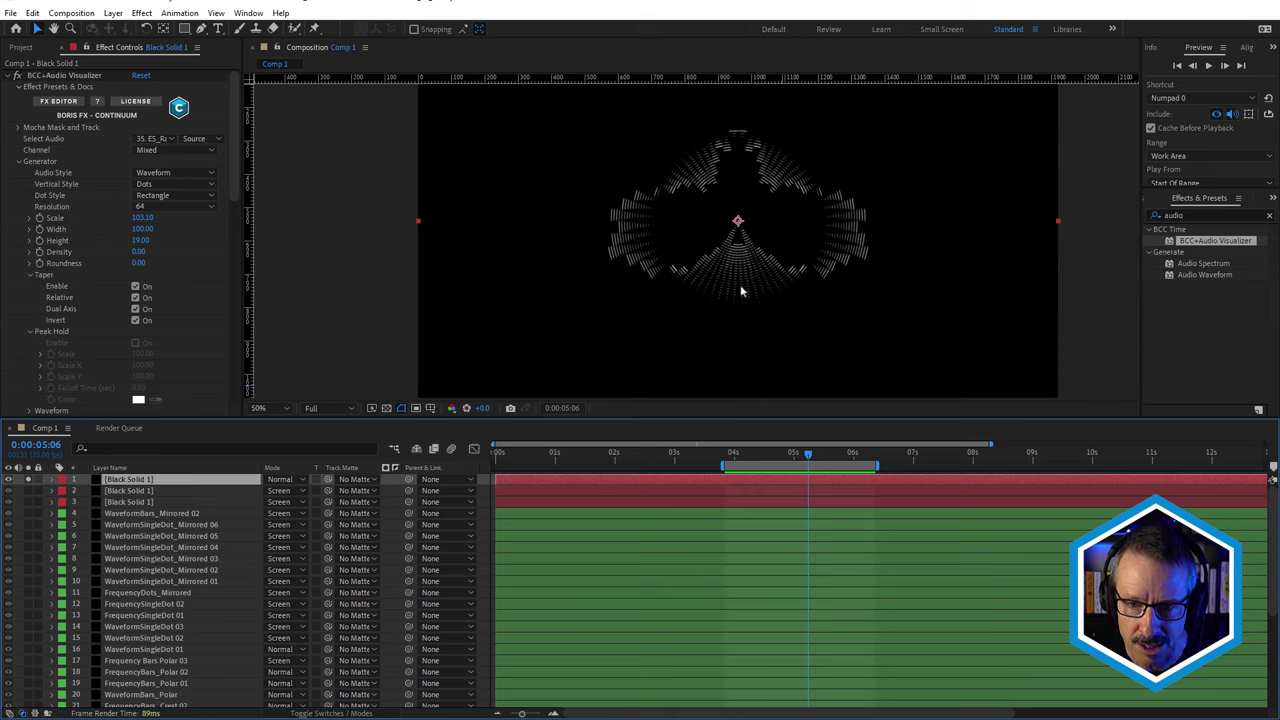
scroll(775, 165, up, 2)
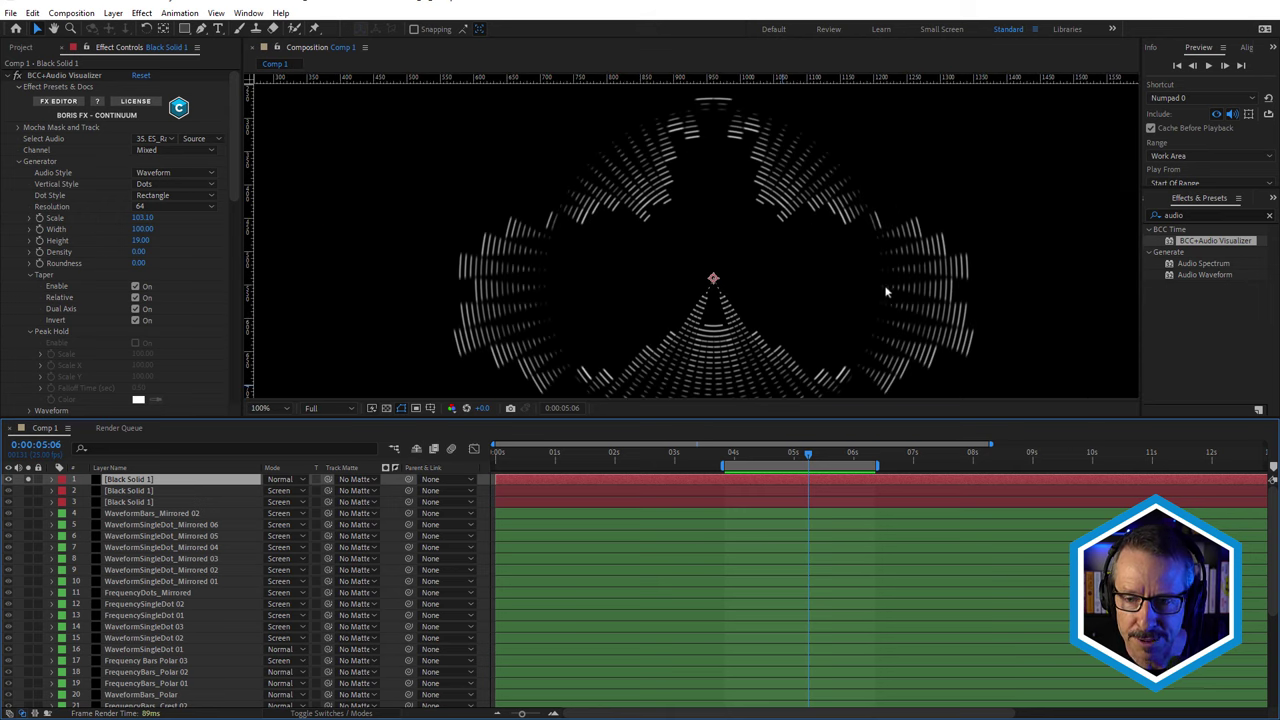
click(776, 456)
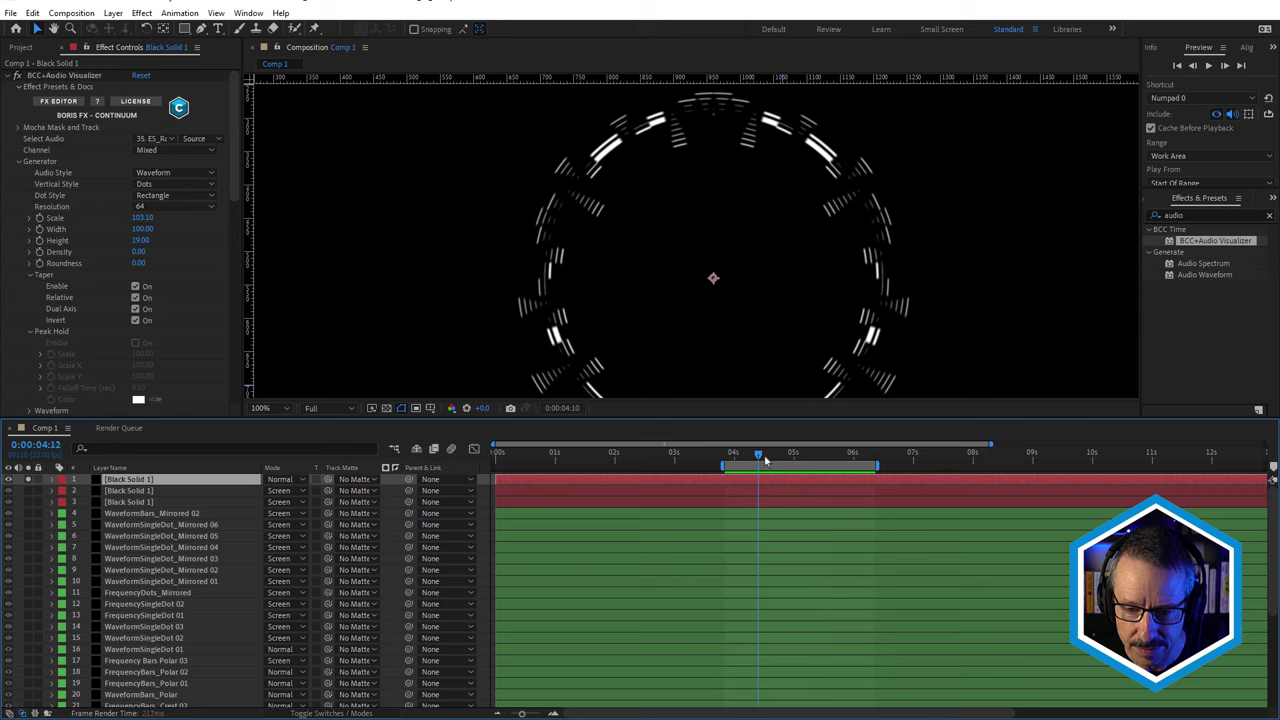
drag(779, 457, 771, 459)
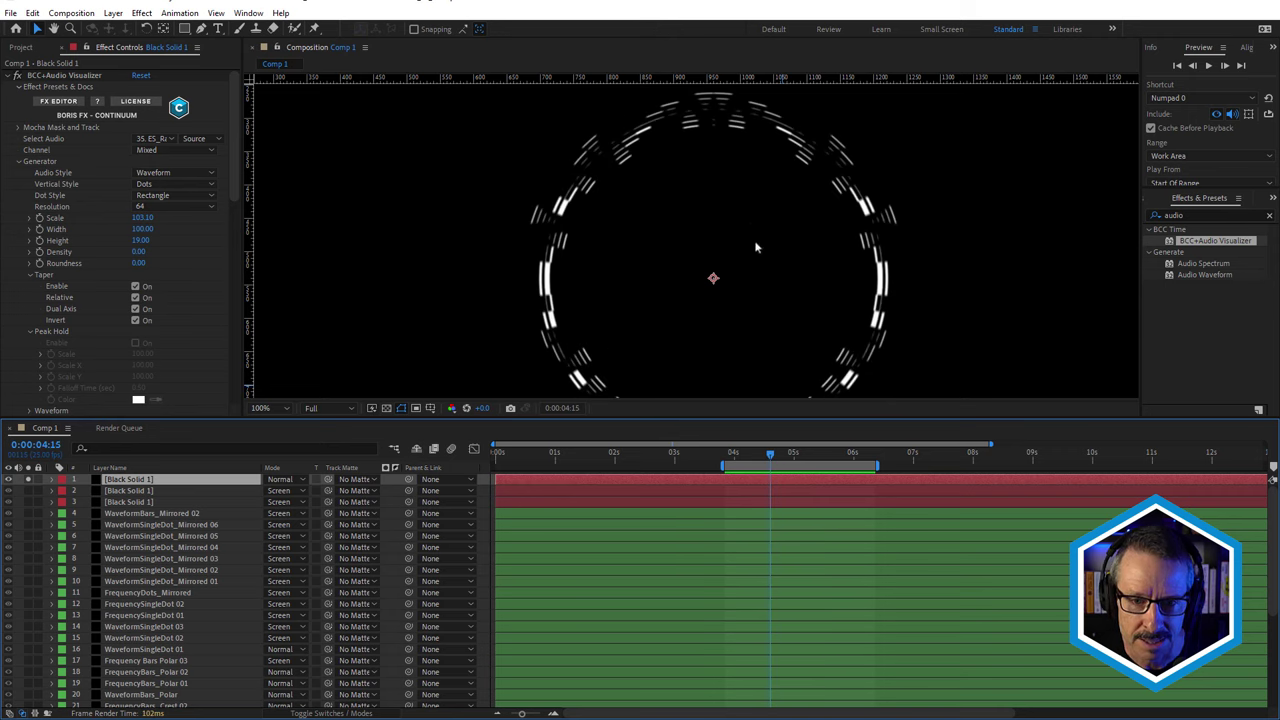
scroll(752, 233, down, 2)
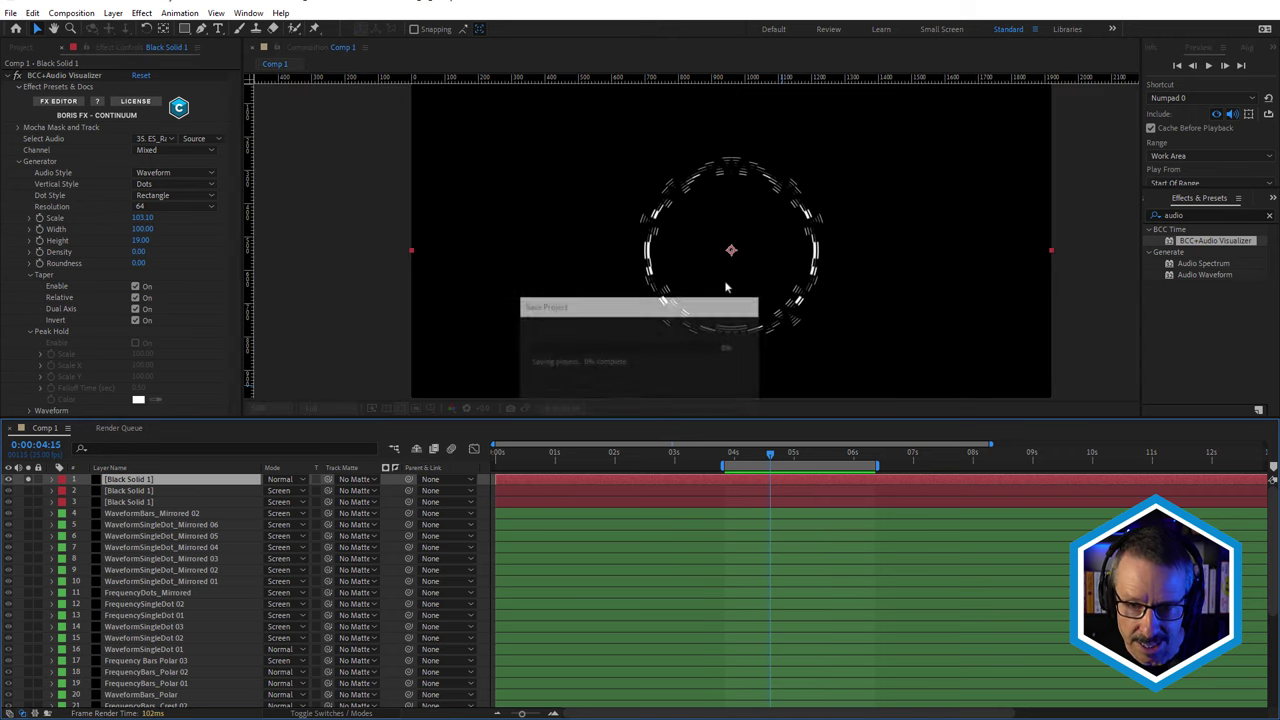
Save the project and view a later frame of the visualizer
key(ctrl+s)
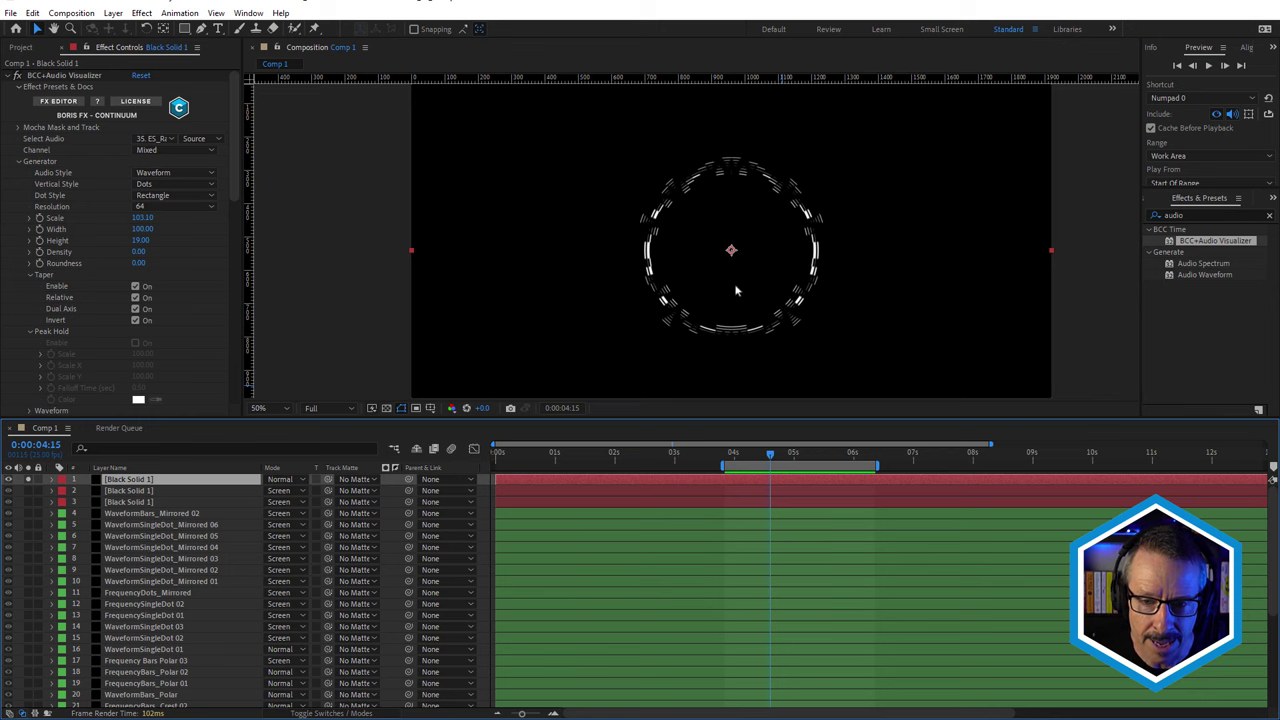
scroll(736, 290, up, 2)
scroll(763, 263, down, 2)
click(810, 457)
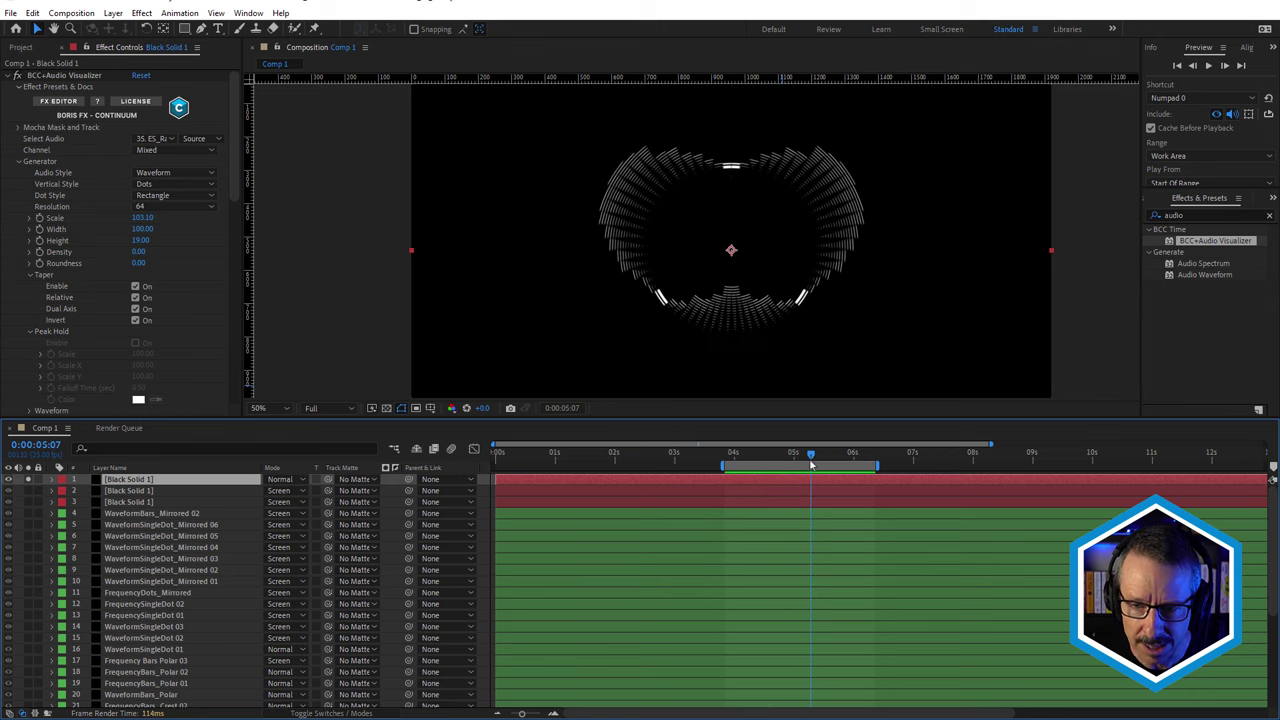
Turn off inverted taper so the bars point outward, and preview several frames
click(135, 320)
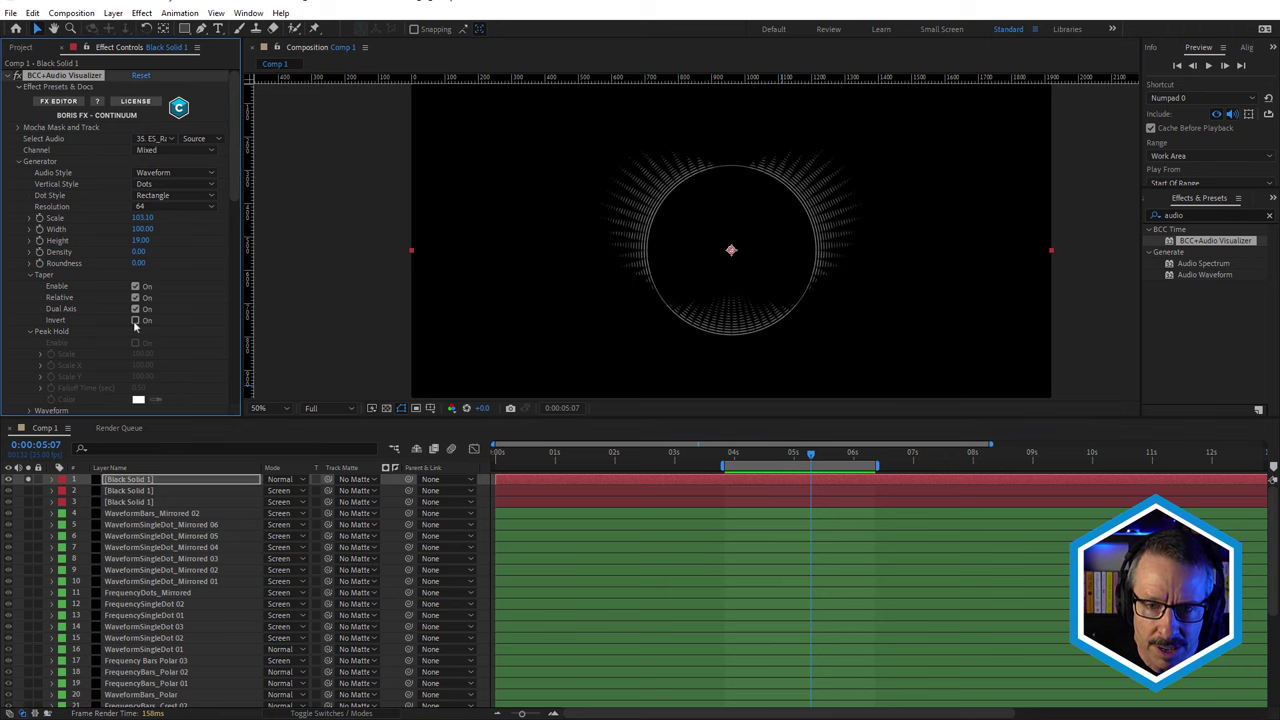
click(752, 453)
mouse_move(752, 456)
mouse_down()
mouse_move(820, 468)
mouse_move(752, 472)
mouse_up()
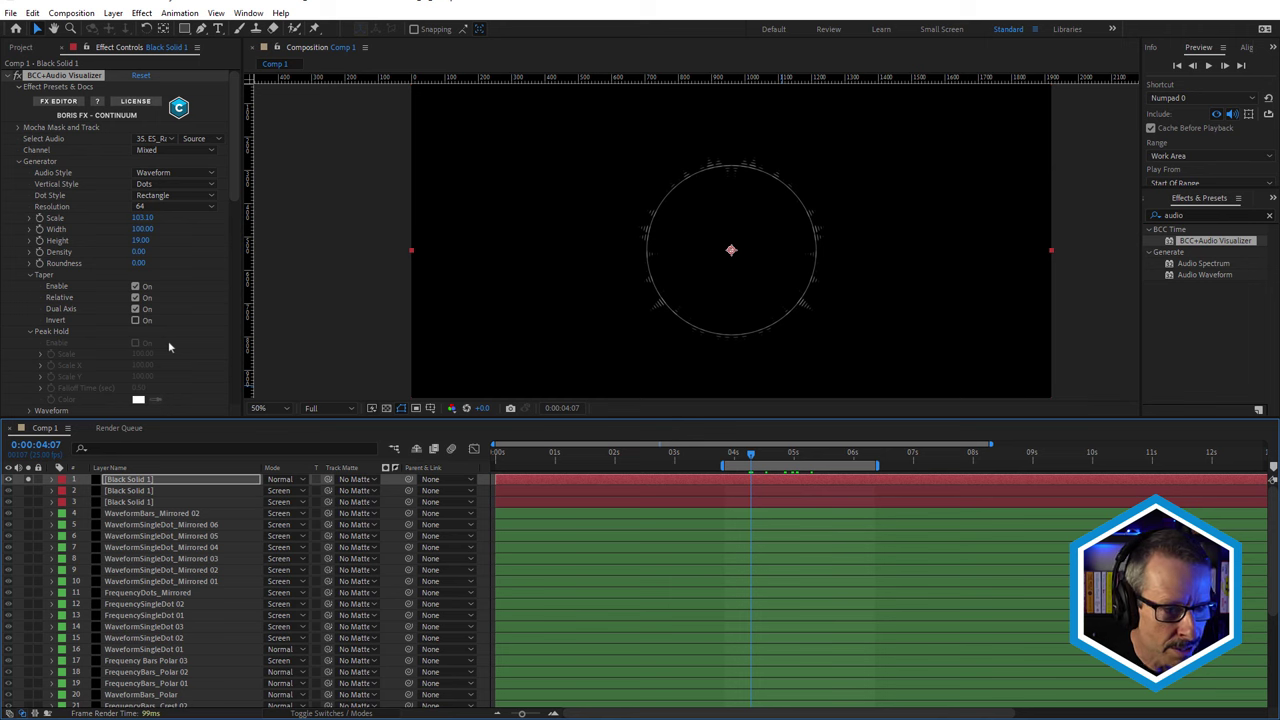
key(space)
Collapse the Taper and Peak Hold settings and scrub frames around five seconds
click(29, 280)
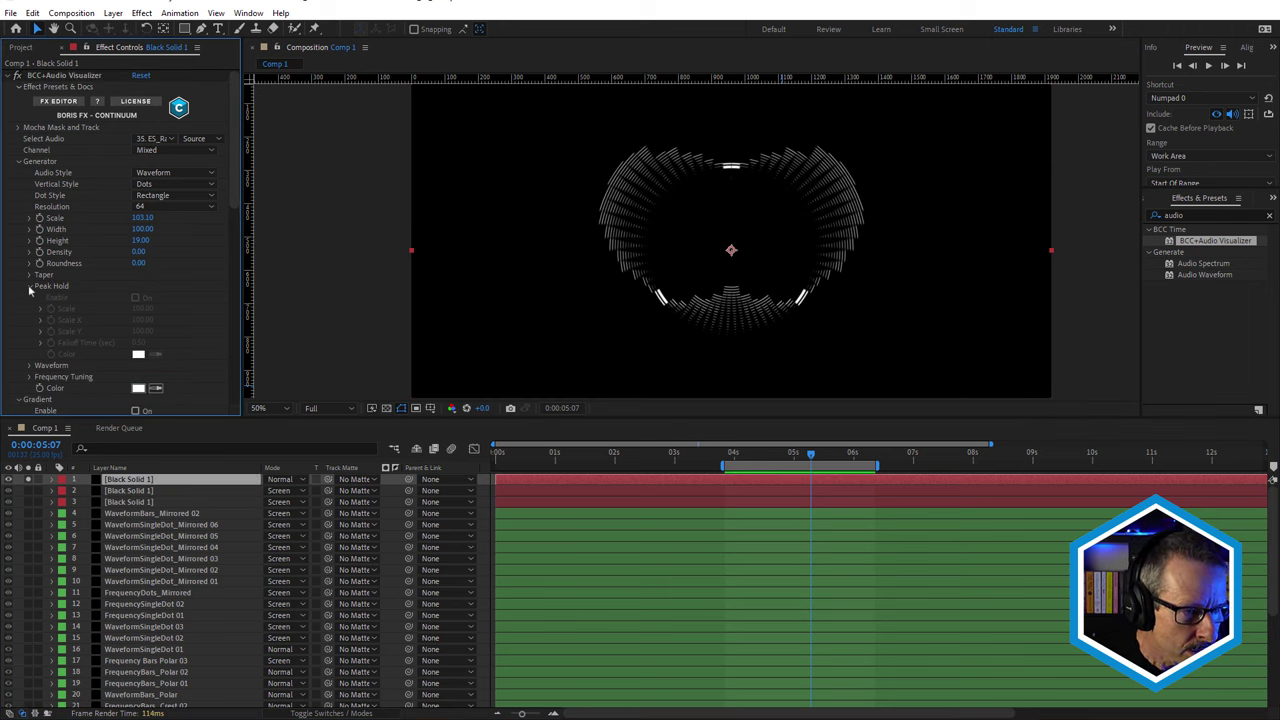
click(30, 287)
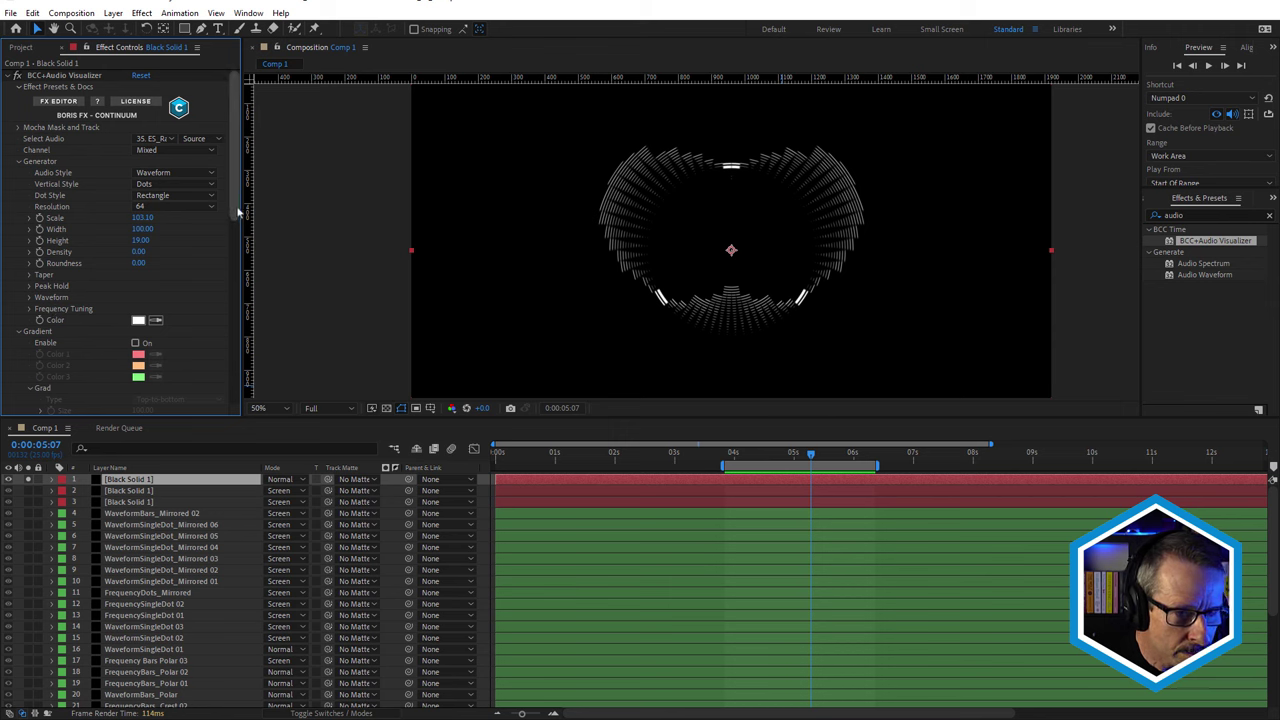
drag(237, 220, 255, 405)
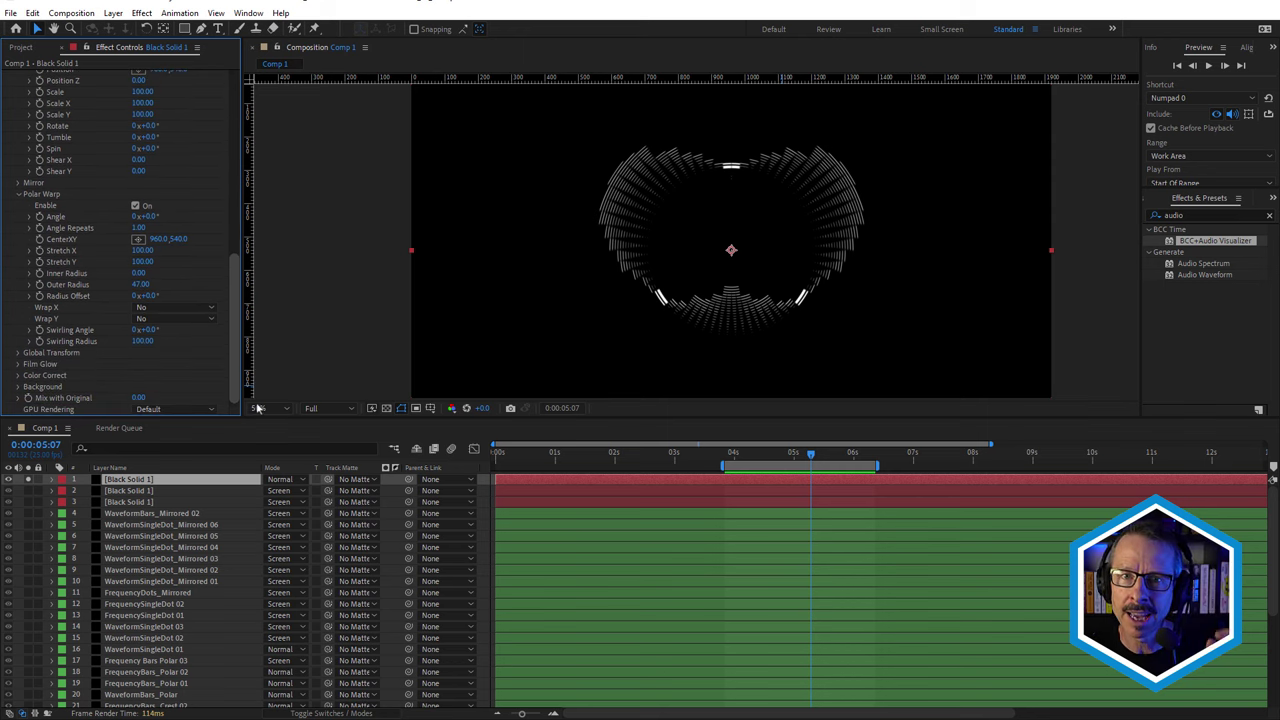
drag(257, 408, 285, 252)
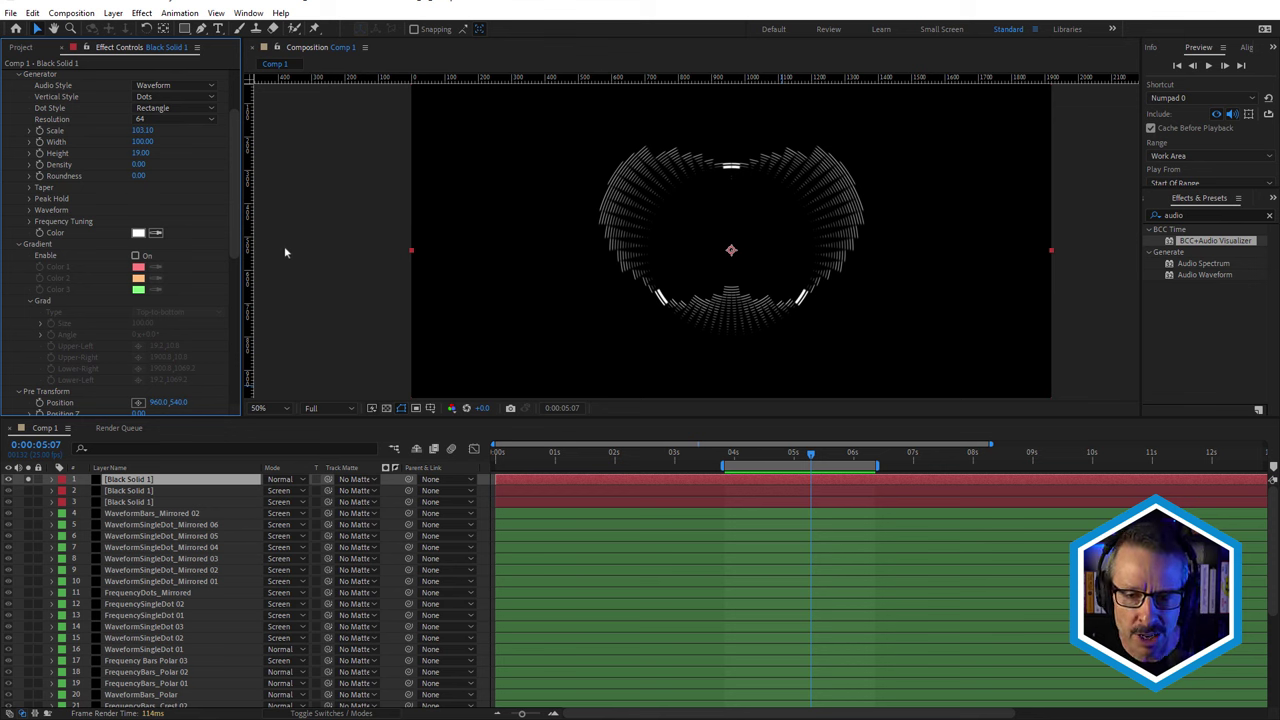
drag(771, 463, 804, 475)
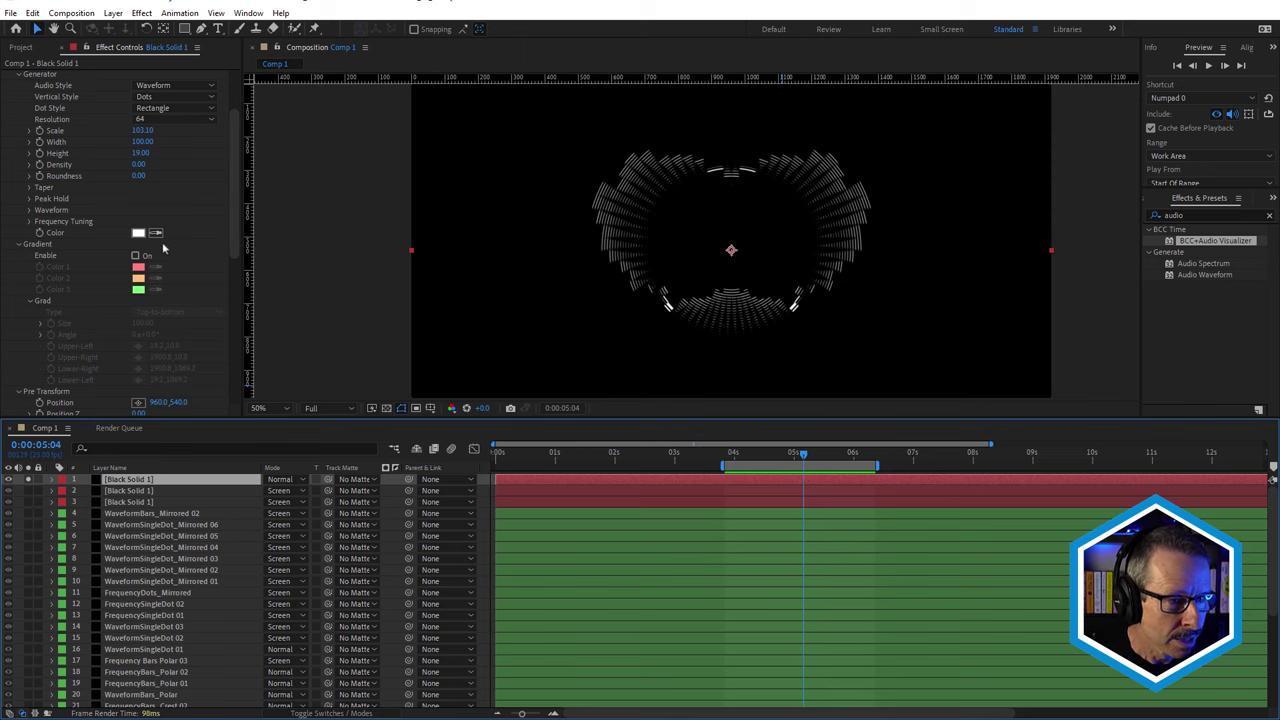
Change the visualizer's dot colour from white to green 46B000
click(139, 234)
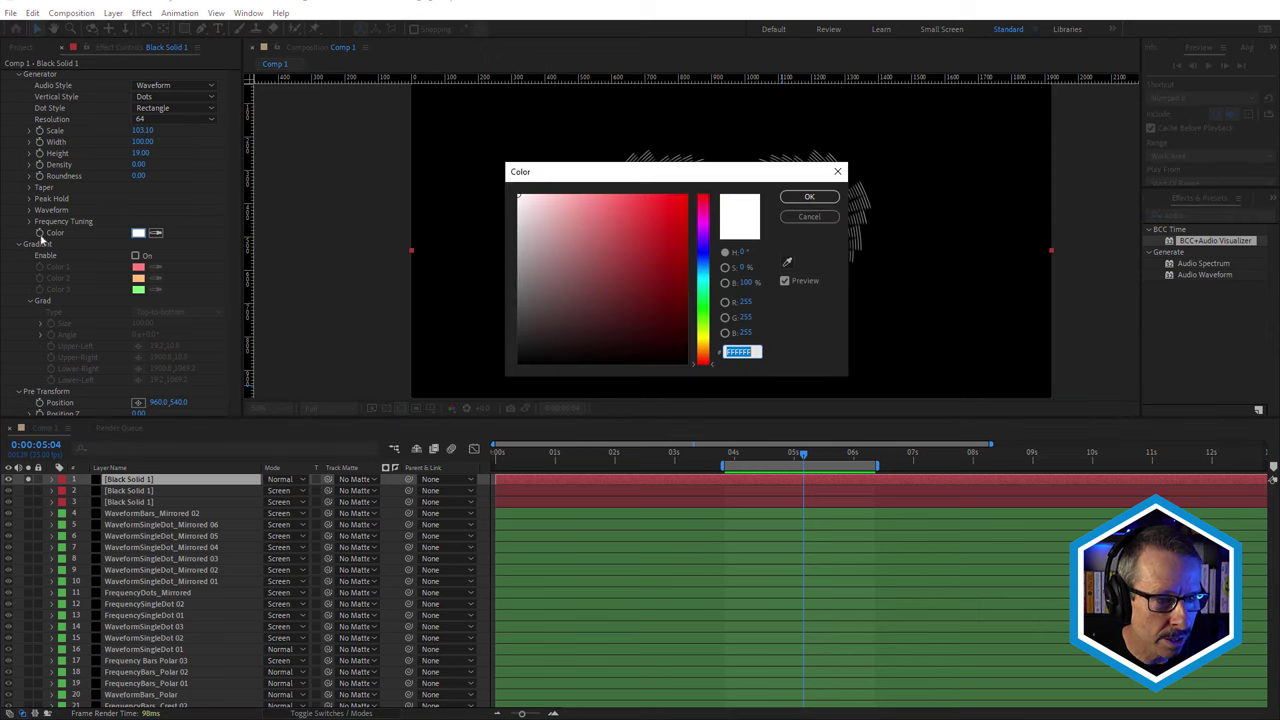
drag(703, 344, 704, 313)
drag(694, 177, 728, 223)
click(717, 299)
drag(717, 299, 720, 293)
click(845, 244)
Keep the dot width at 100 and make the dots taller with Height 36
click(756, 453)
drag(756, 457, 806, 457)
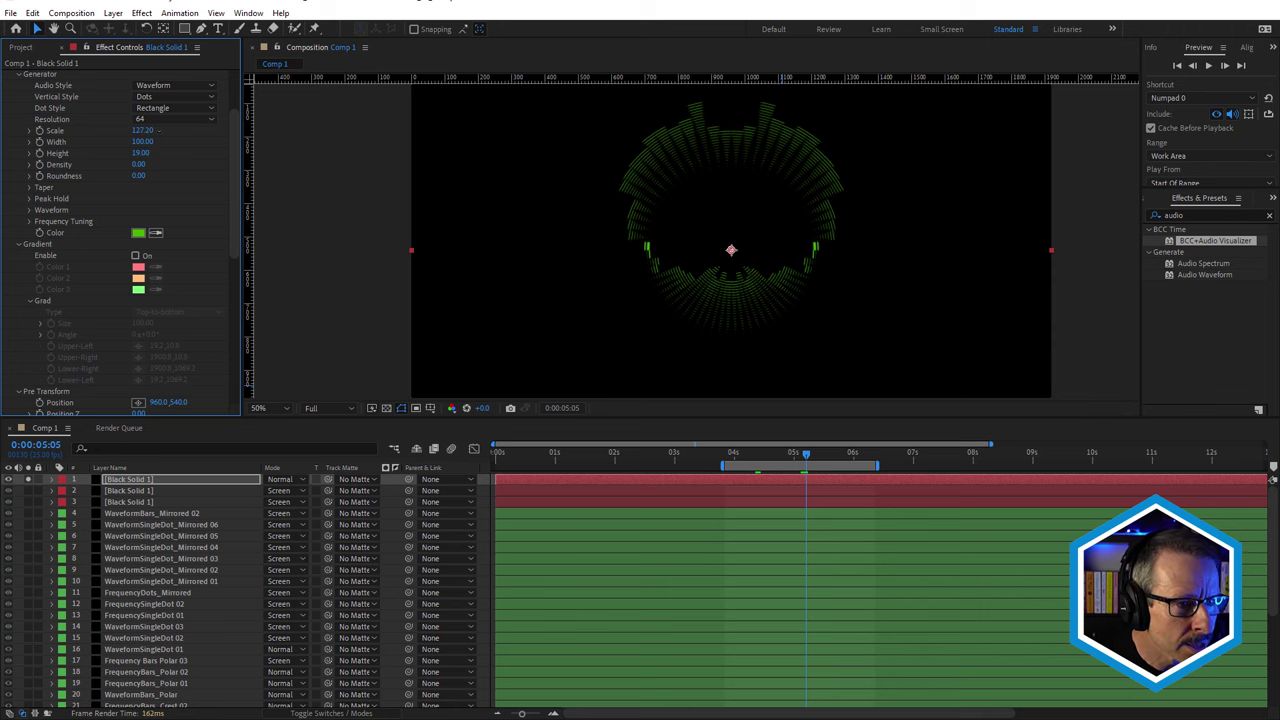
click(143, 141)
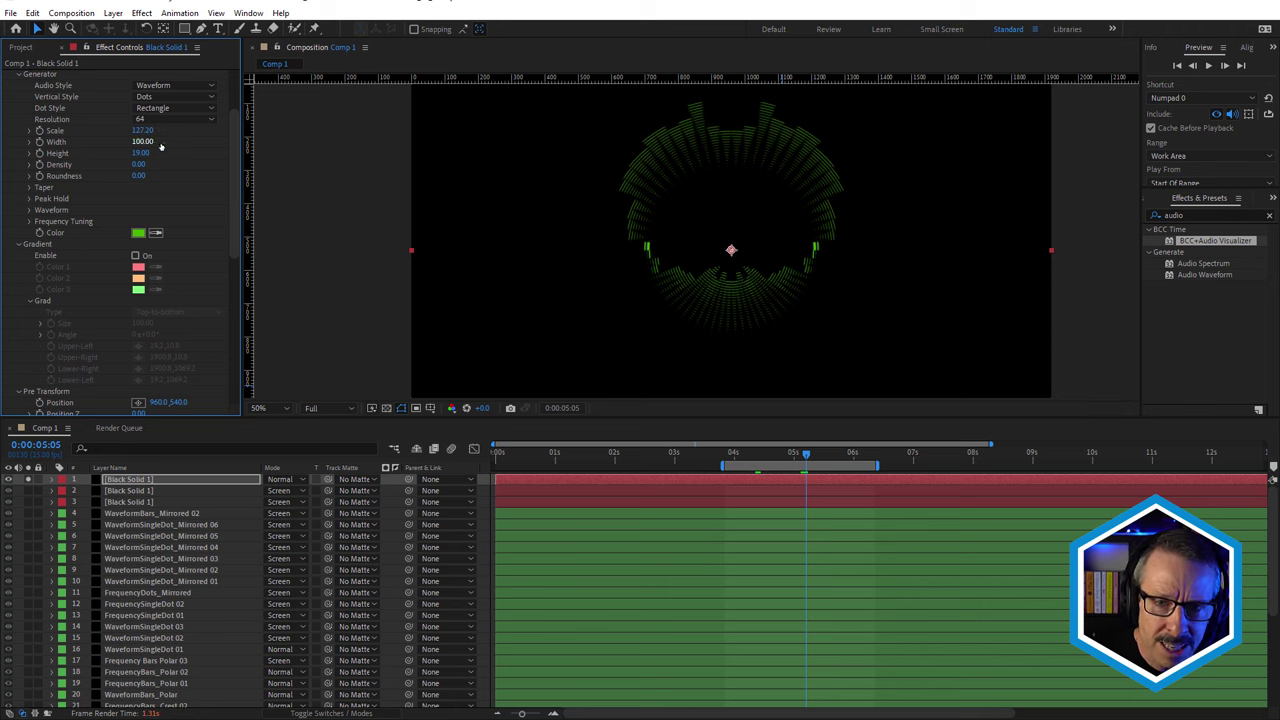
key(Return)
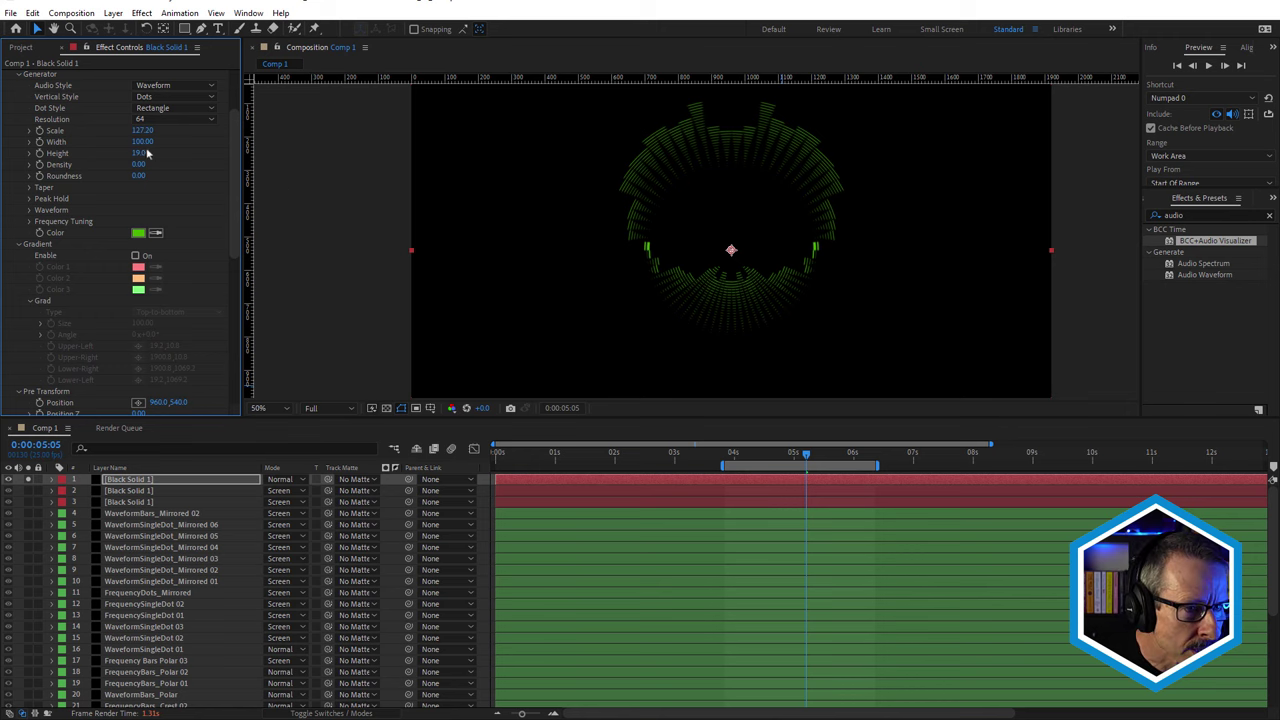
drag(186, 153, 168, 163)
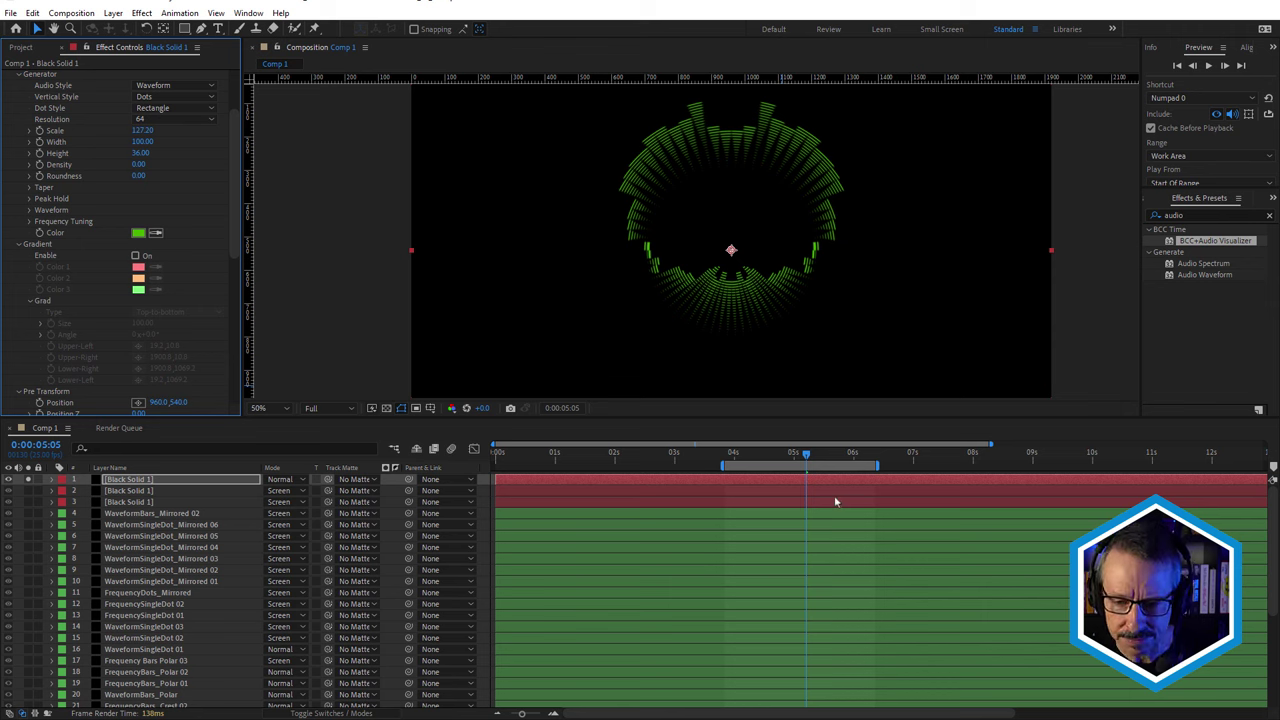
Play a preview of the enlarged green dot ring from about five seconds
click(746, 452)
drag(746, 452, 810, 466)
key(Page_Down)
key(Page_Down)
key(Page_Down)
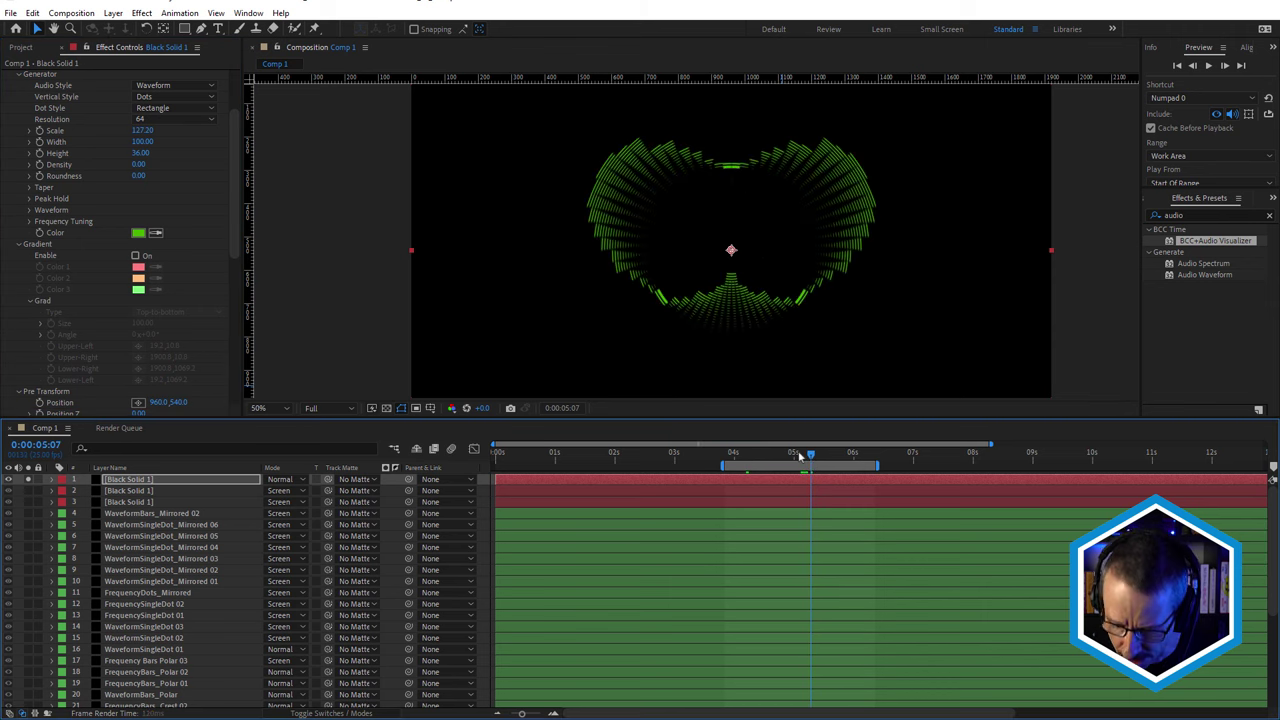
key(KP_0)
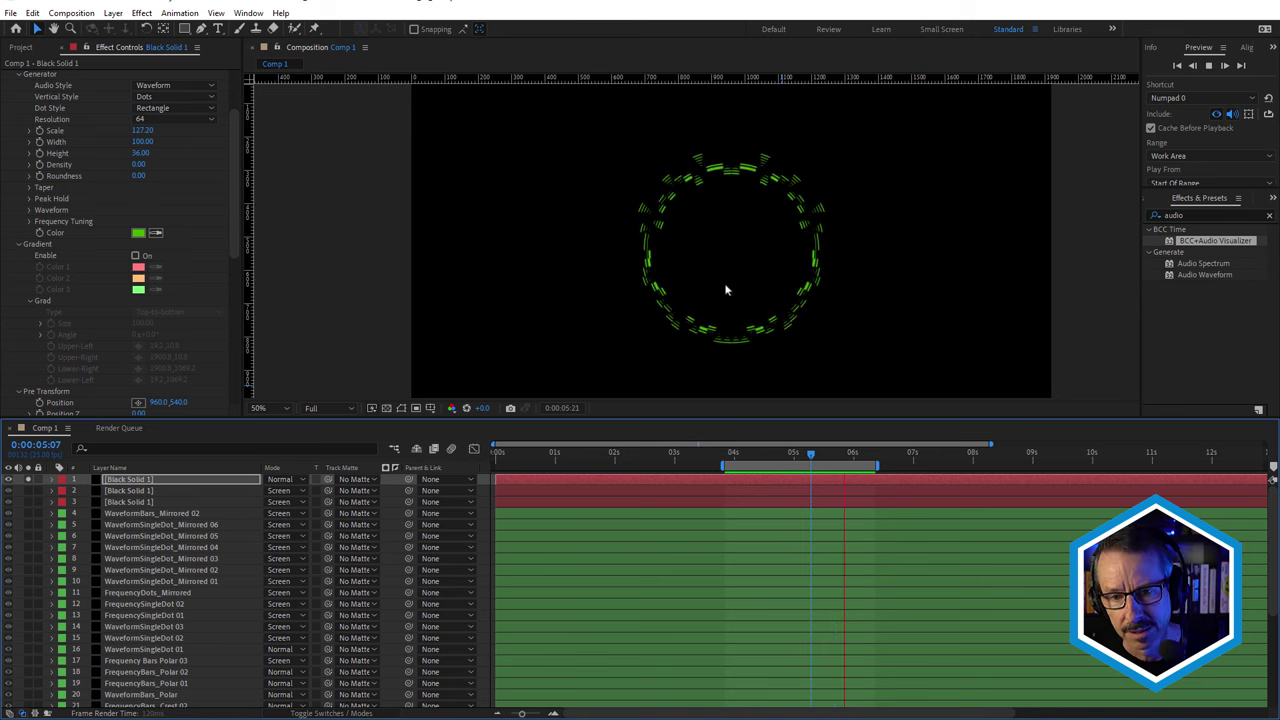
key(space)
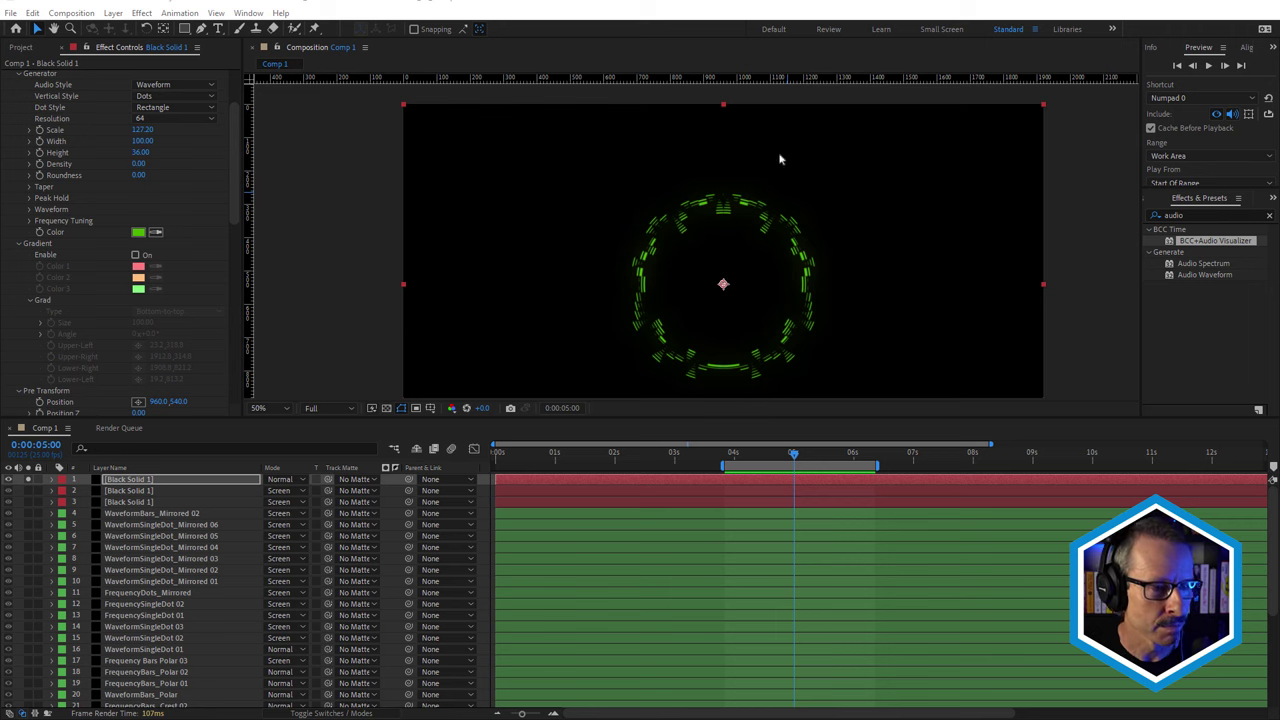
Enable Gradient and sample Color 3's green into Color 1 and Color 2
click(136, 255)
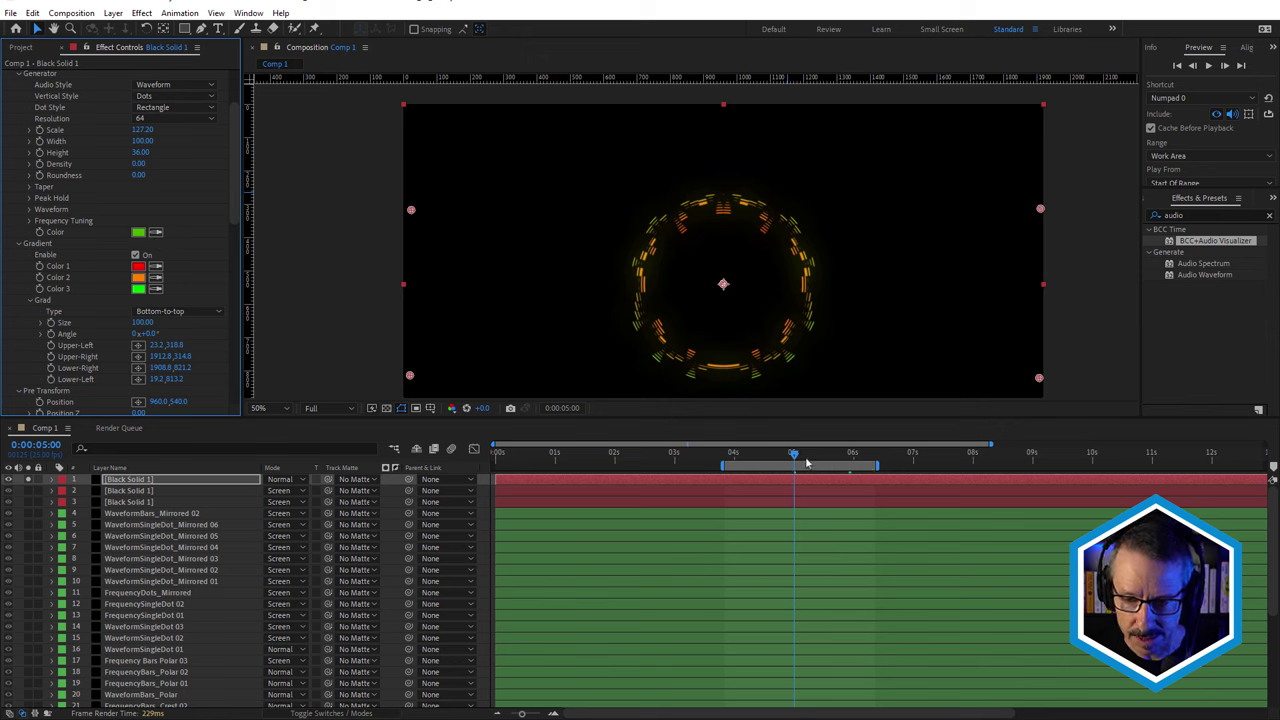
drag(795, 456, 845, 462)
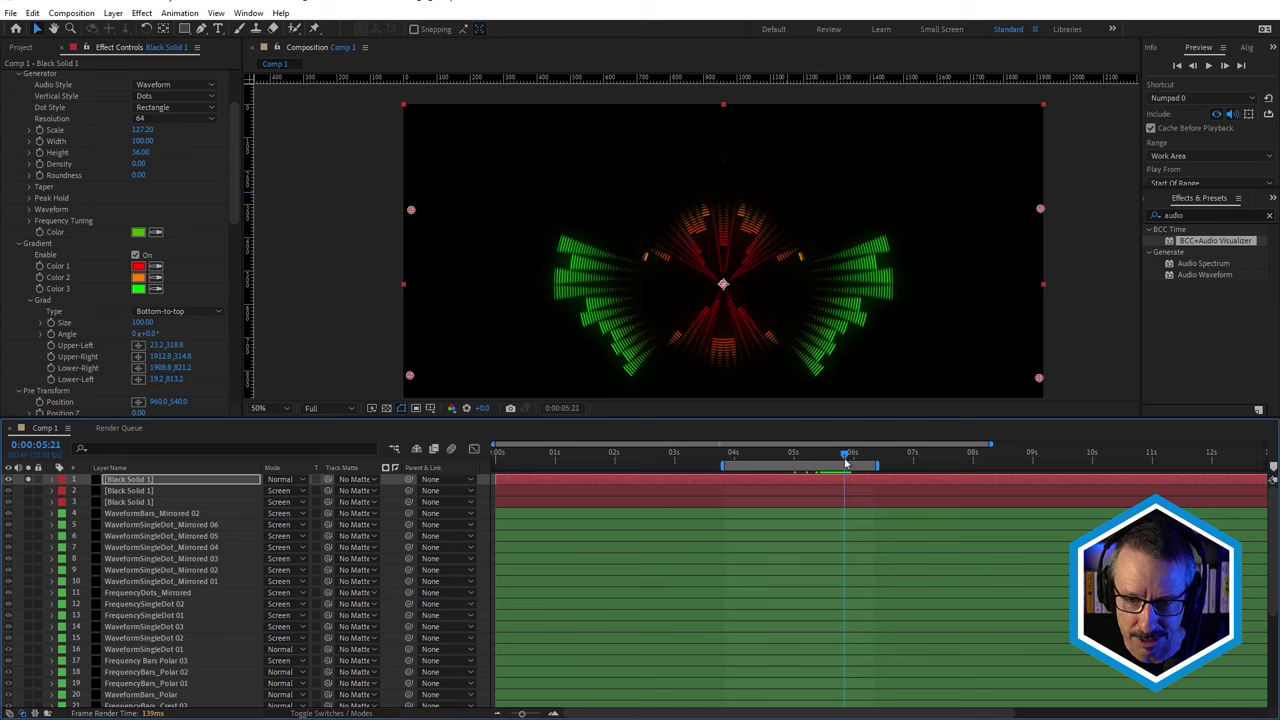
click(156, 266)
click(141, 290)
click(141, 290)
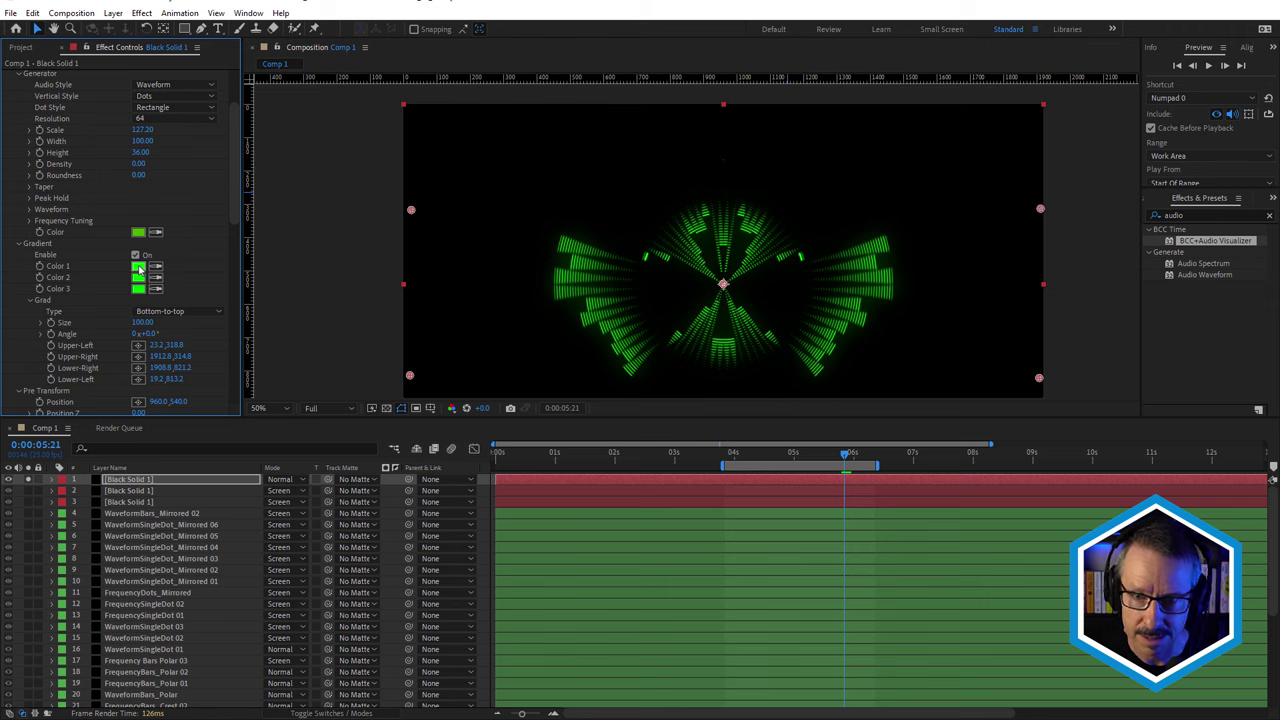
Set gradient Color 1 to a deep green and scrub to preview
click(139, 267)
click(247, 242)
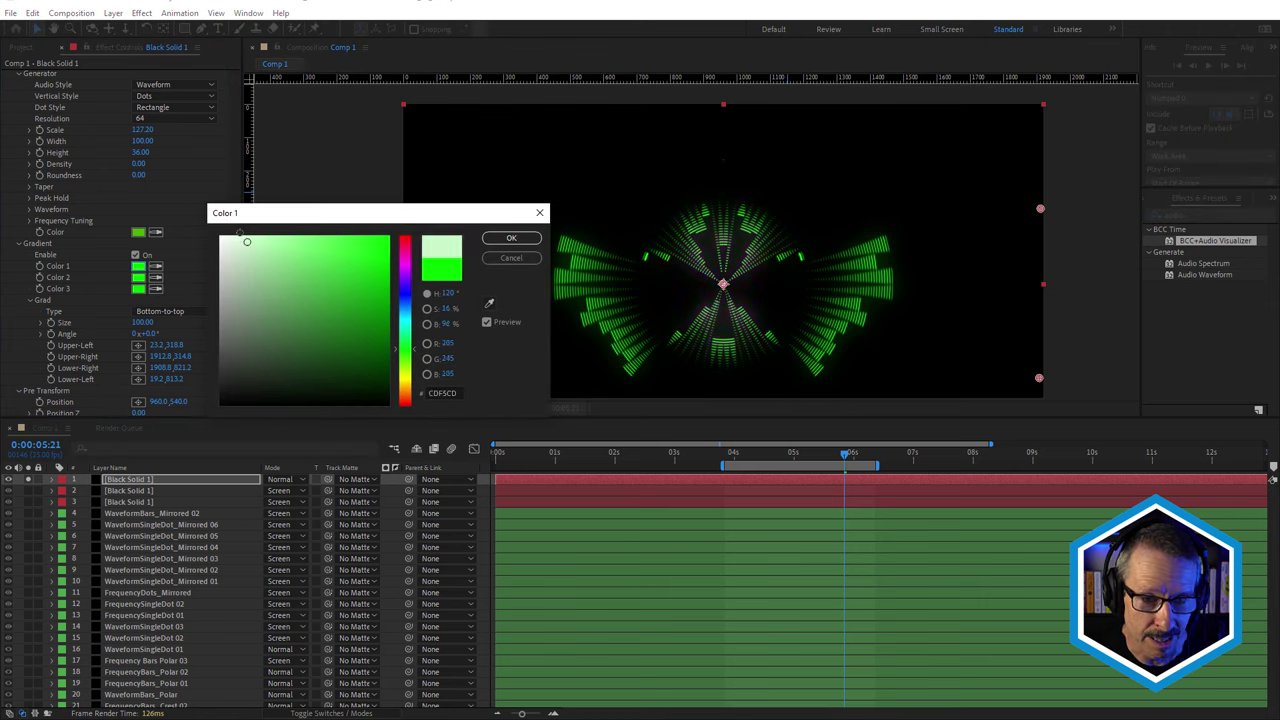
click(242, 236)
mouse_move(242, 236)
mouse_down()
mouse_move(389, 319)
mouse_move(389, 336)
mouse_move(408, 336)
mouse_move(406, 318)
mouse_move(408, 344)
mouse_up()
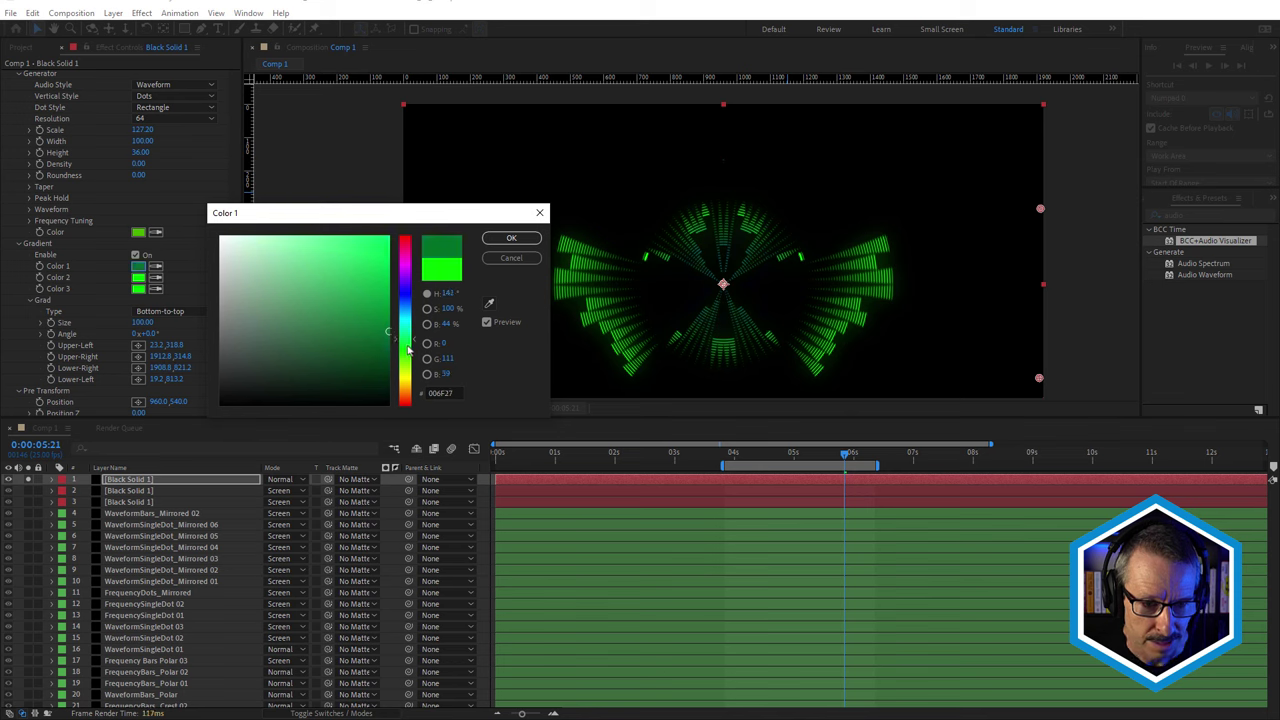
click(511, 238)
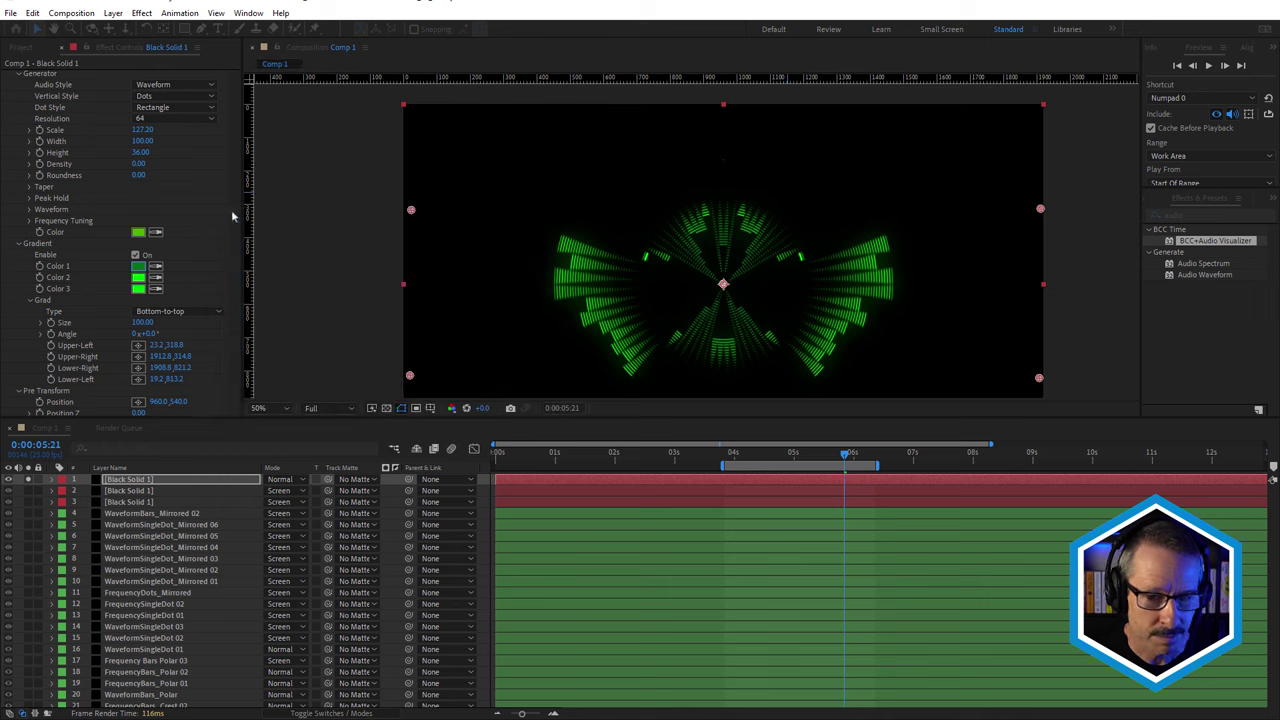
click(817, 452)
mouse_move(830, 459)
mouse_down()
mouse_move(860, 457)
mouse_move(849, 462)
mouse_up()
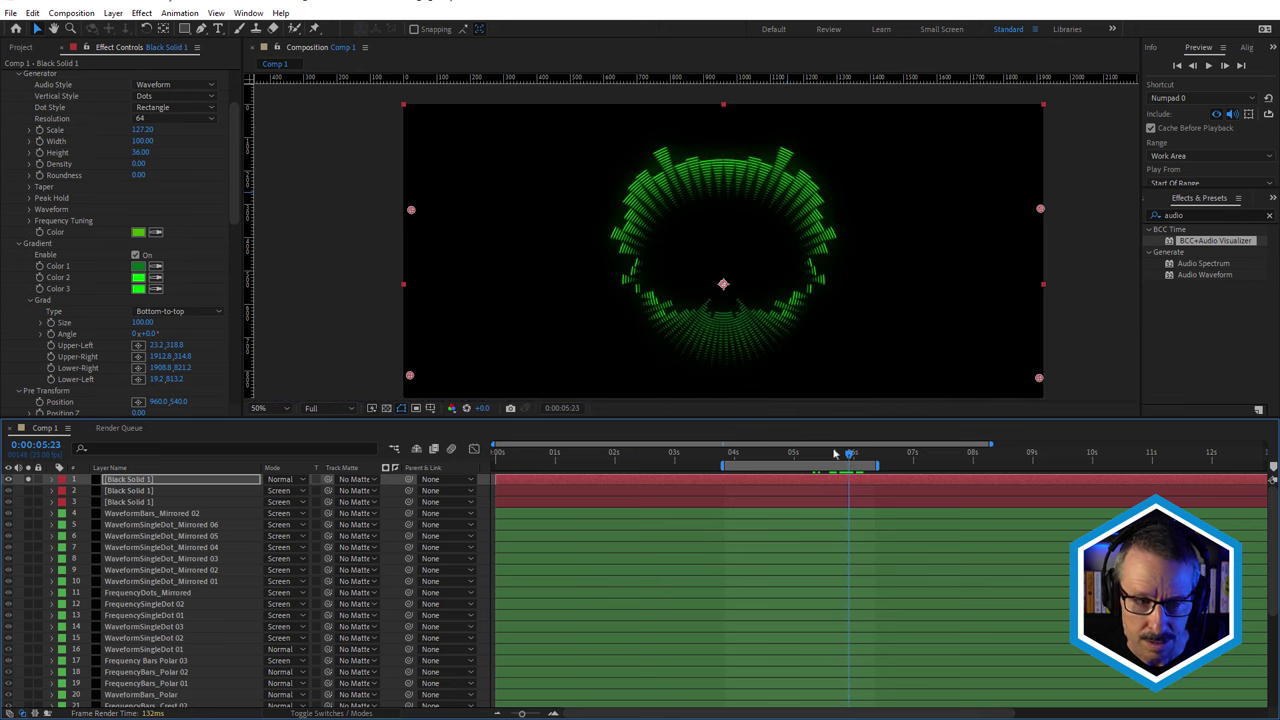
Set gradient Color 3 to a bright lime green and review around five seconds
click(139, 289)
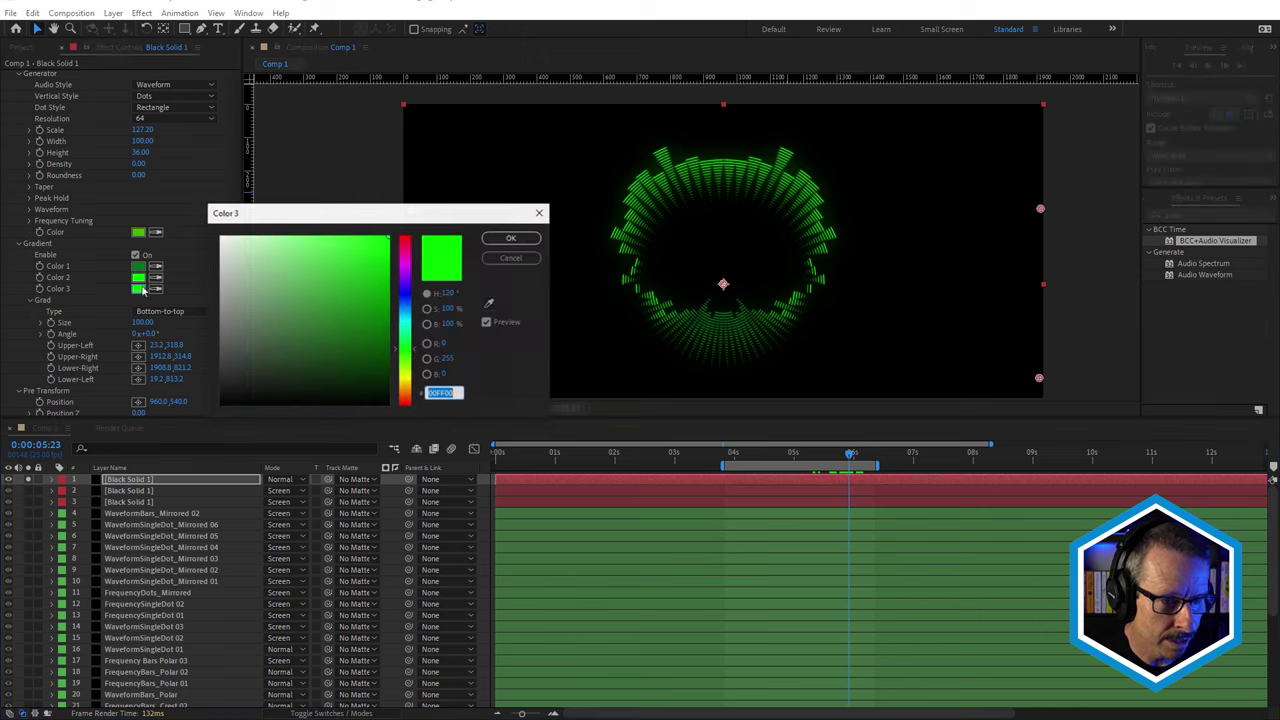
click(313, 236)
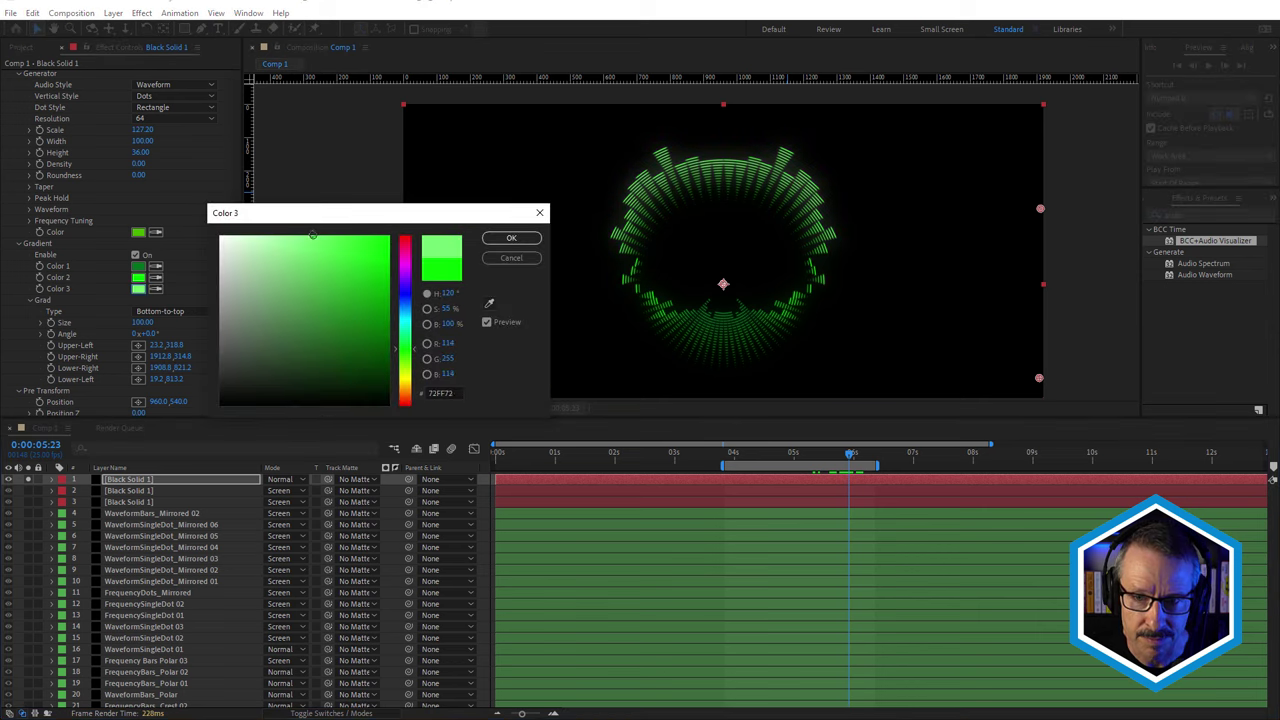
drag(311, 232, 298, 221)
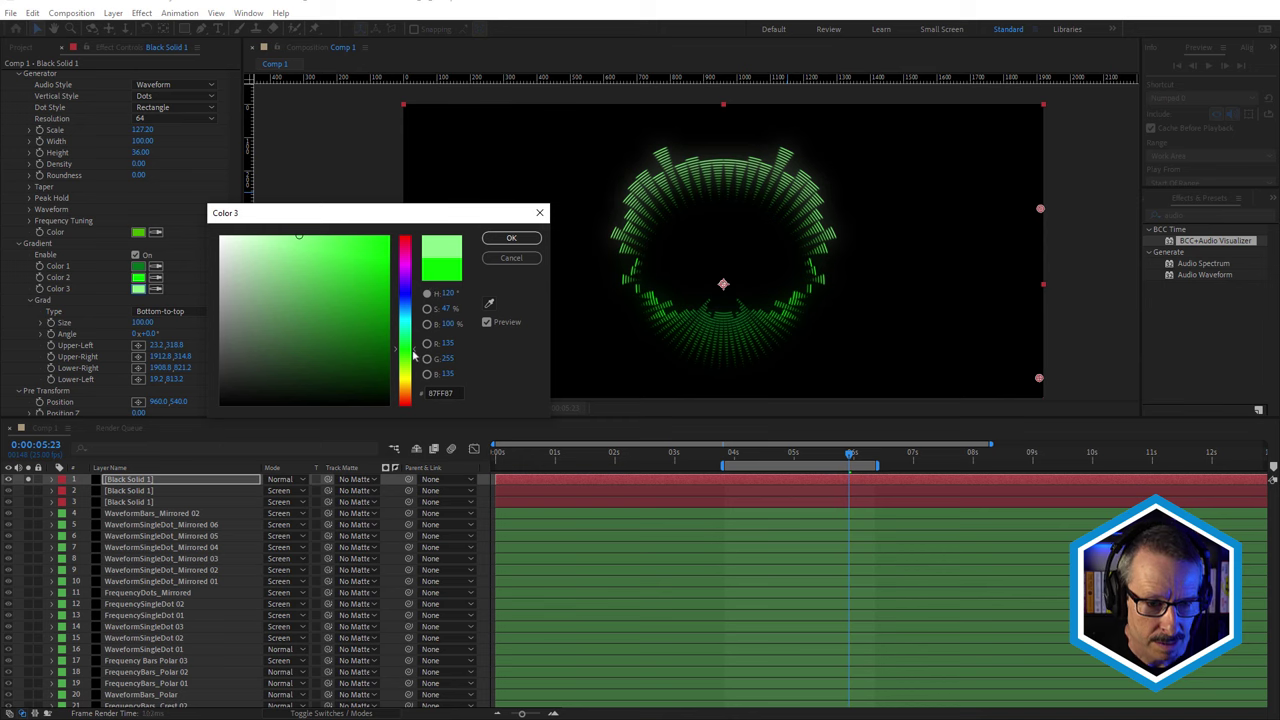
drag(411, 356, 409, 366)
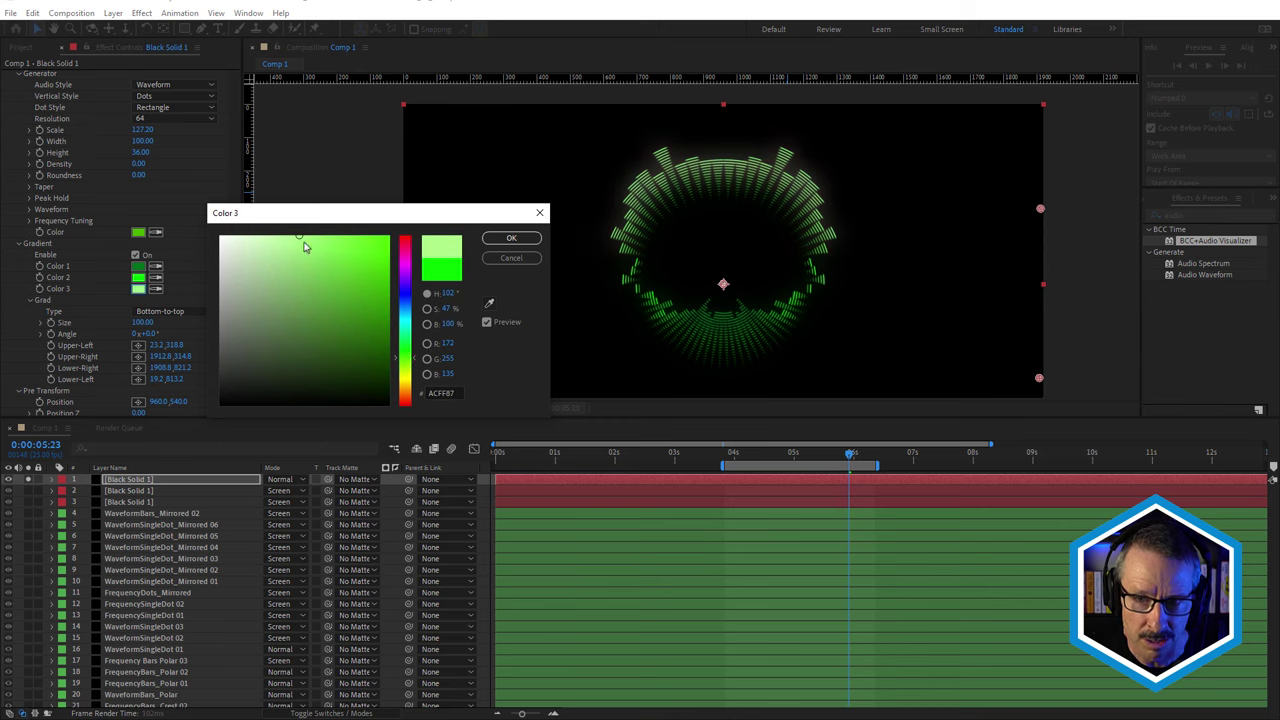
click(349, 235)
drag(349, 235, 368, 234)
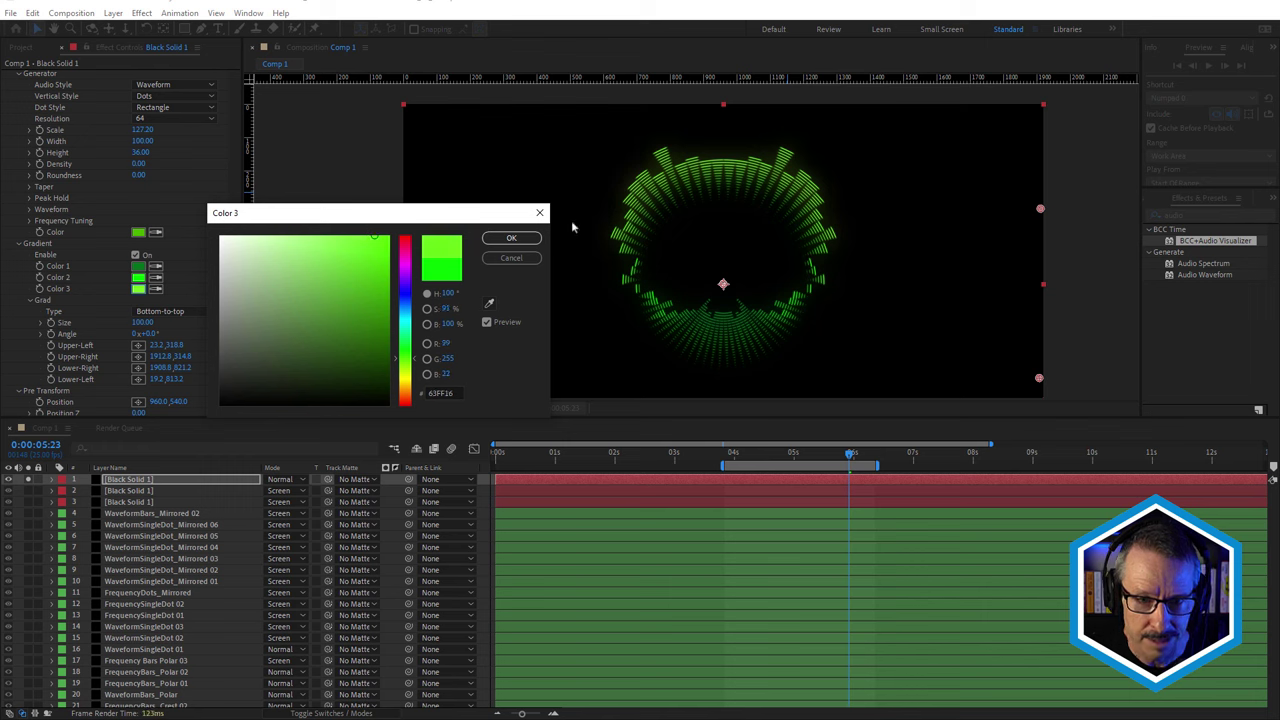
click(513, 238)
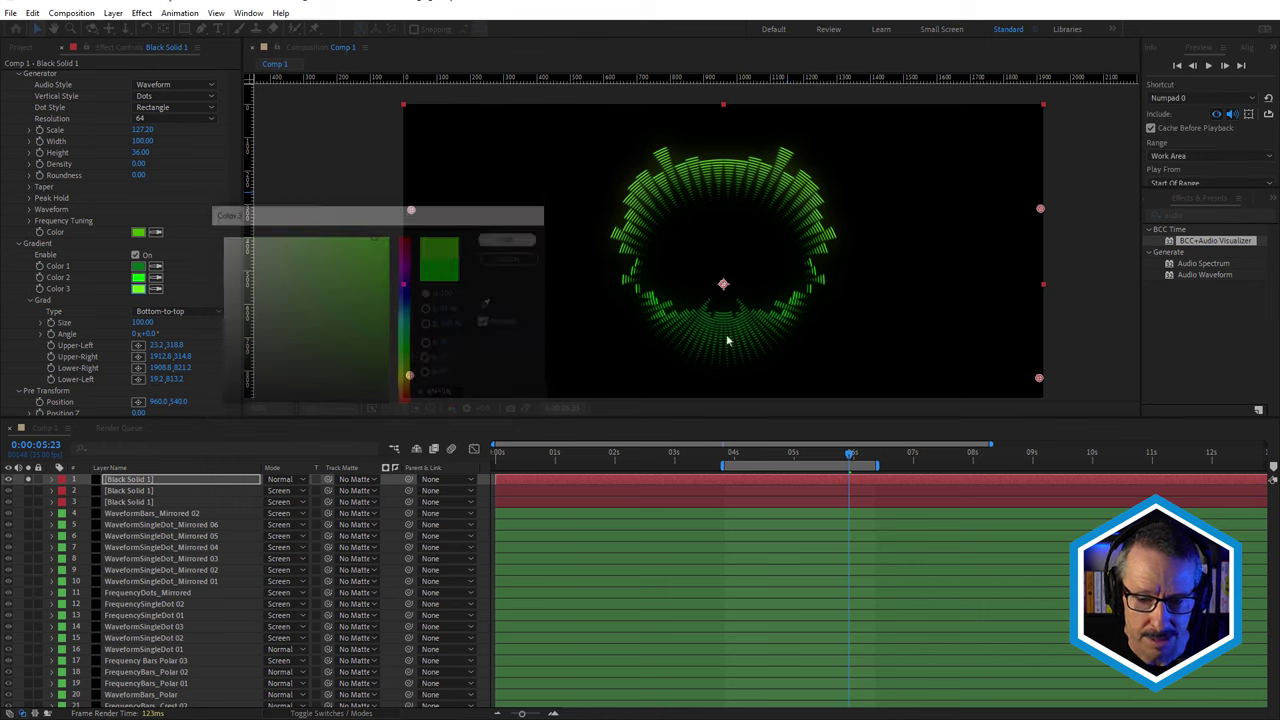
click(794, 457)
mouse_move(797, 449)
mouse_down()
mouse_move(769, 463)
mouse_move(814, 462)
mouse_up()
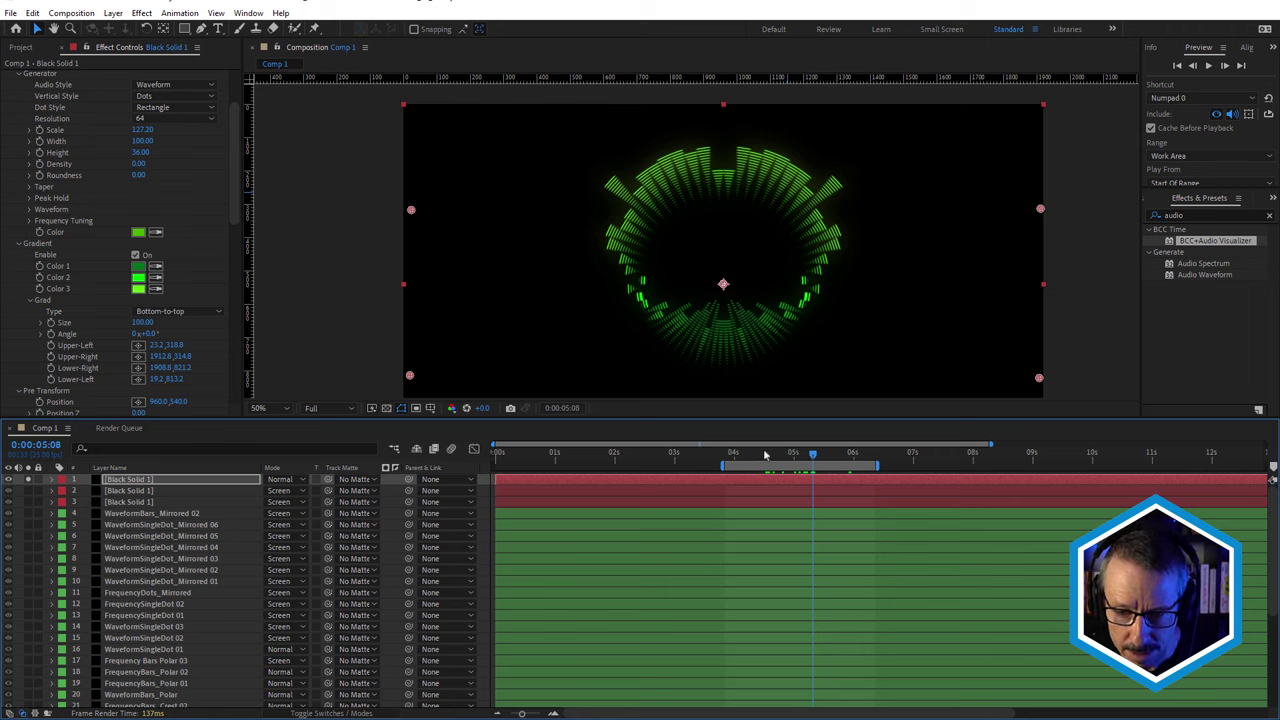
Lower the gradient's upper-left and upper-right points in the viewer and scrub to review
key(Page_Down)
key(Page_Down)
key(Page_Down)
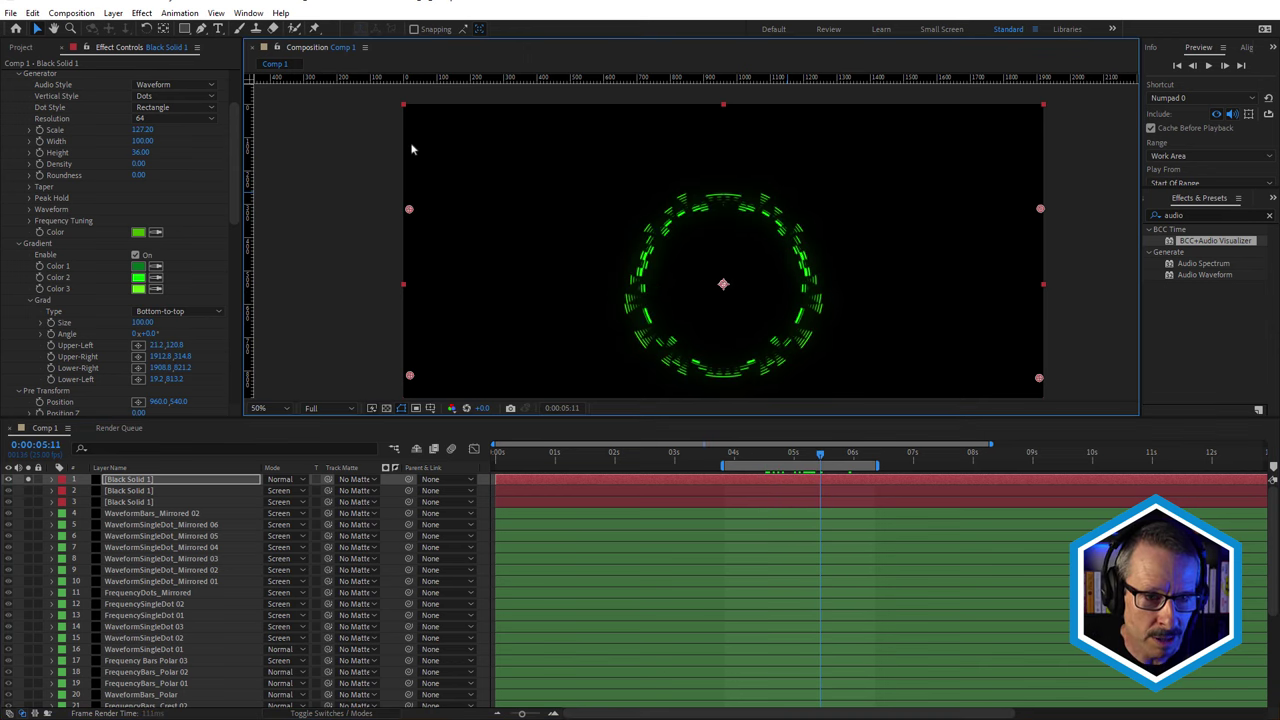
drag(411, 149, 407, 216)
click(789, 453)
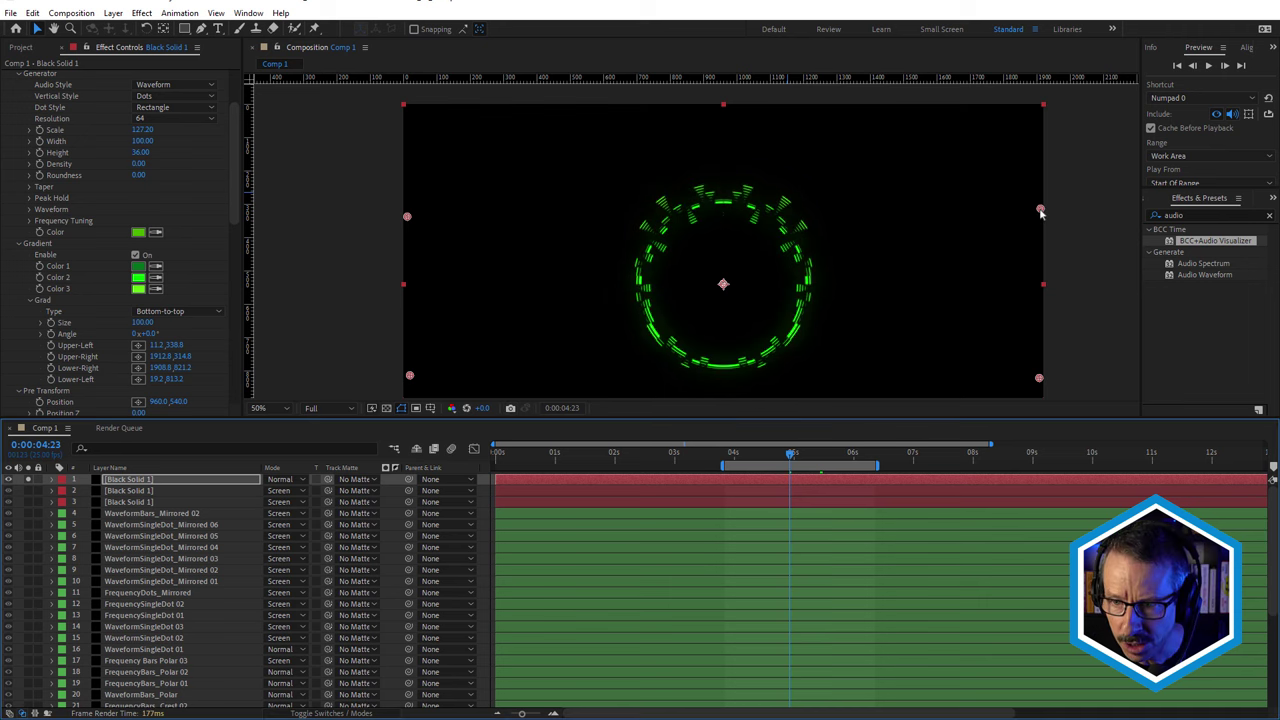
drag(1040, 212, 1039, 222)
click(822, 453)
drag(822, 456, 779, 466)
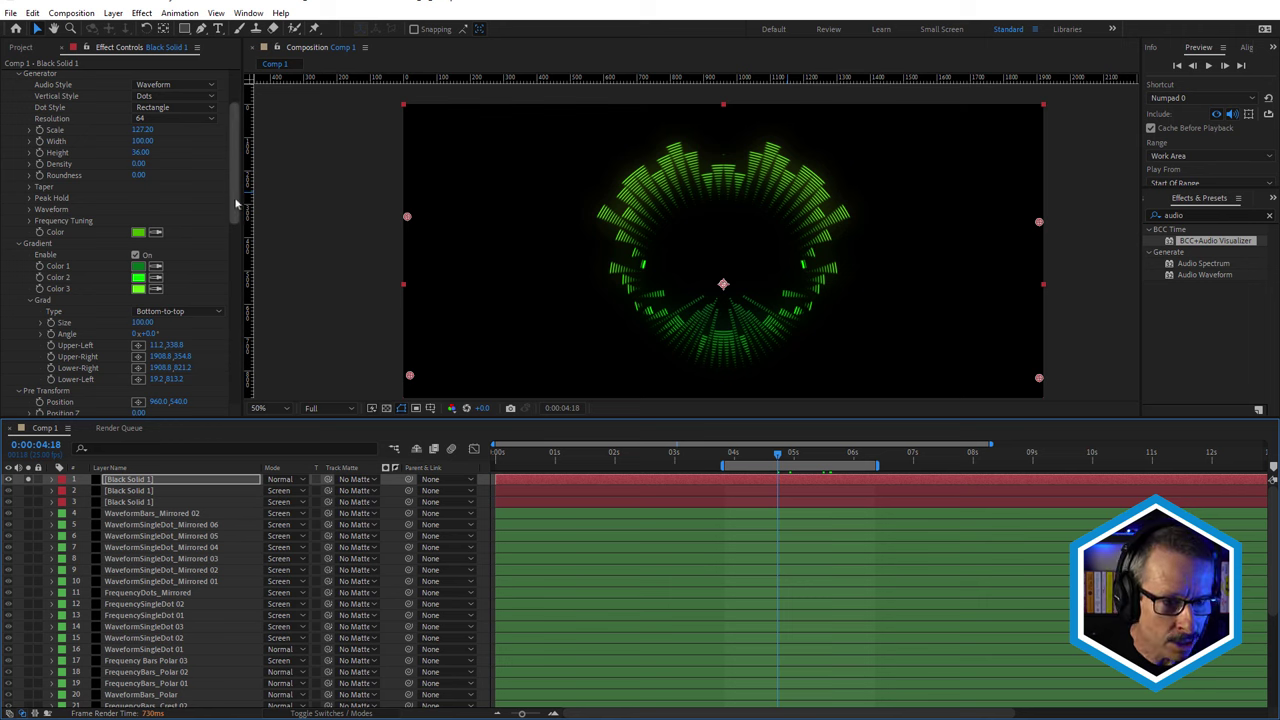
drag(237, 229, 244, 374)
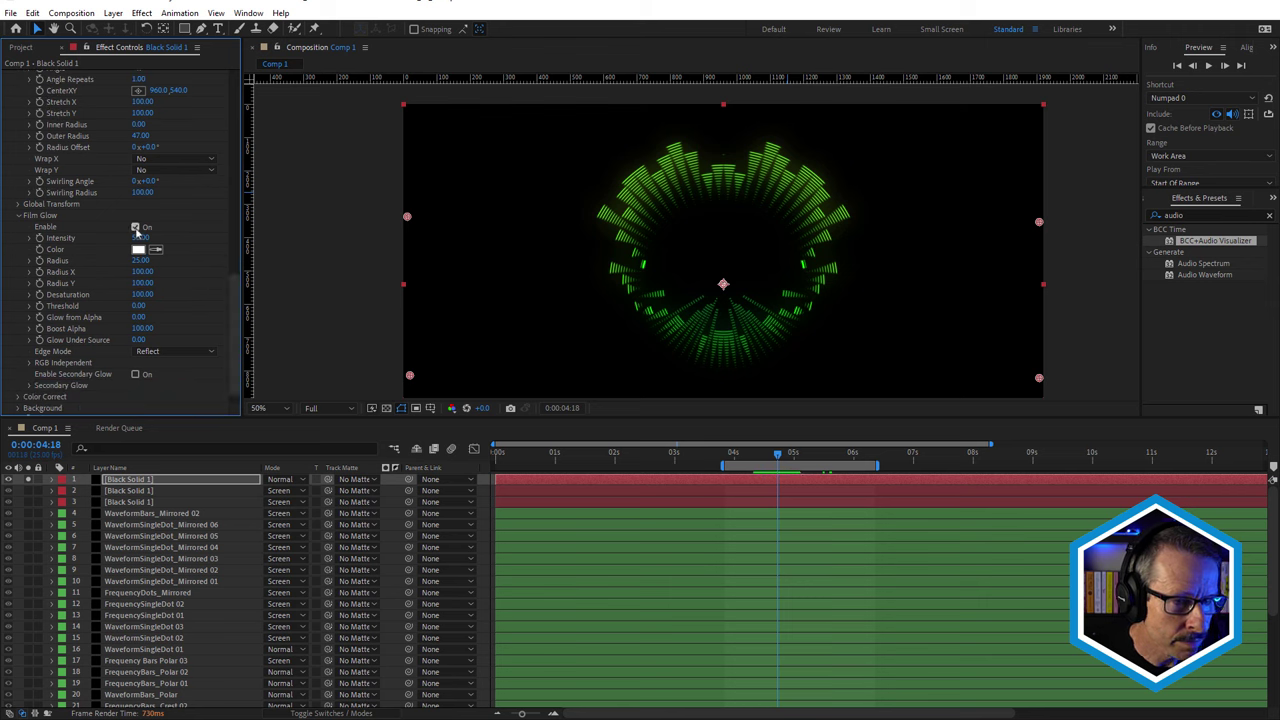
Compare Film Glow off and on, then set Intensity 106 and Radius 9
click(136, 228)
click(136, 228)
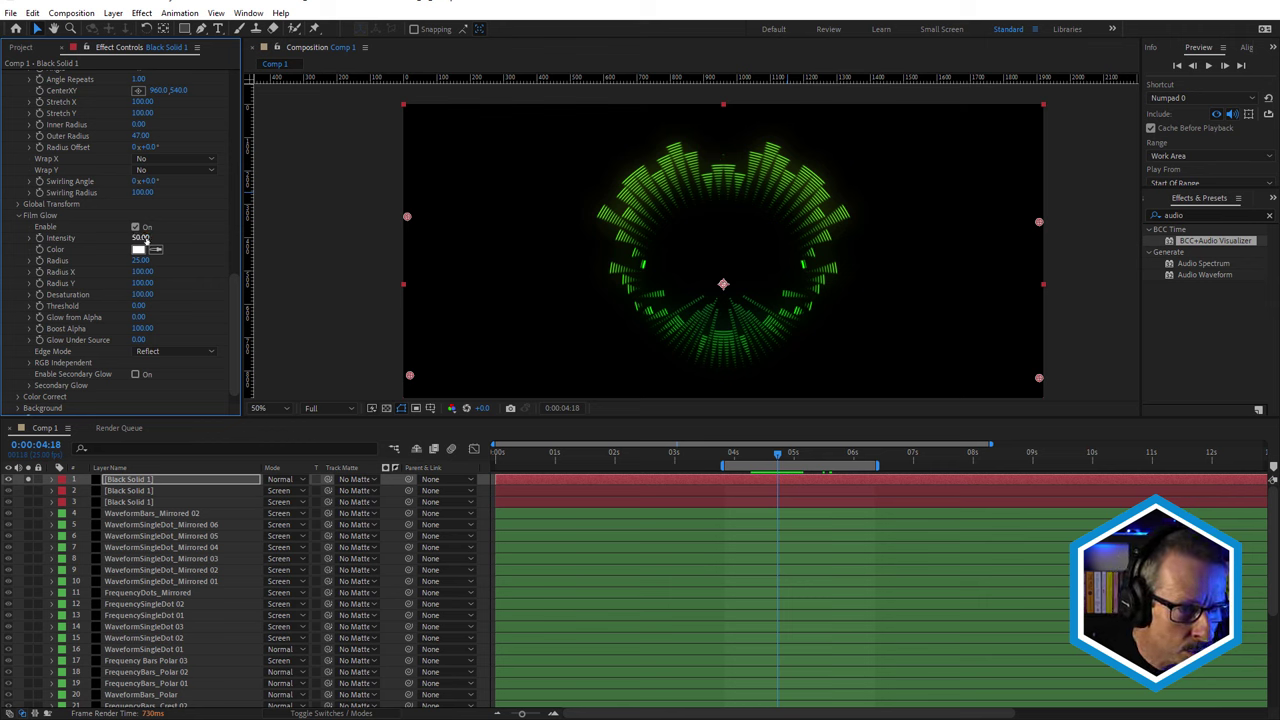
drag(142, 237, 185, 237)
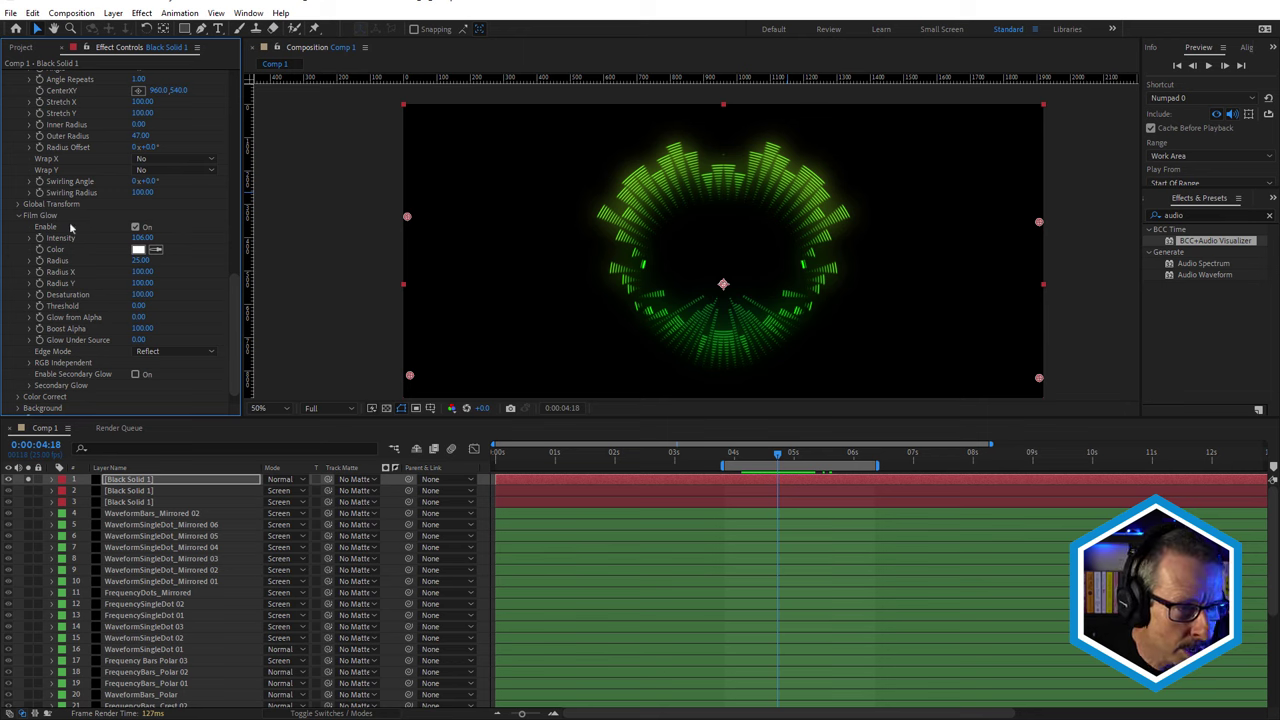
drag(134, 261, 100, 261)
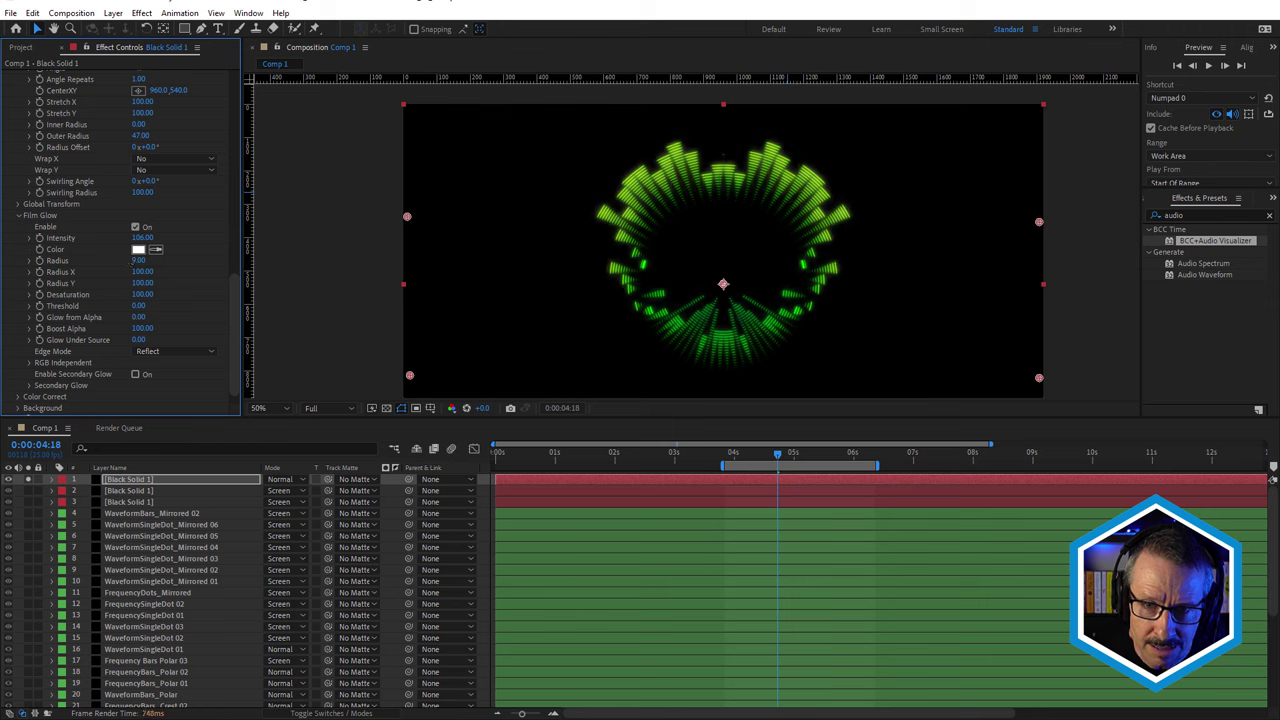
key(Return)
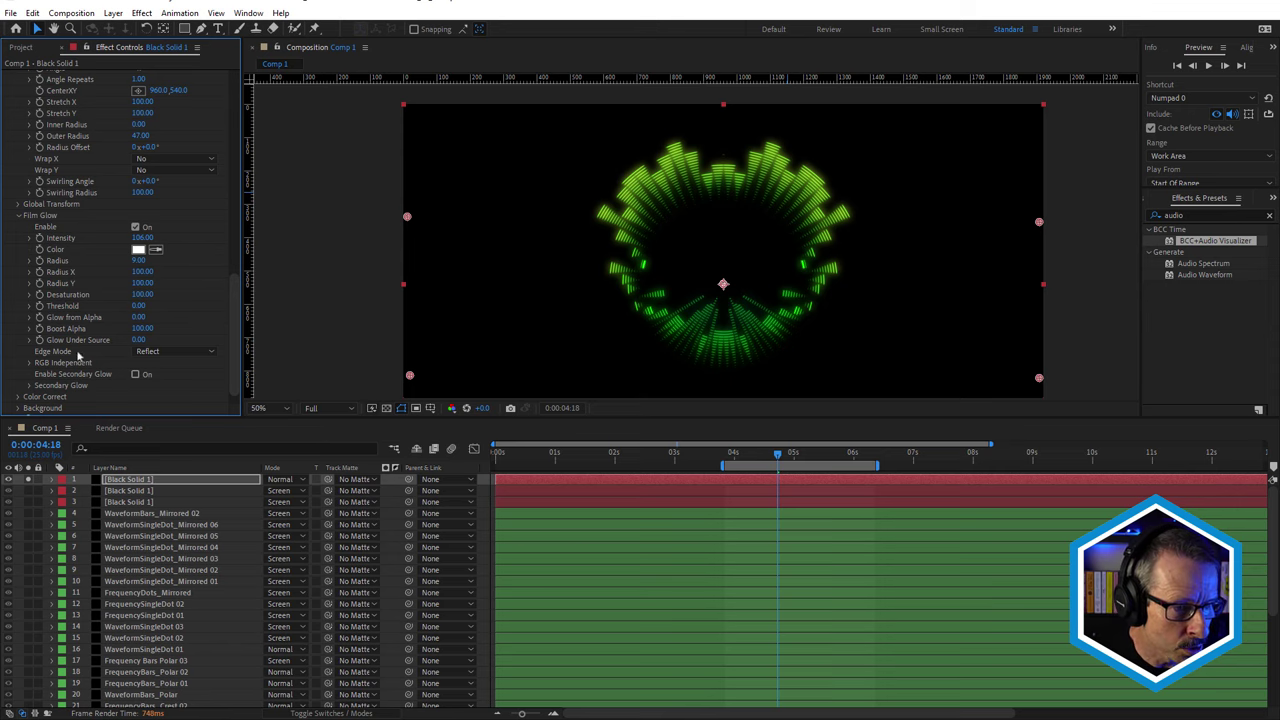
Enable Secondary Glow in green 52C002, raise its Intensity and set Radius 42
click(135, 374)
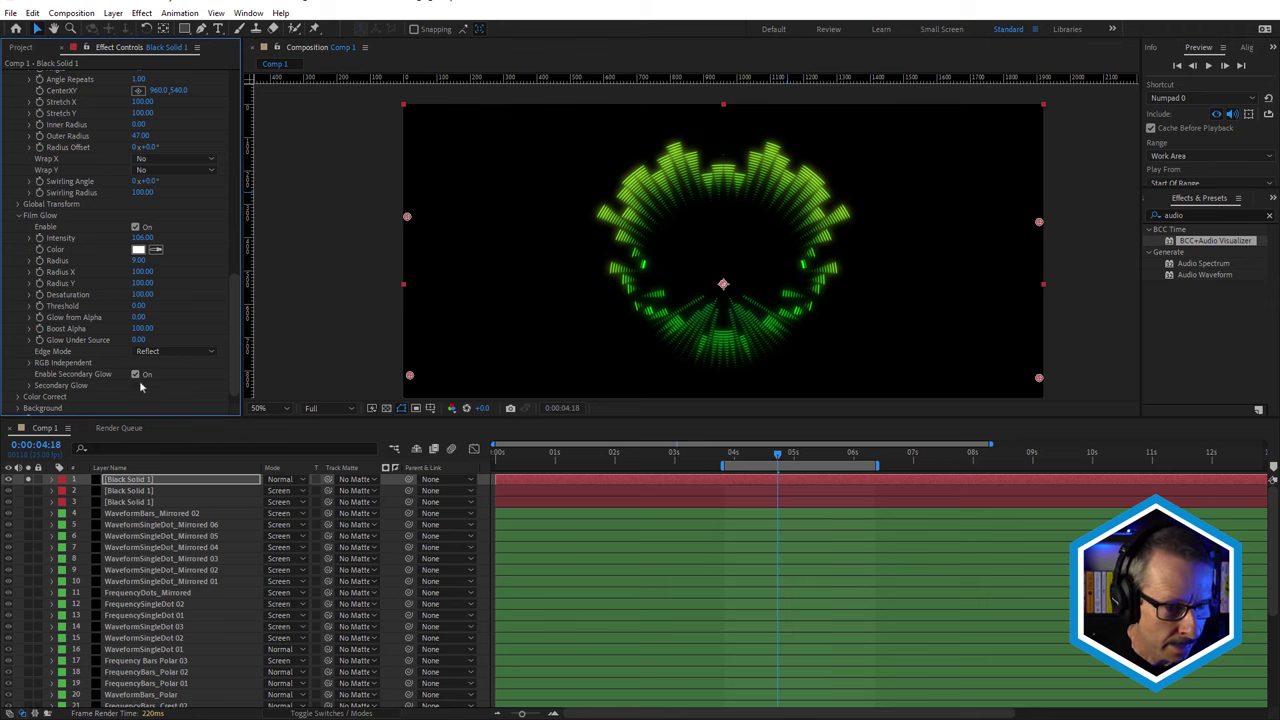
click(29, 385)
scroll(188, 244, down, 2)
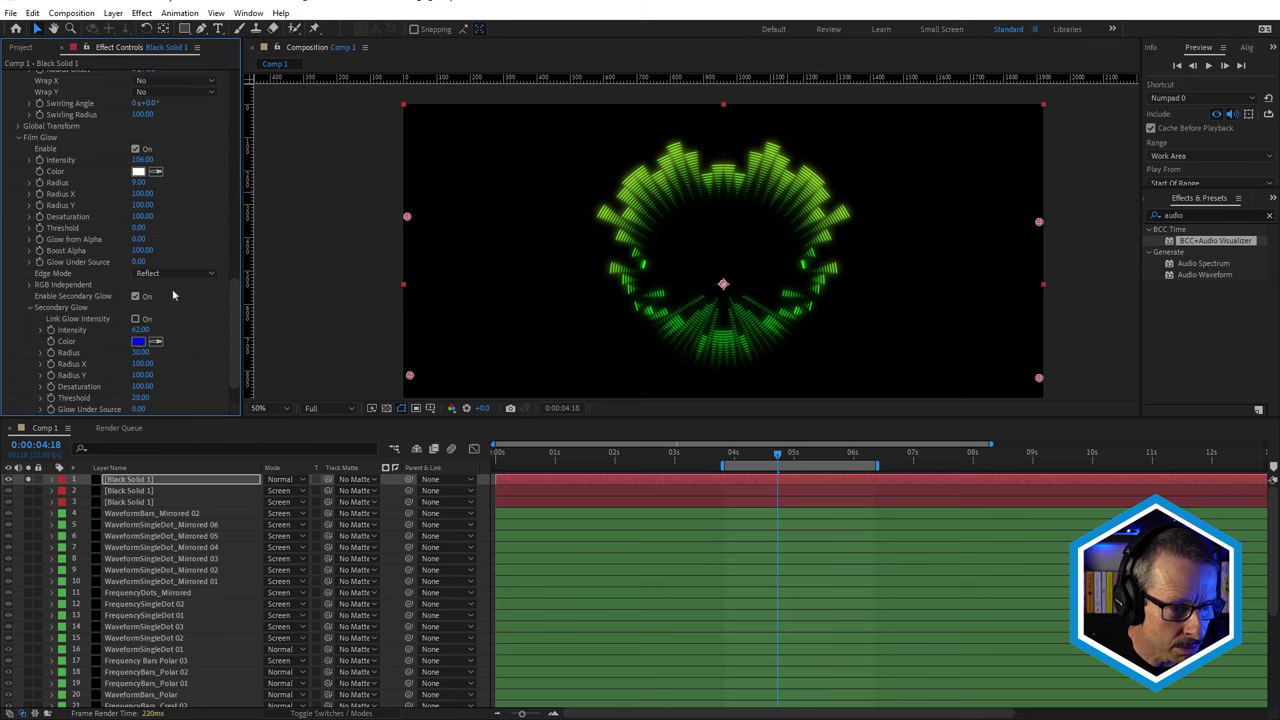
click(138, 341)
drag(279, 282, 213, 226)
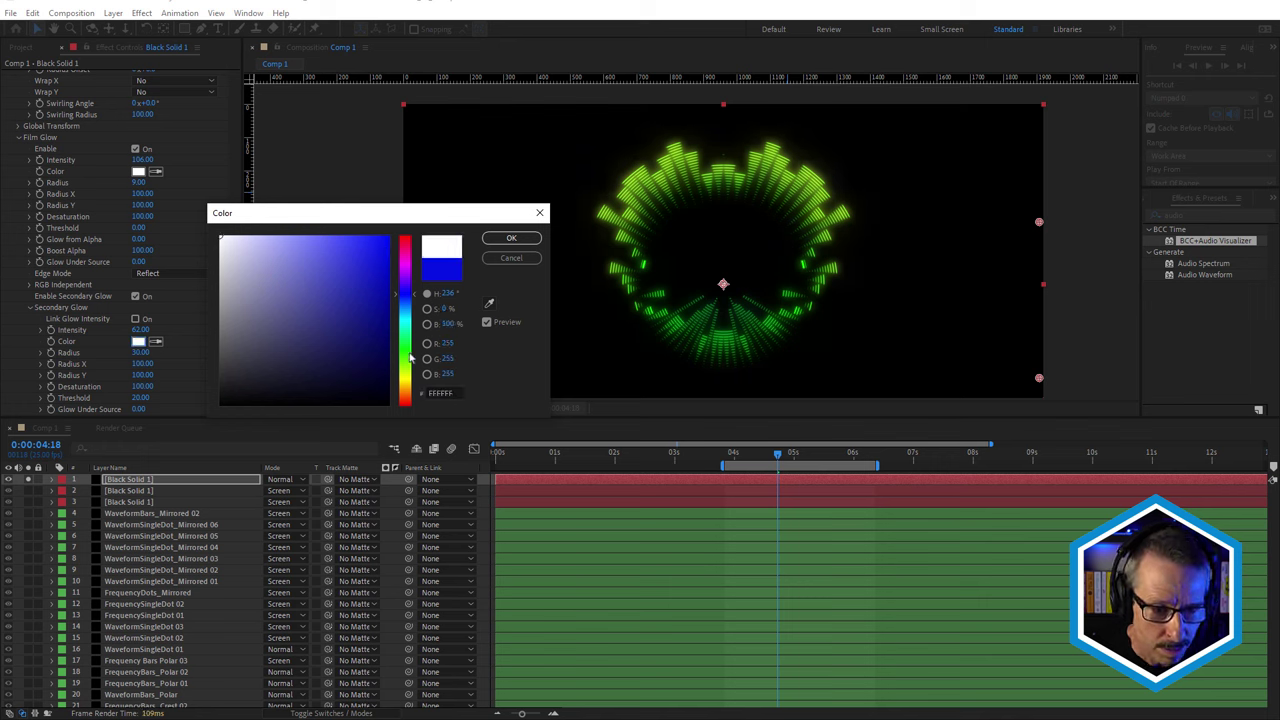
drag(406, 376, 408, 361)
click(388, 278)
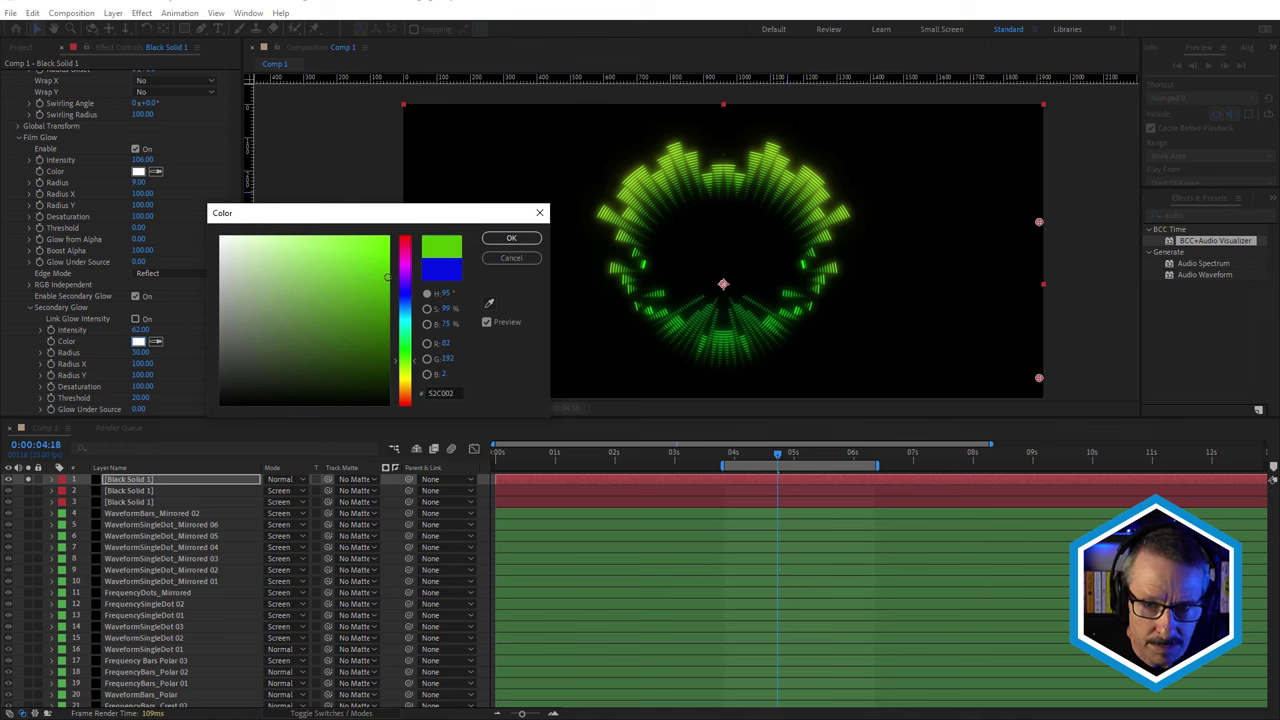
click(511, 238)
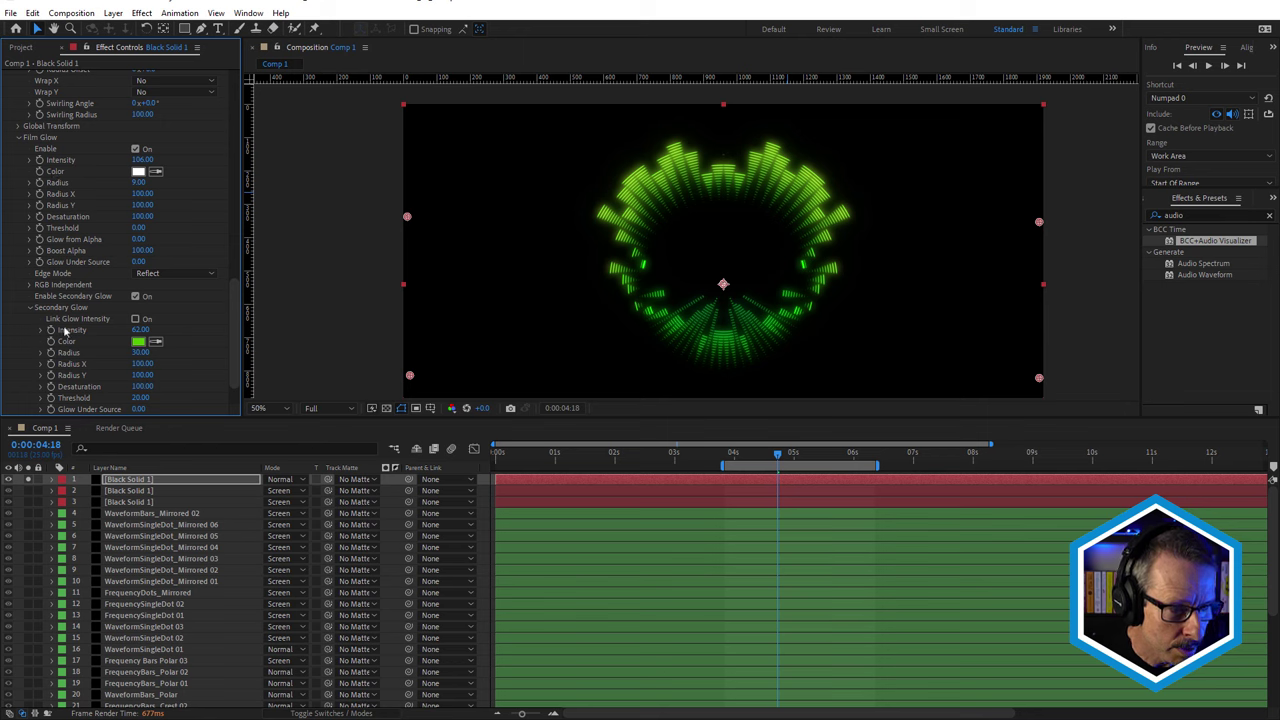
drag(140, 330, 218, 329)
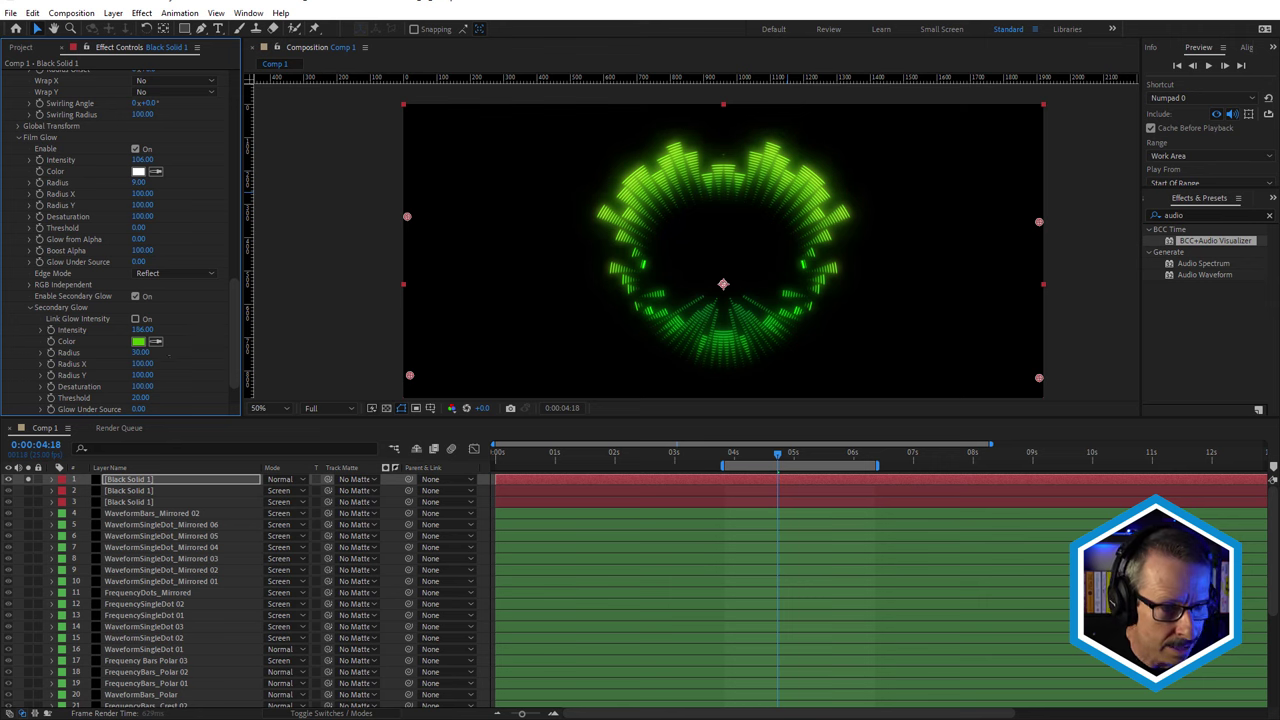
drag(140, 352, 133, 352)
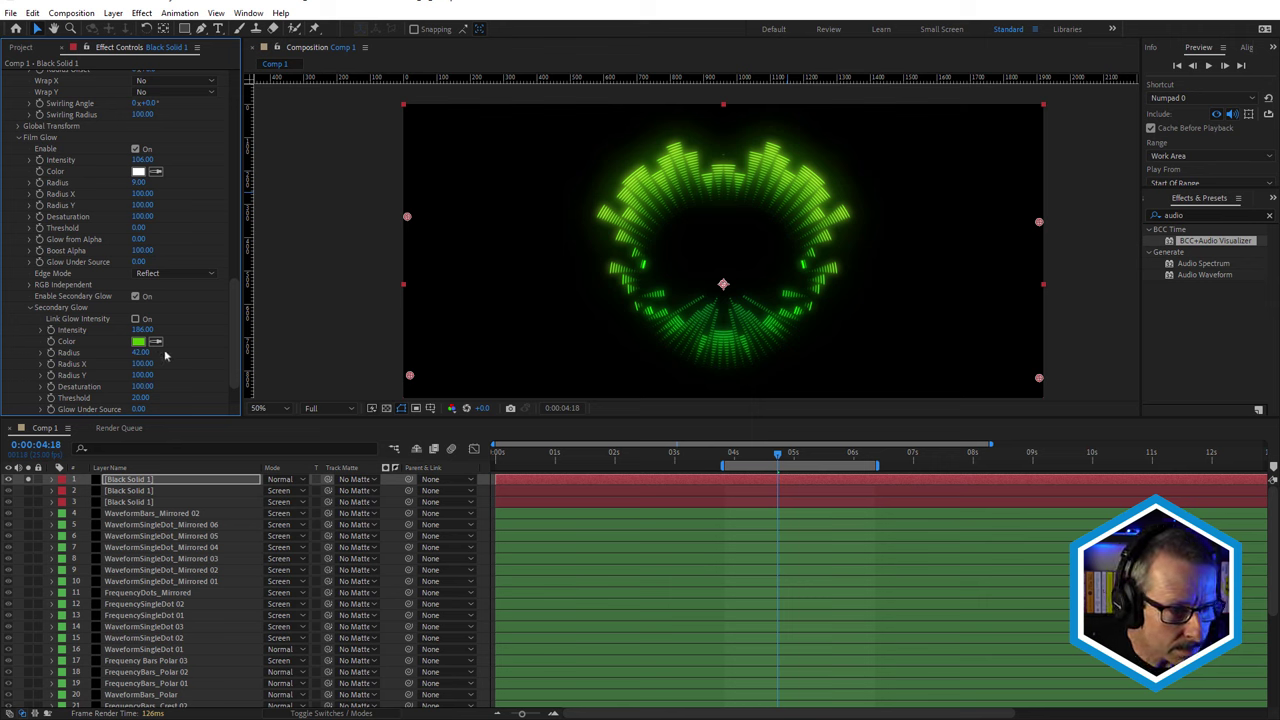
click(136, 297)
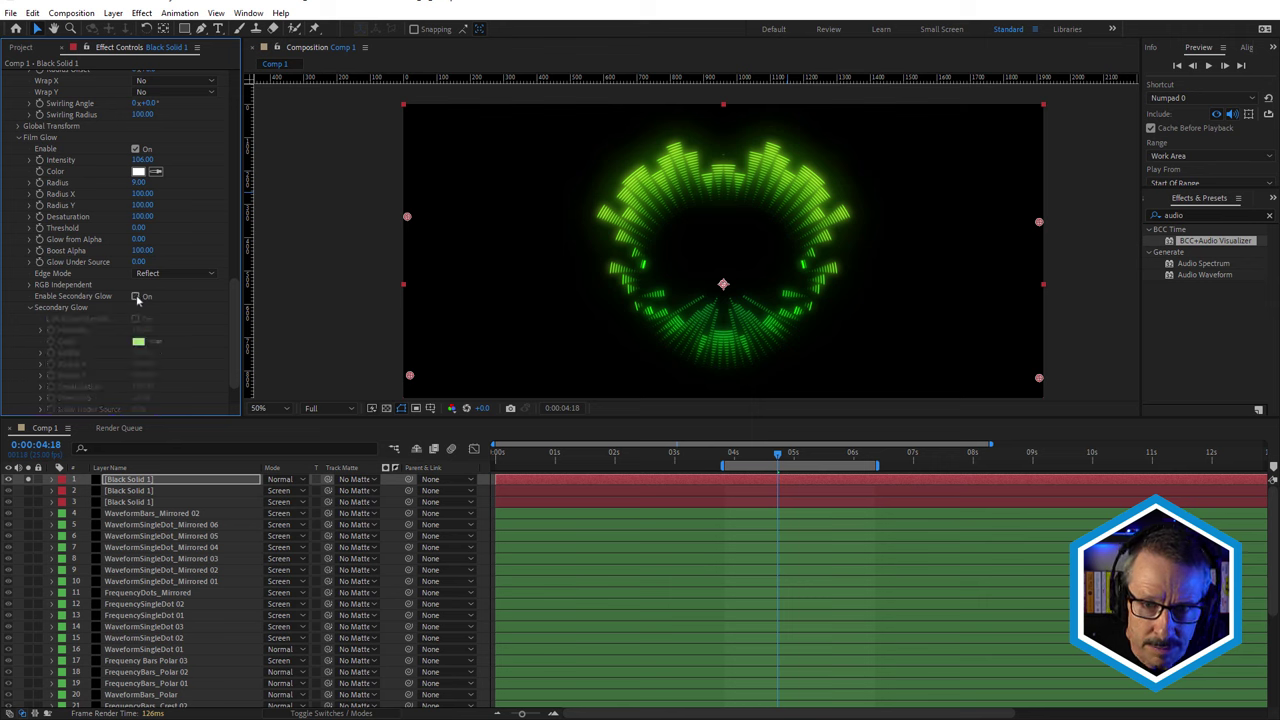
click(136, 297)
click(755, 454)
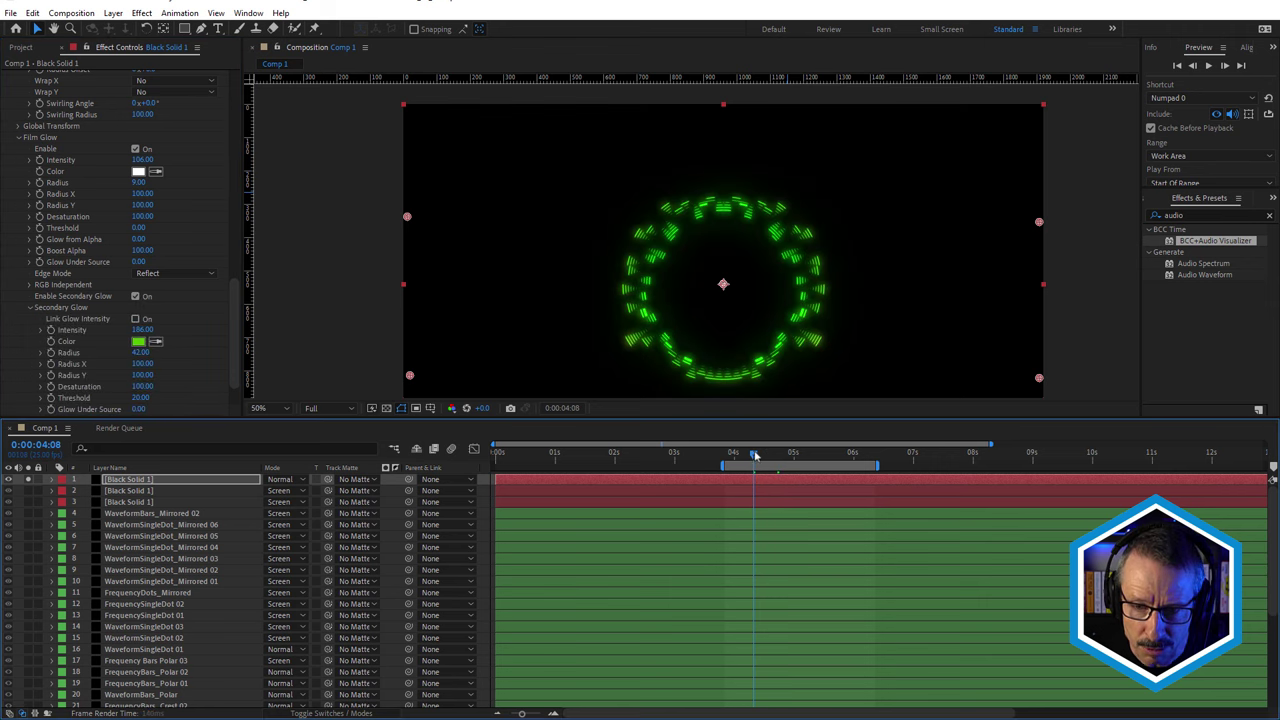
click(813, 454)
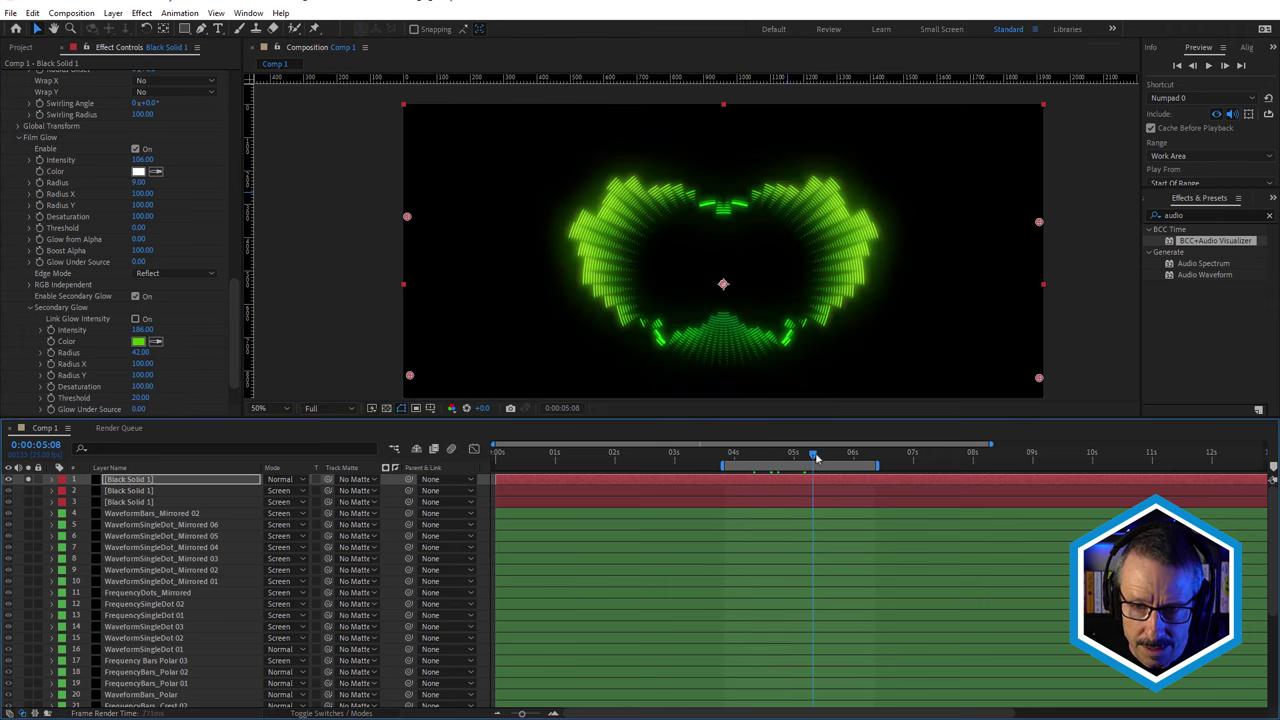
key(space)
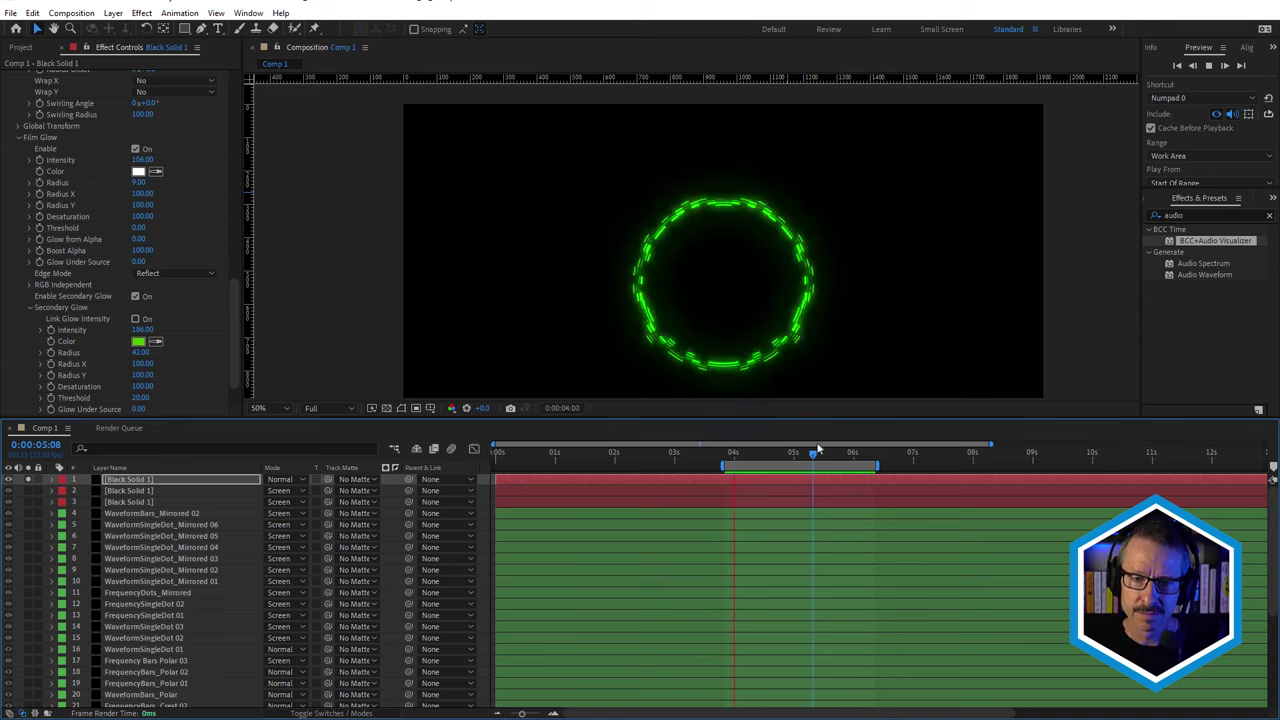
key(space)
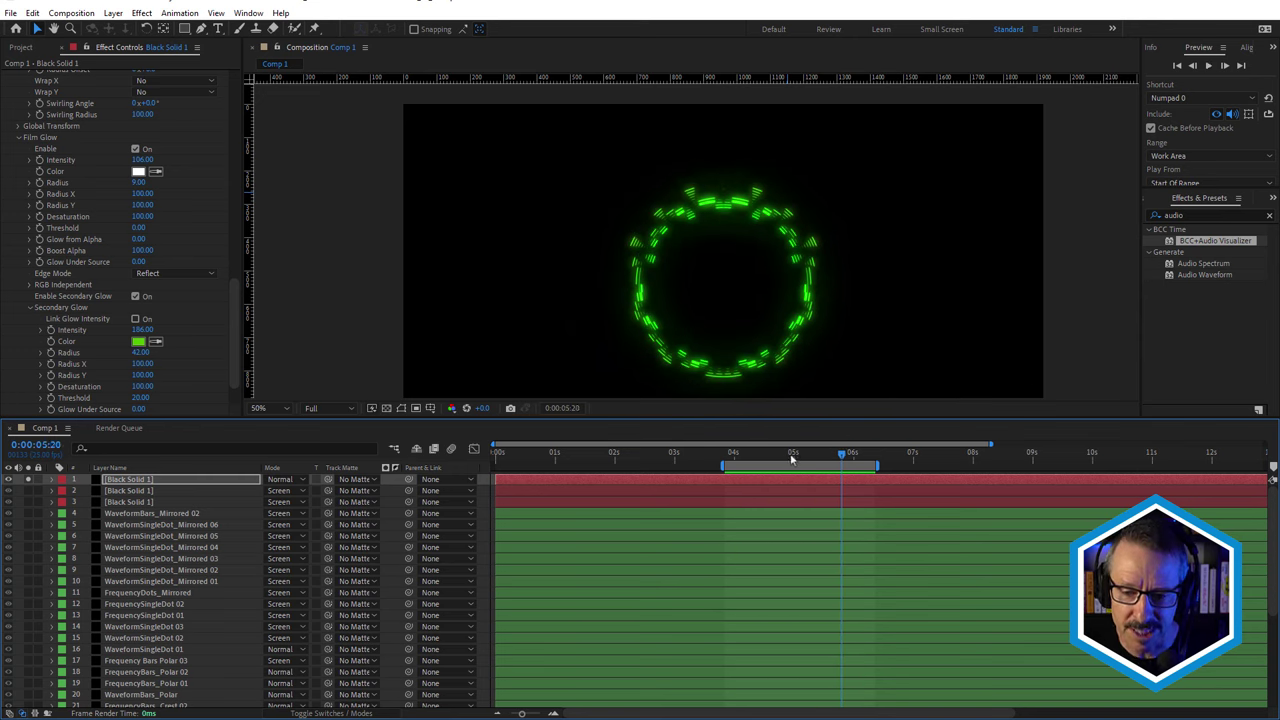
drag(790, 458, 804, 458)
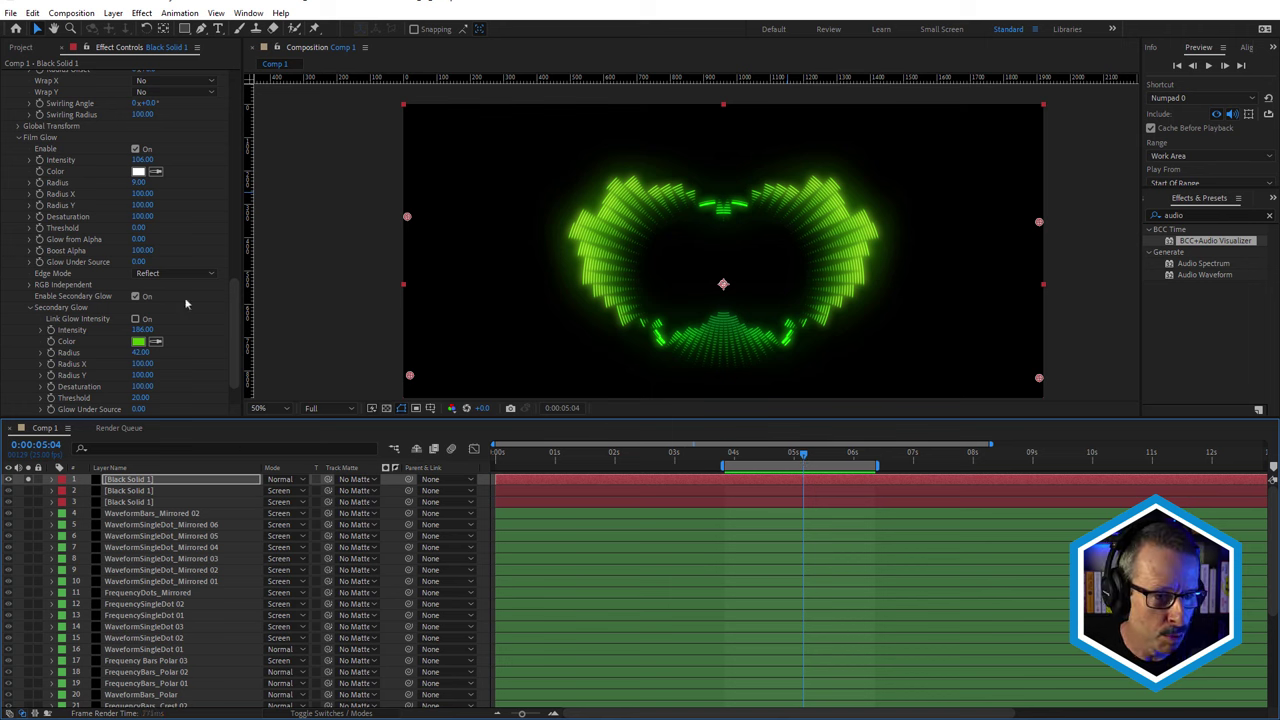
Set gradient Color 2 to red FF2400 and play a preview of the ring
scroll(236, 248, up, 3)
scroll(230, 258, up, 2)
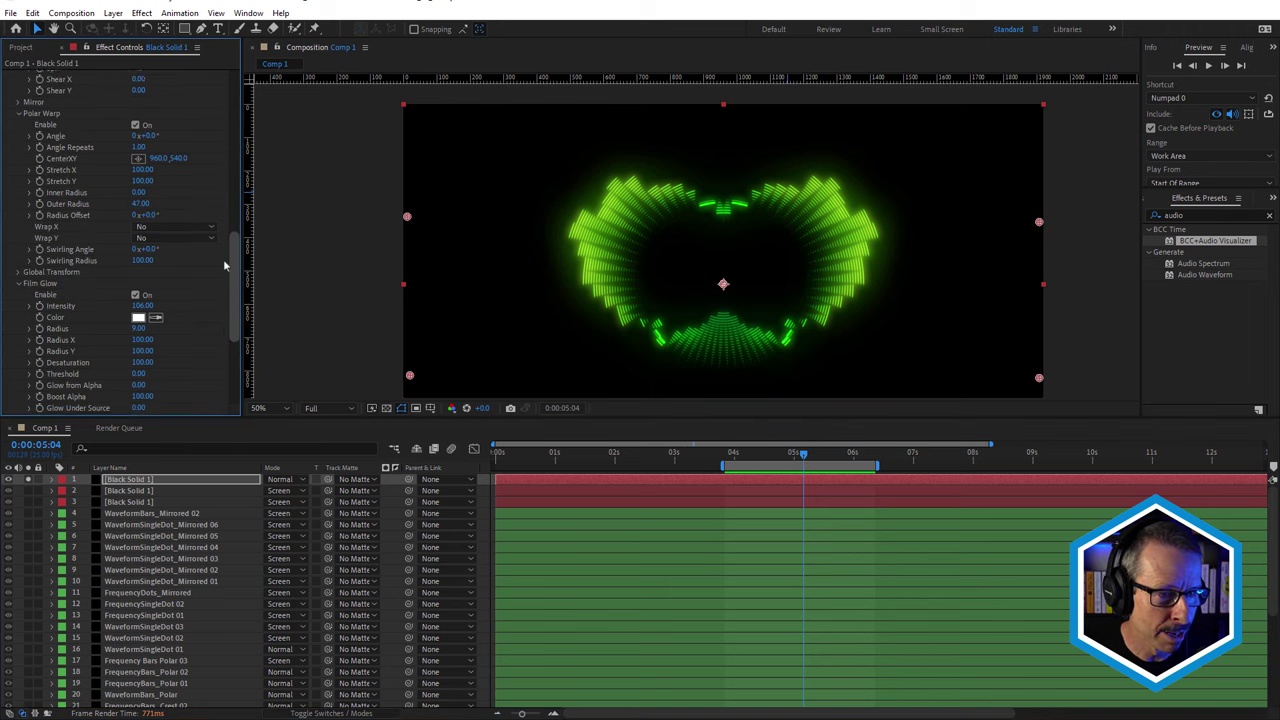
drag(232, 268, 238, 150)
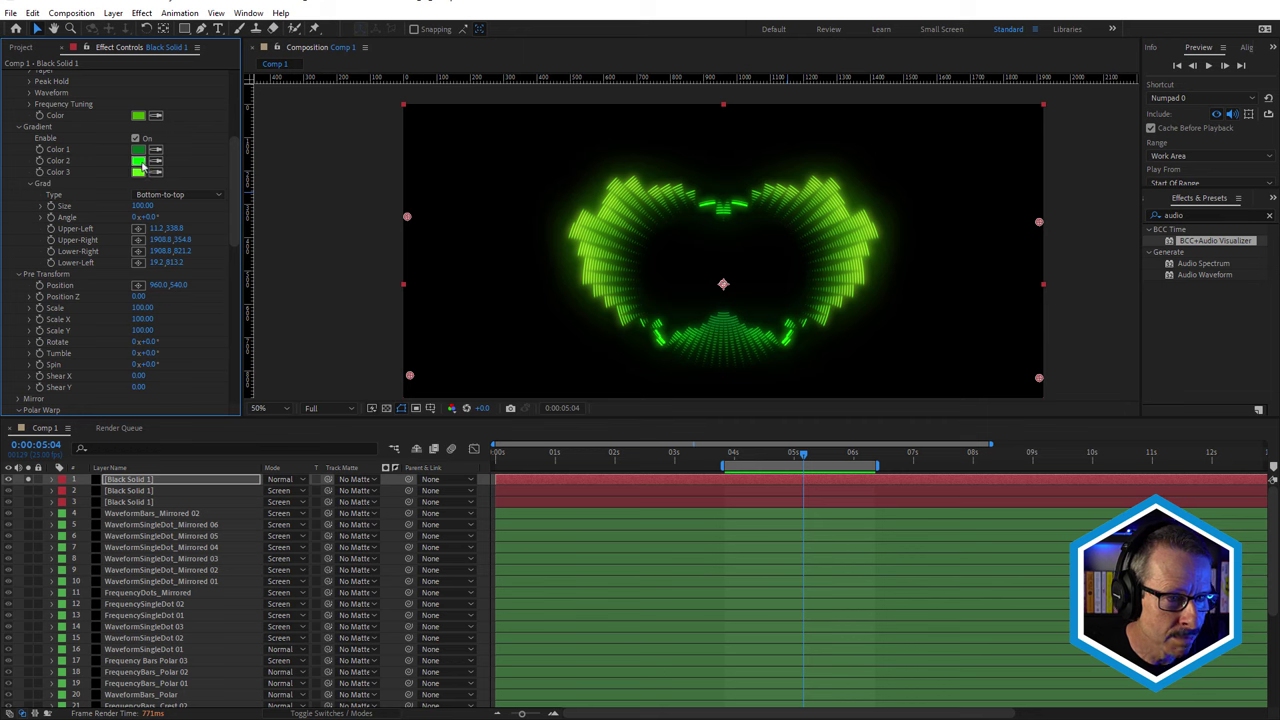
click(140, 161)
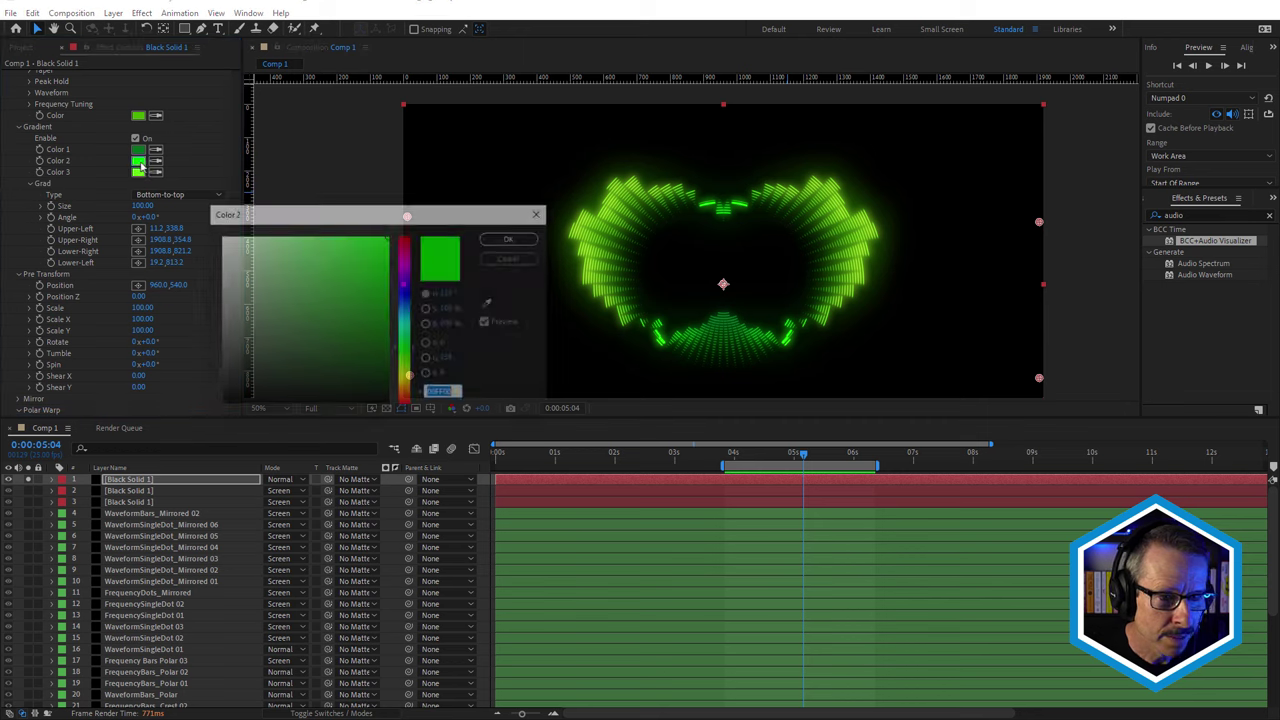
click(405, 269)
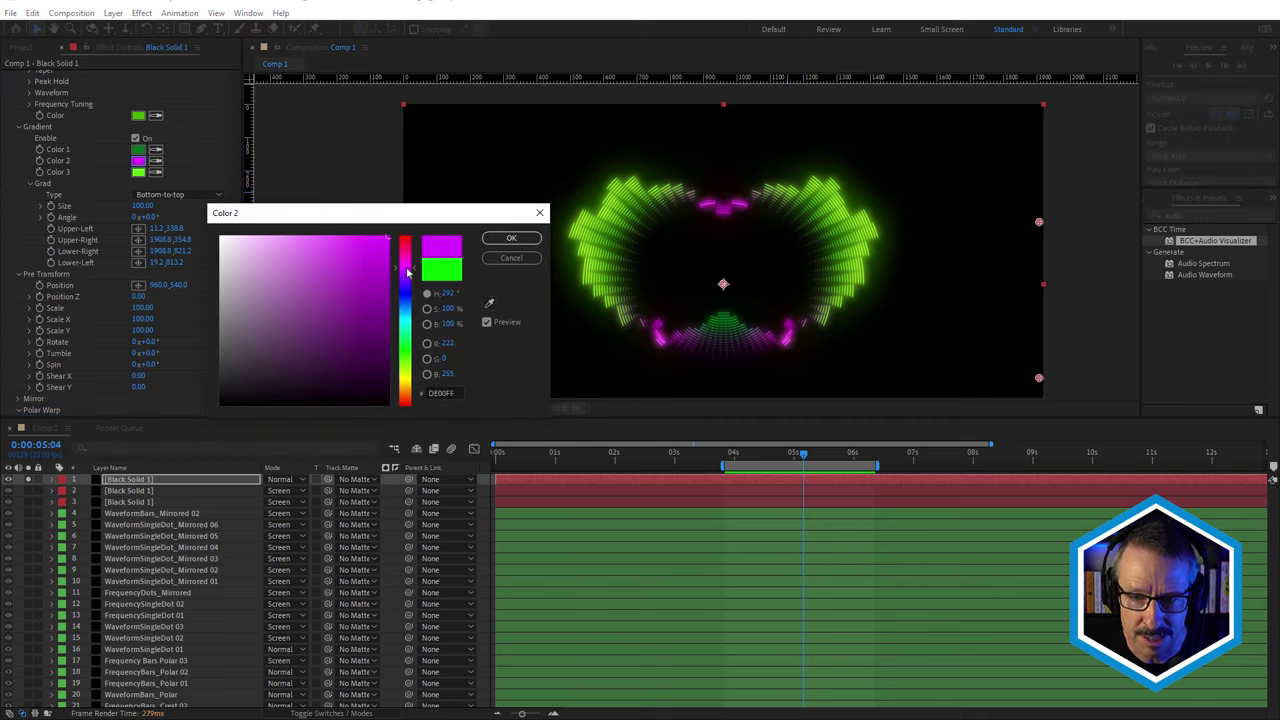
click(405, 326)
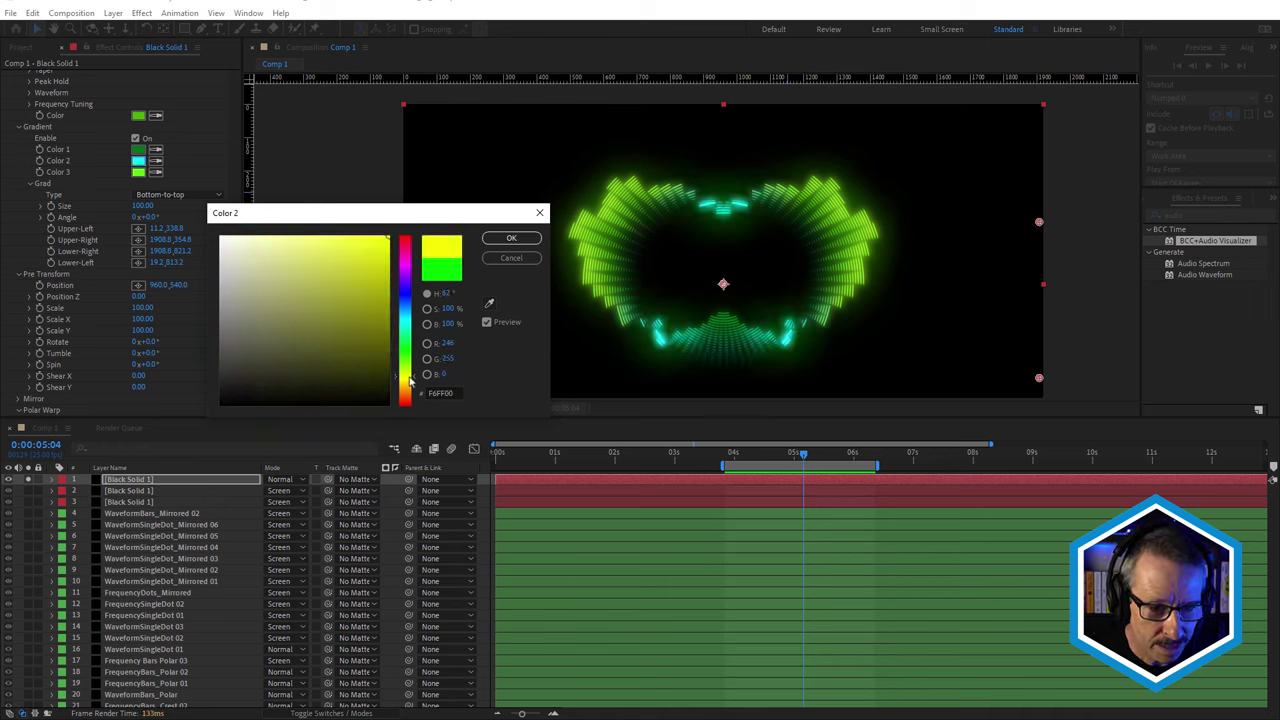
click(405, 377)
drag(405, 378, 408, 405)
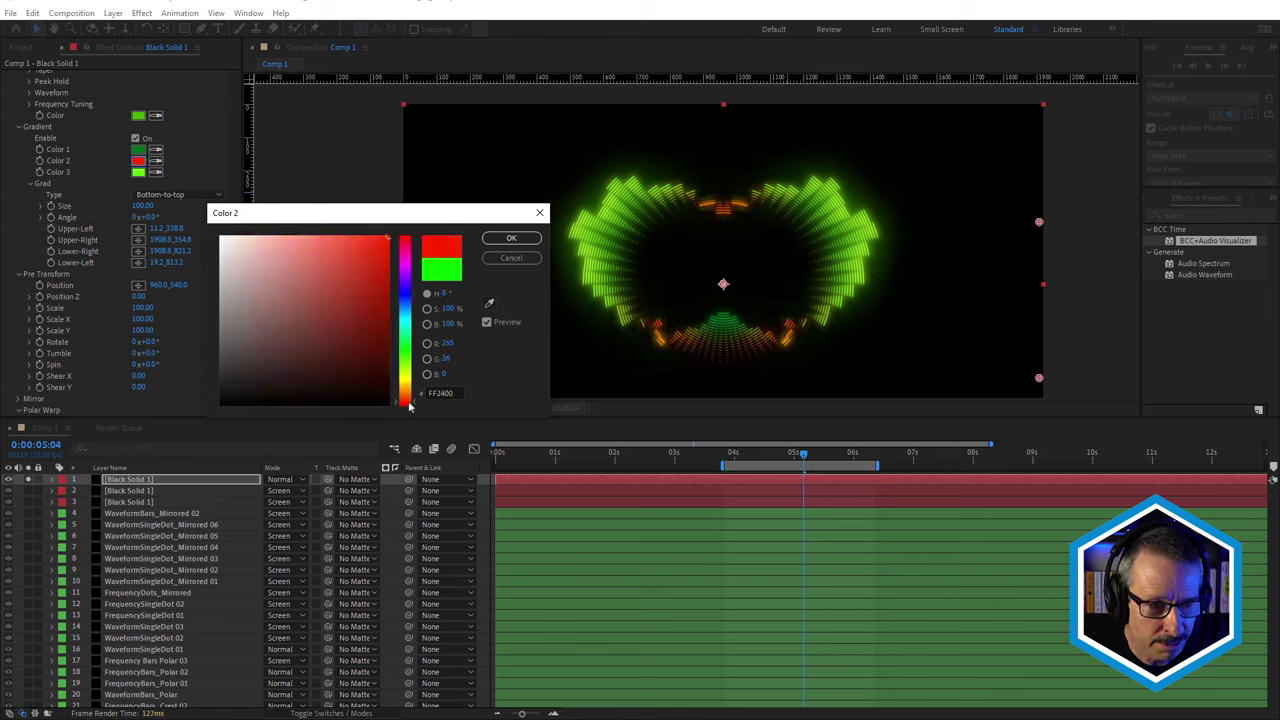
click(511, 238)
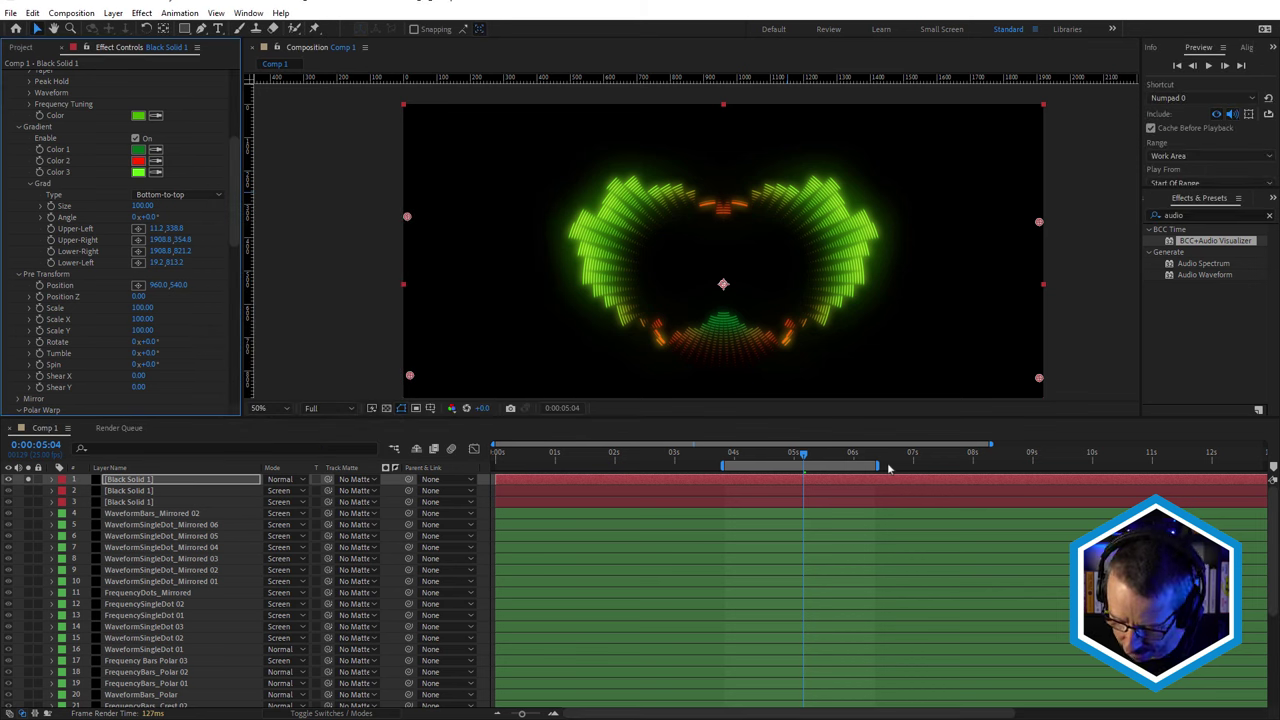
key(KP_0)
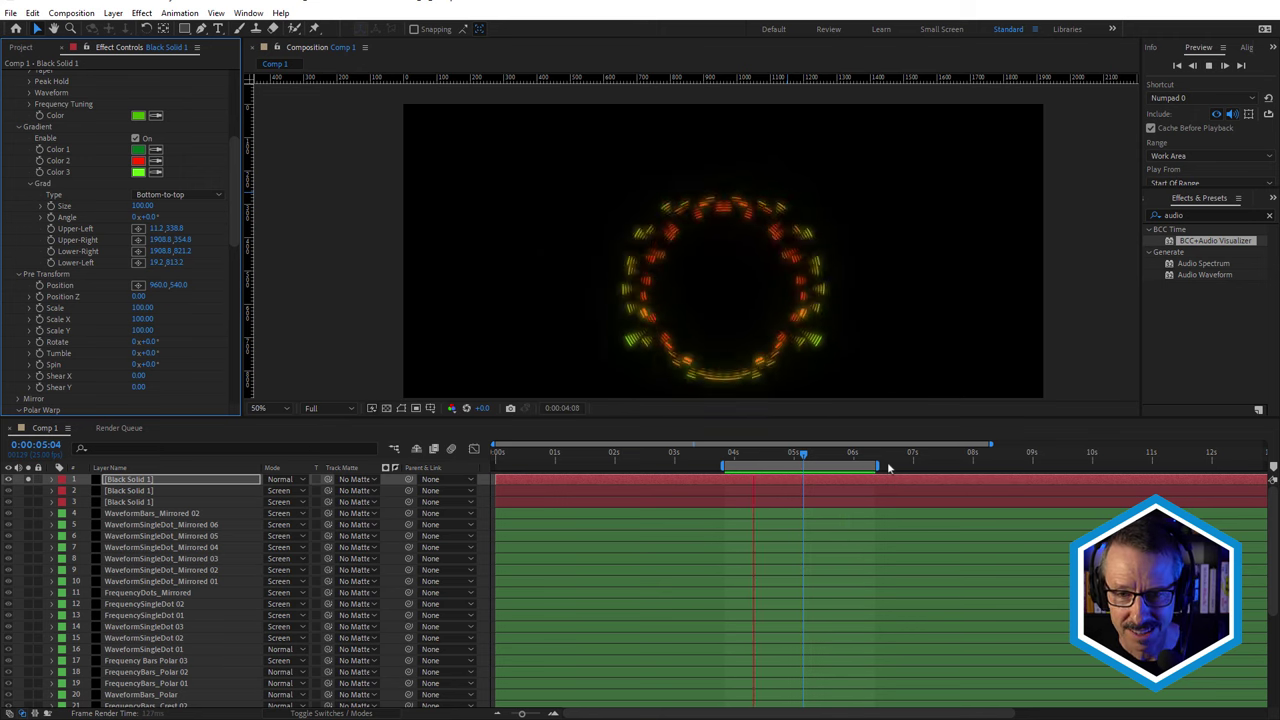
Try cyan for gradient Color 2 and preview the animation
key(KP_0)
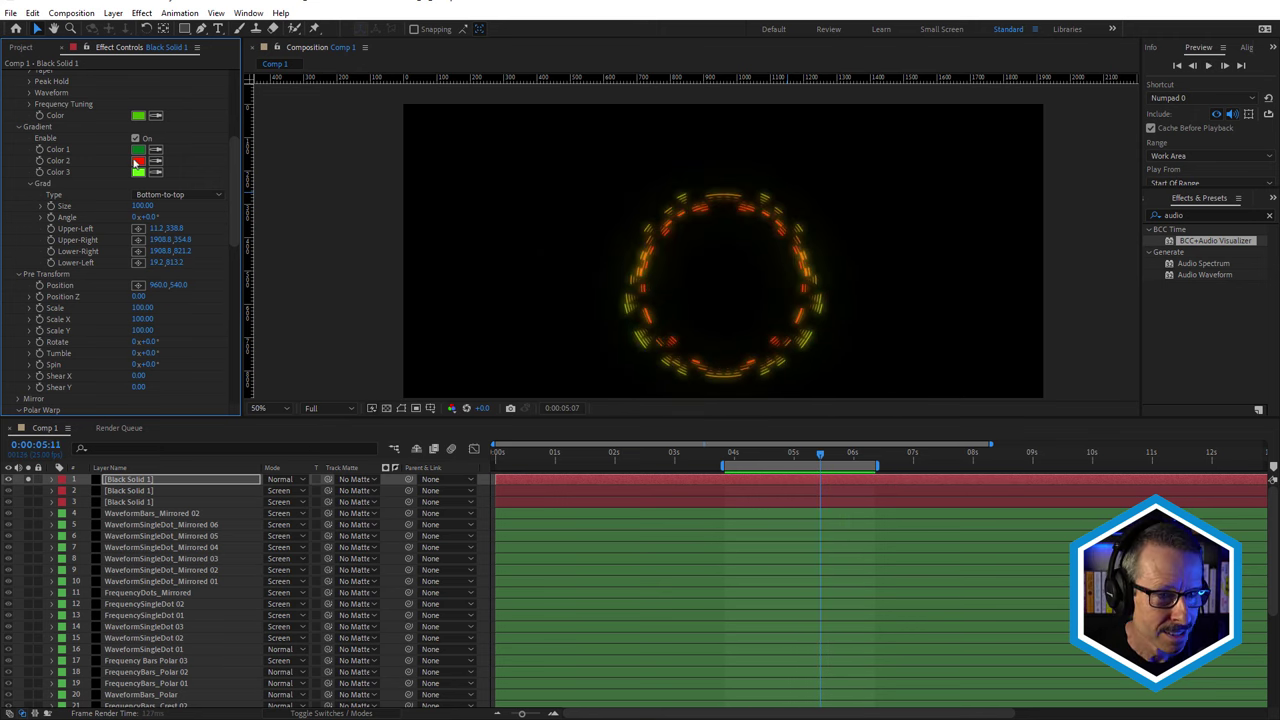
click(136, 164)
click(407, 318)
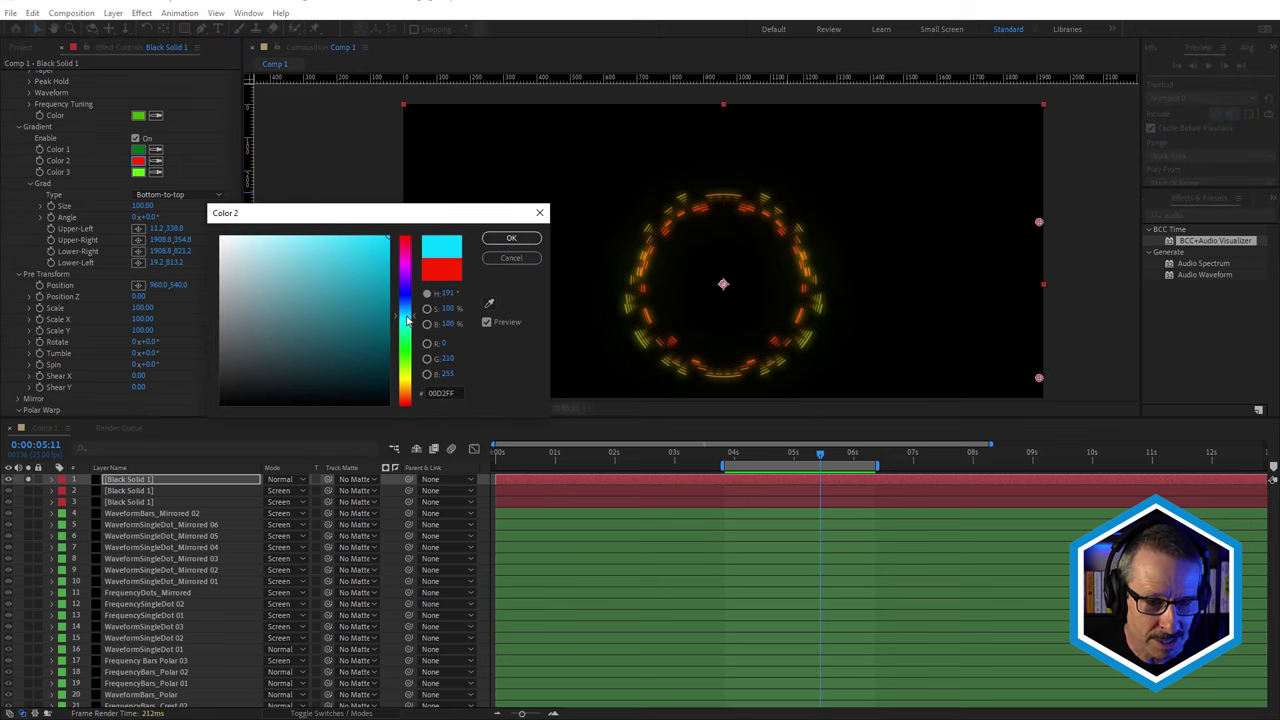
click(524, 238)
key(space)
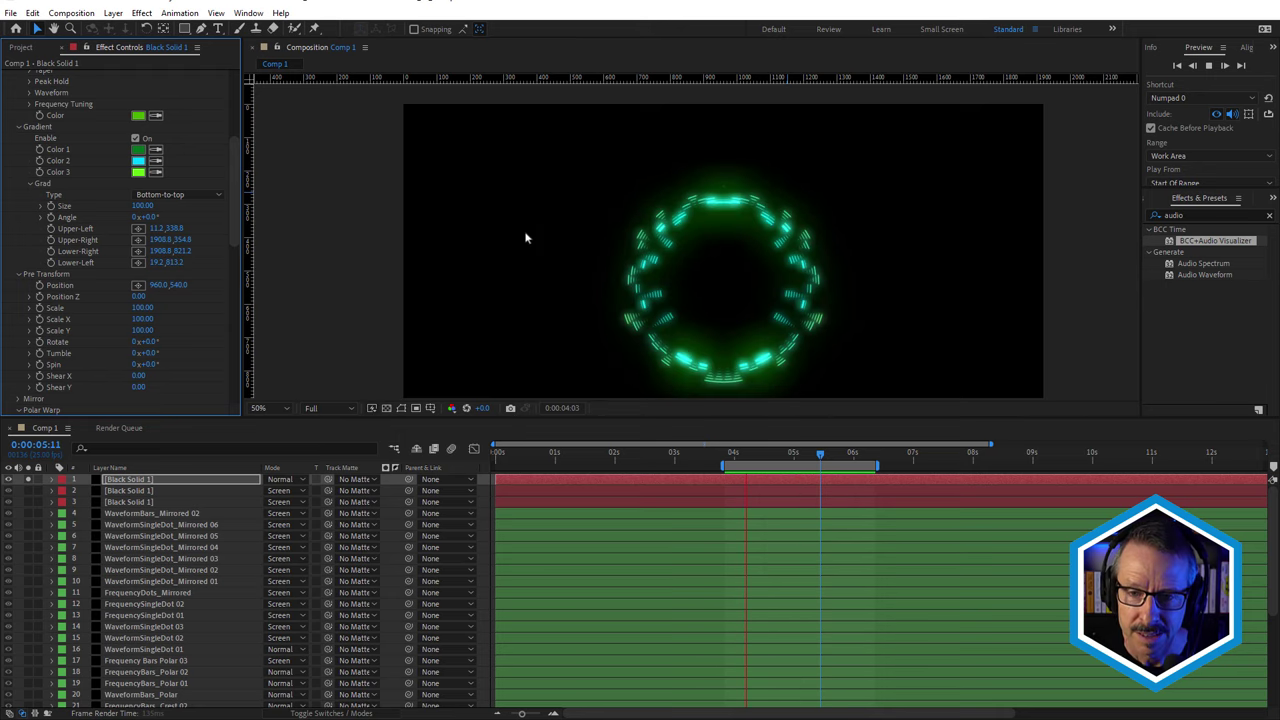
key(space)
drag(756, 461, 771, 462)
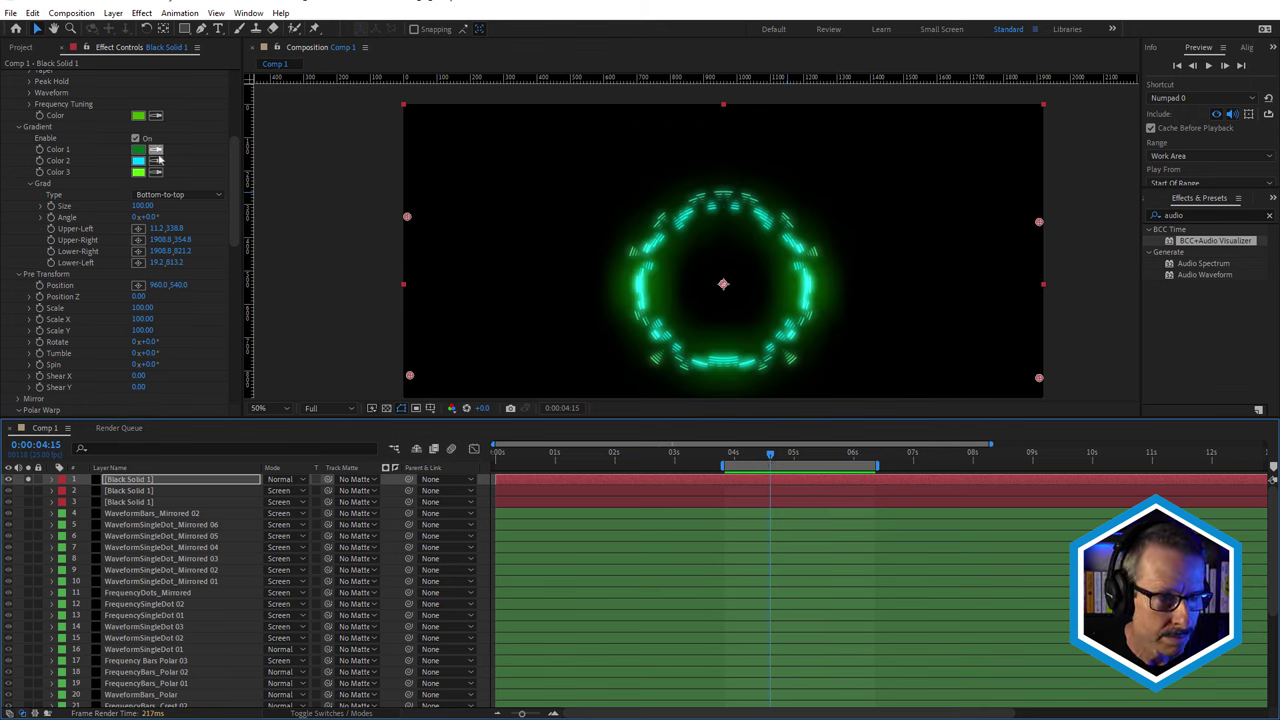
Return Color 2 to green, go to the ring frame near 0:00:05:05, and show Polar Warp
click(138, 161)
drag(404, 316, 409, 342)
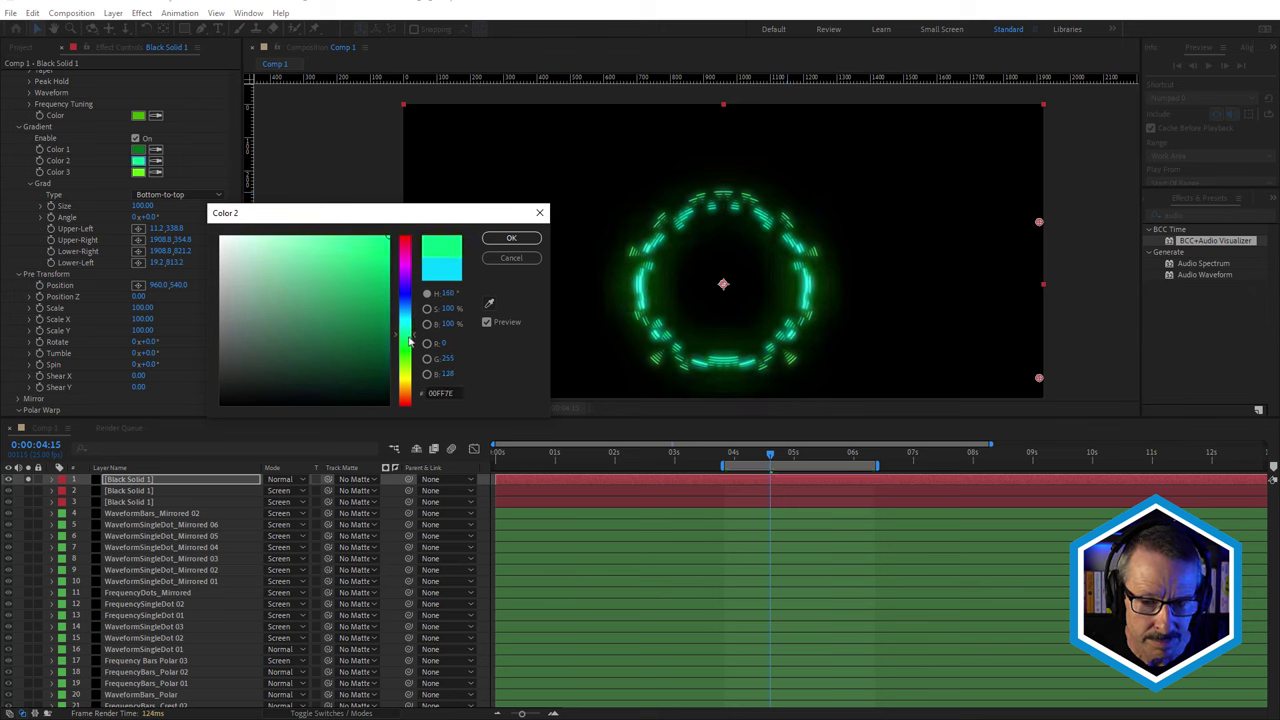
click(511, 238)
drag(770, 455, 800, 460)
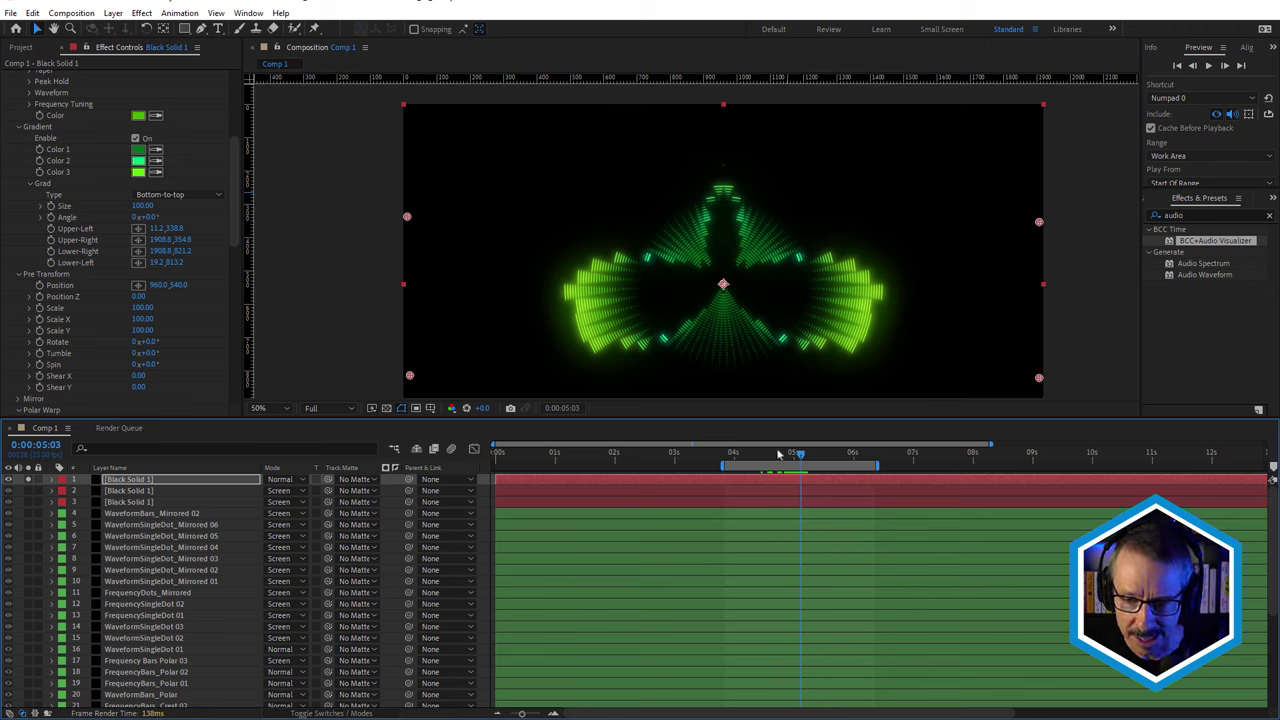
drag(779, 455, 806, 468)
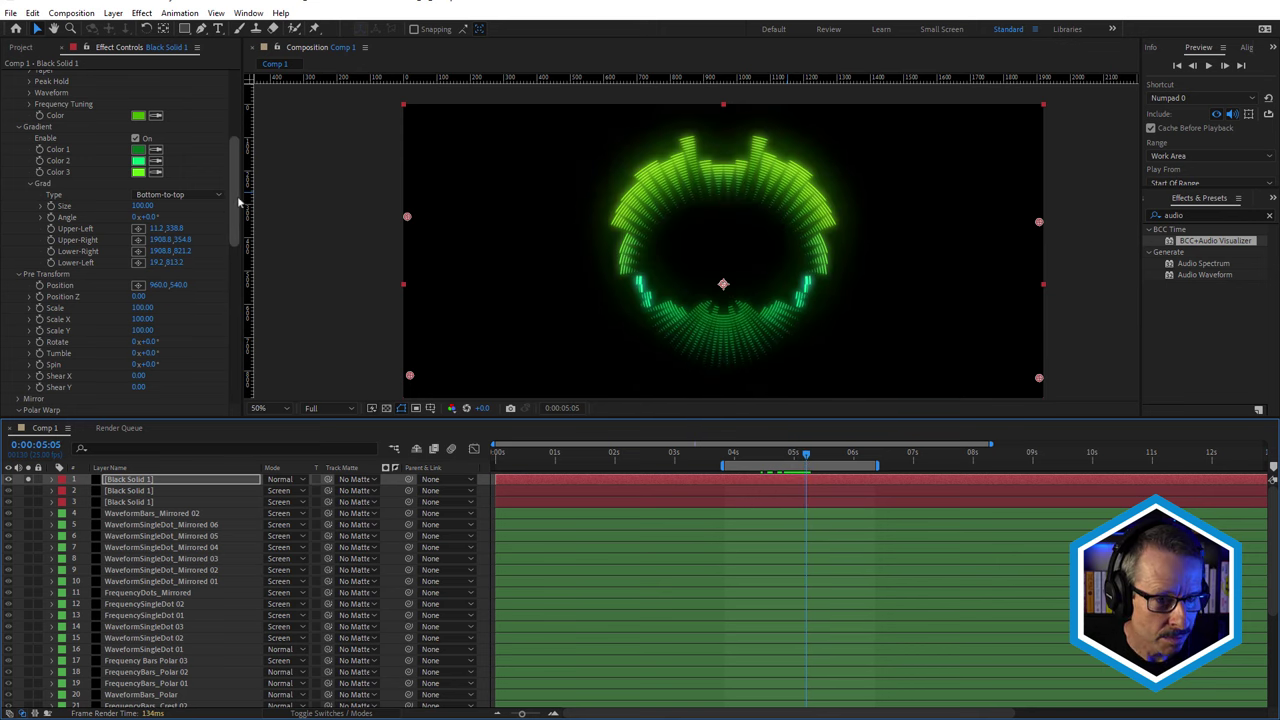
drag(235, 204, 242, 260)
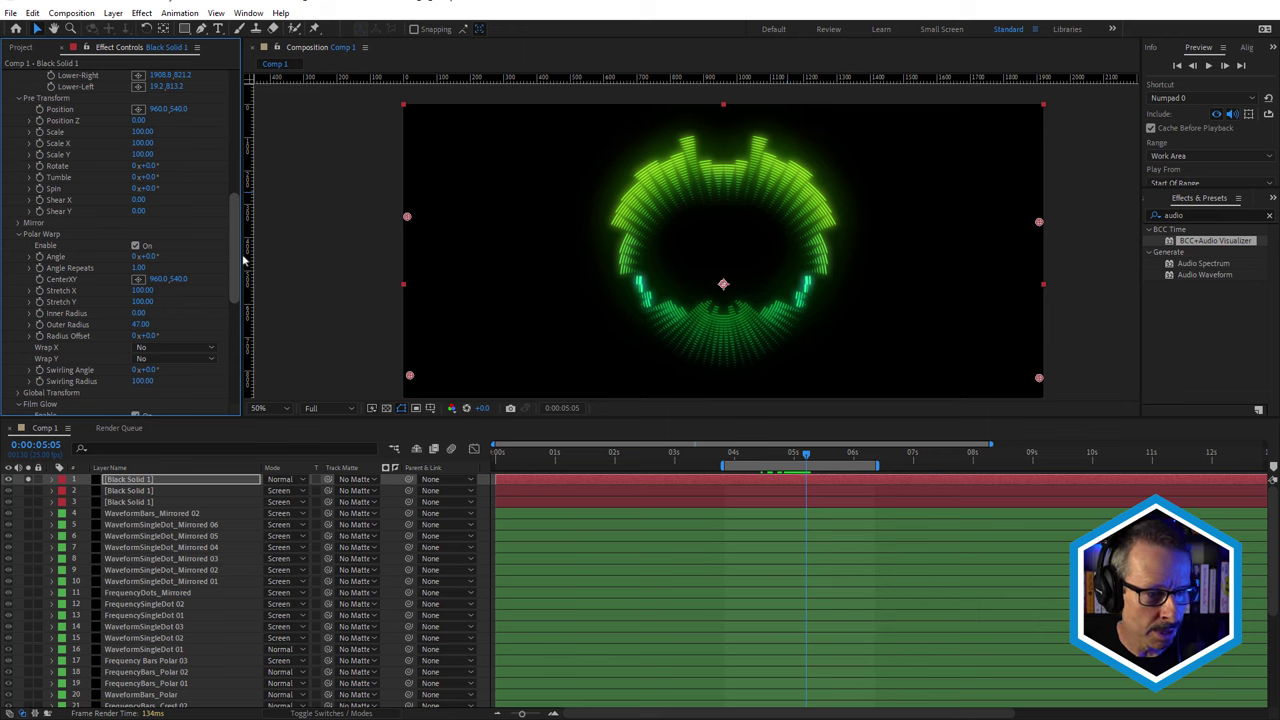
drag(242, 260, 249, 322)
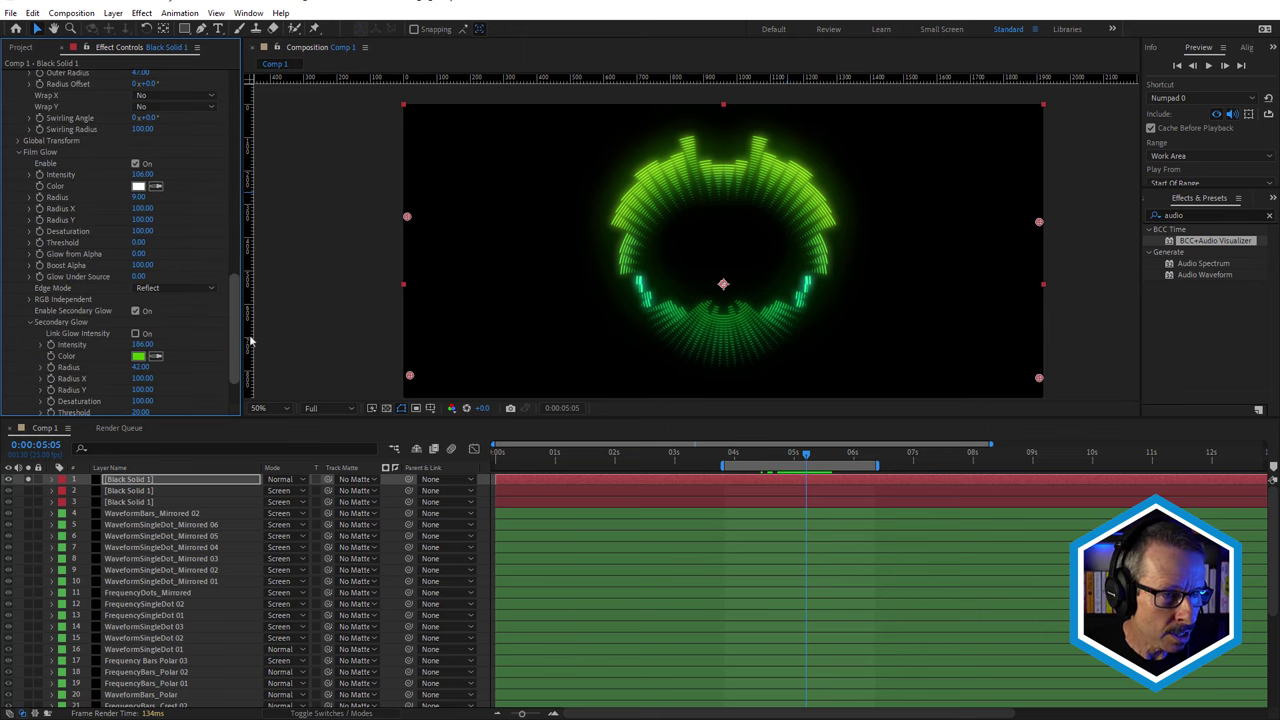
click(19, 156)
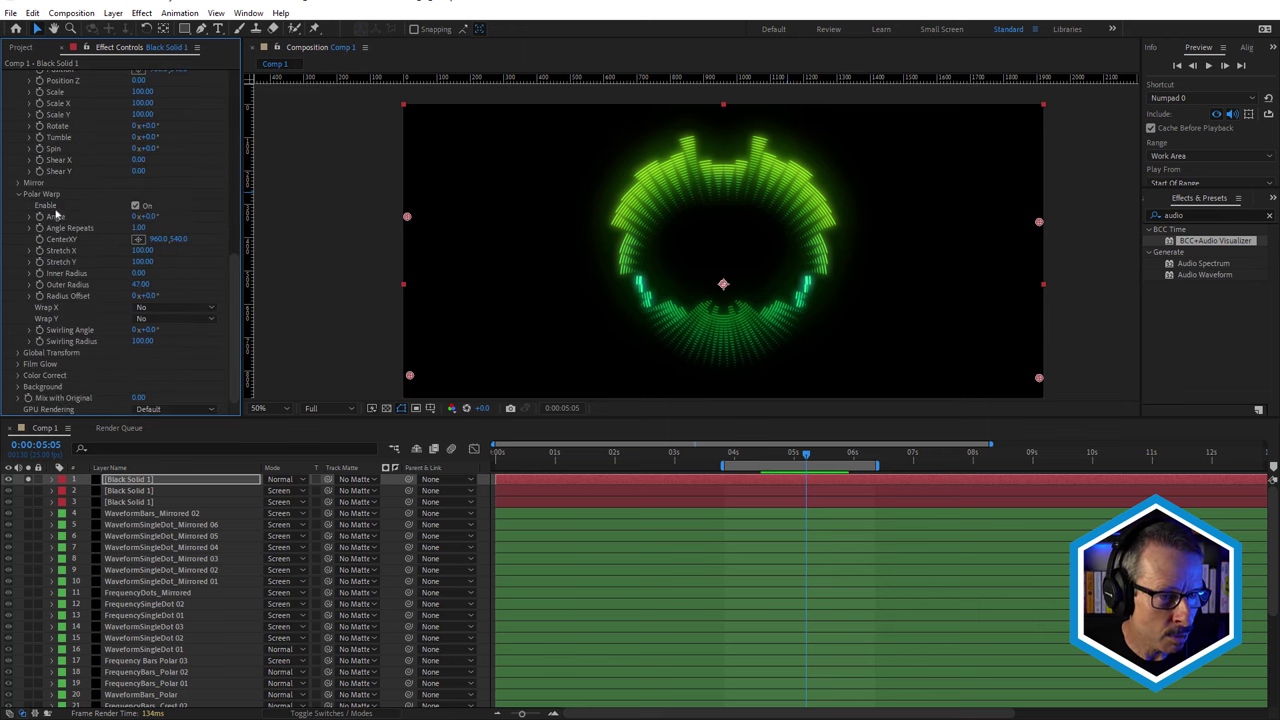
click(17, 376)
scroll(40, 350, down, 3)
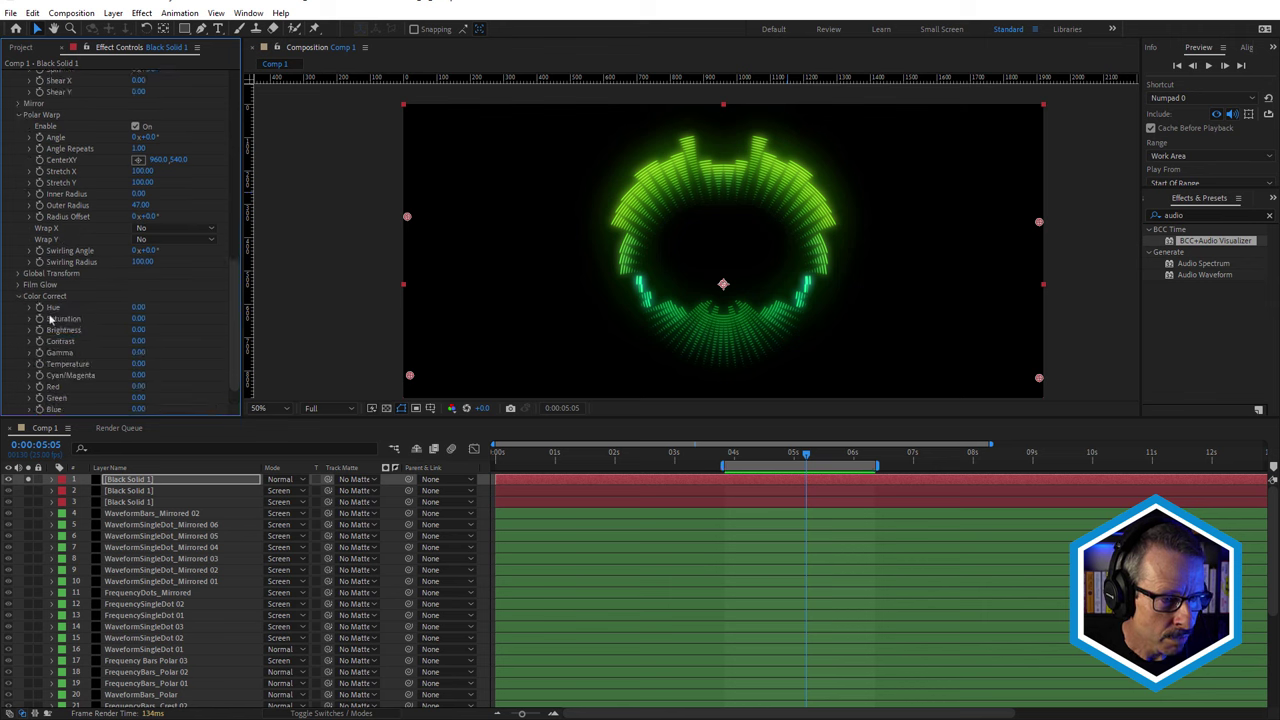
drag(140, 306, 165, 307)
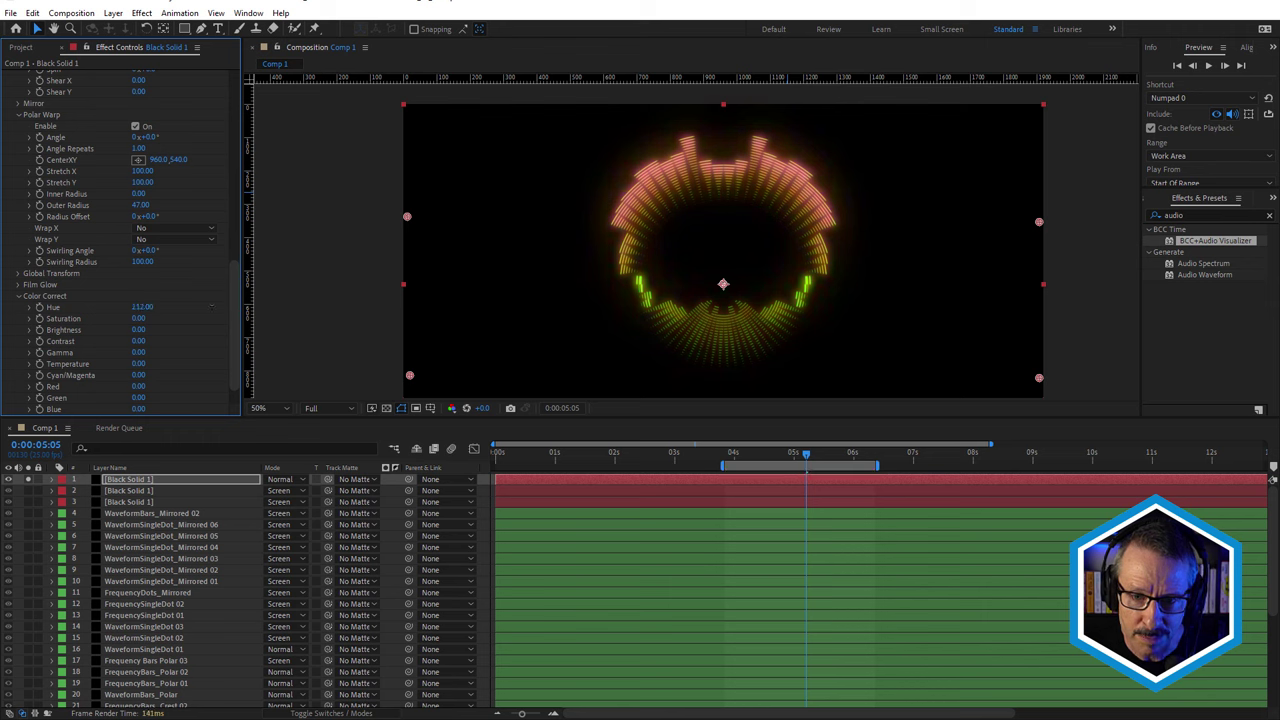
key(ctrl+z)
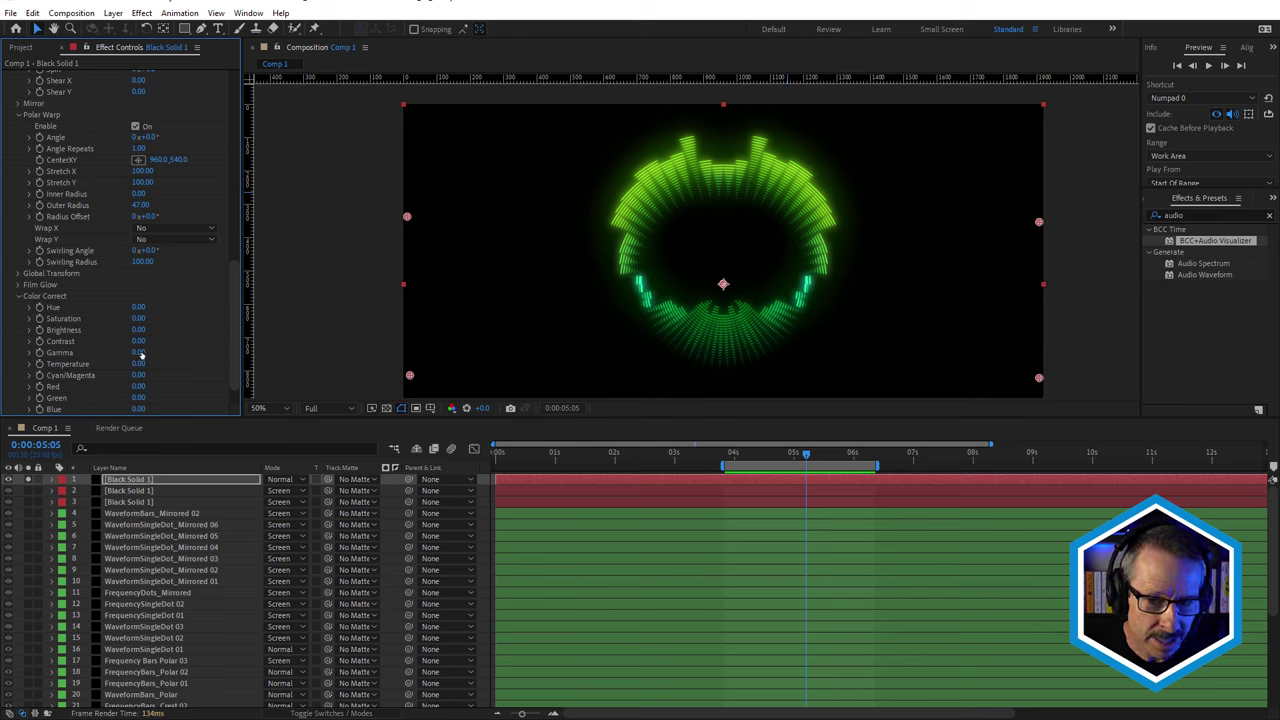
drag(157, 352, 160, 352)
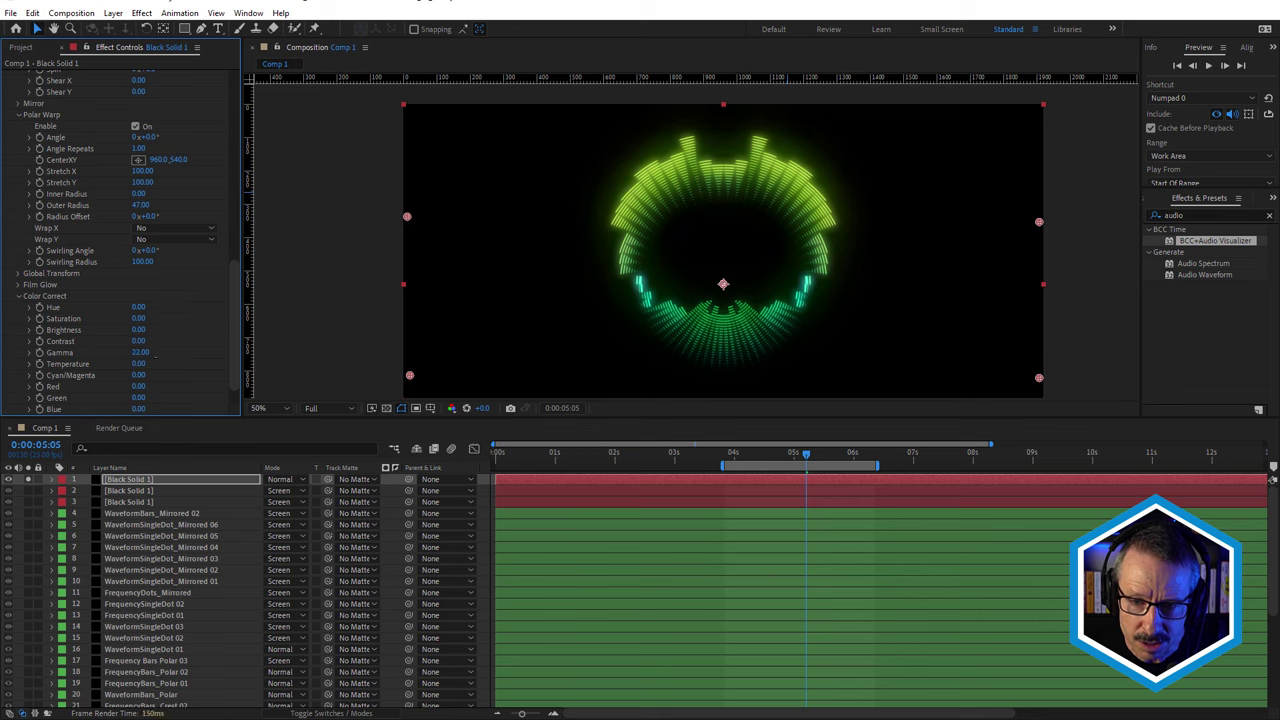
drag(175, 352, 133, 372)
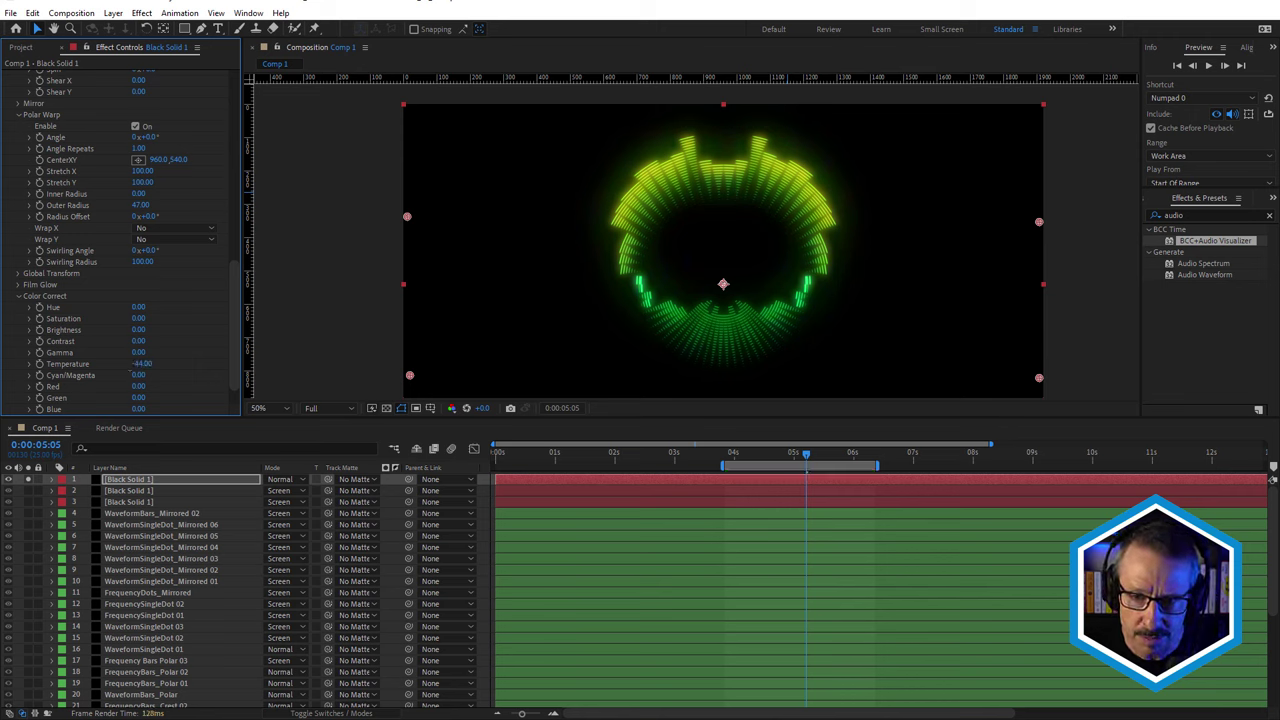
drag(142, 363, 160, 404)
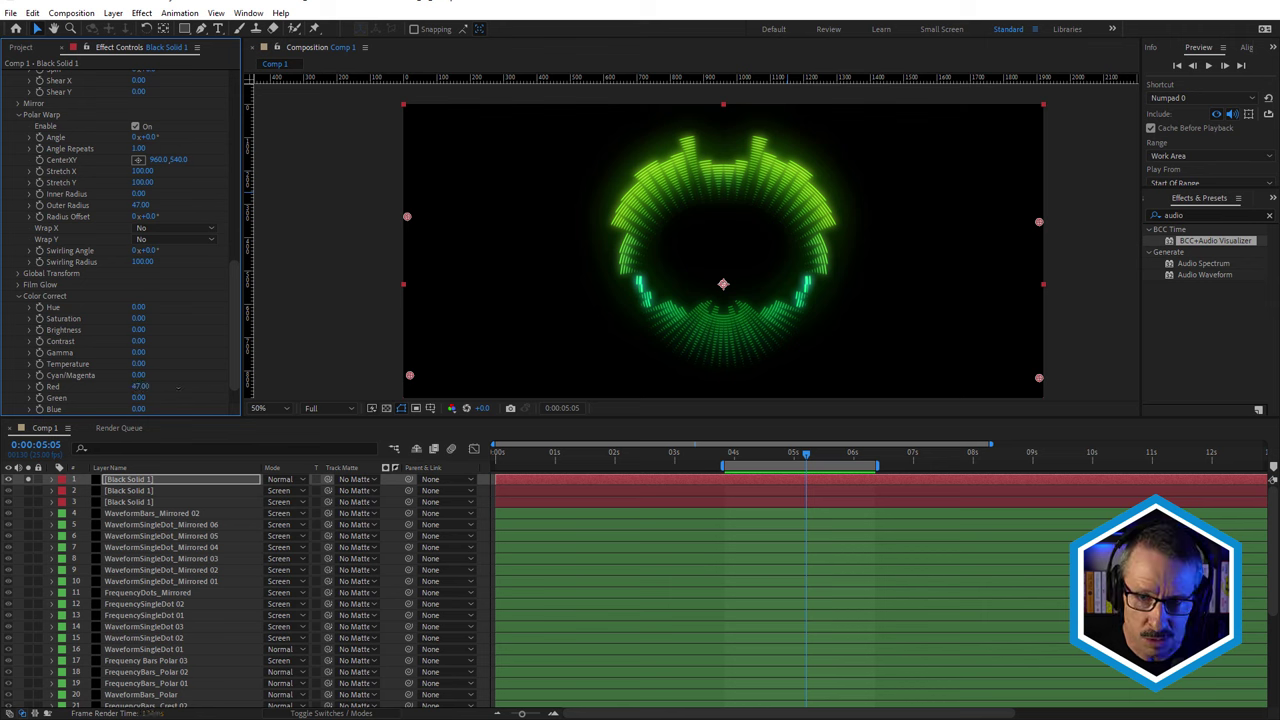
drag(178, 388, 120, 397)
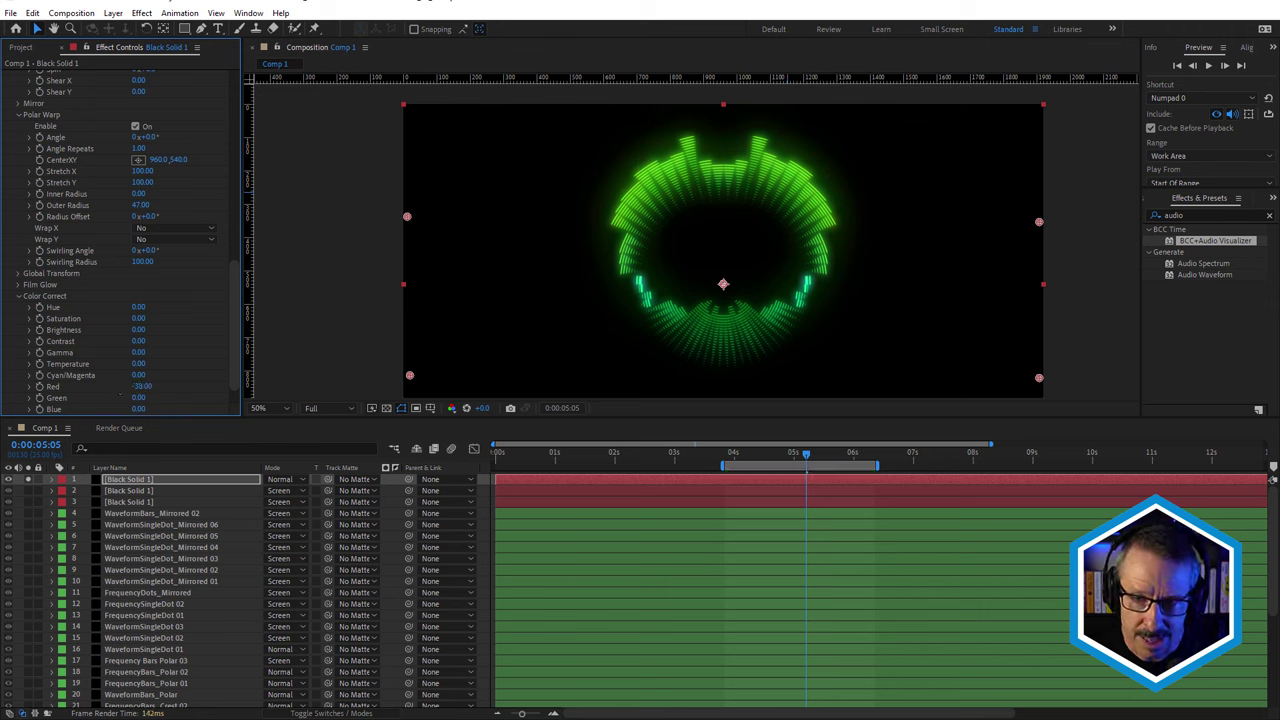
key(ctrl+z)
scroll(238, 337, down, 1)
scroll(238, 294, up, 4)
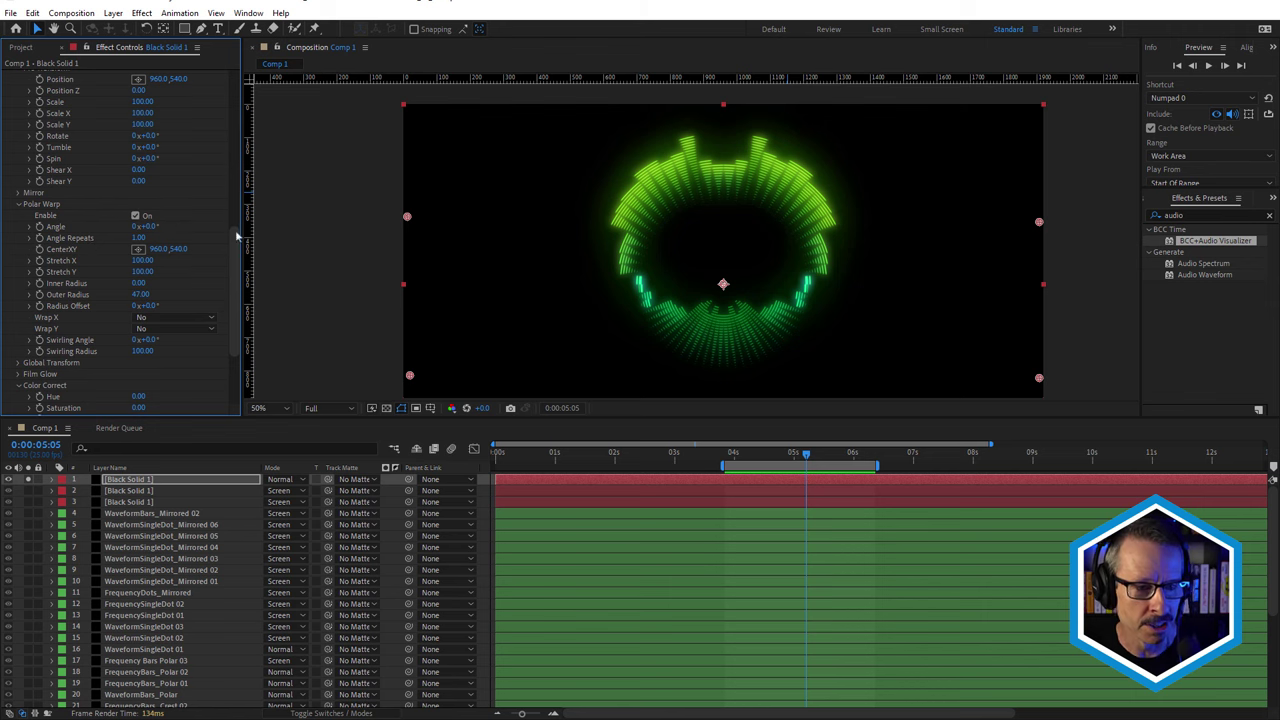
Set the Background Mode to Gradient and expand its gradient colour settings
scroll(238, 300, down, 4)
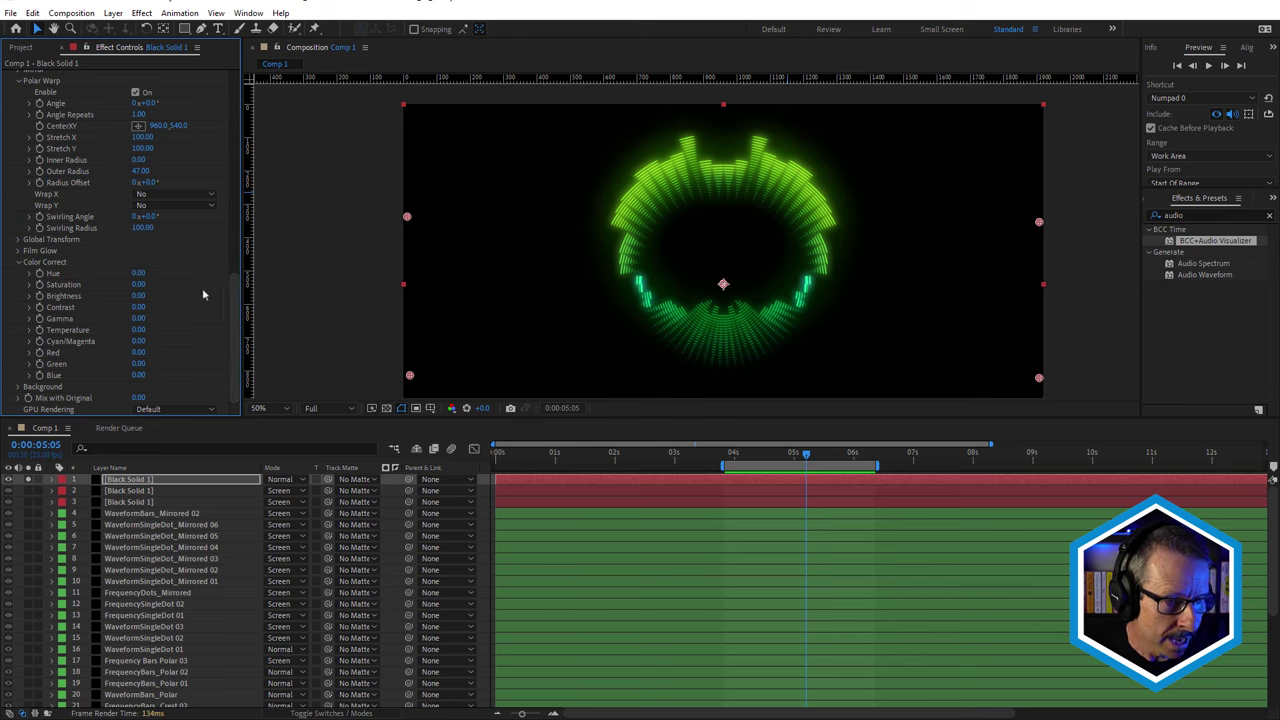
click(18, 390)
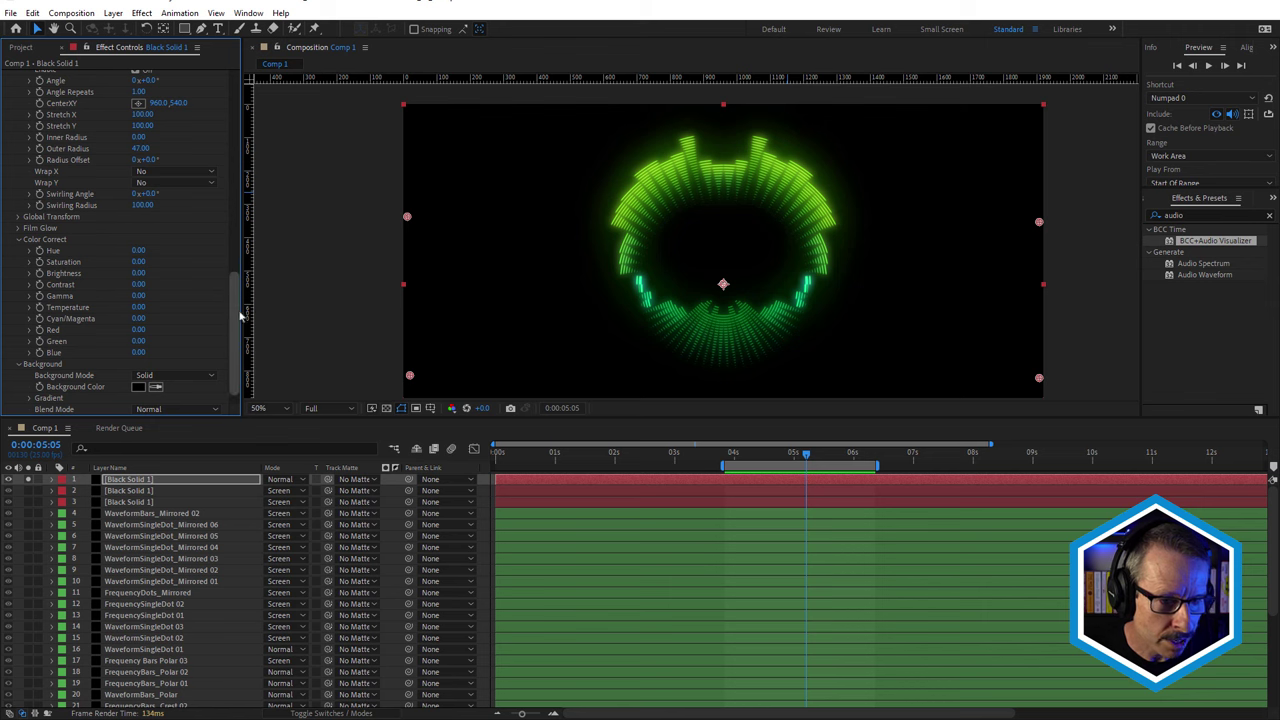
scroll(240, 350, down, 1)
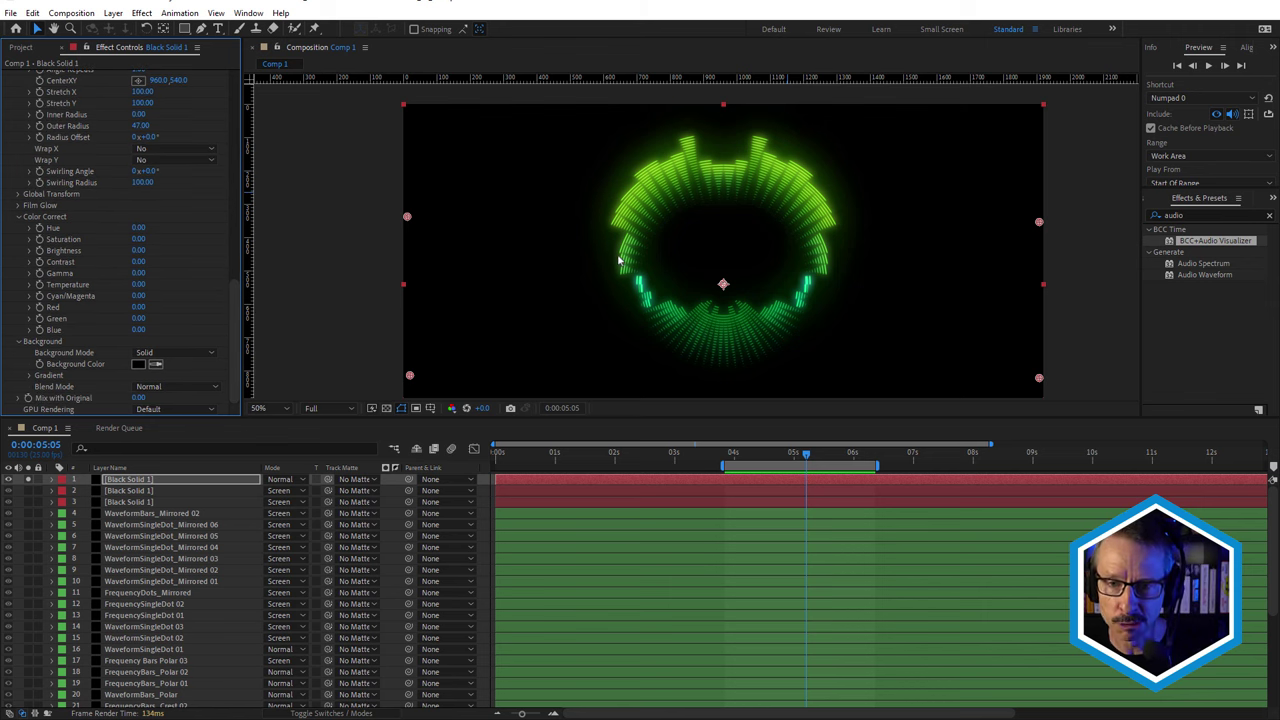
click(151, 356)
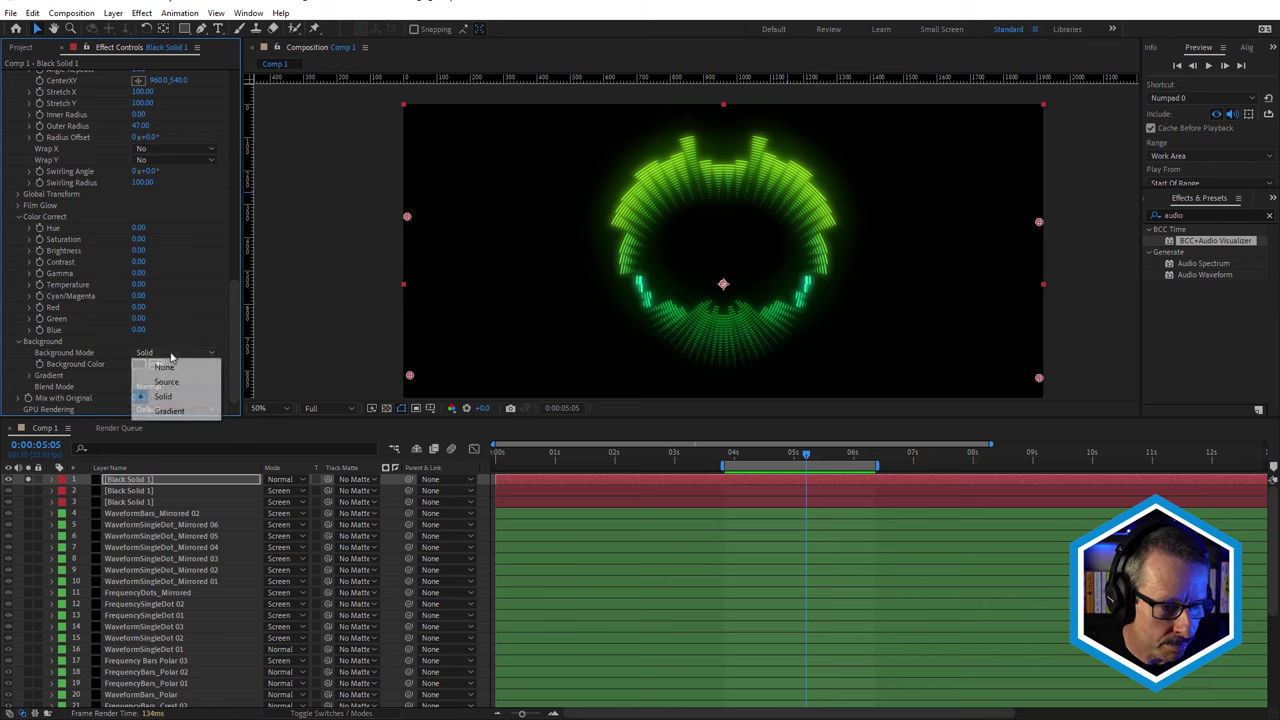
click(169, 410)
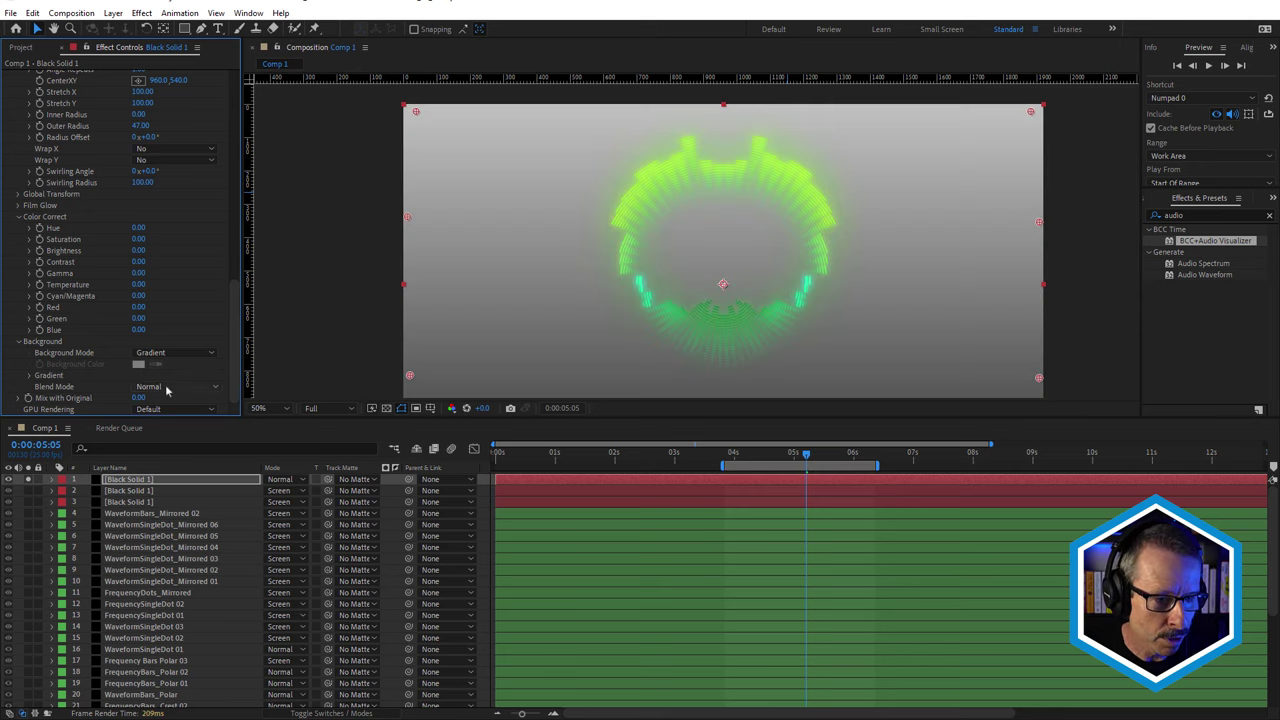
click(28, 376)
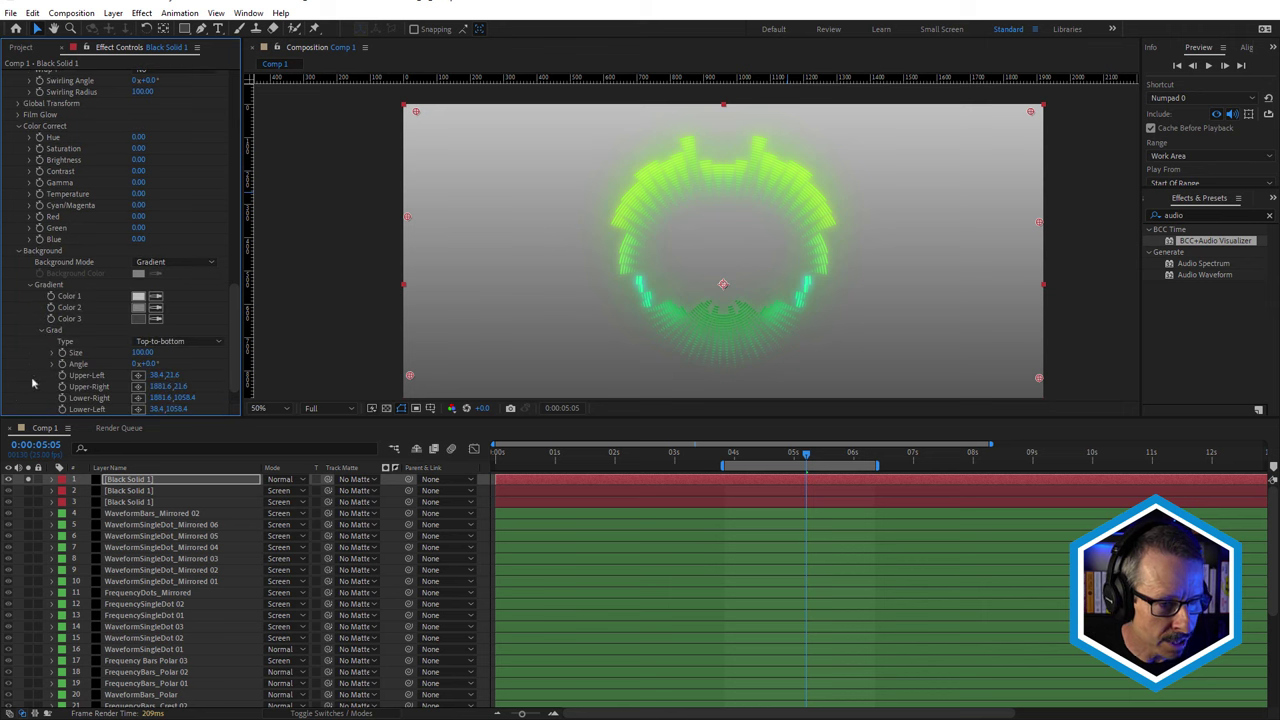
Set background gradient Color 3 to black 000000 and Color 2 to dark green 054100
click(138, 318)
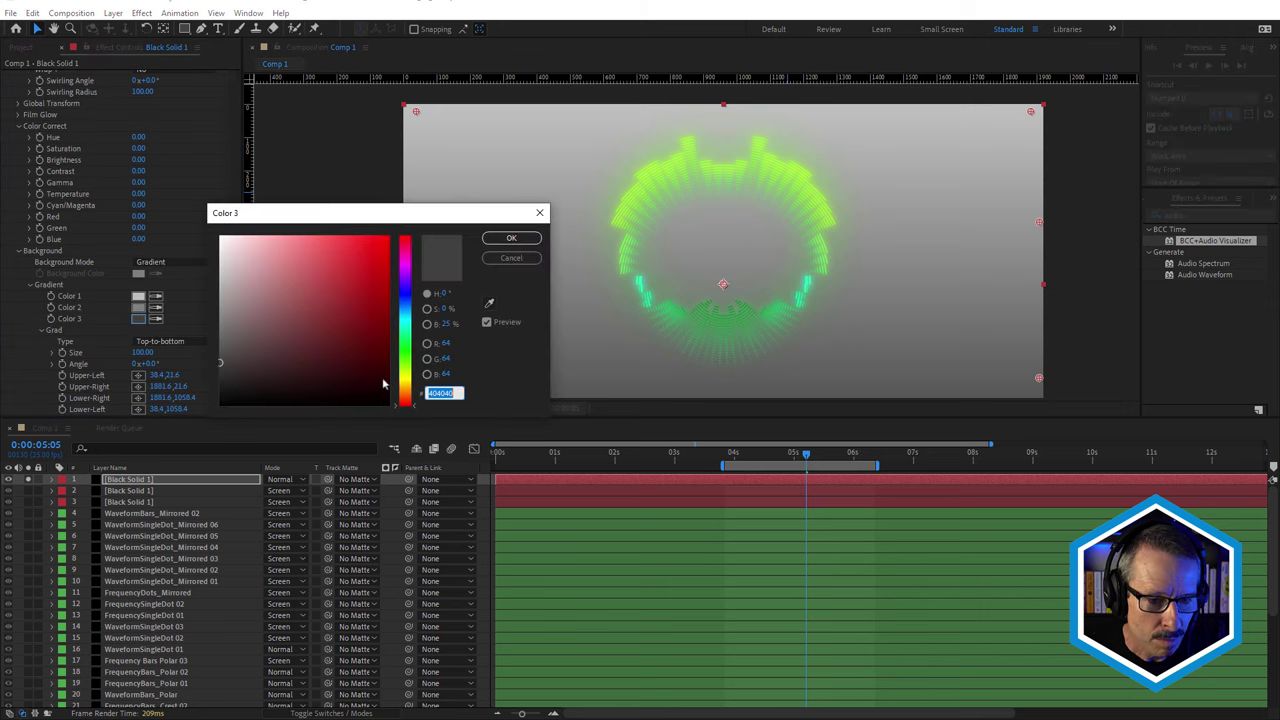
drag(350, 350, 398, 416)
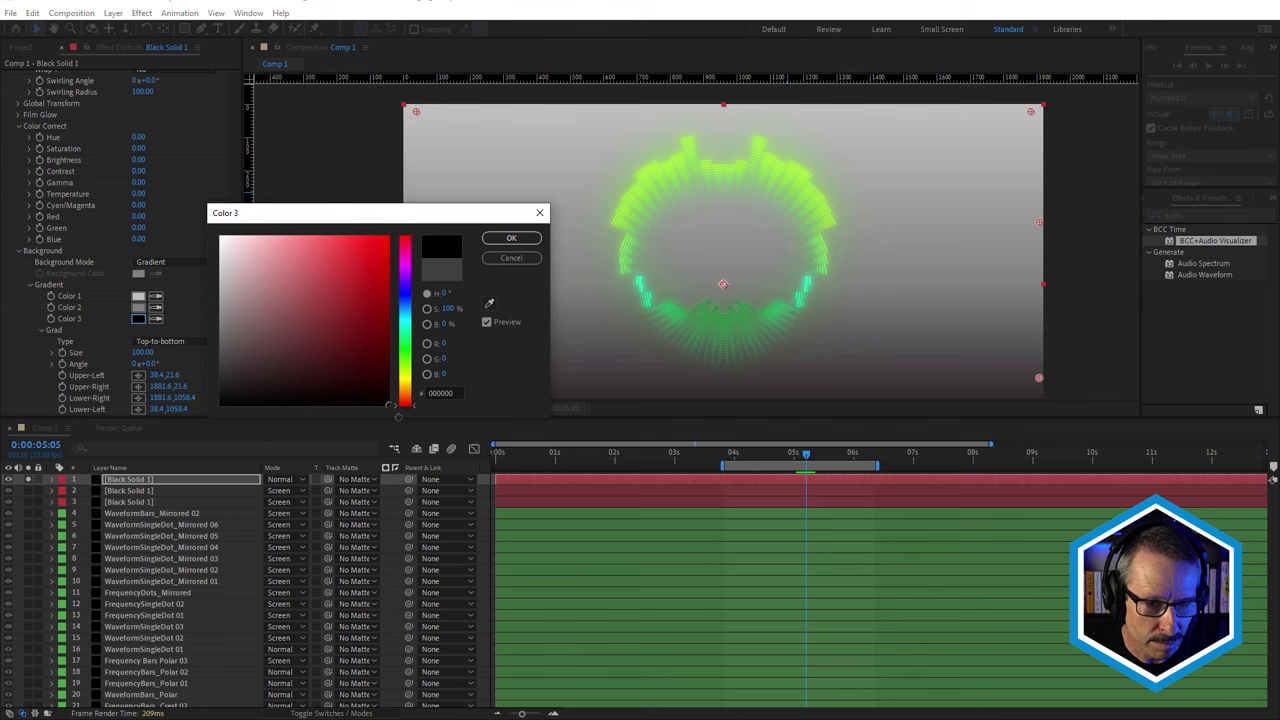
click(511, 238)
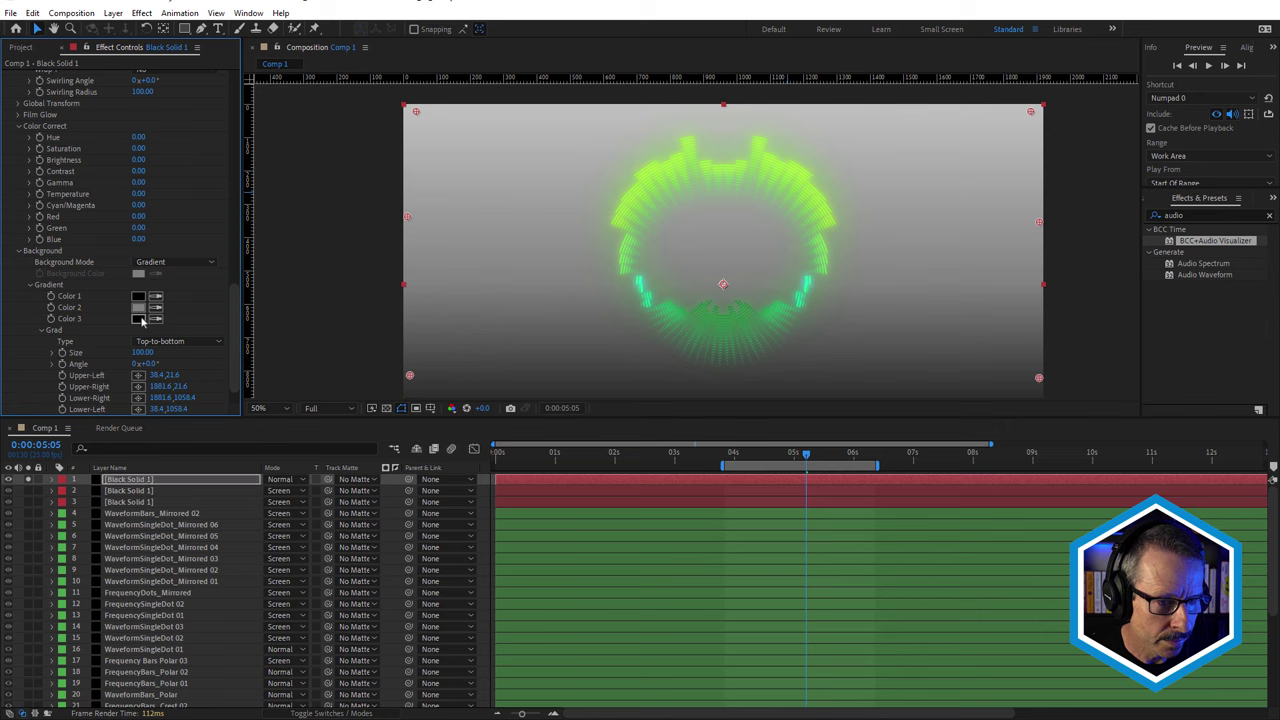
click(138, 307)
click(404, 357)
click(387, 318)
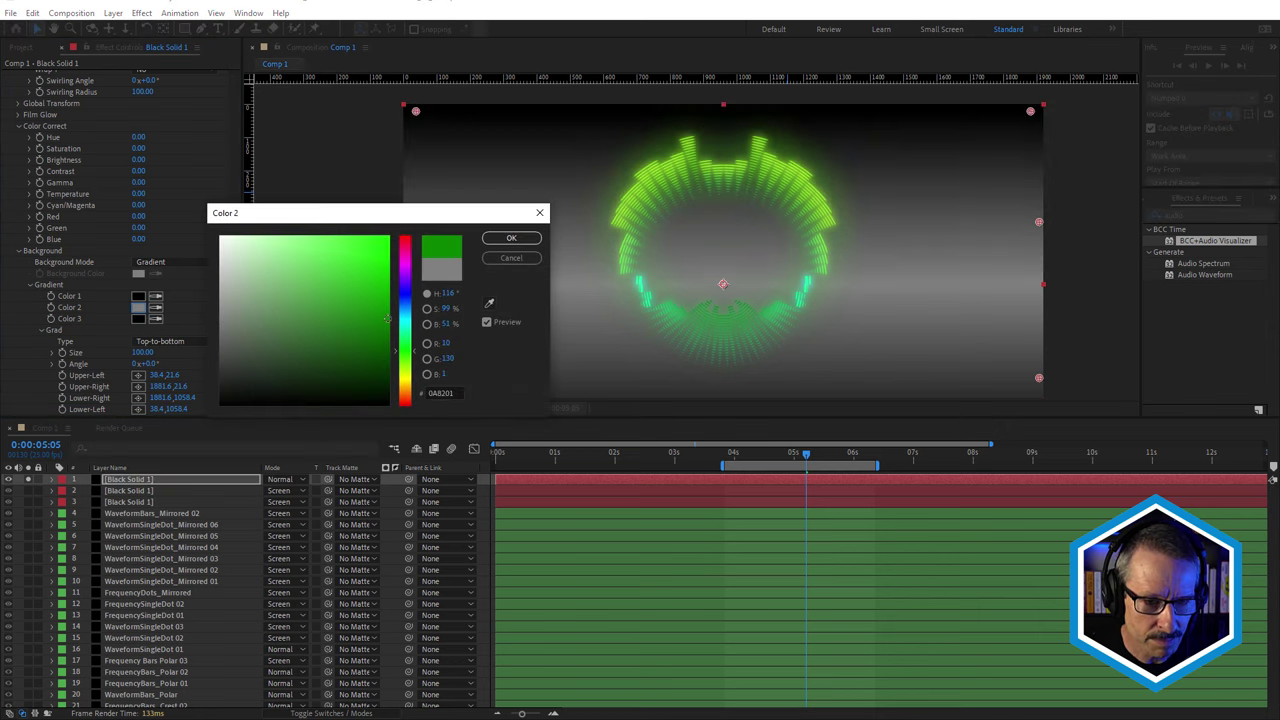
drag(387, 318, 390, 361)
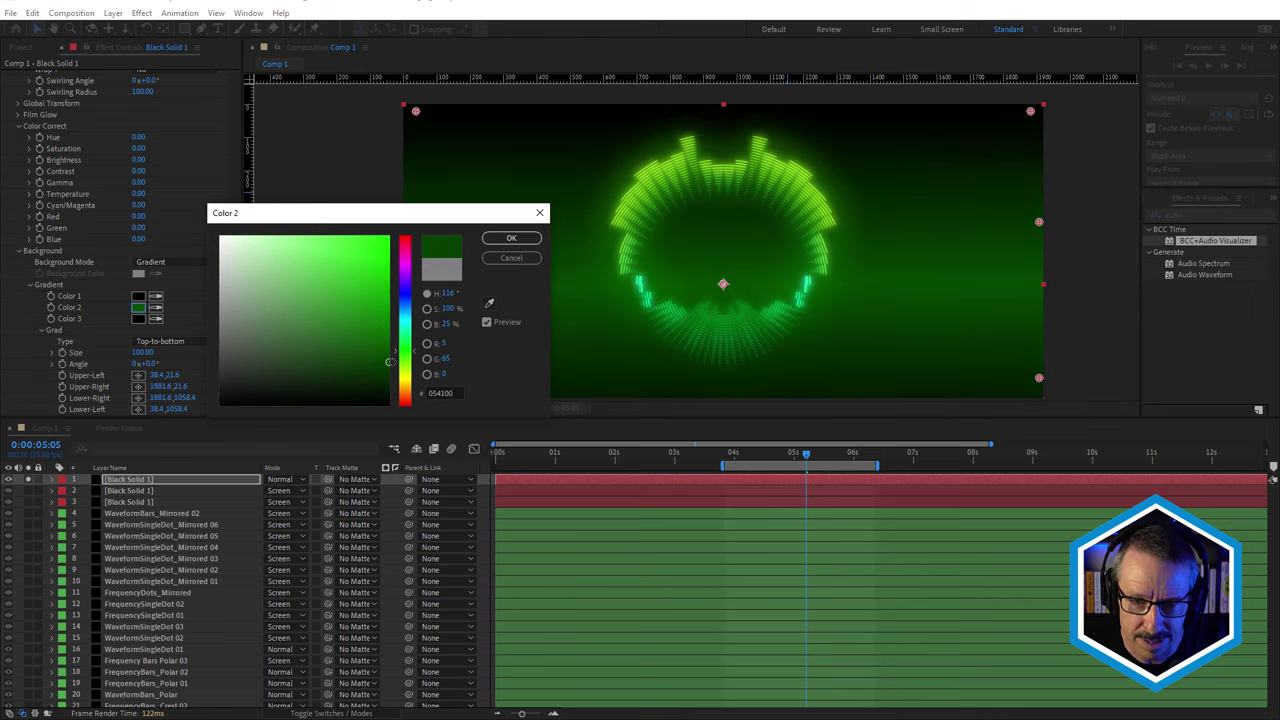
click(510, 238)
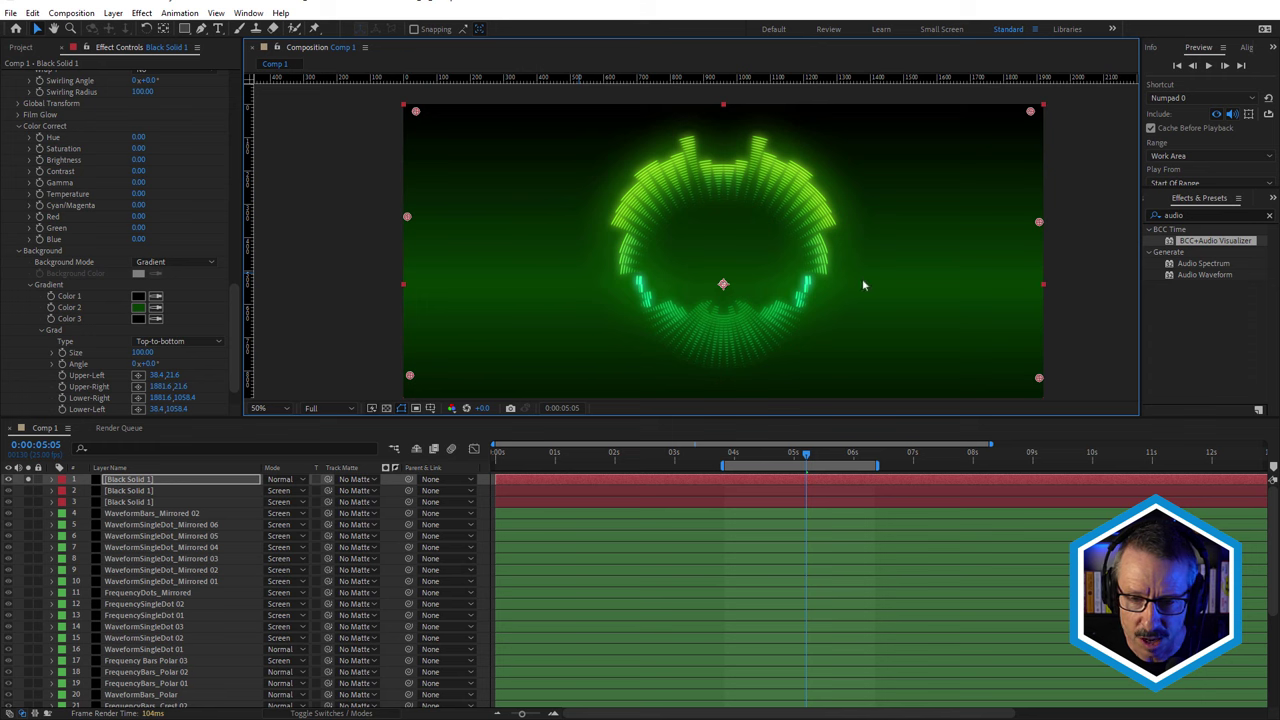
Move the gradient's lower-left, lower-right and edge points to fade black into green, then preview later frames
drag(410, 377, 405, 308)
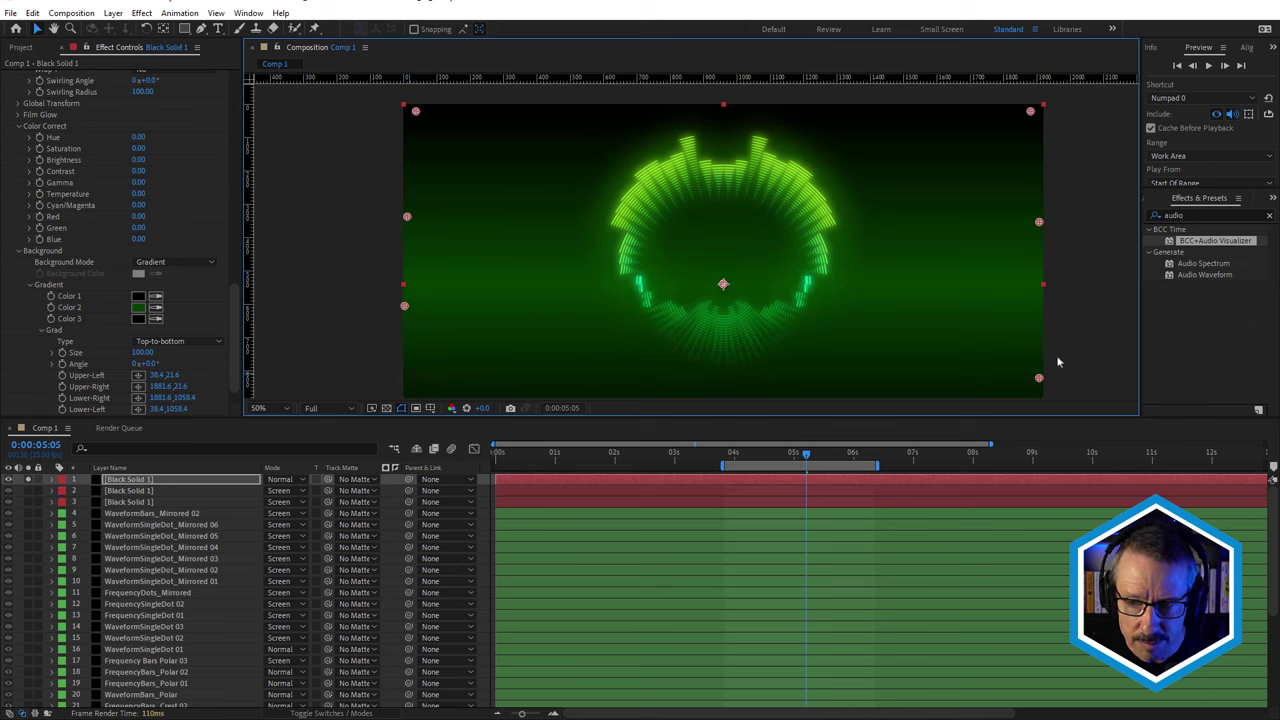
drag(1040, 380, 1040, 316)
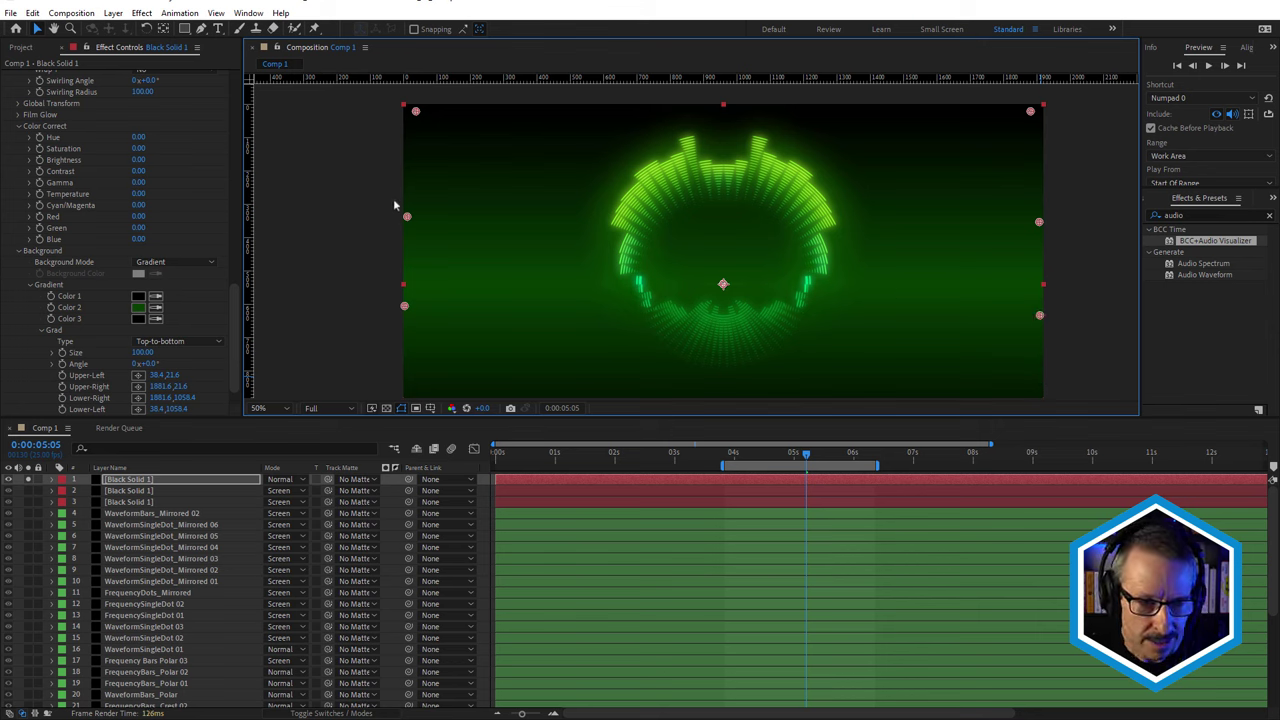
drag(412, 218, 409, 251)
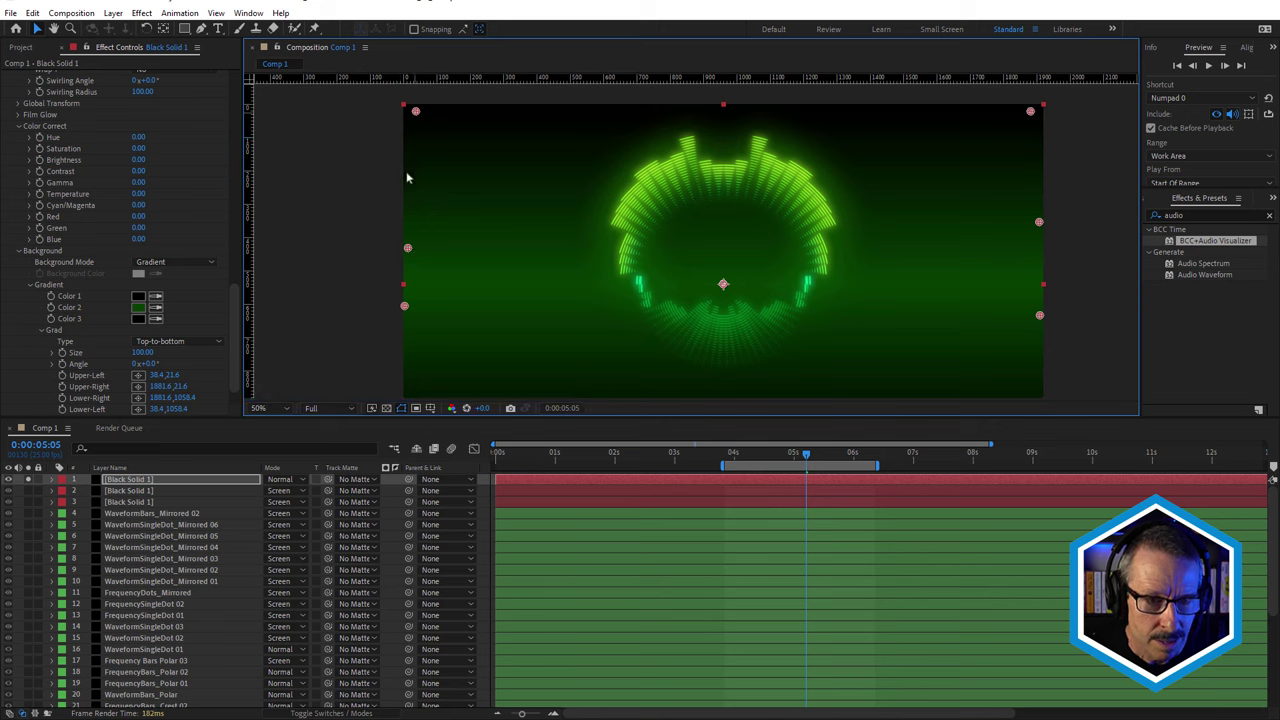
drag(405, 197, 401, 121)
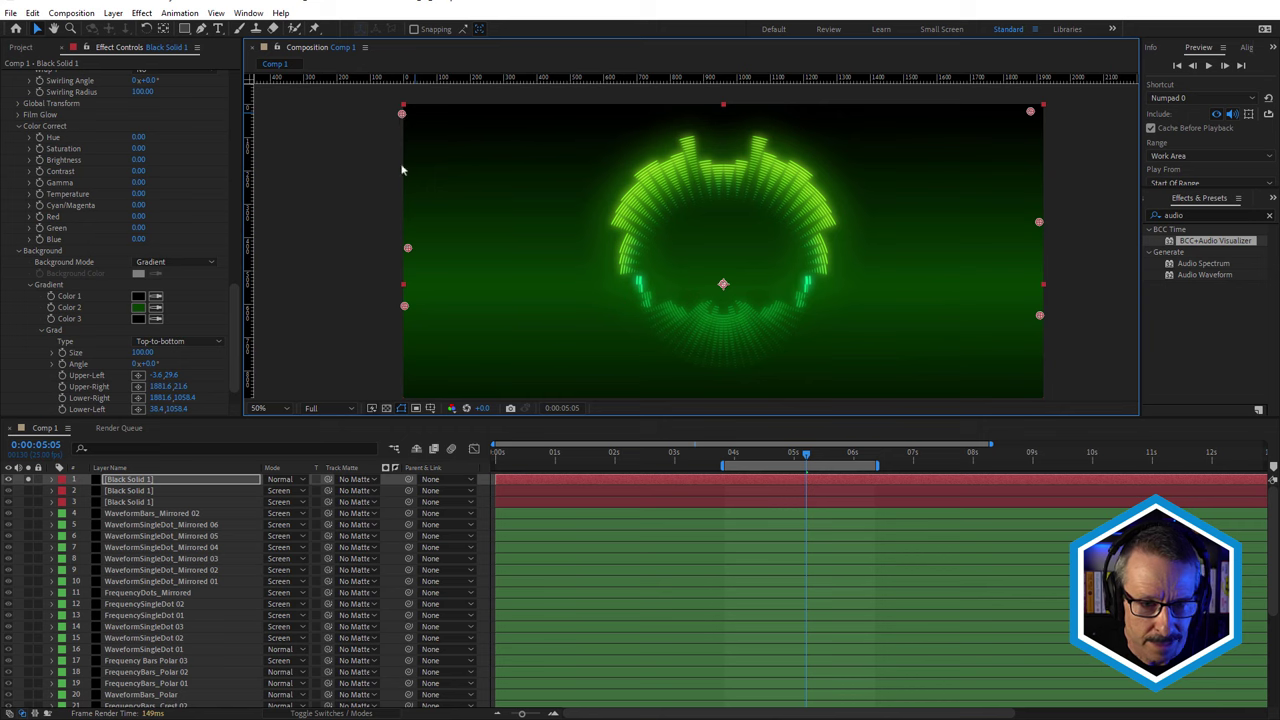
drag(407, 247, 405, 202)
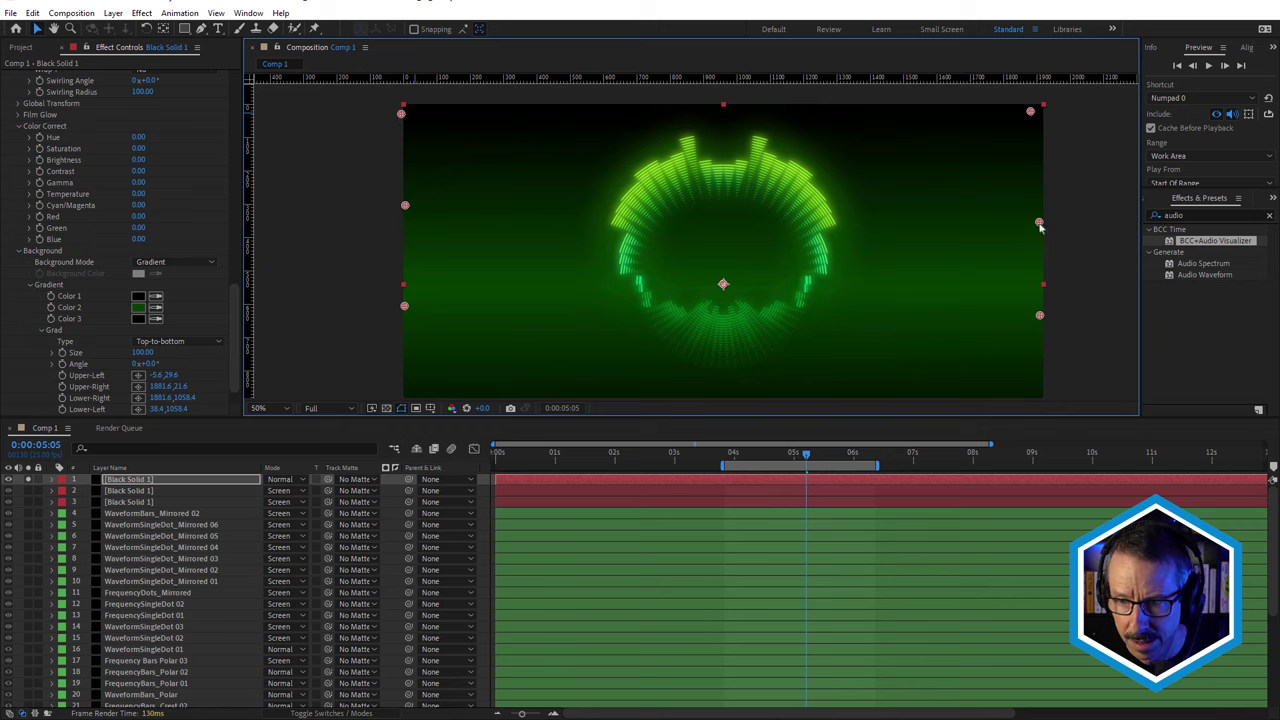
drag(1042, 209, 1042, 206)
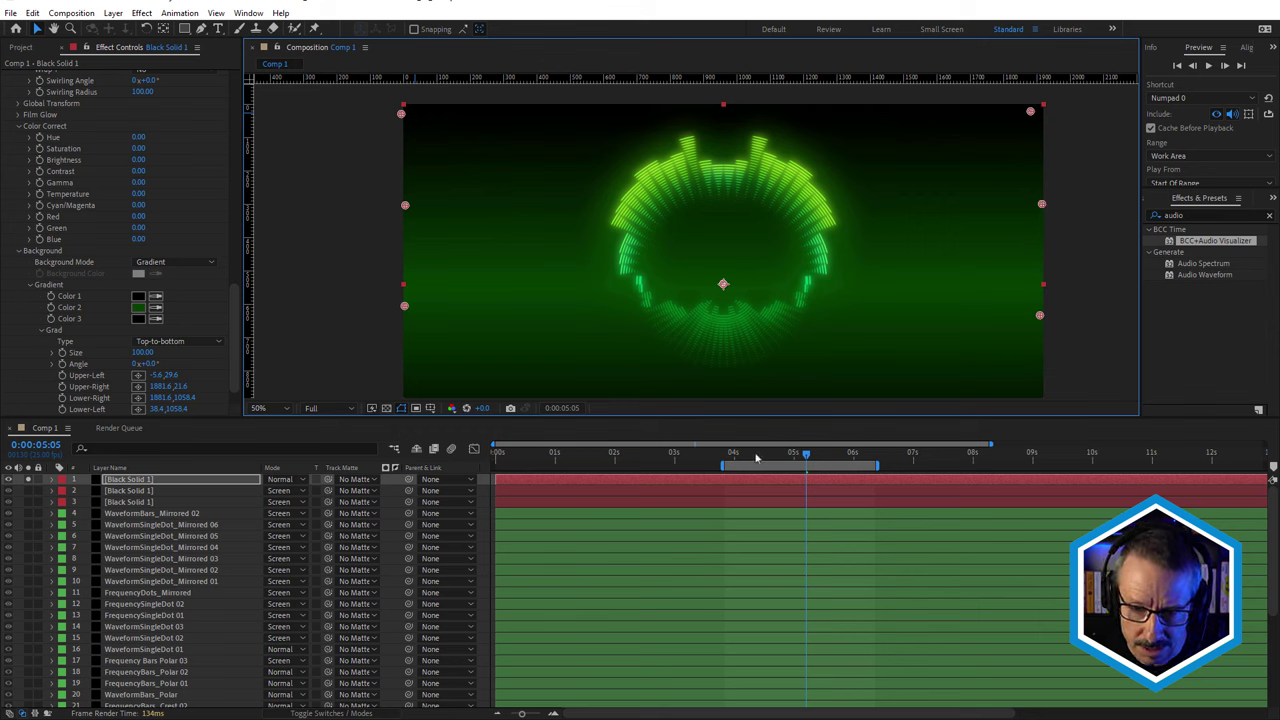
drag(757, 456, 819, 461)
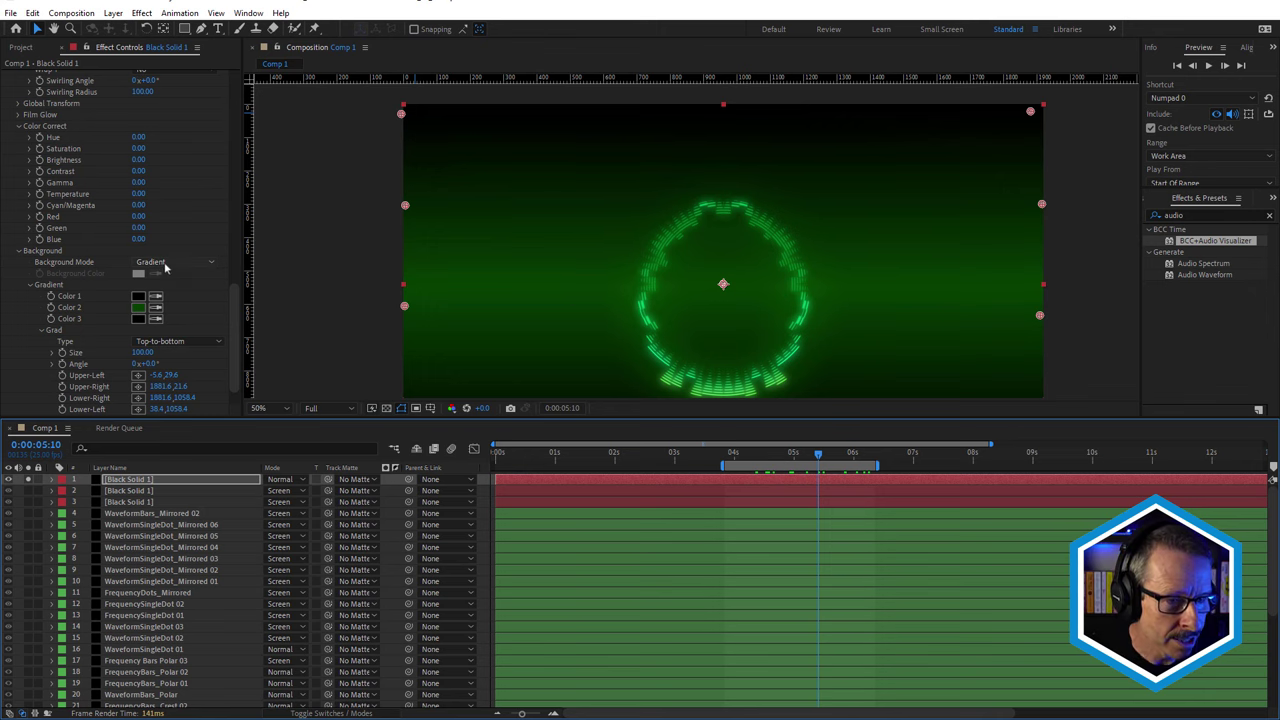
Set Background Mode to Solid, preview the ring on black around 4-5 seconds, and collapse Background
click(163, 262)
click(169, 302)
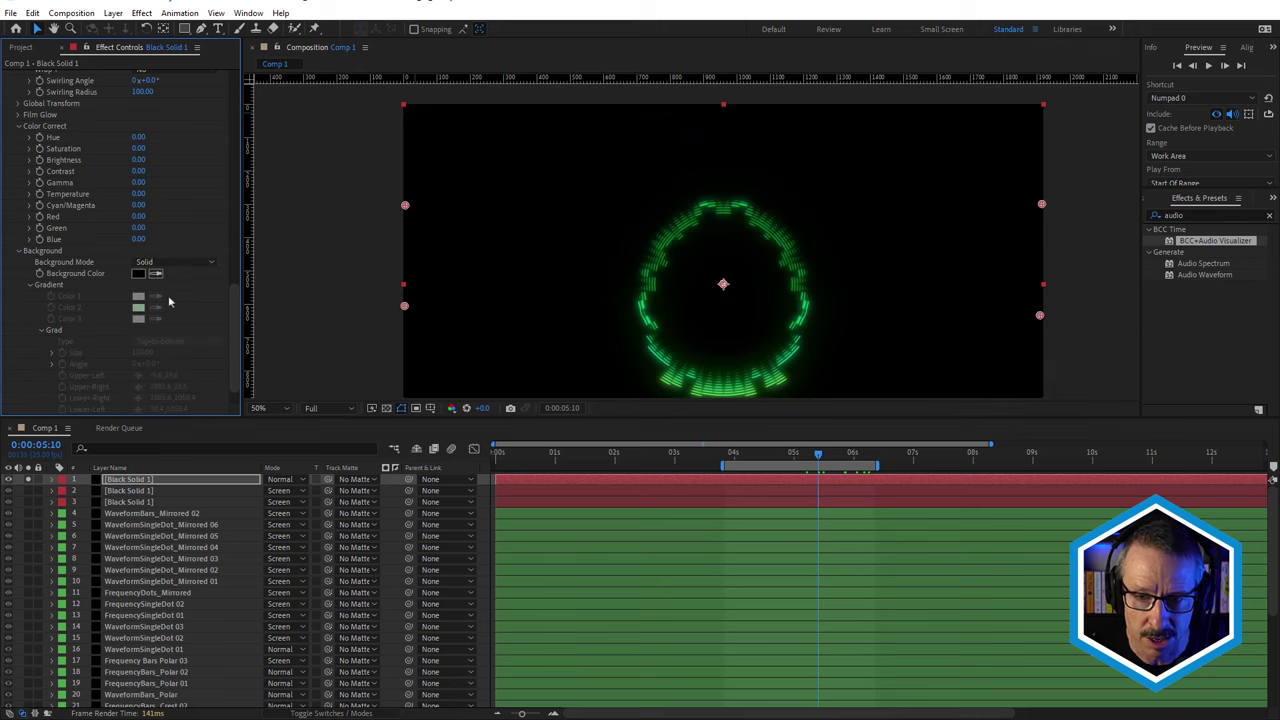
click(762, 456)
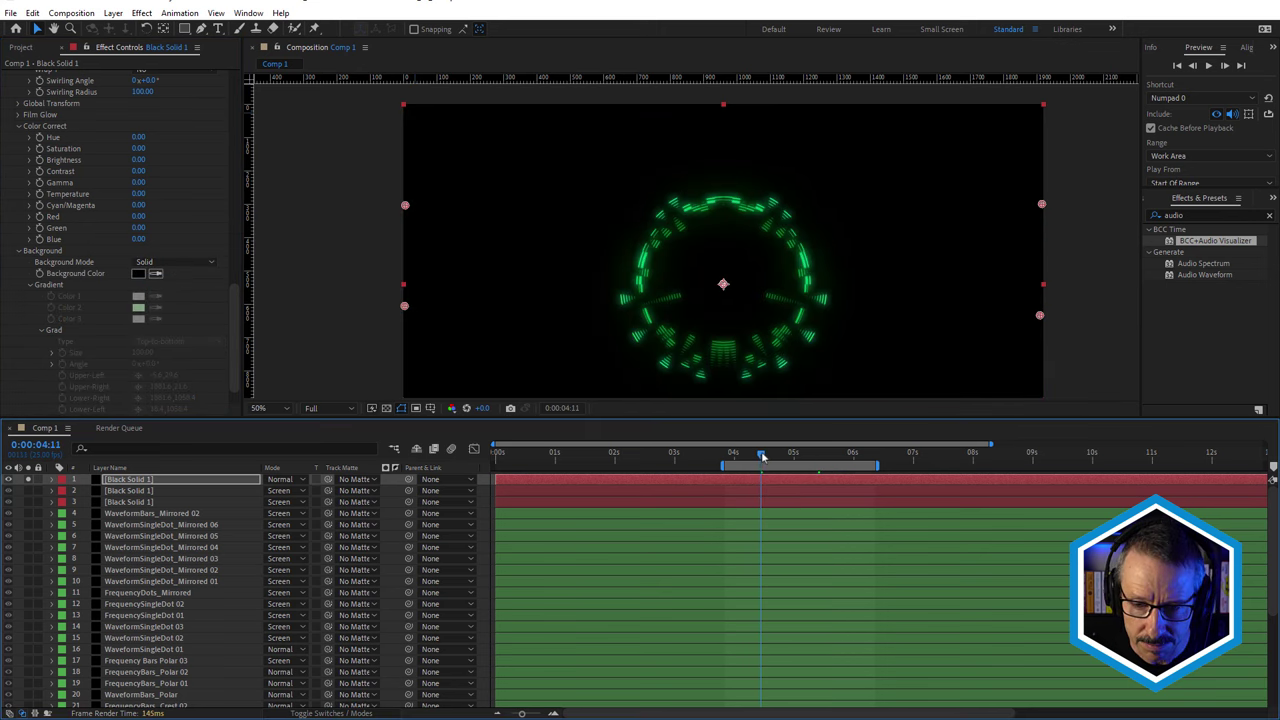
click(810, 456)
key(space)
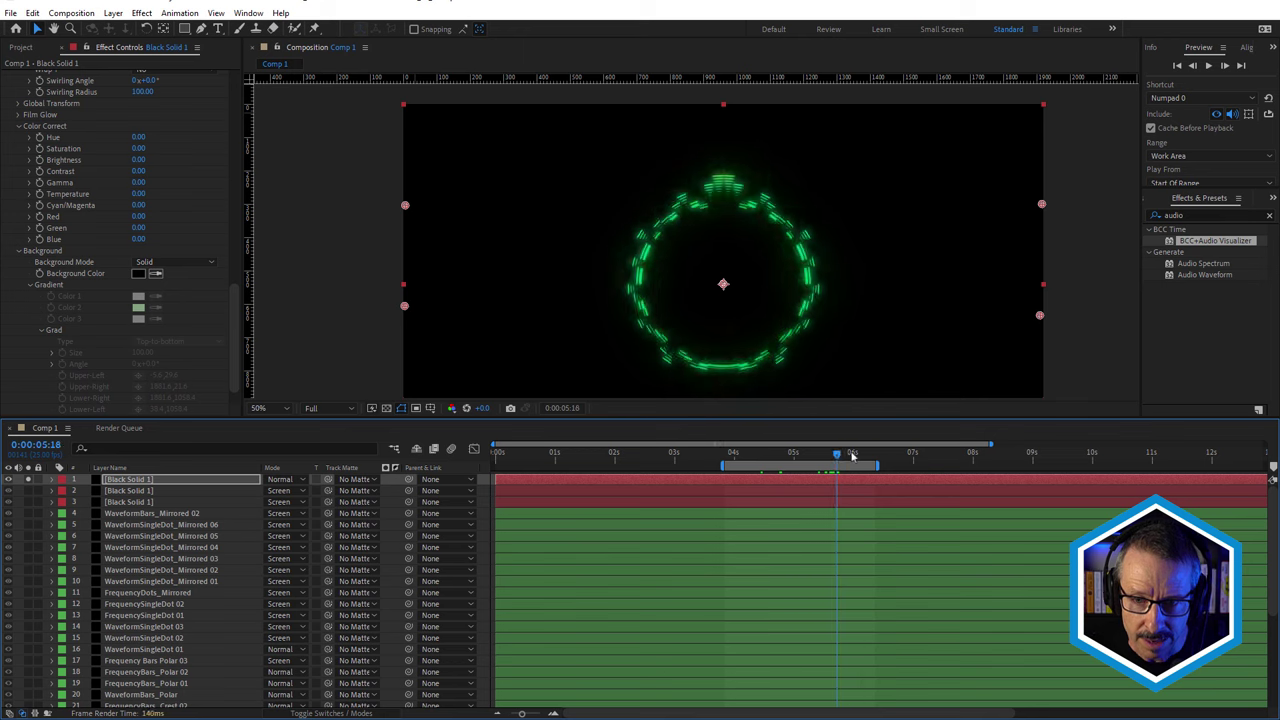
drag(775, 463, 743, 466)
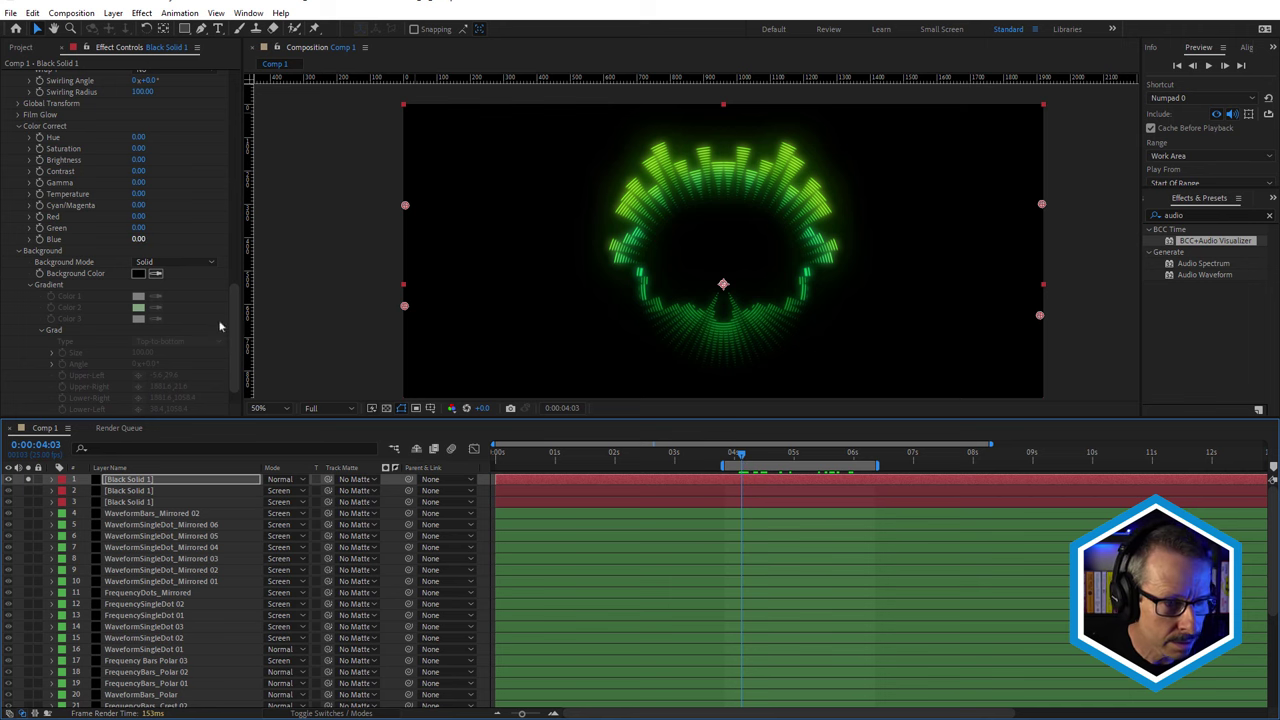
click(18, 253)
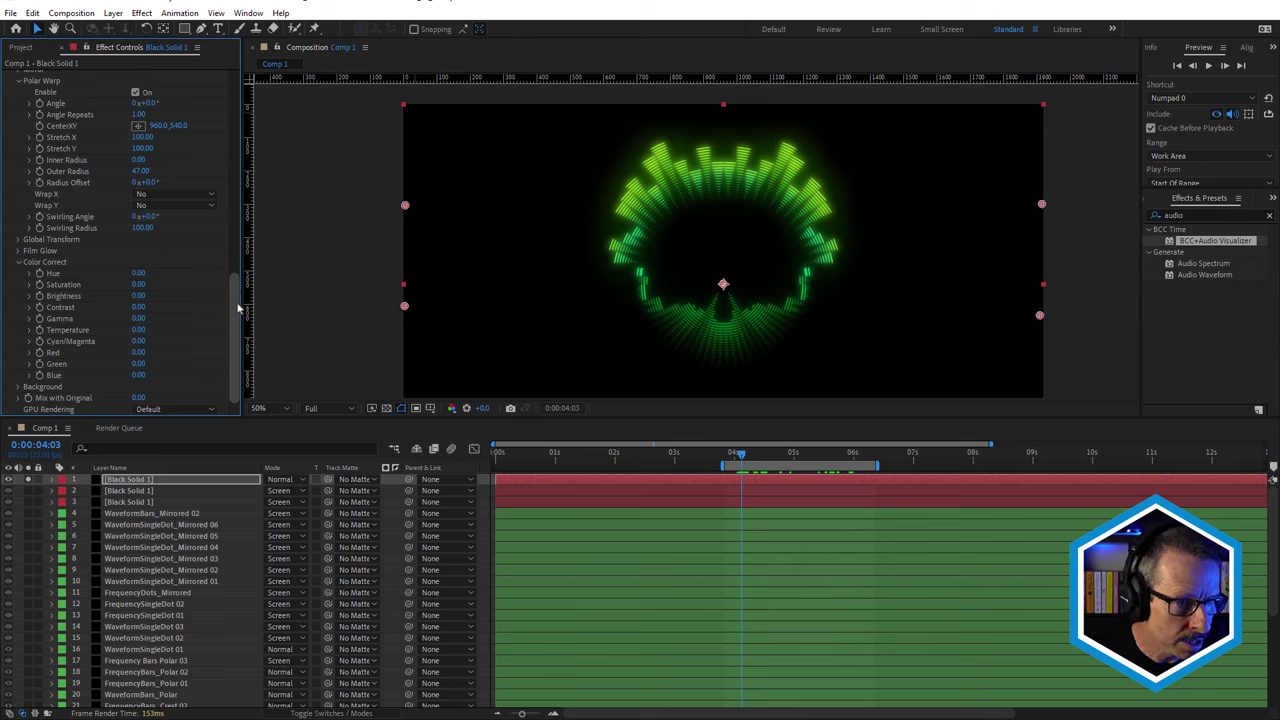
Expand Film Glow, set Secondary Glow Intensity to 251, and preview frames around 5 seconds
scroll(229, 271, up, 1)
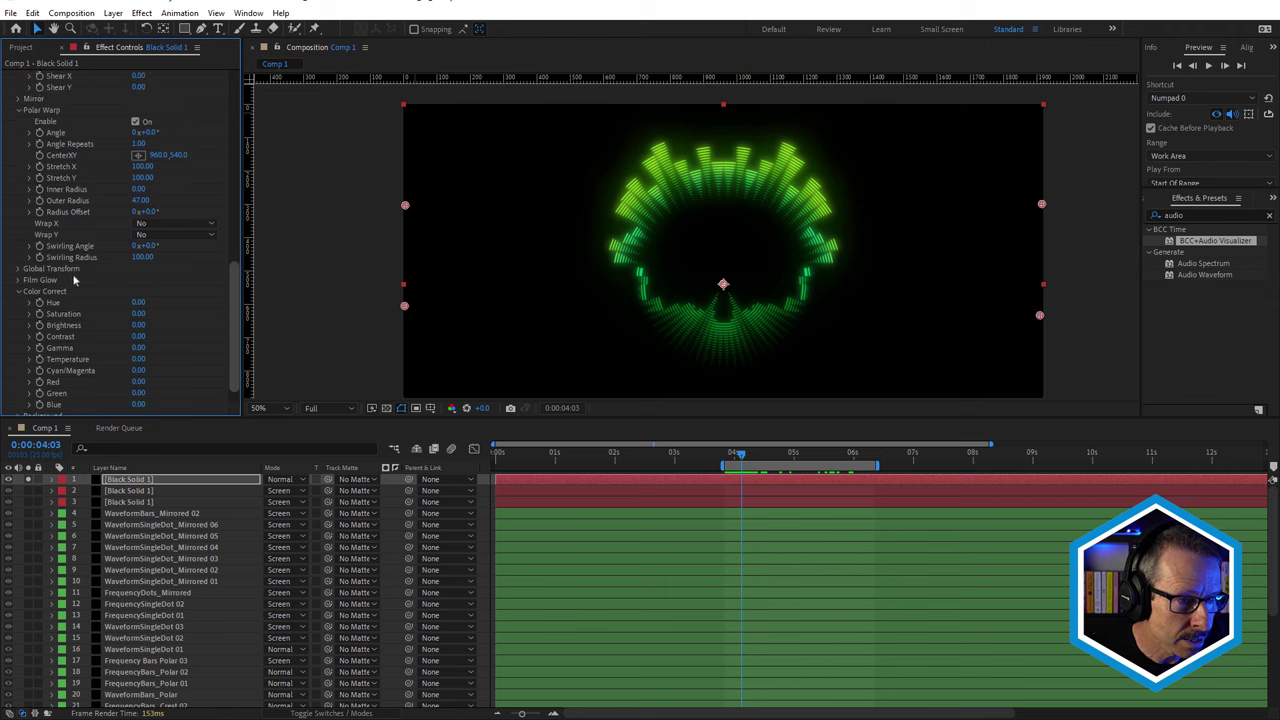
click(16, 281)
drag(163, 331, 96, 331)
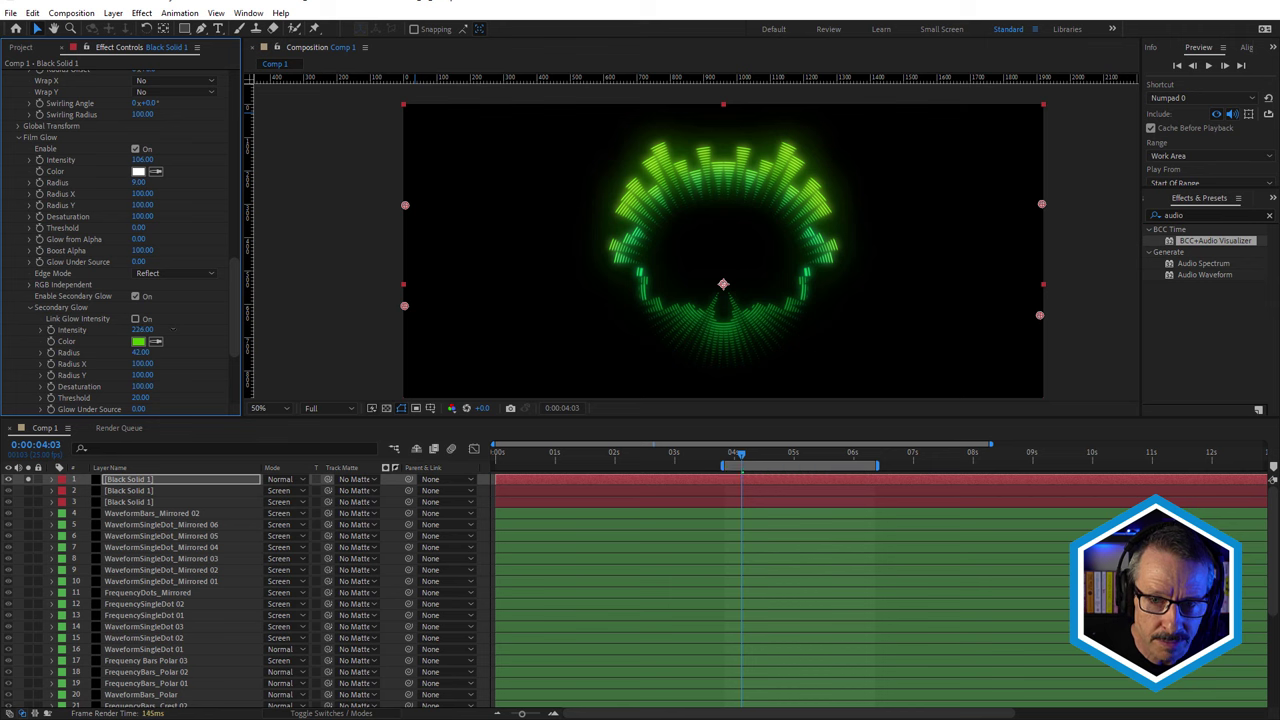
drag(236, 316, 234, 395)
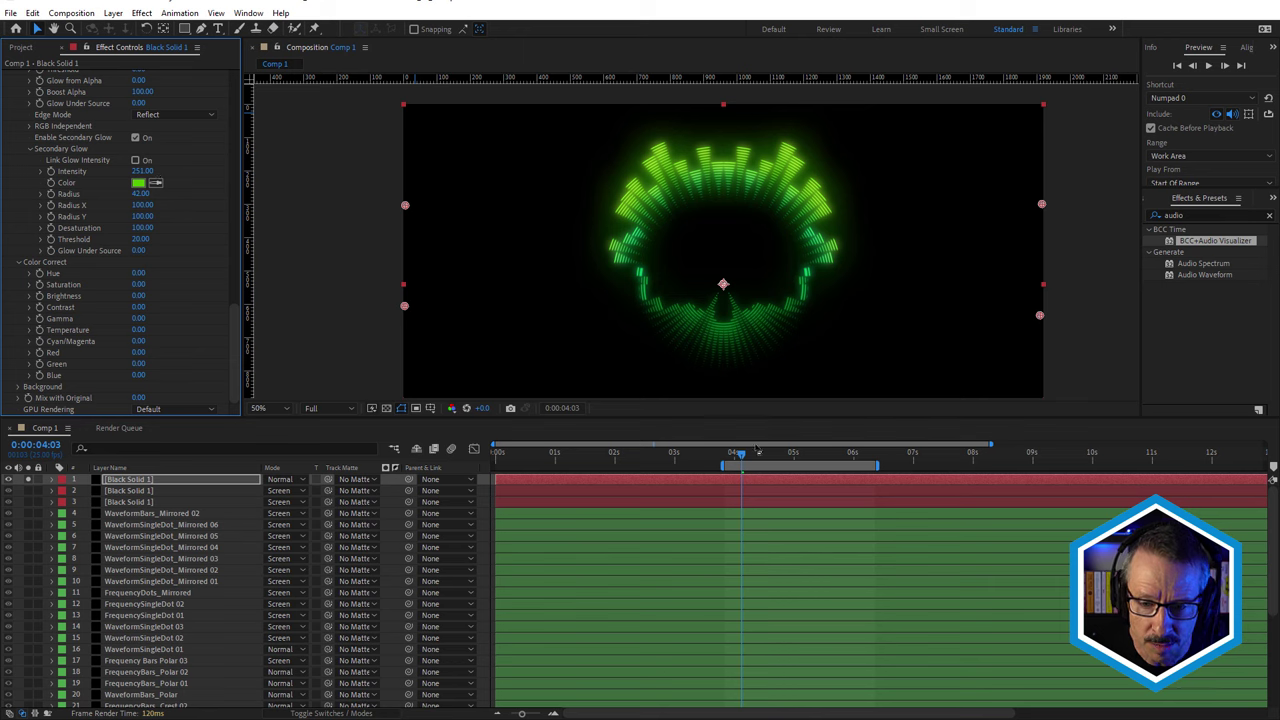
mouse_move(759, 457)
mouse_down()
mouse_move(798, 457)
mouse_move(777, 462)
mouse_up()
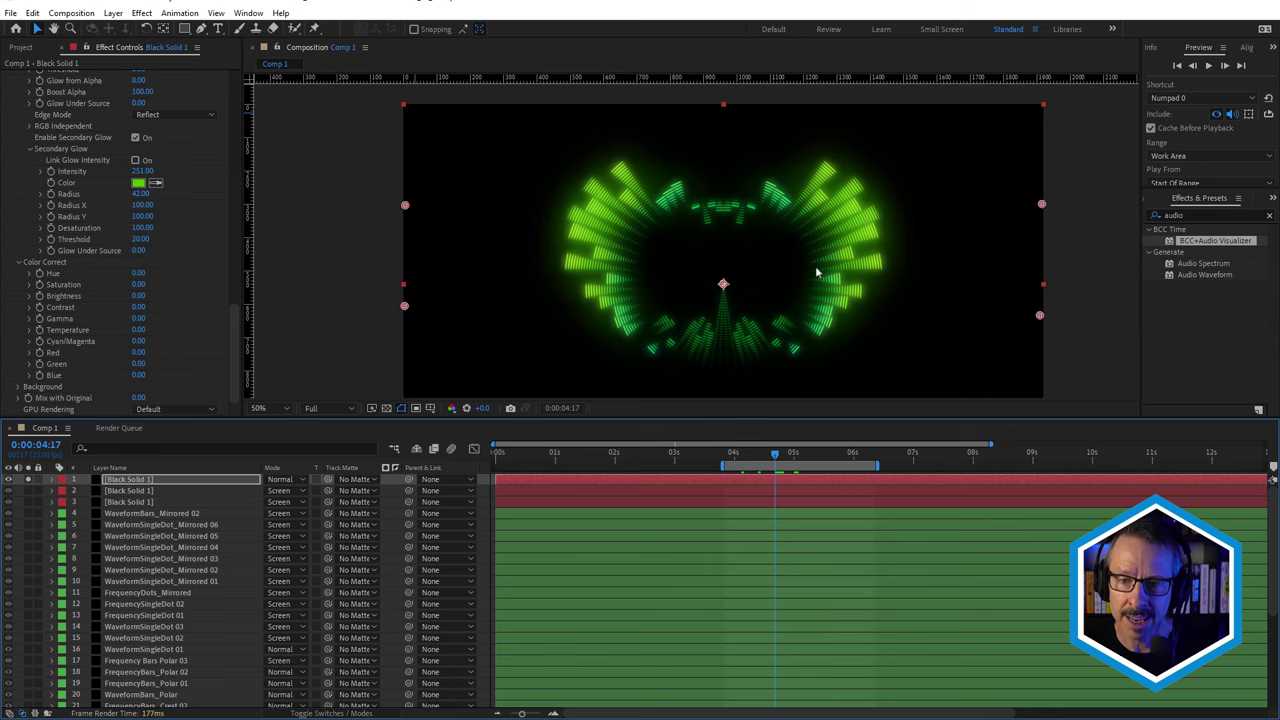
mouse_move(815, 458)
mouse_down()
mouse_move(830, 457)
mouse_move(798, 460)
mouse_move(845, 459)
mouse_move(801, 460)
mouse_up()
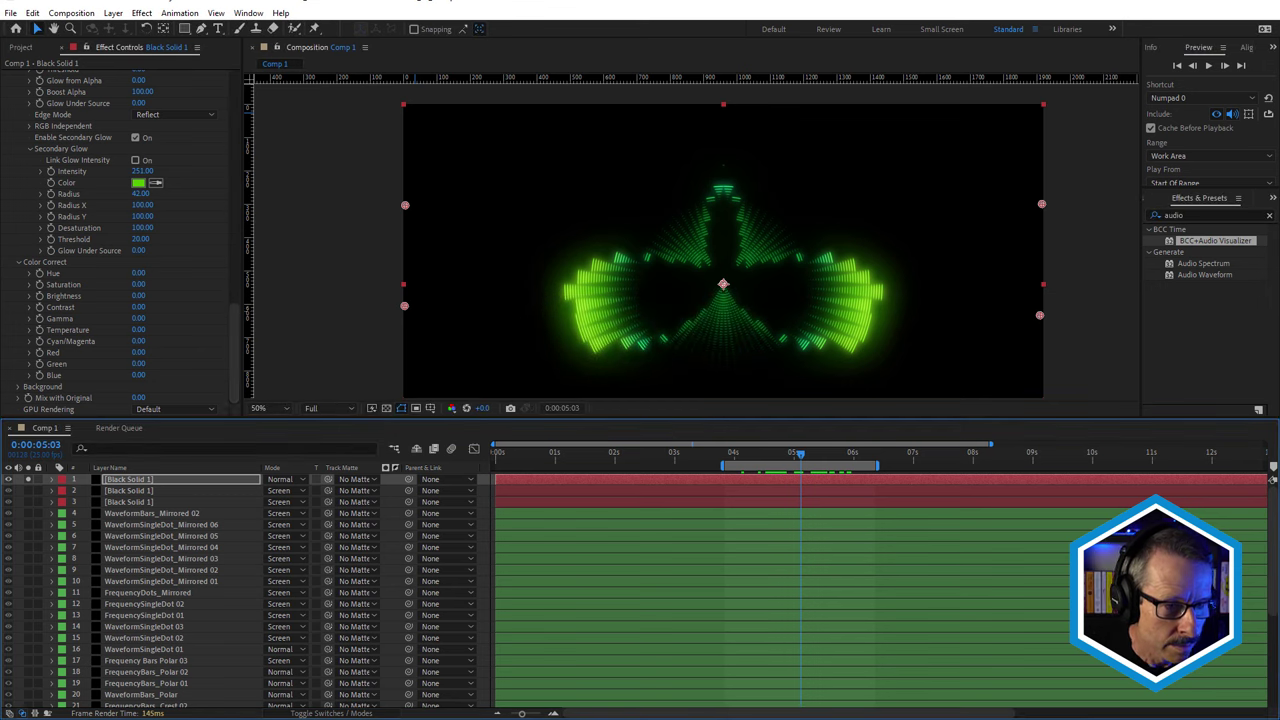
drag(235, 322, 231, 75)
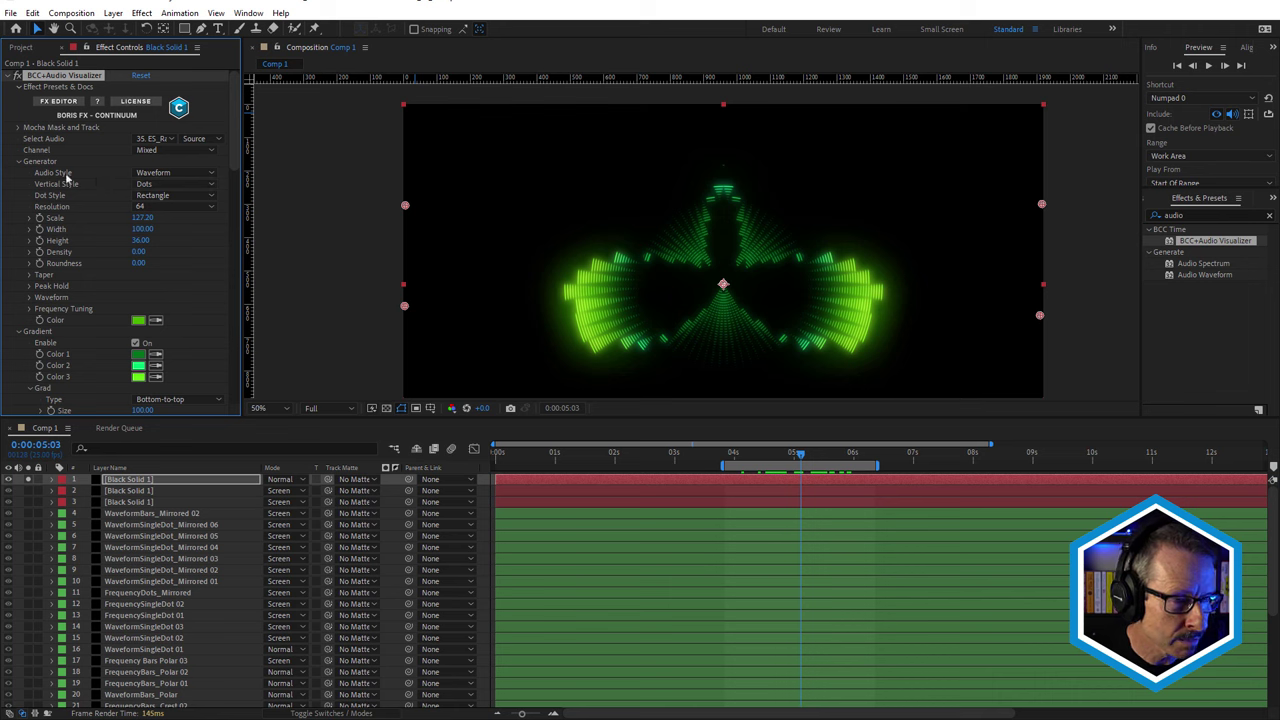
click(155, 176)
click(172, 200)
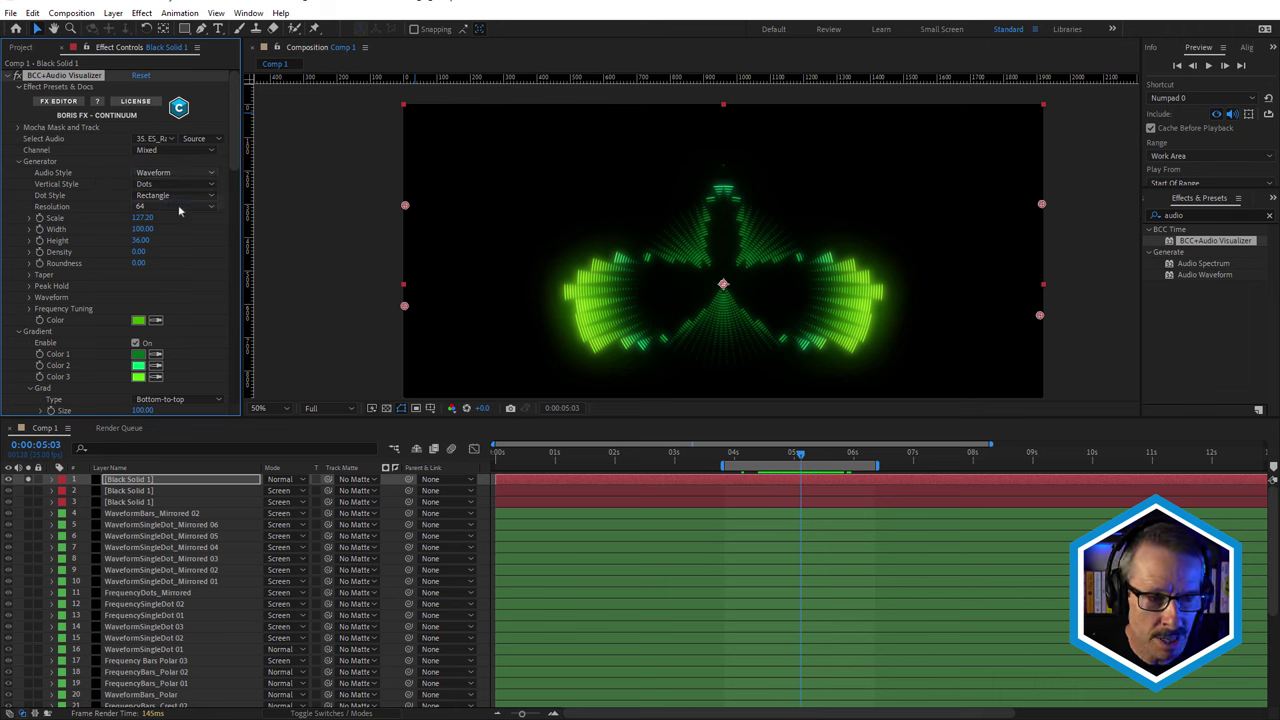
click(772, 455)
drag(772, 457, 843, 462)
key(ctrl+z)
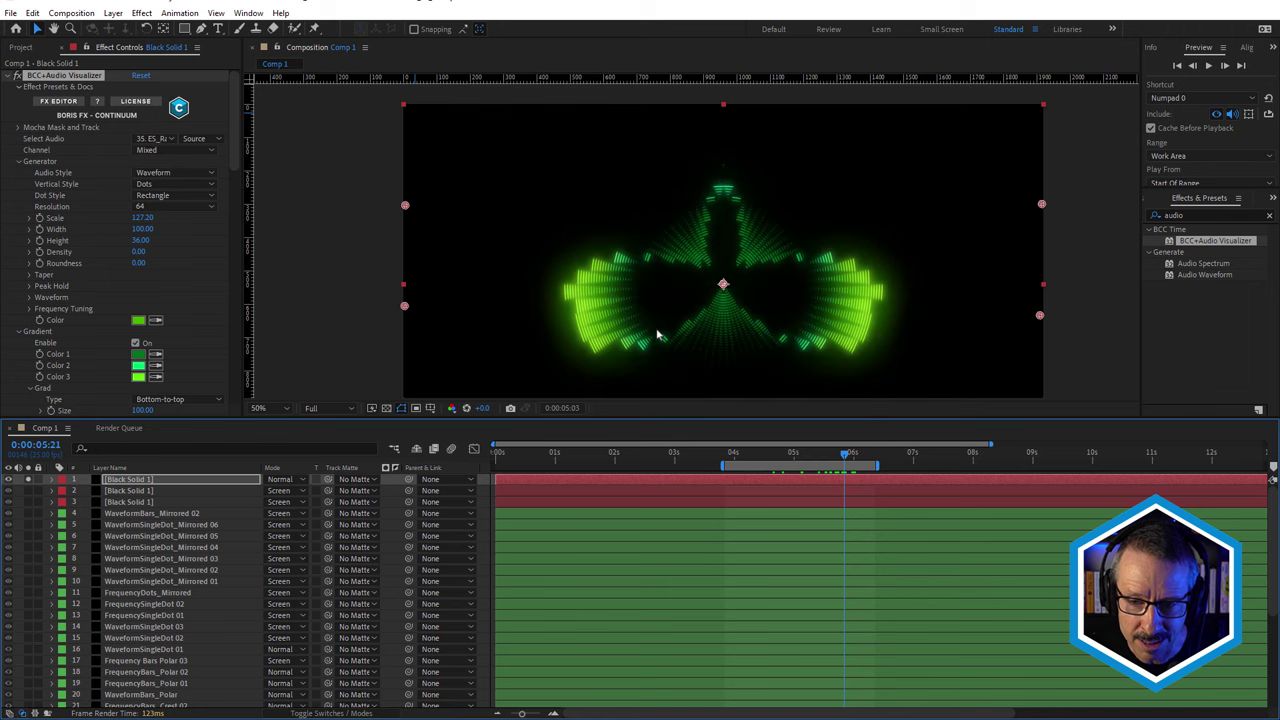
click(165, 195)
click(178, 197)
click(172, 184)
click(176, 201)
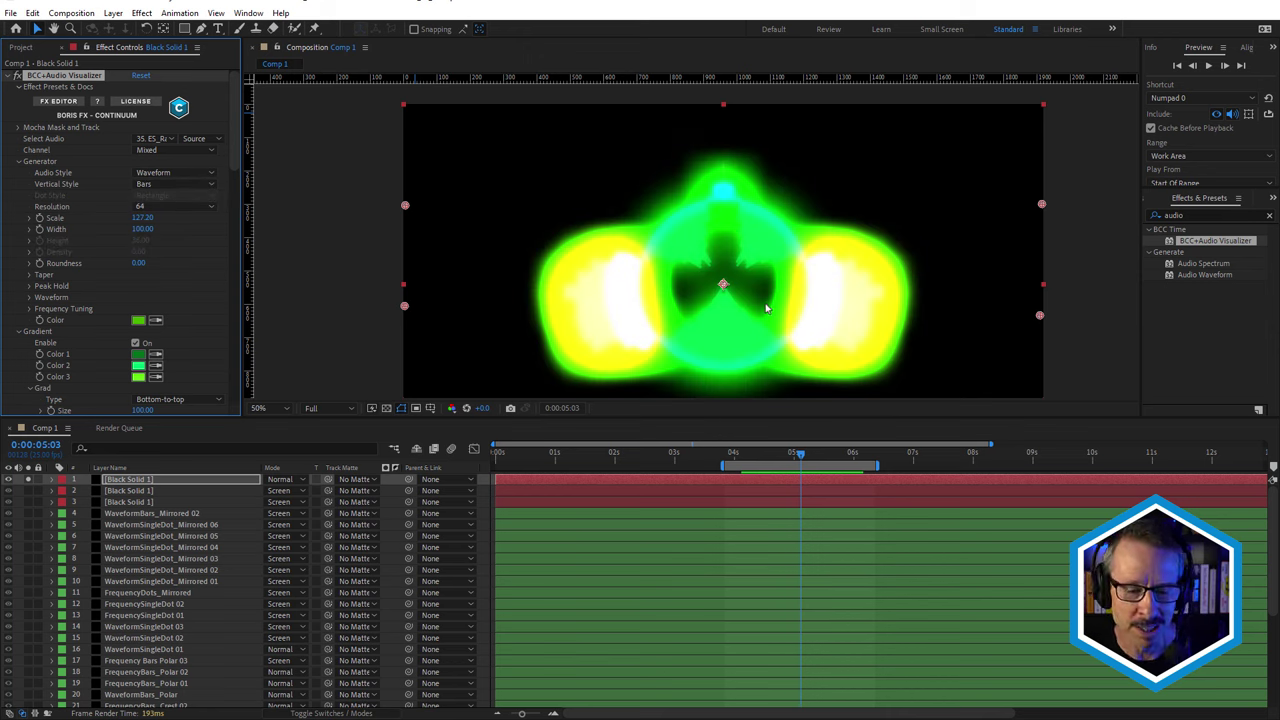
key(ctrl+z)
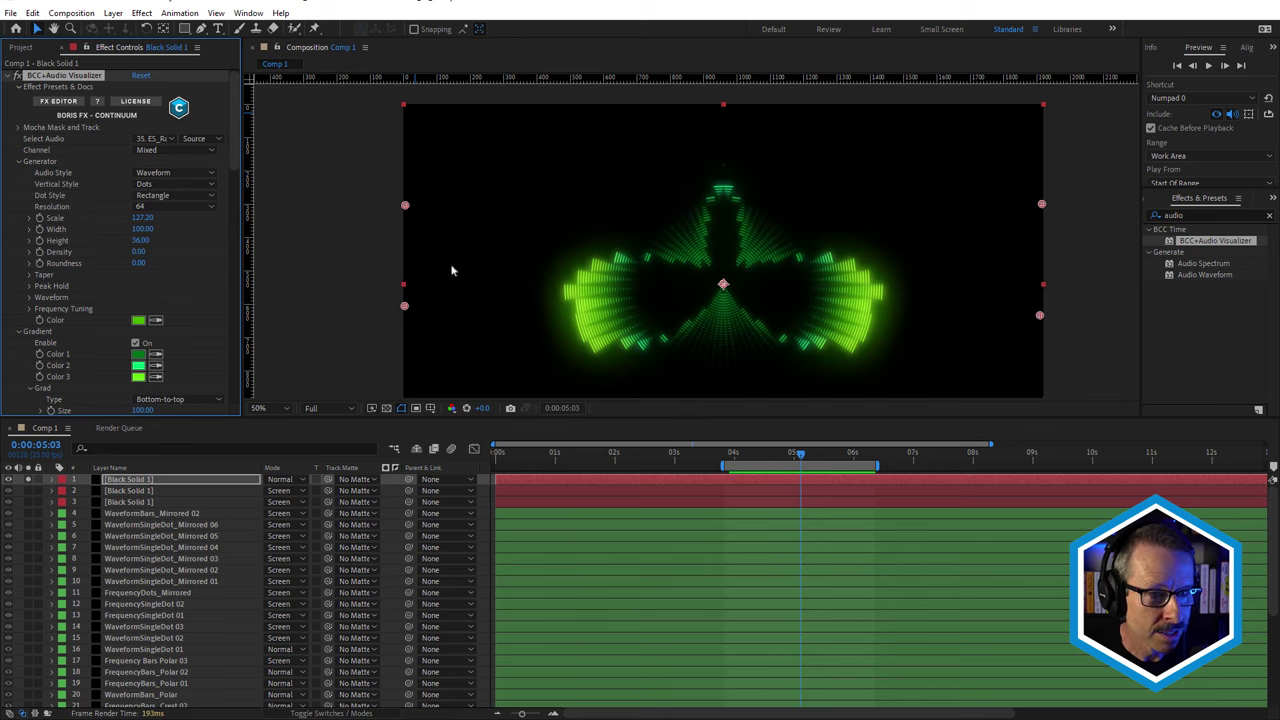
click(170, 195)
click(164, 240)
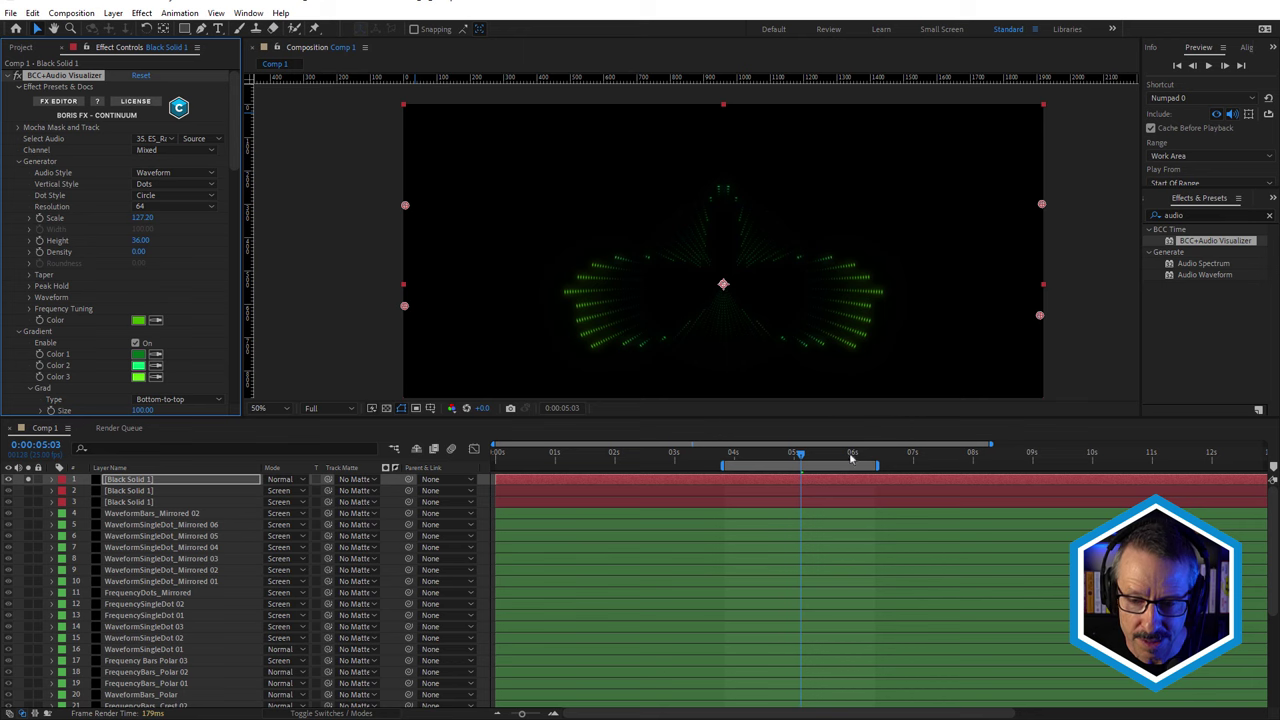
click(760, 457)
mouse_move(795, 455)
mouse_down()
mouse_move(828, 455)
mouse_move(800, 455)
mouse_up()
key(ctrl+z)
Duplicate the top Black Solid 1 visualizer layer and give the copy Circle dots
click(130, 480)
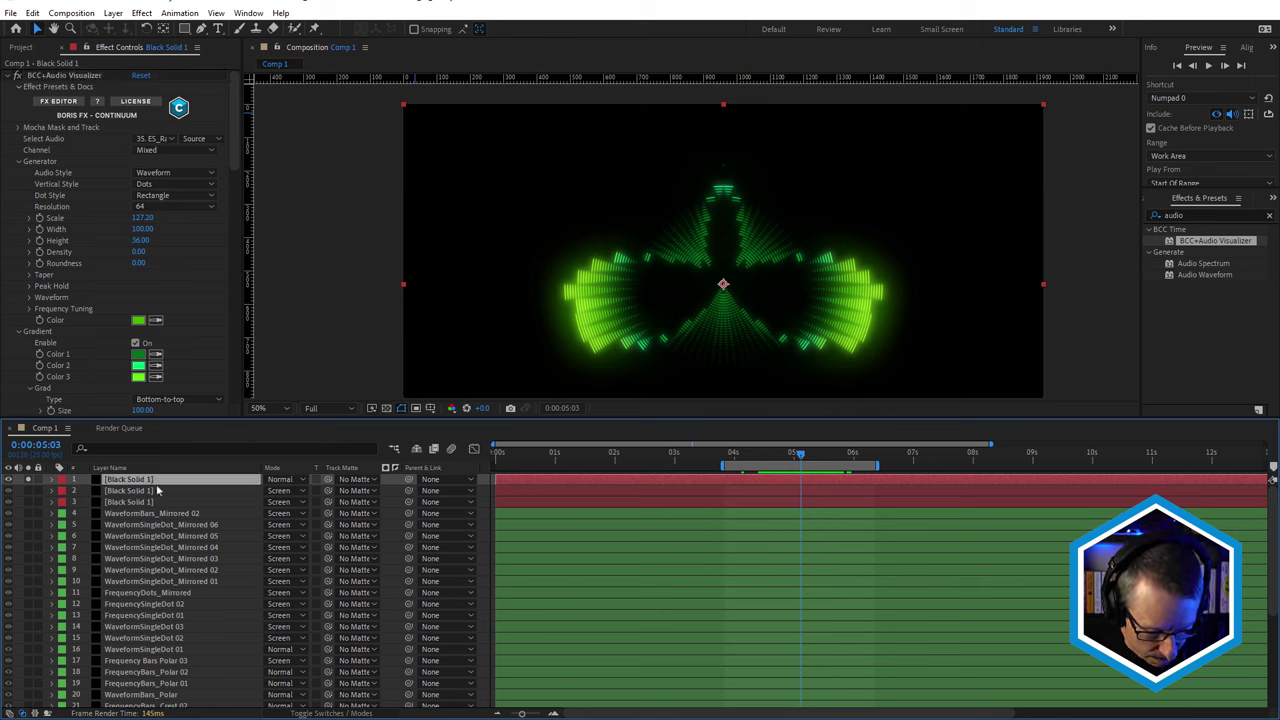
key(ctrl+d)
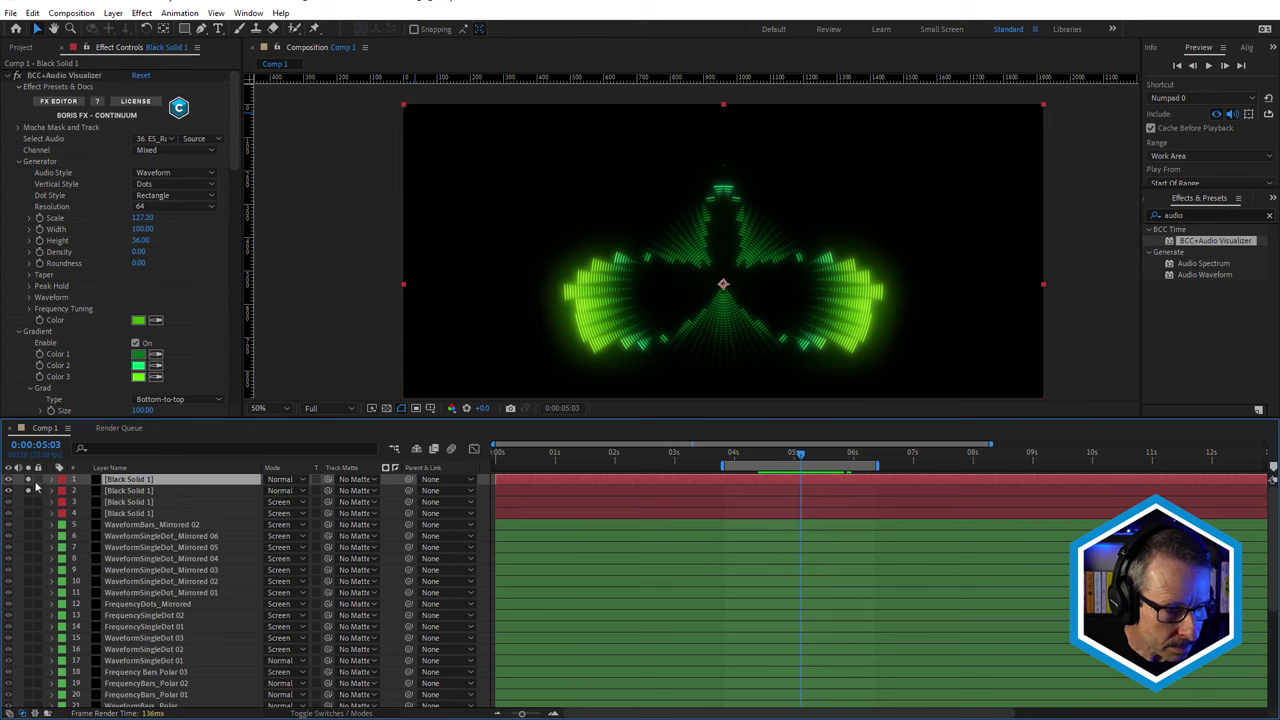
click(186, 185)
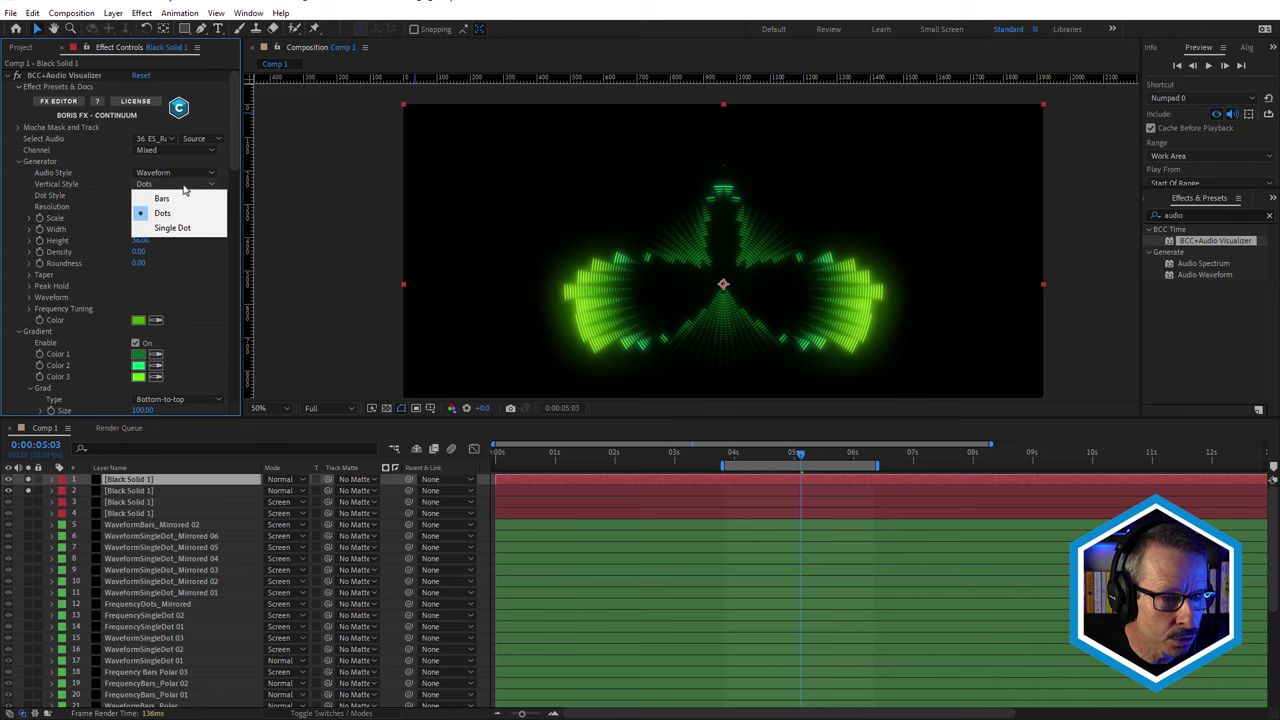
click(143, 188)
click(165, 196)
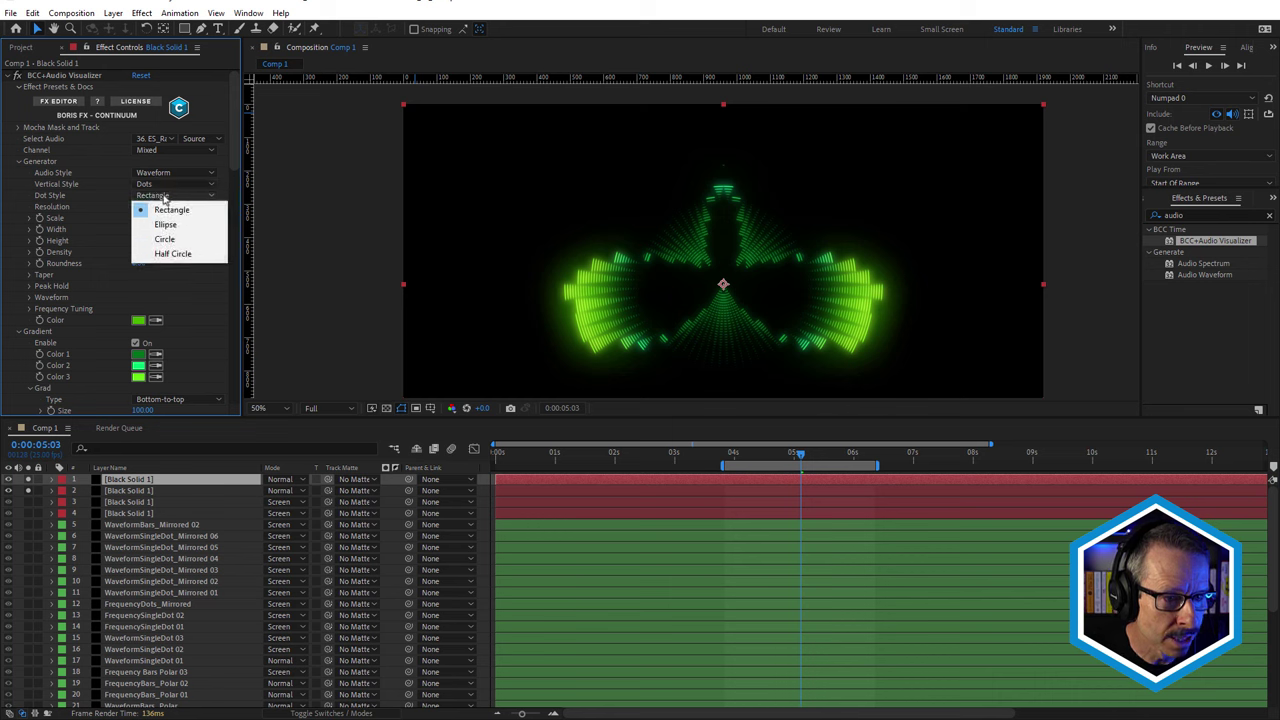
click(168, 241)
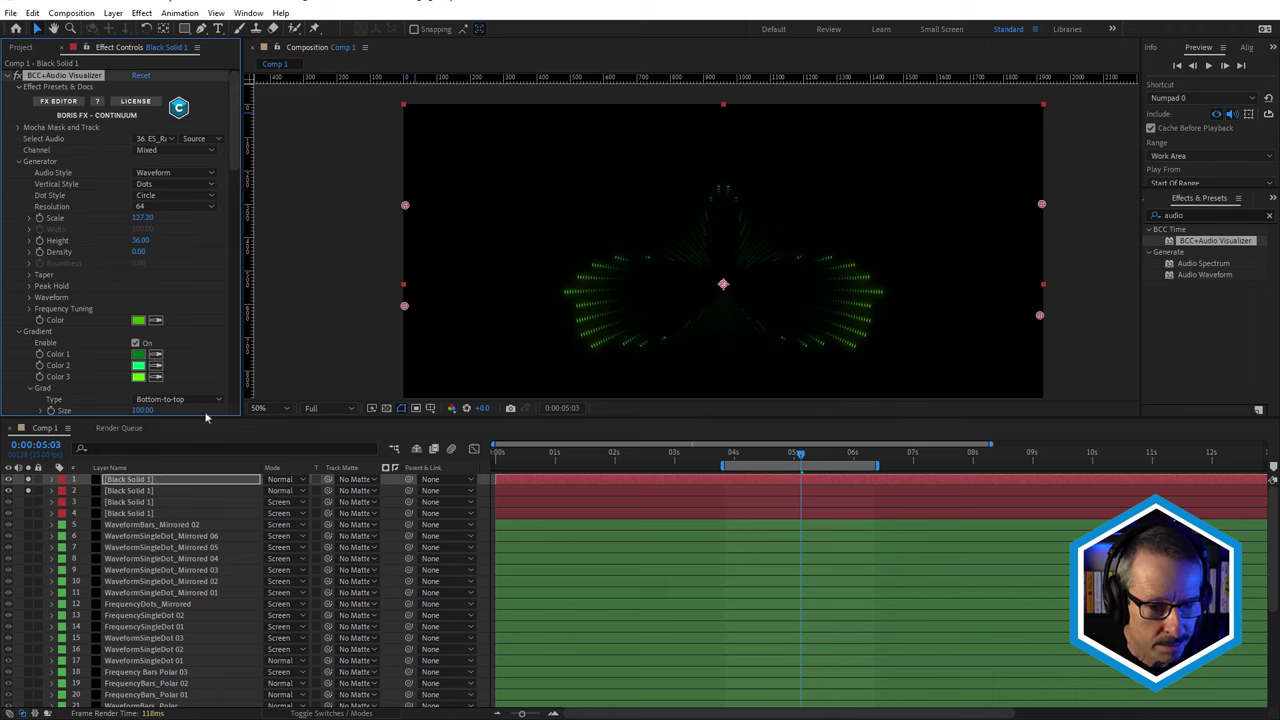
Set the new layer's blend mode to Add, enlarge its scale, and preview at 0:00:05:03
click(293, 482)
click(316, 209)
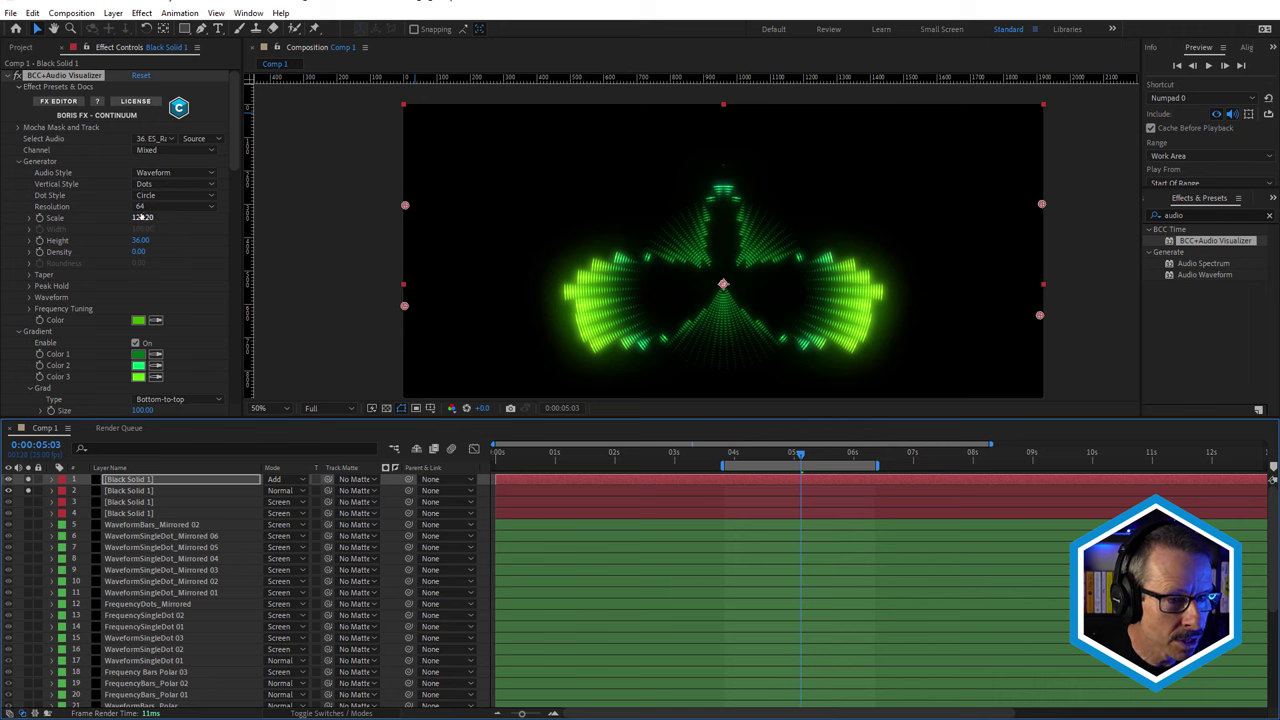
drag(143, 217, 187, 218)
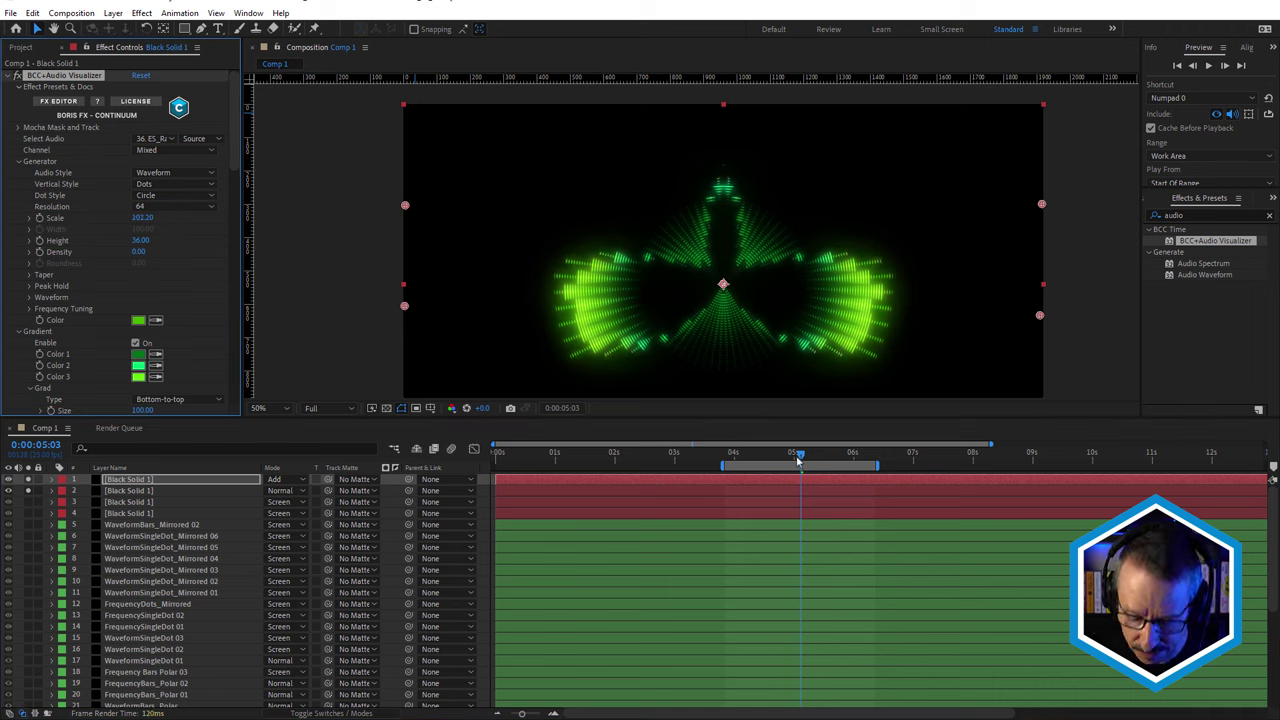
key(space)
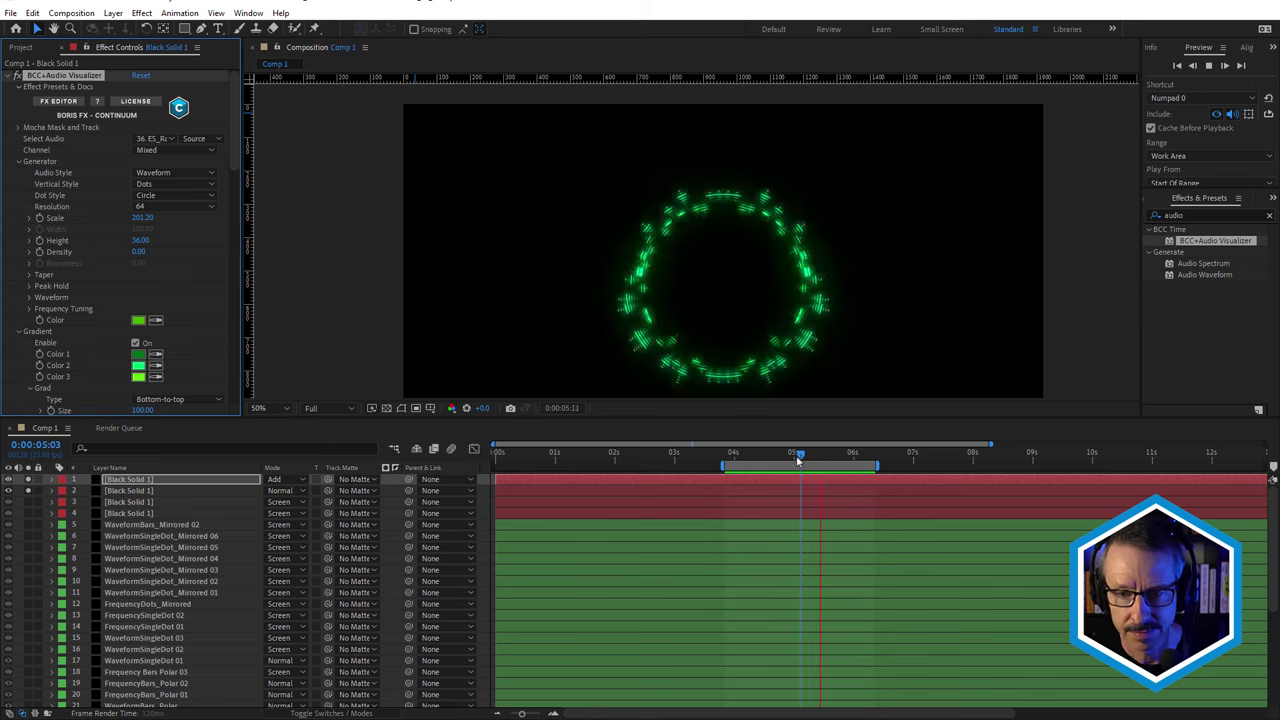
key(space)
click(797, 456)
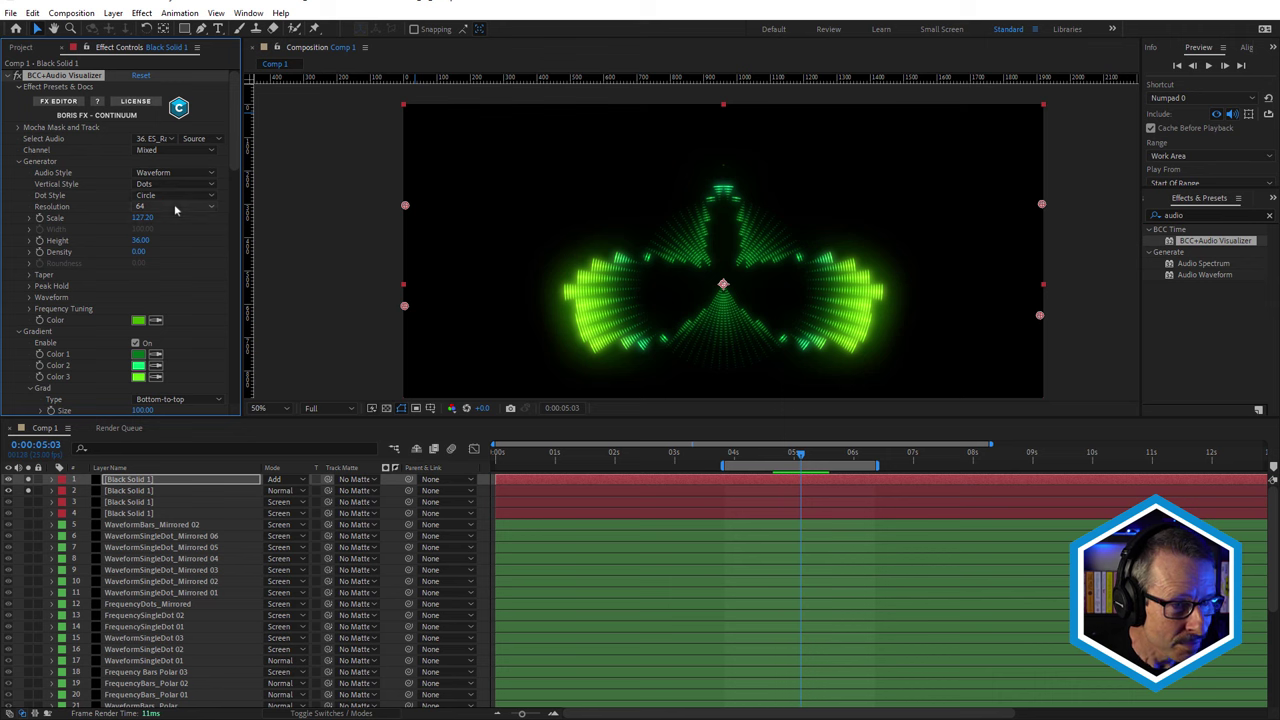
Try Resolution 32 on the top visualizer, then revert it to 64
click(174, 205)
click(175, 257)
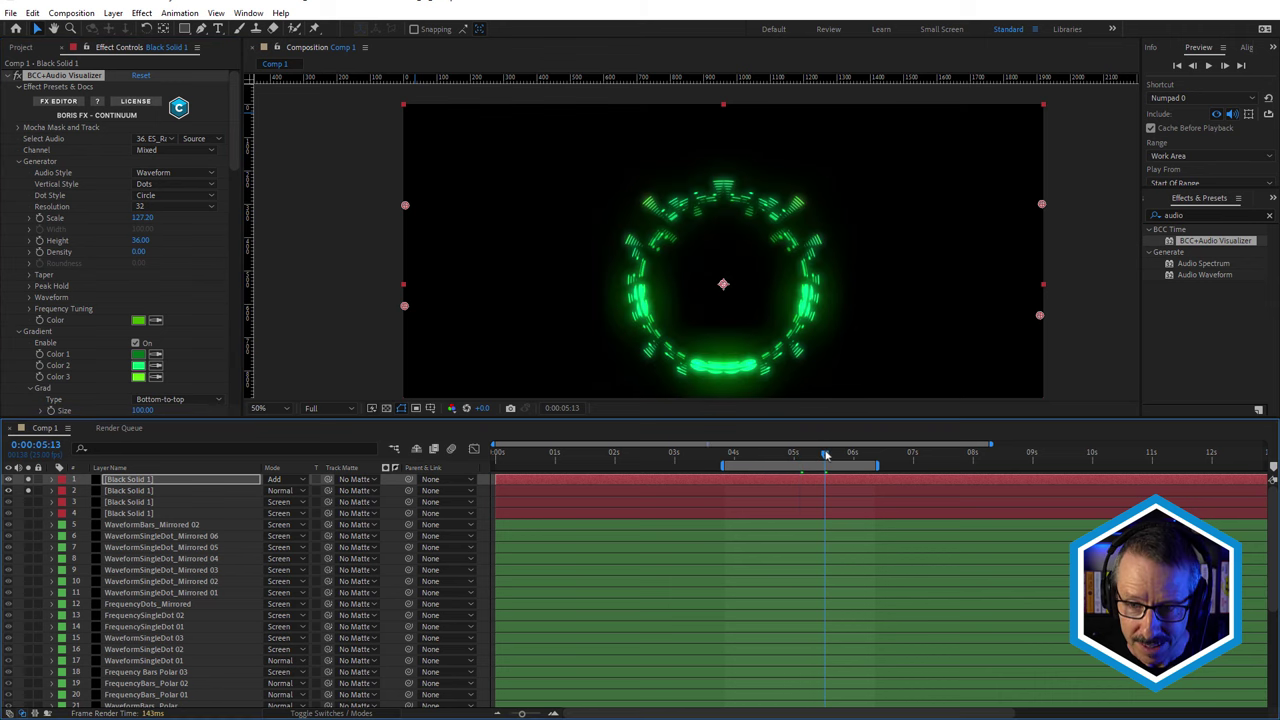
drag(823, 453, 776, 463)
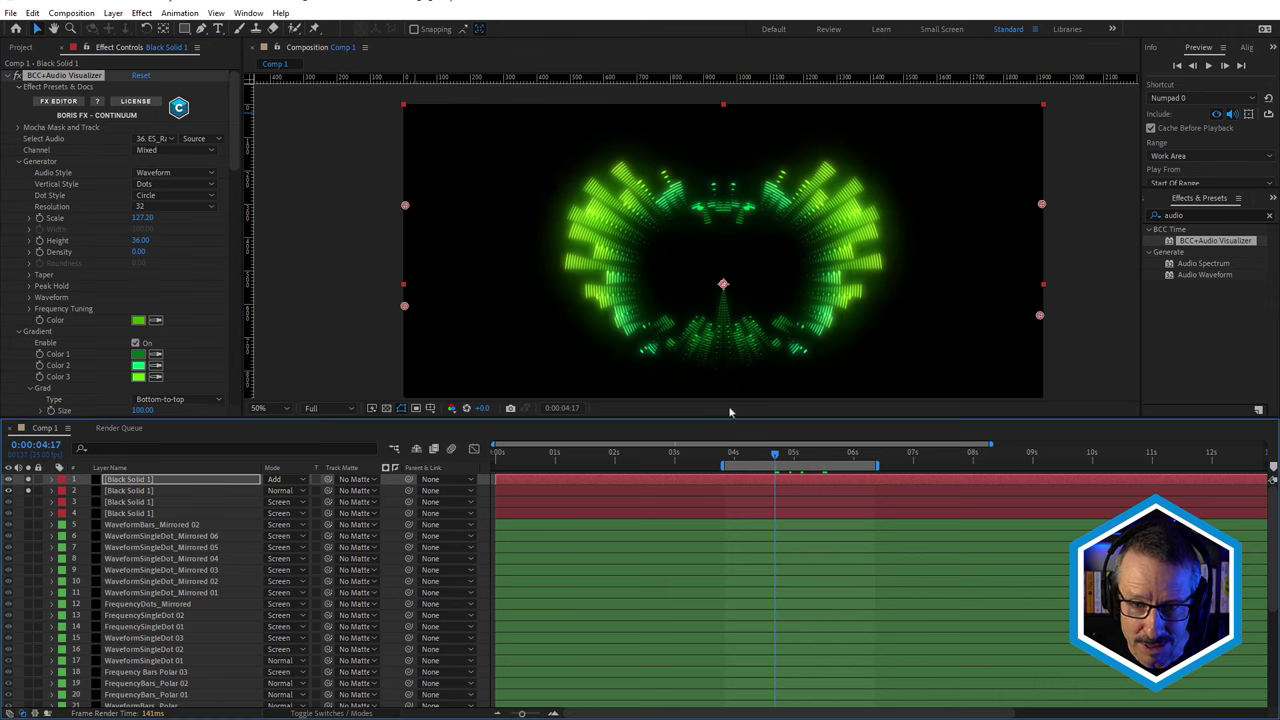
key(ctrl+z)
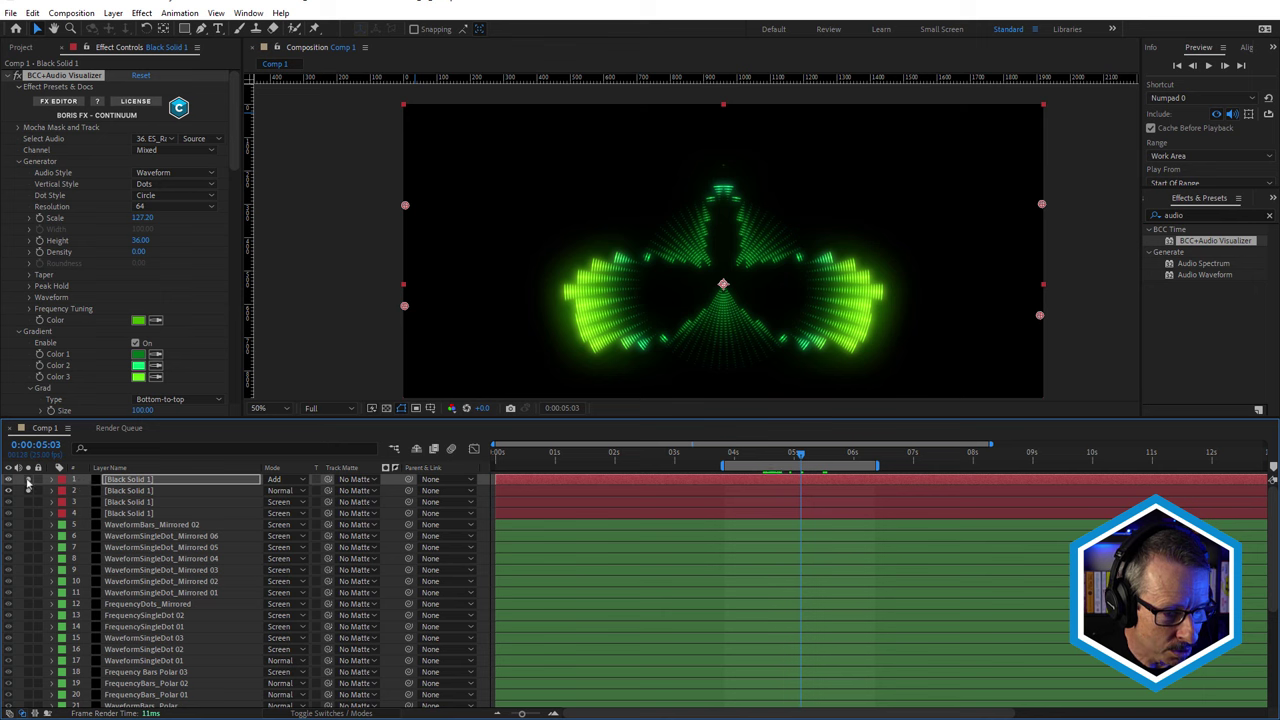
Raise the second Black Solid 1 layer's Resolution to 128 and inspect an earlier frame
click(124, 495)
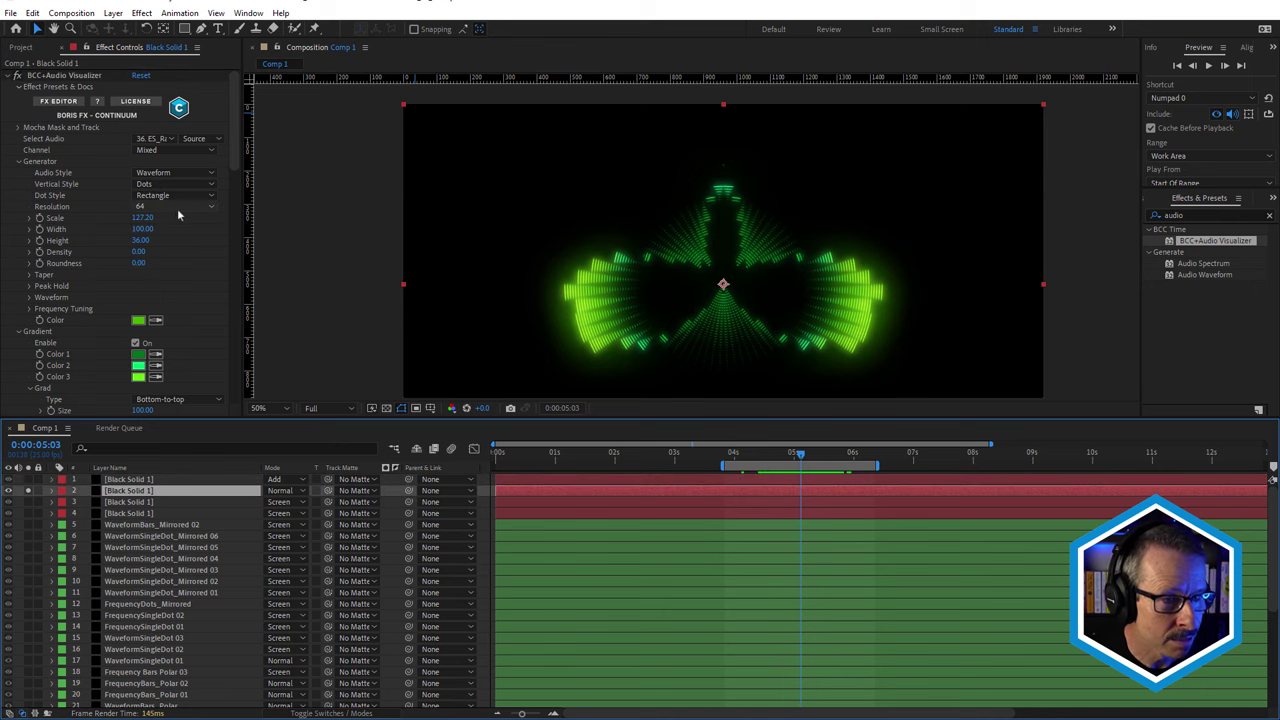
click(176, 208)
click(168, 274)
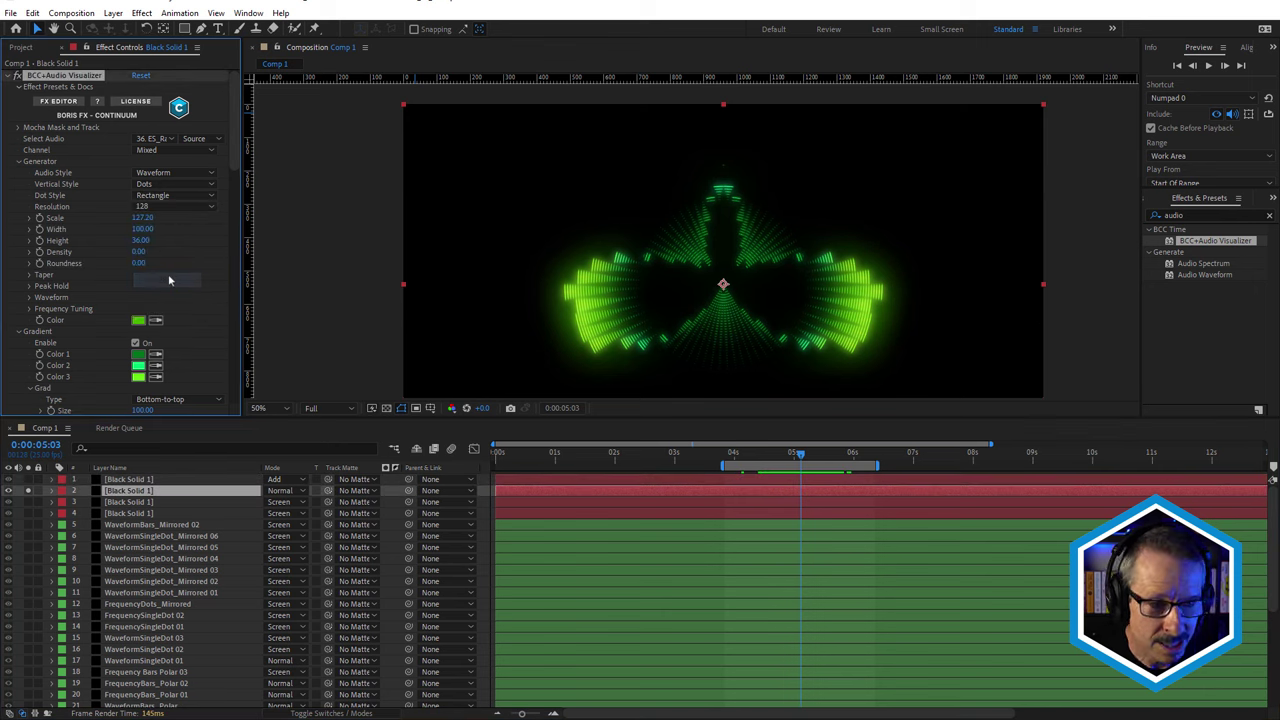
click(779, 456)
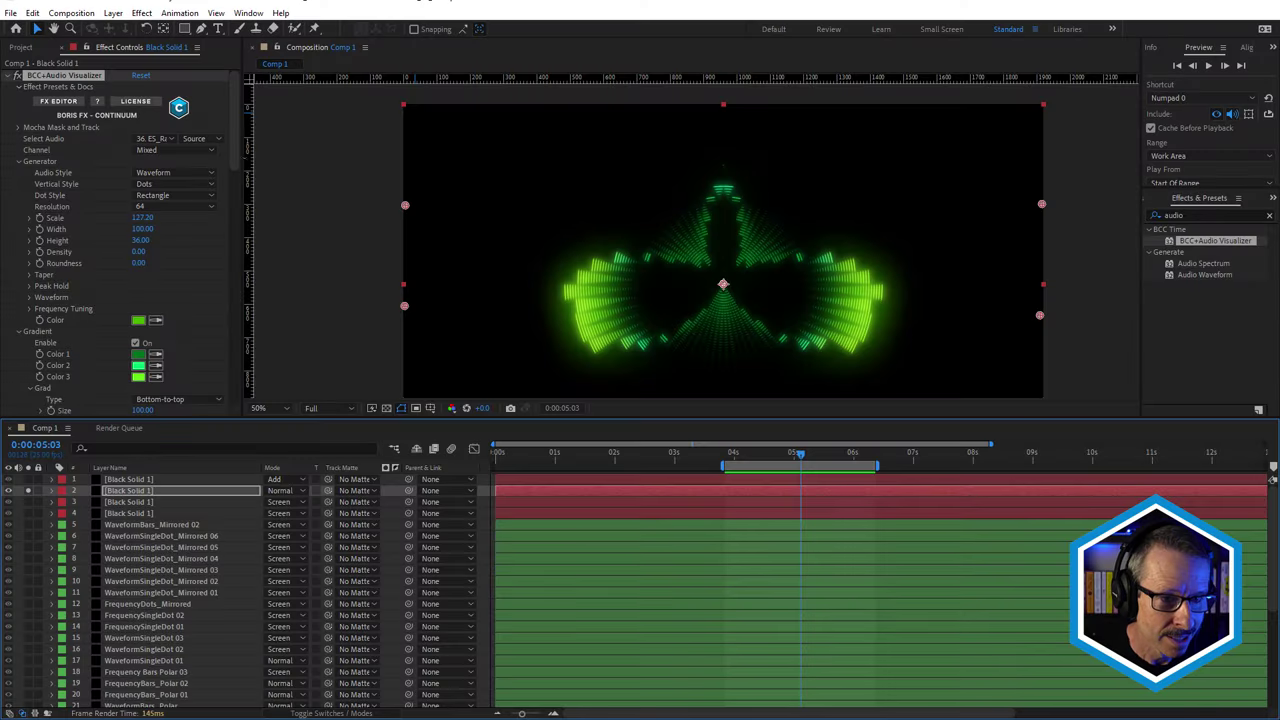
drag(240, 160, 240, 128)
scroll(243, 378, up, 3)
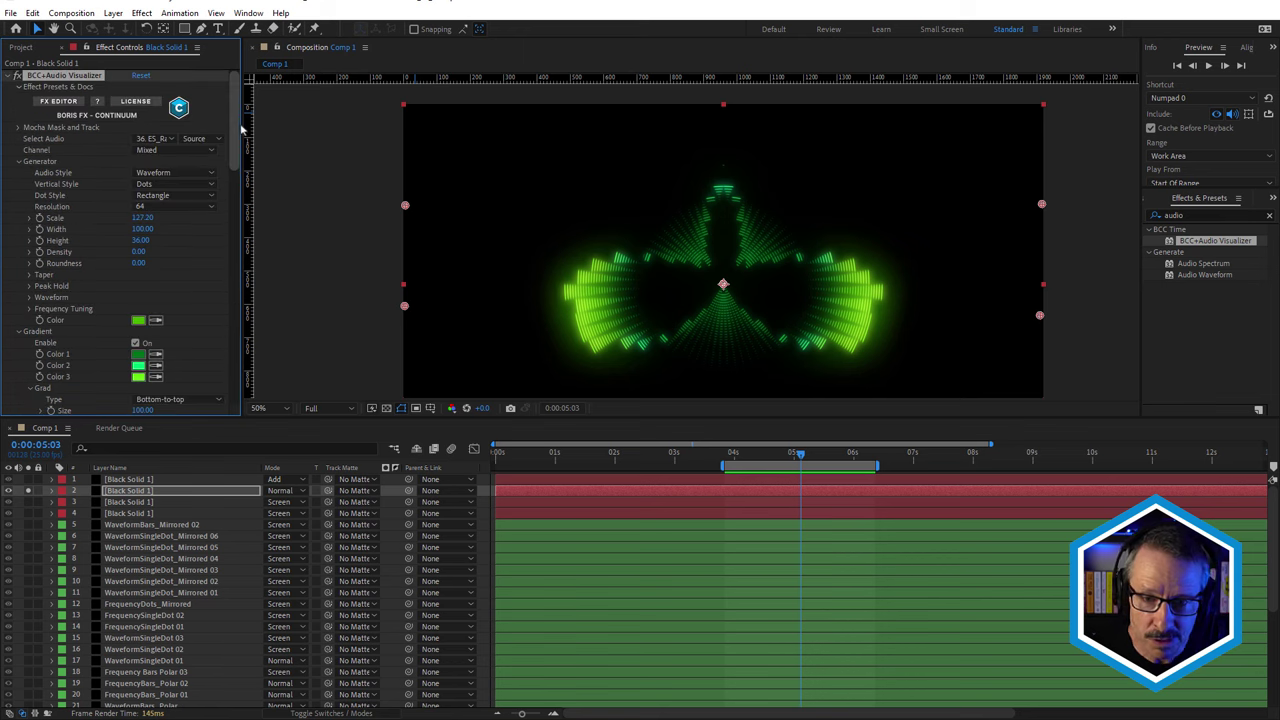
click(57, 101)
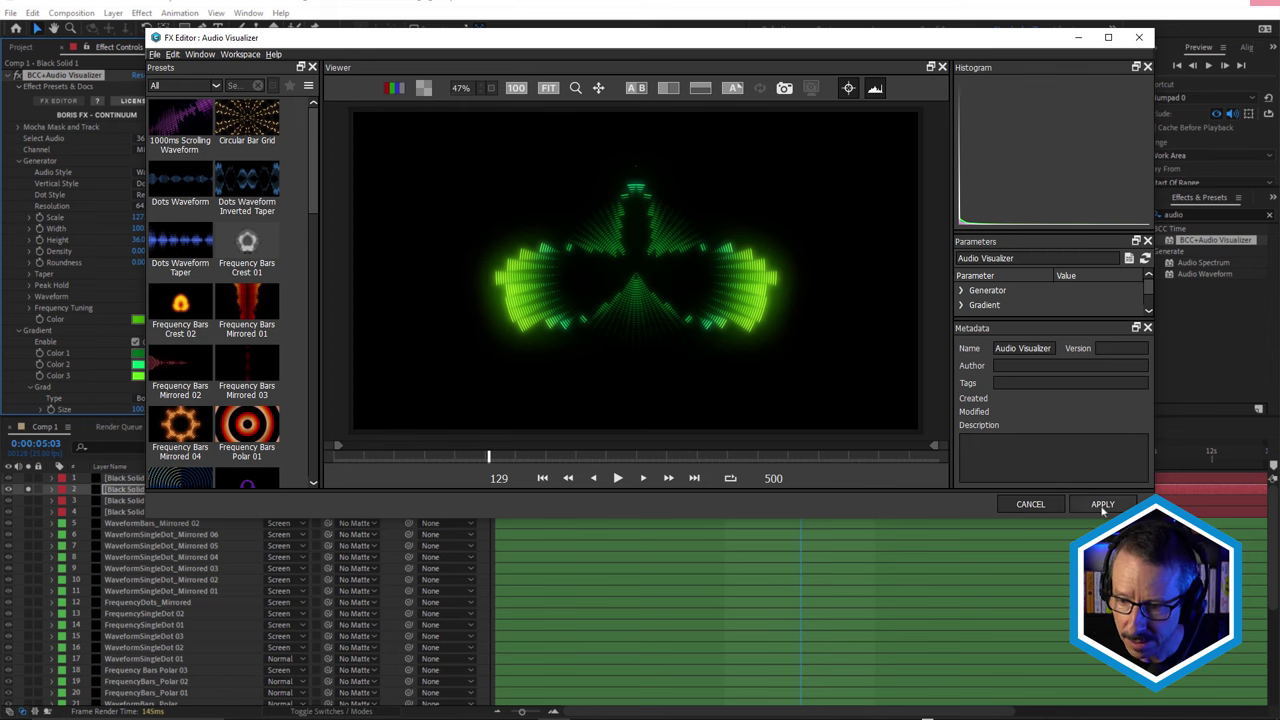
click(1101, 505)
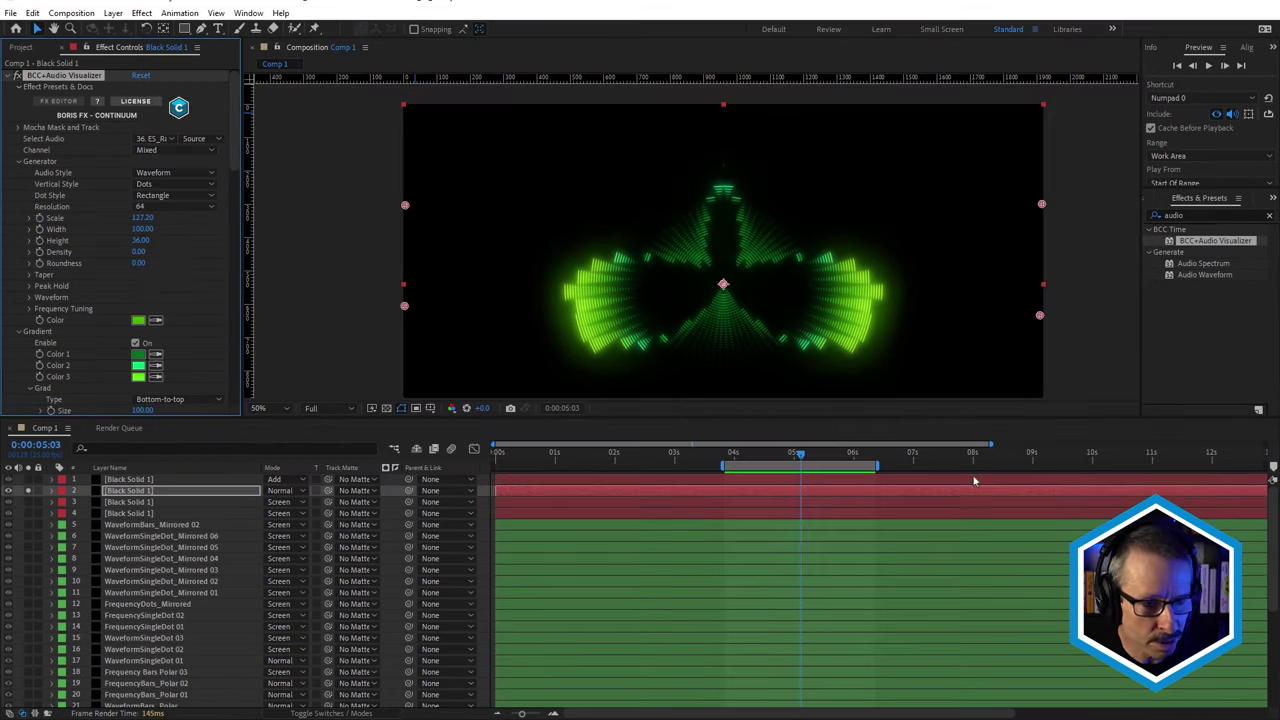
click(130, 493)
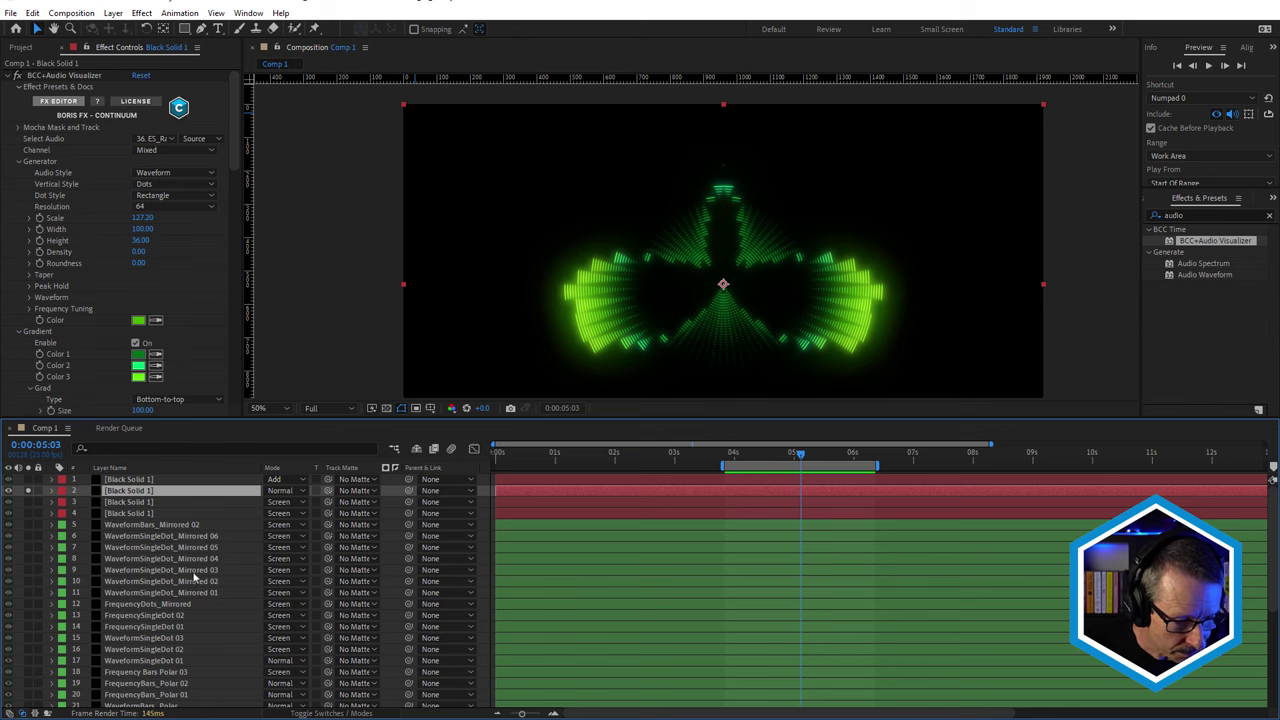
scroll(197, 588, down, 4)
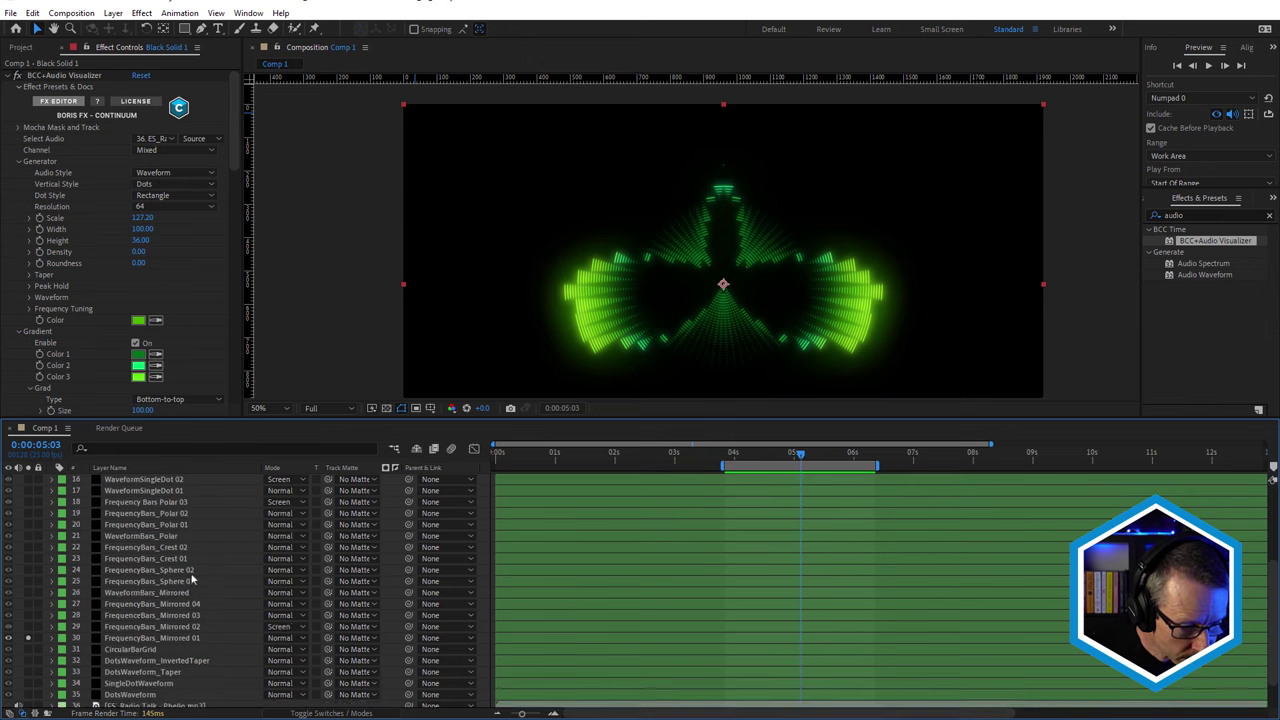
scroll(190, 572, down, 1)
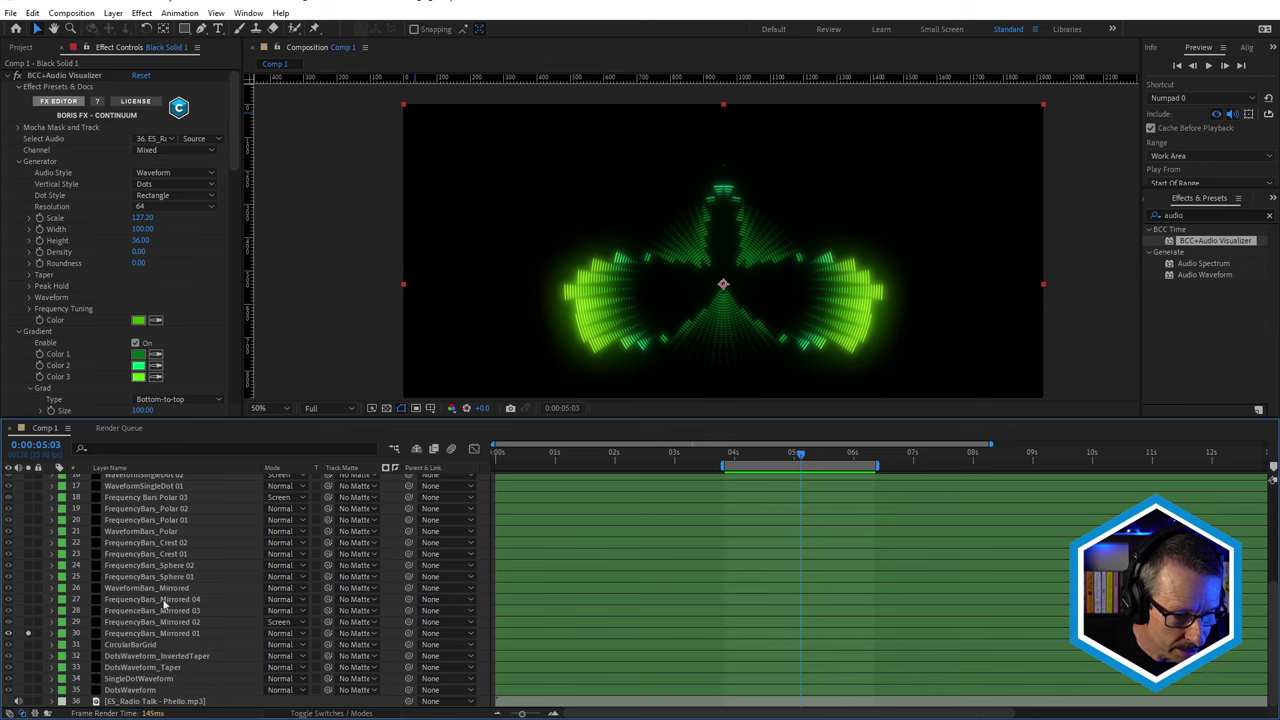
scroll(165, 603, up, 5)
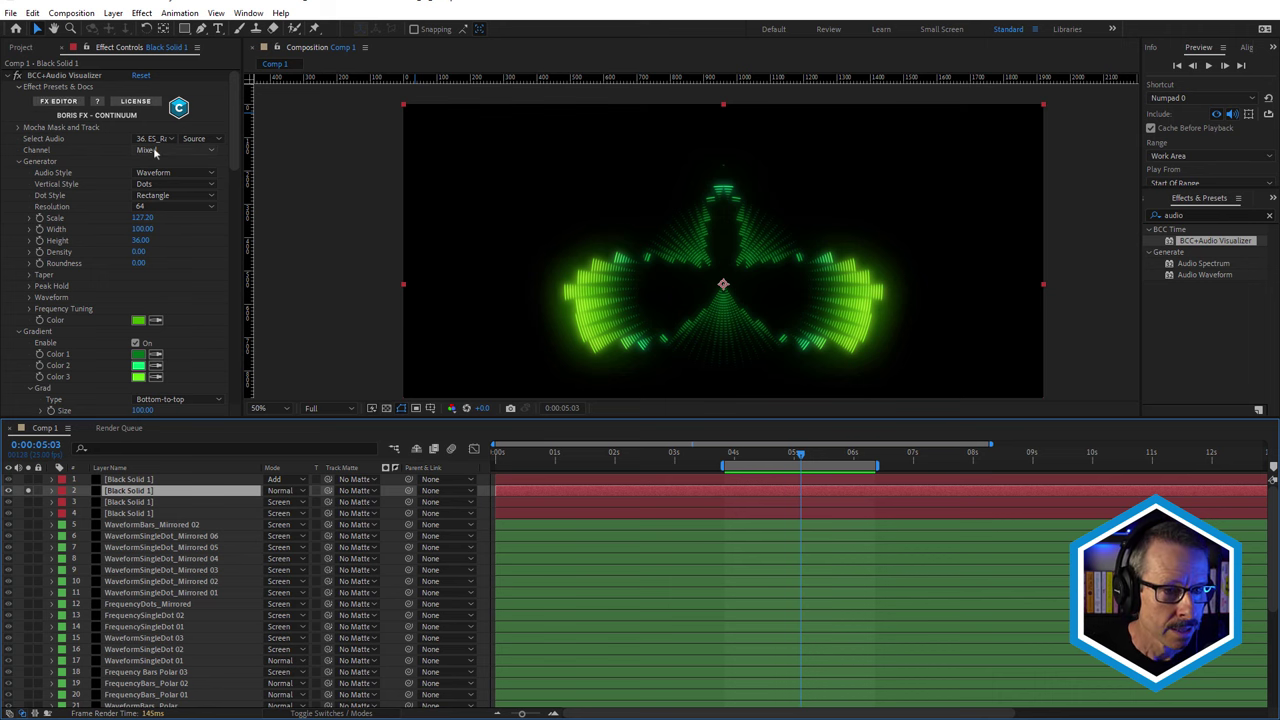
In FX Editor, start a new preset named 'Waveform Dots Mirrored' with tags 'Mirror, Warp, Glow'
click(73, 104)
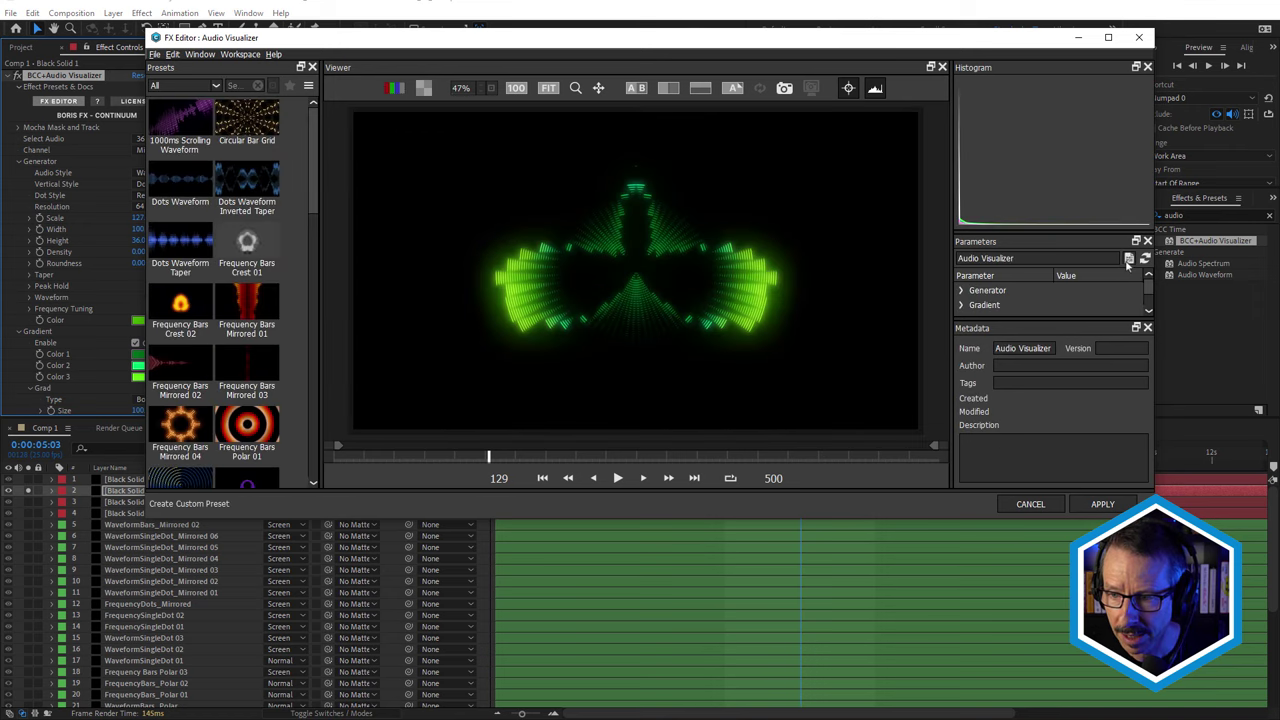
click(1128, 259)
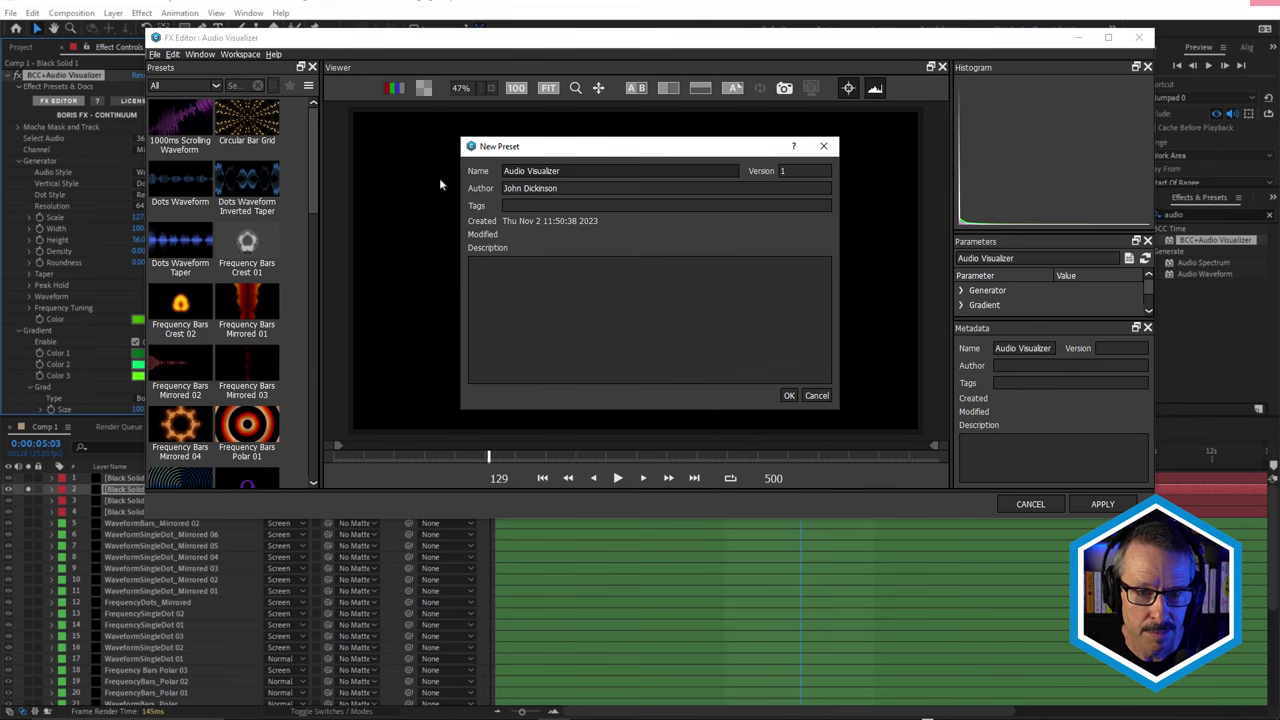
drag(566, 171, 503, 172)
text(Wave)
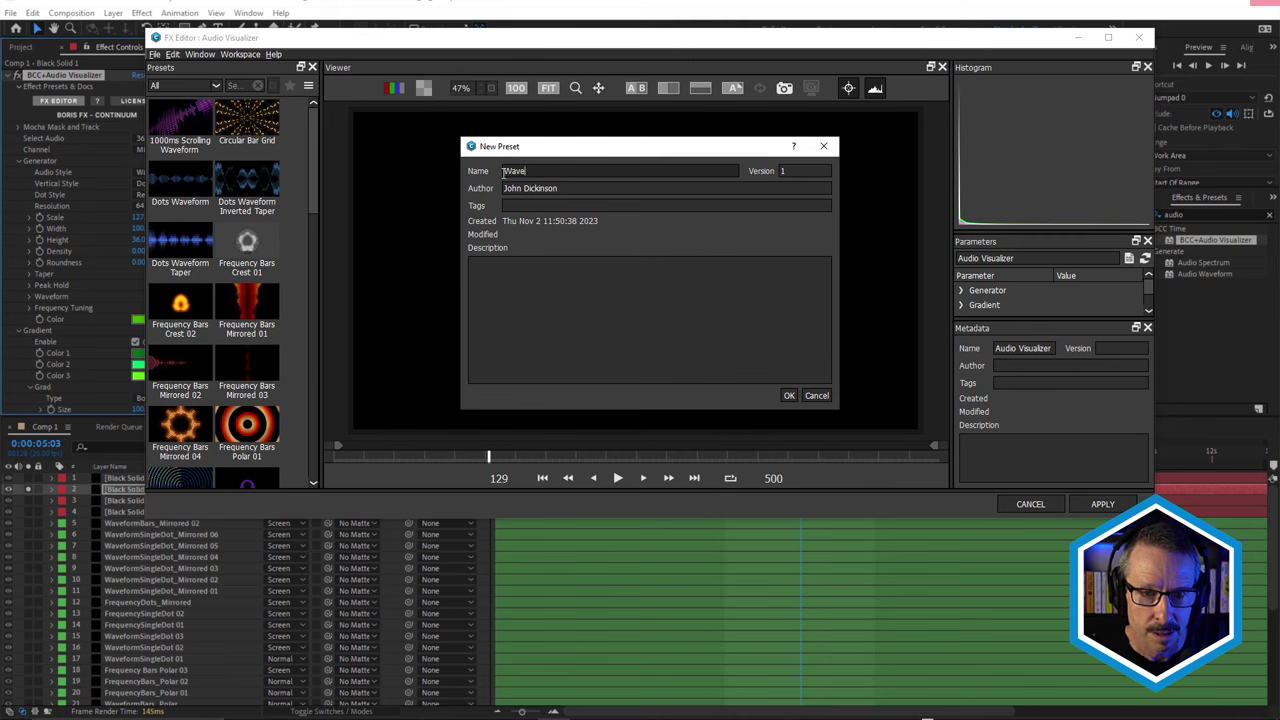
text(form Dots )
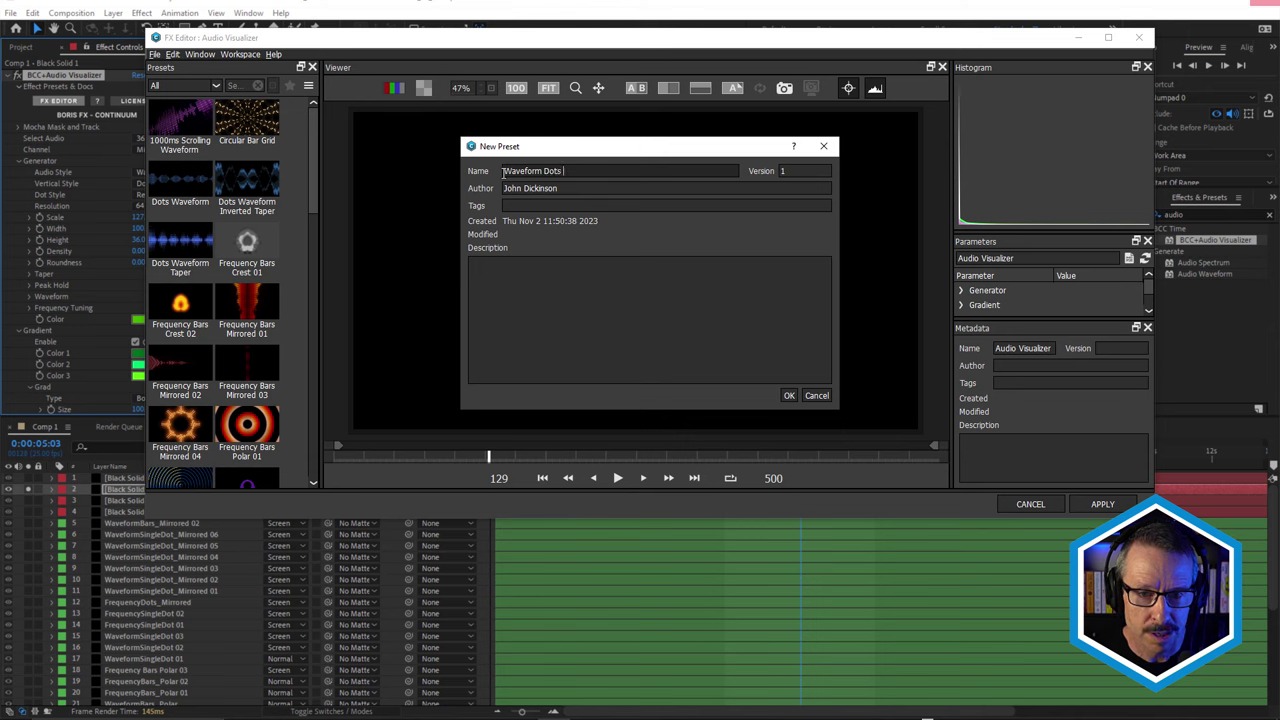
text(Mirrored)
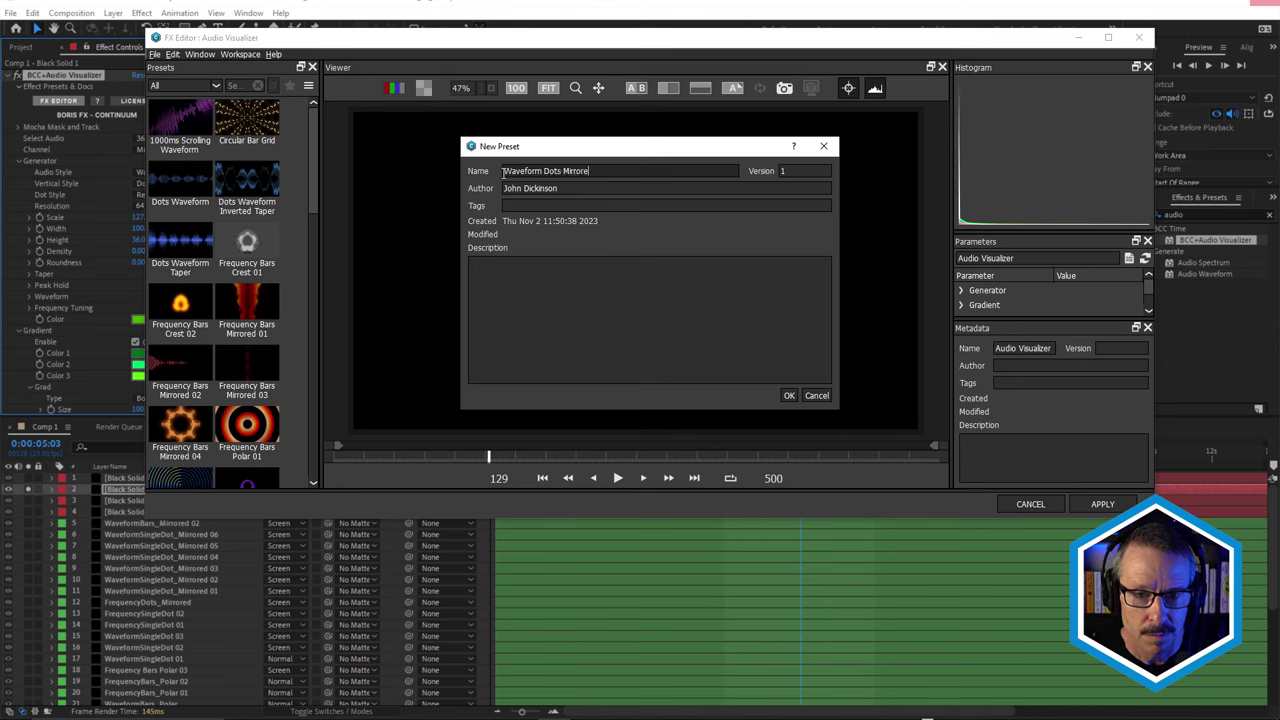
key(Tab)
key(Tab)
key(Tab)
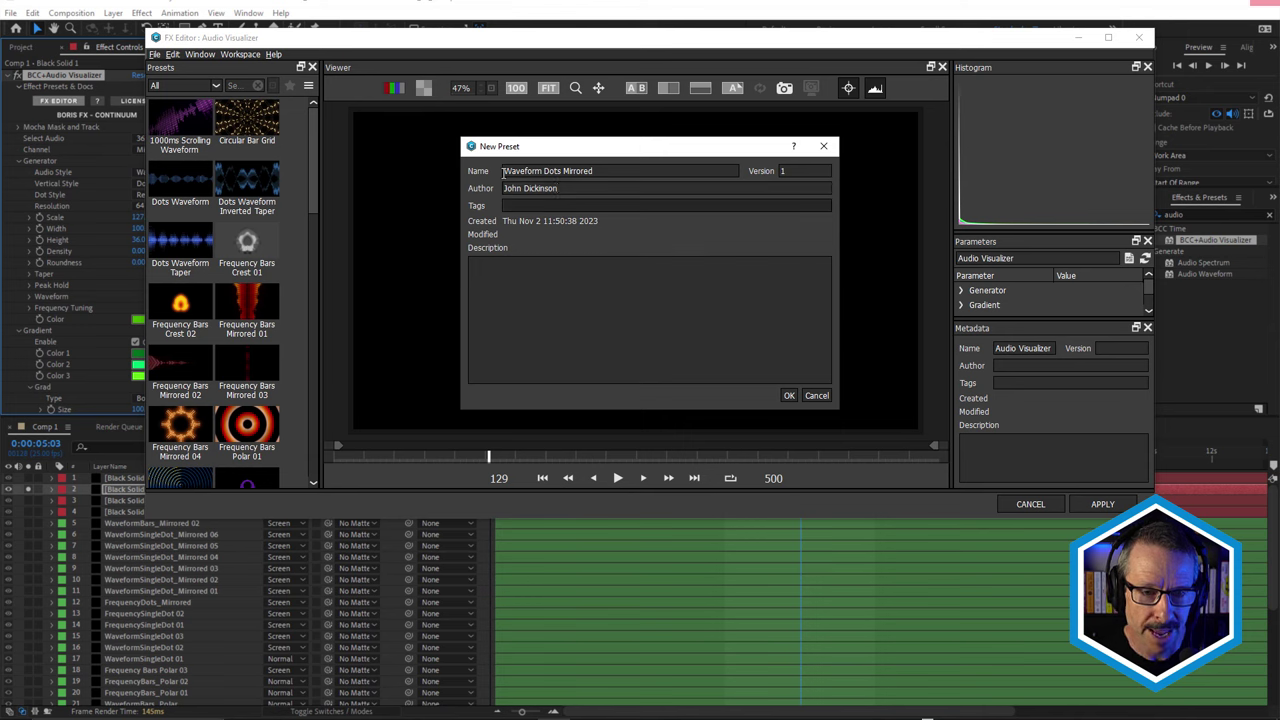
text(Mirror, )
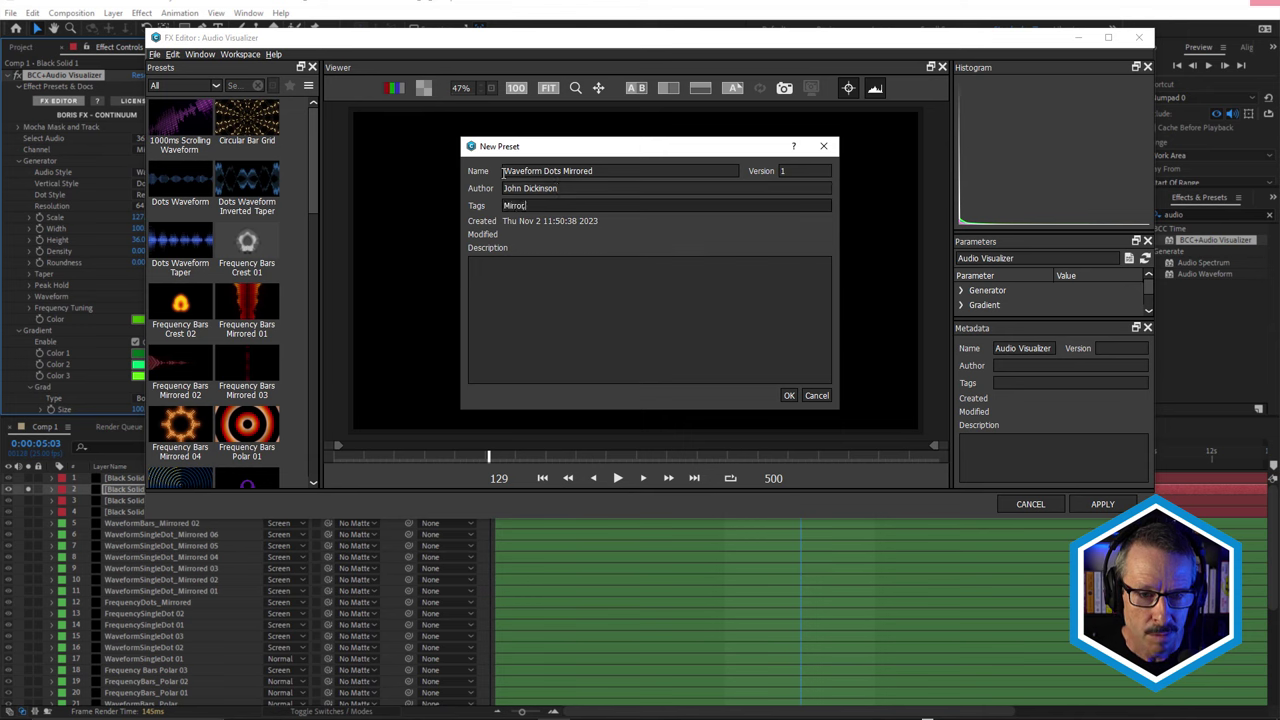
text(Warp, Glow)
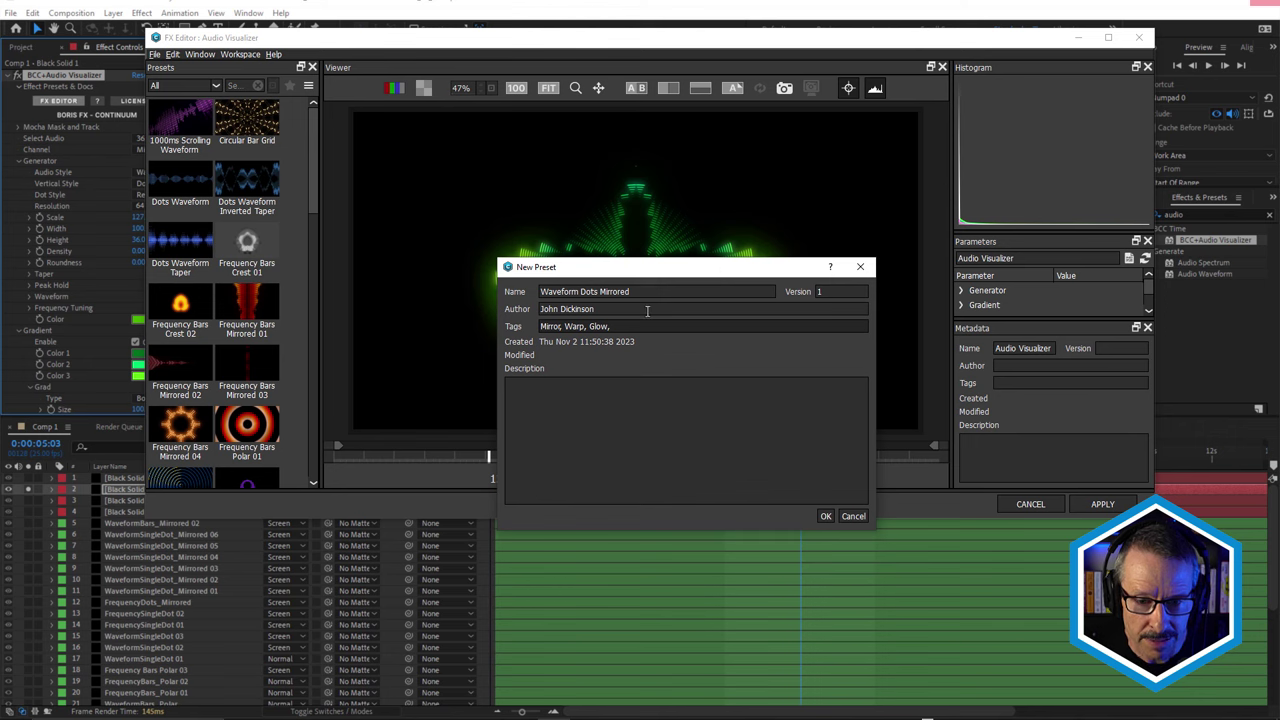
Enter the preset description 'Waveform dots with taper, mirror and warp.'
click(567, 392)
drag(605, 270, 710, 243)
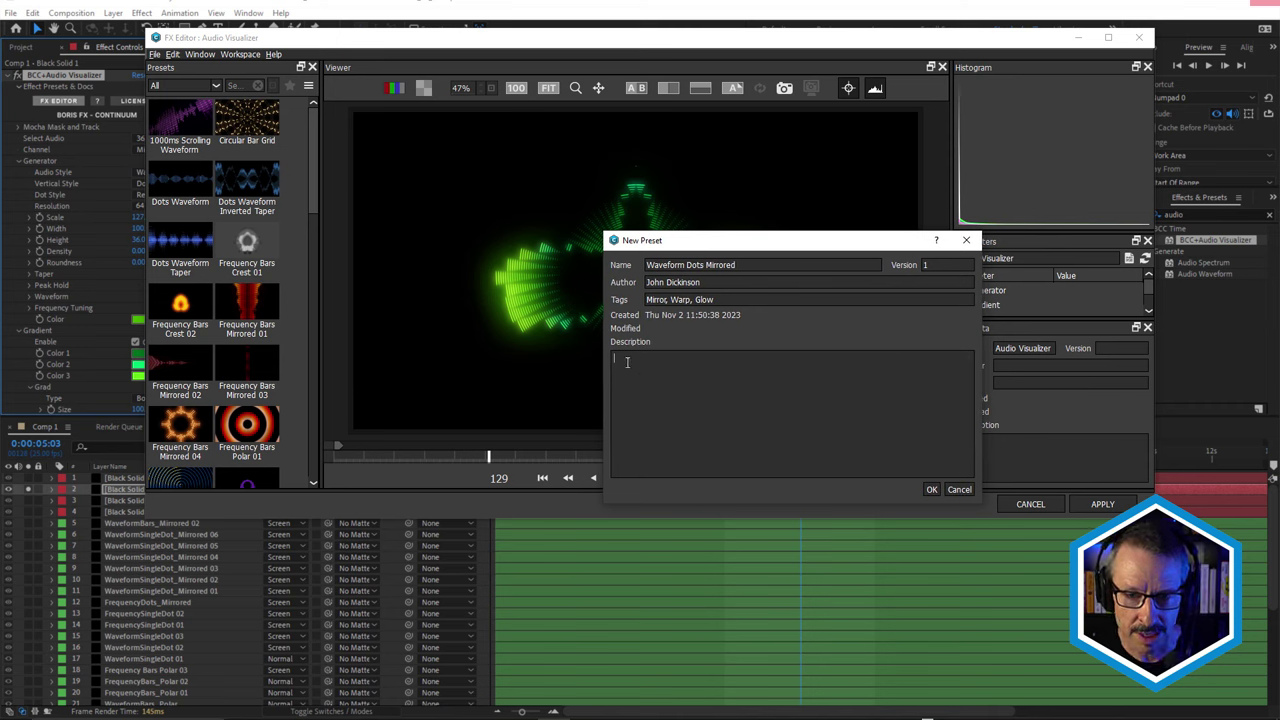
text(Wi)
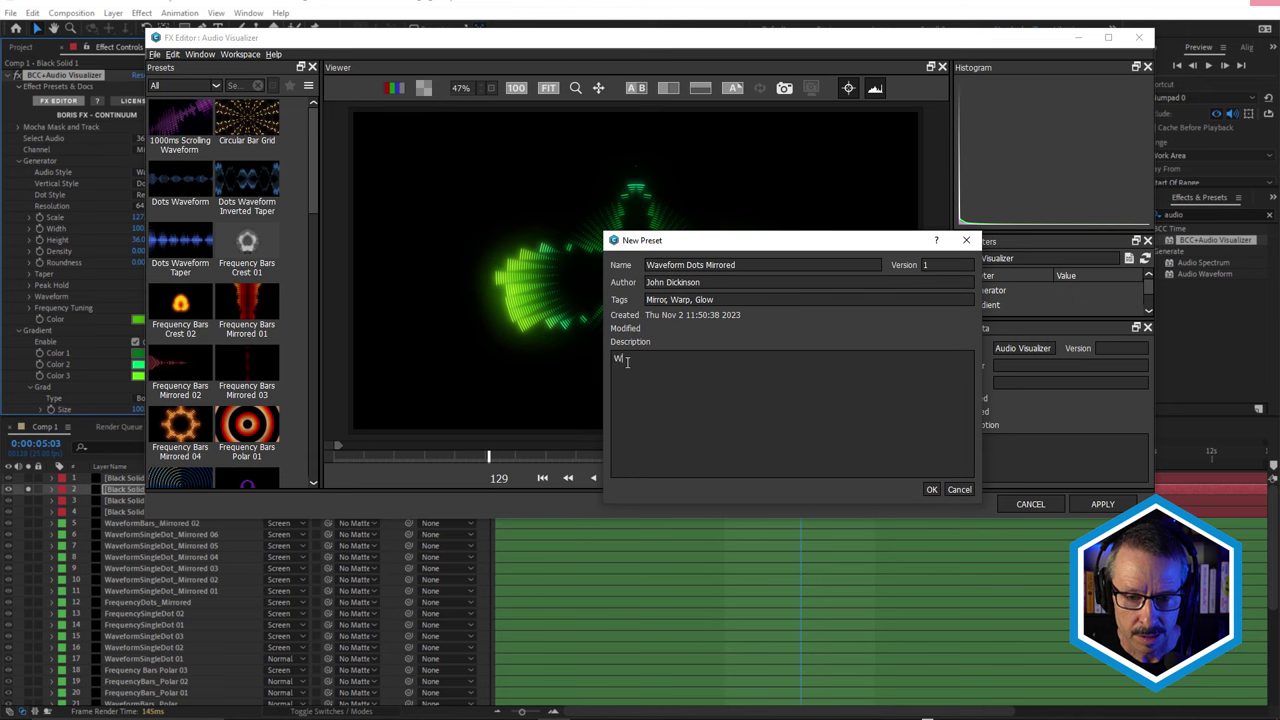
text(vef)
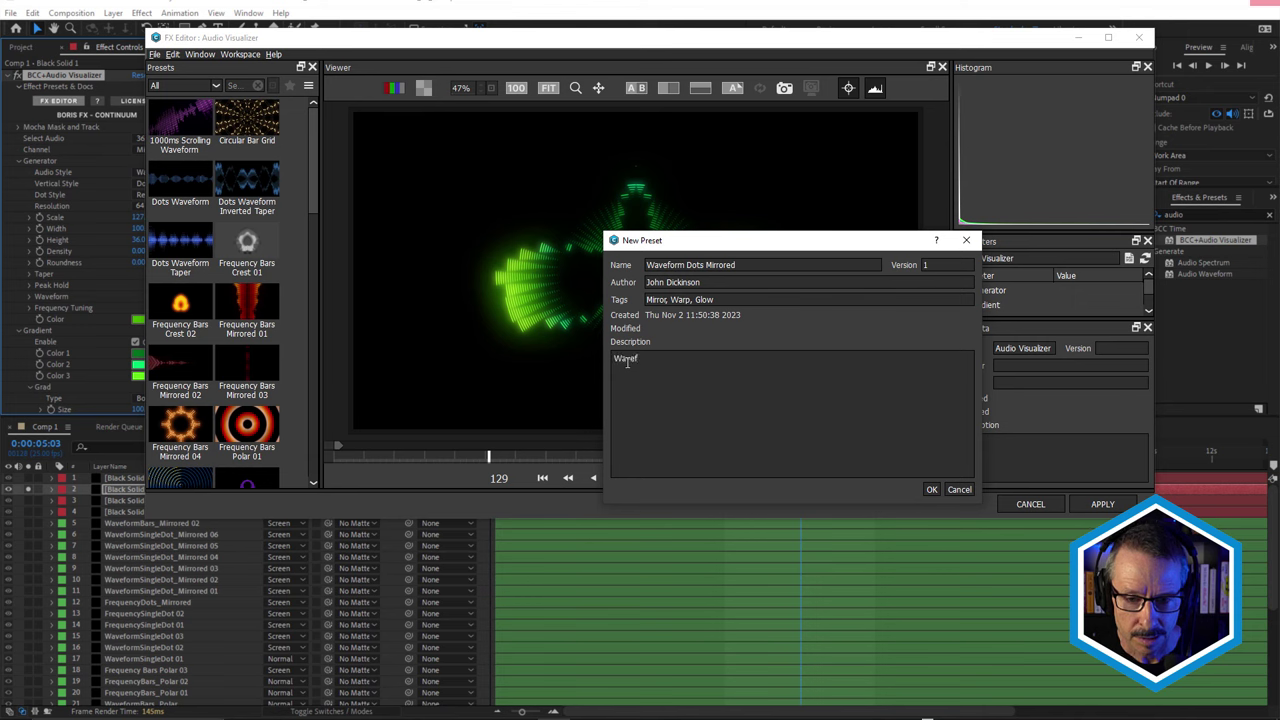
text(orm dots w)
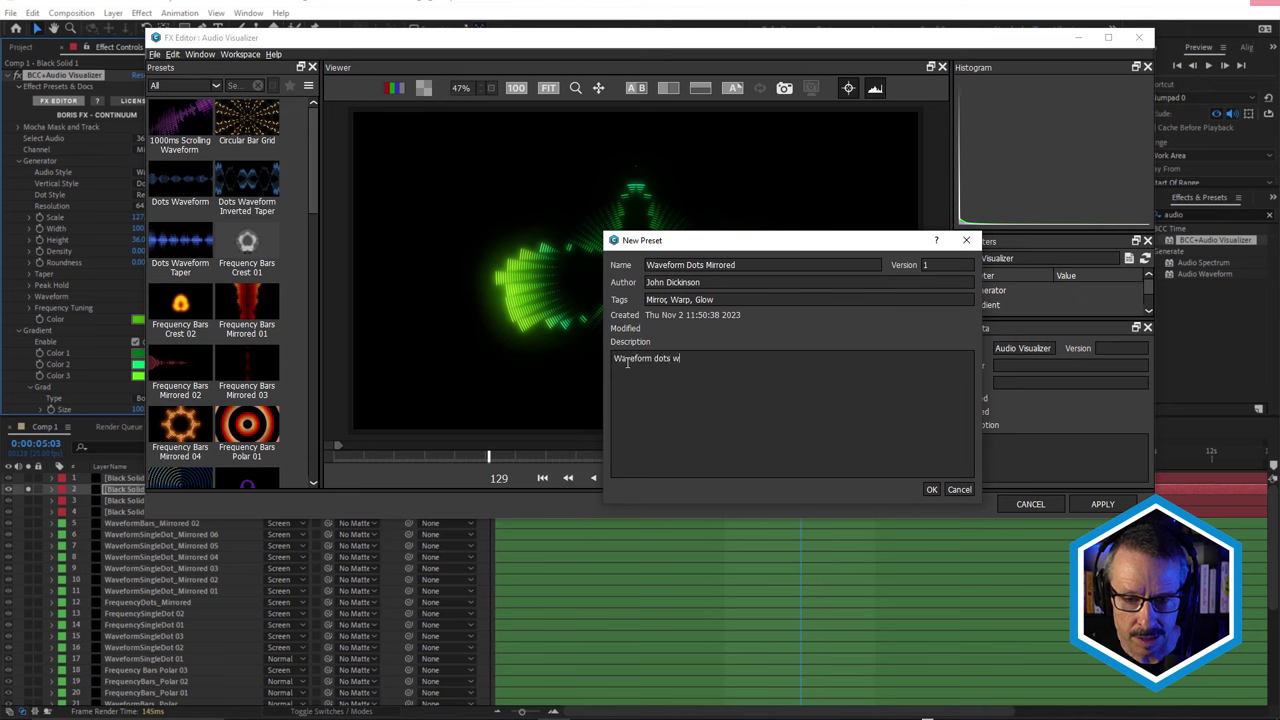
text(ith Taper,)
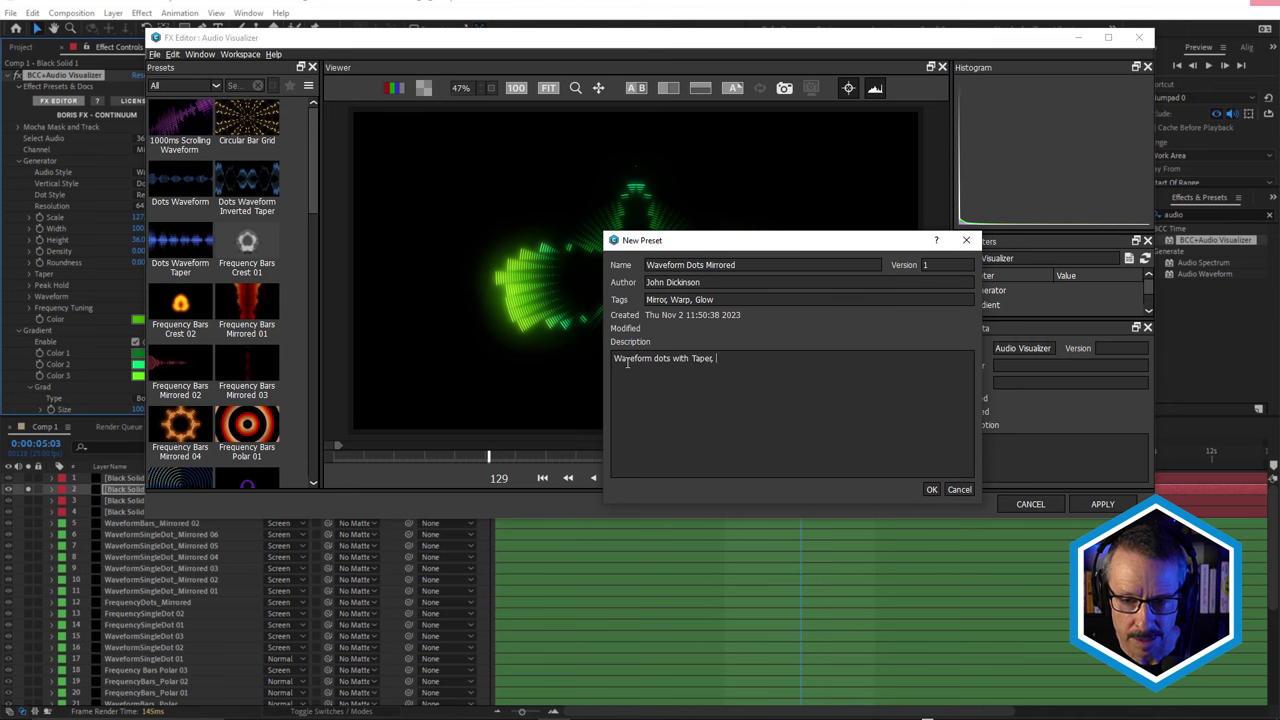
text(r)
key(BackSpace)
key(BackSpace)
key(BackSpace)
key(BackSpace)
key(BackSpace)
text(taper, mirror and wra)
key(BackSpace)
key(BackSpace)
text(arp.)
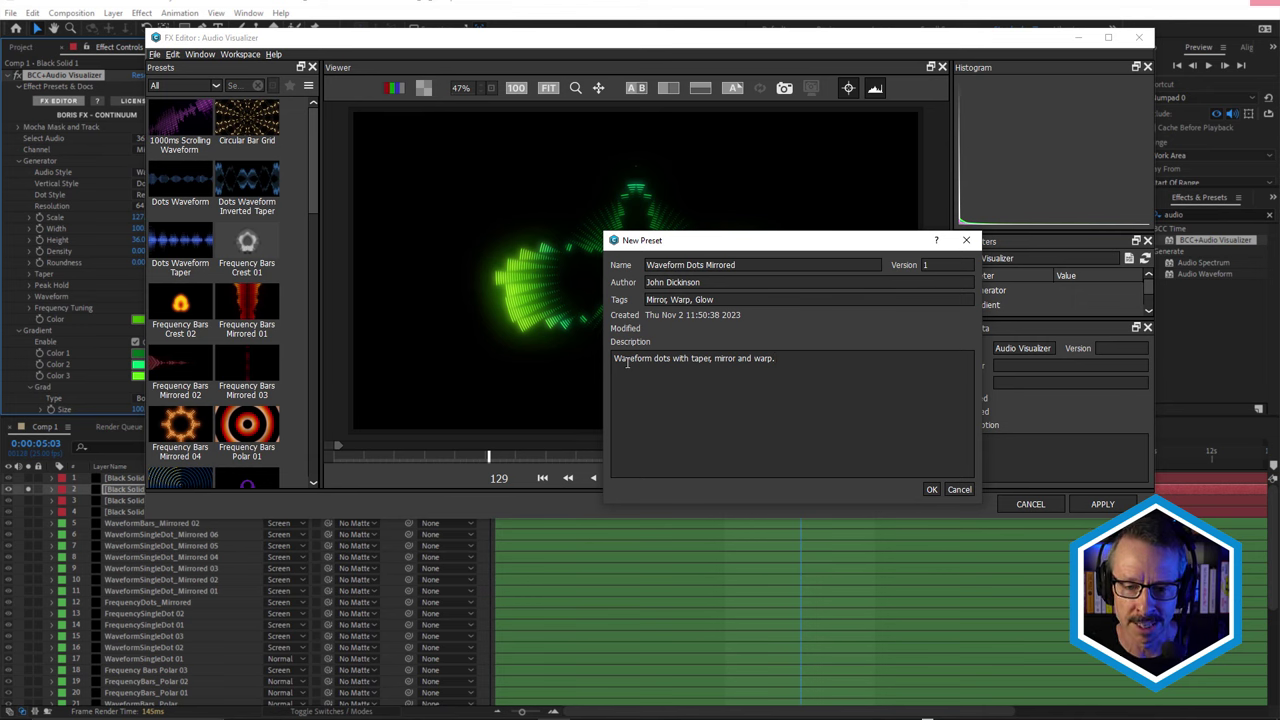
Confirm the New Preset dialog so Waveform Dots Mirrored joins the FX Editor preset list
click(931, 490)
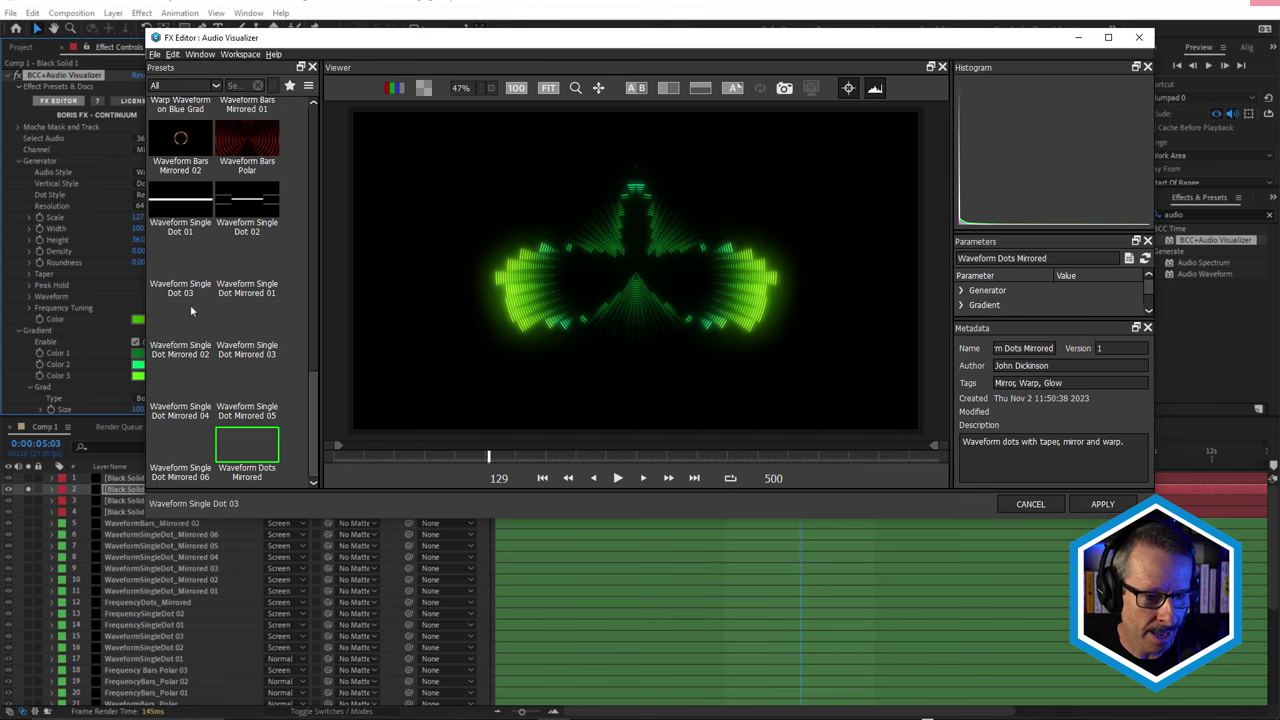